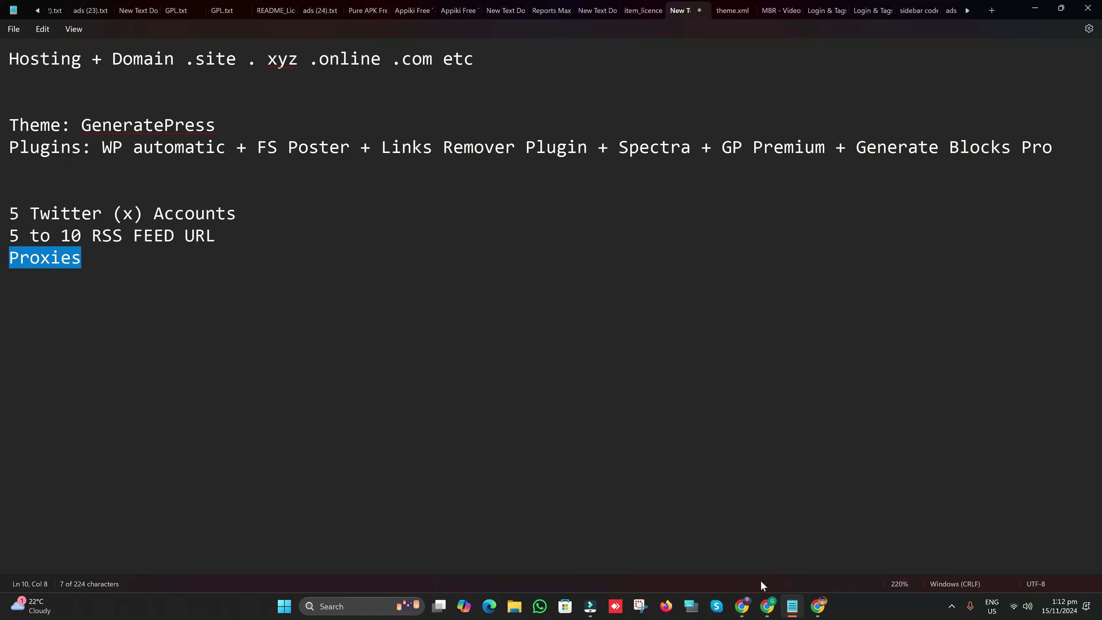
- Switch to the Chrome window with the Ripple (XRP) article and close that article's page
mouse_move(743, 606)
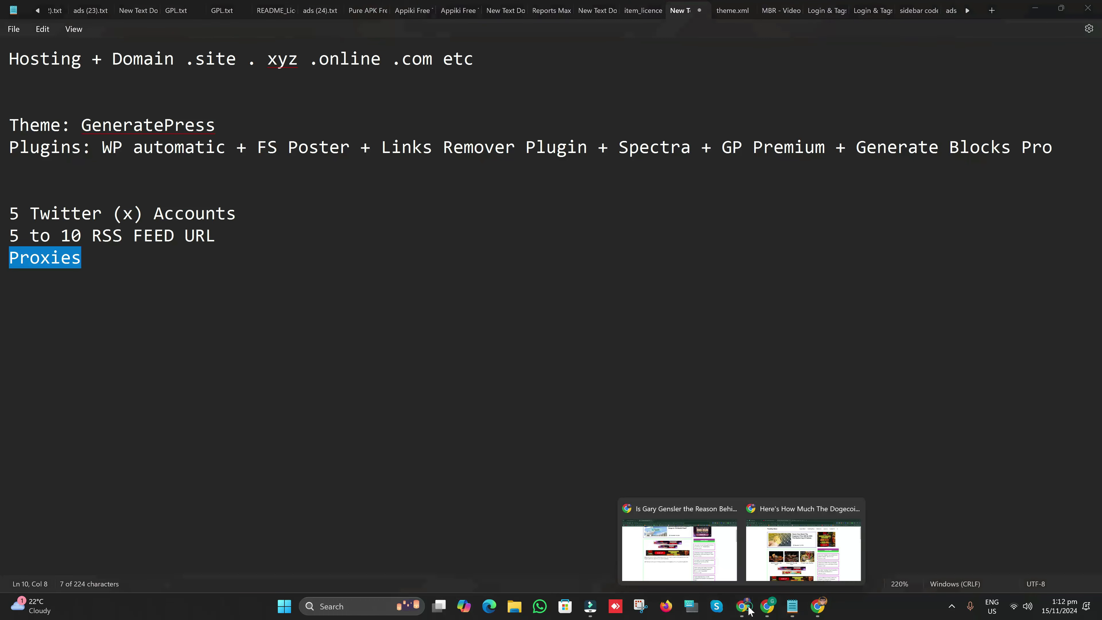
click(703, 563)
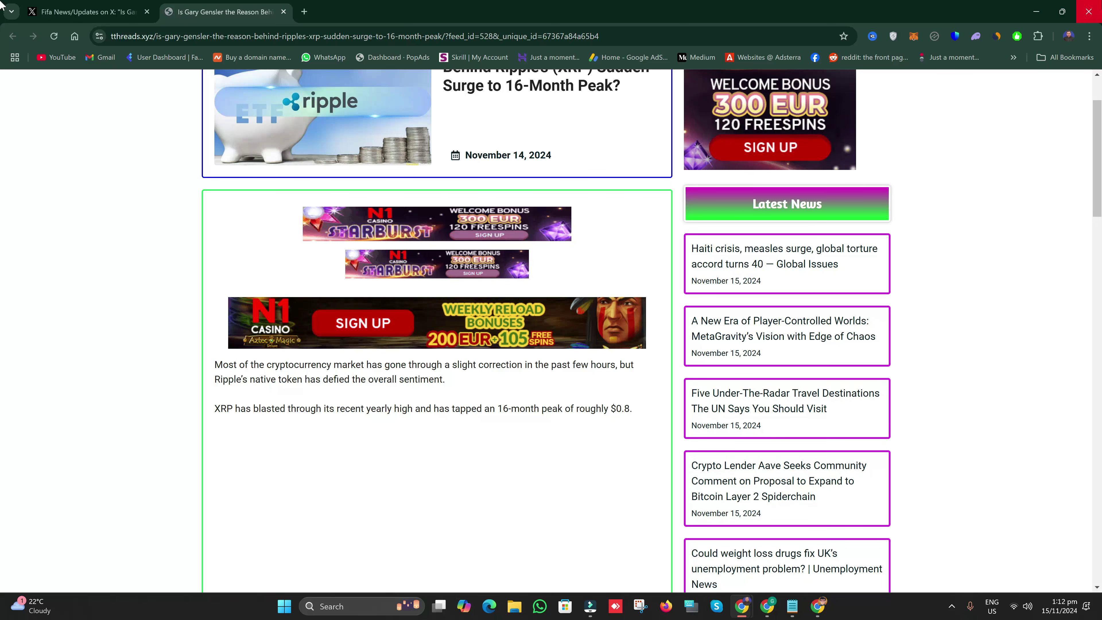
click(284, 12)
- Bring up the Games Play WordPress dashboard in the other Chrome window and close the Dogecoin article page
mouse_move(769, 607)
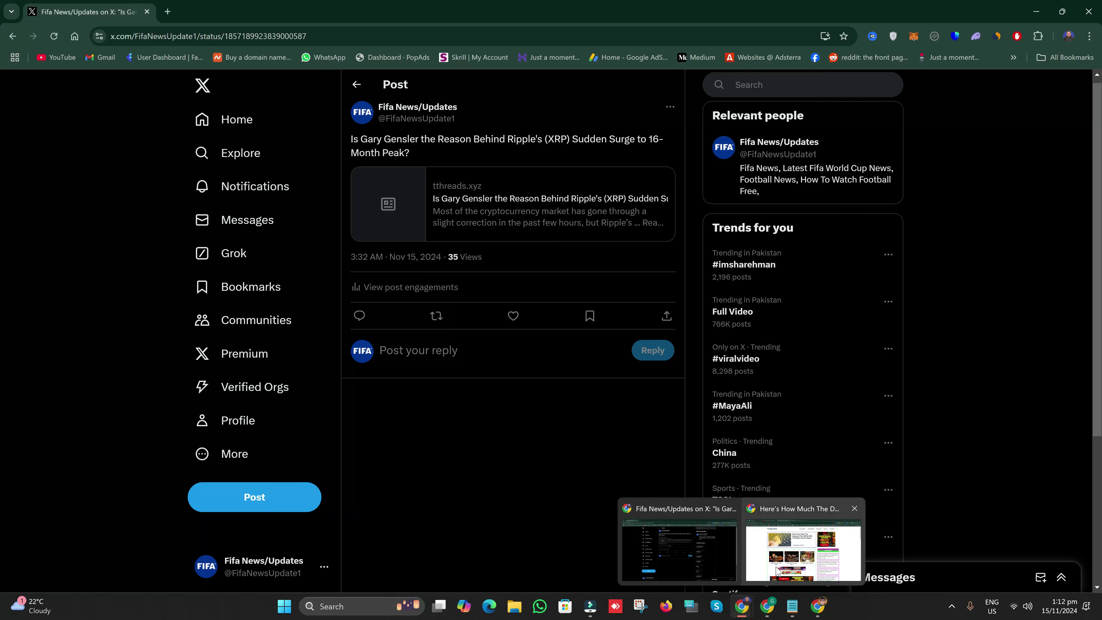
click(776, 572)
click(421, 13)
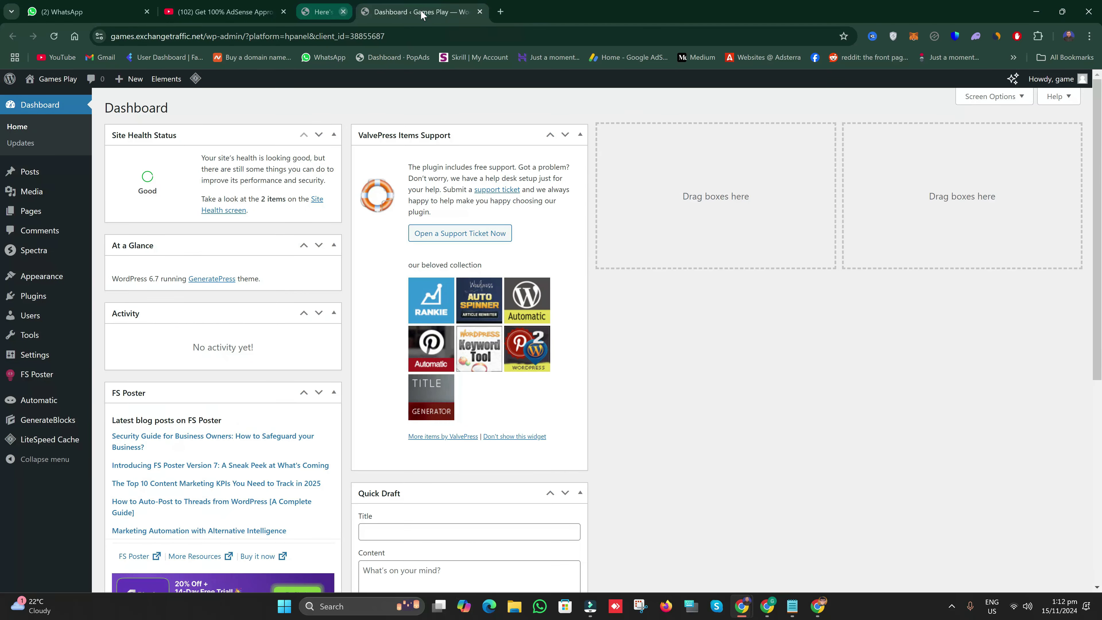
click(344, 12)
- Highlight the games.exchangetraffic.net domain in the dashboard's address, and open the site's plugins page
click(261, 36)
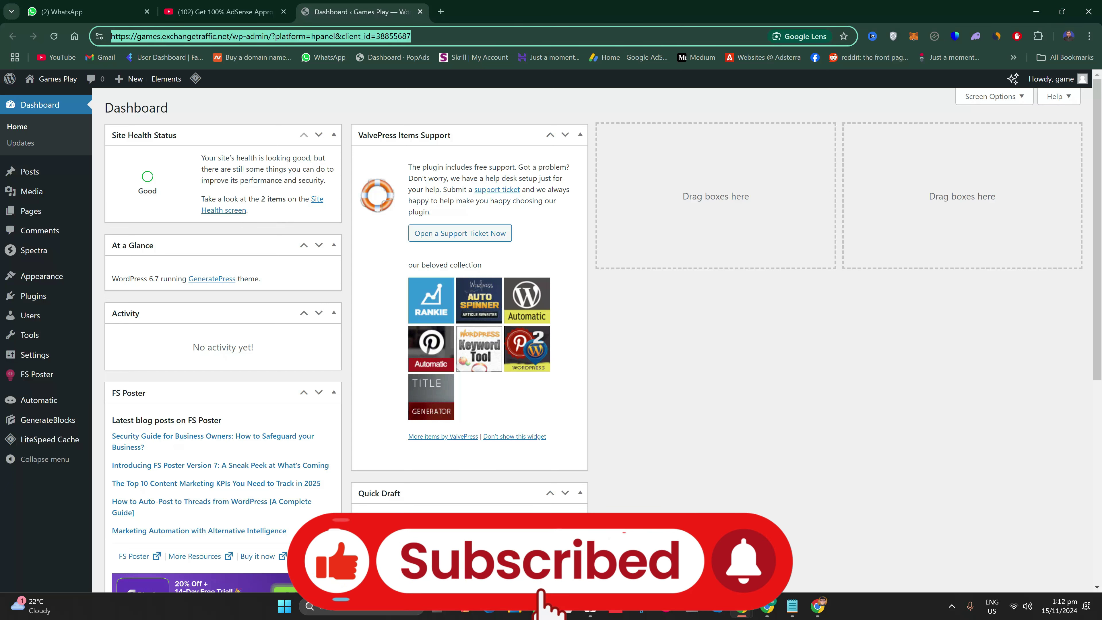
click(200, 36)
drag(165, 36, 111, 36)
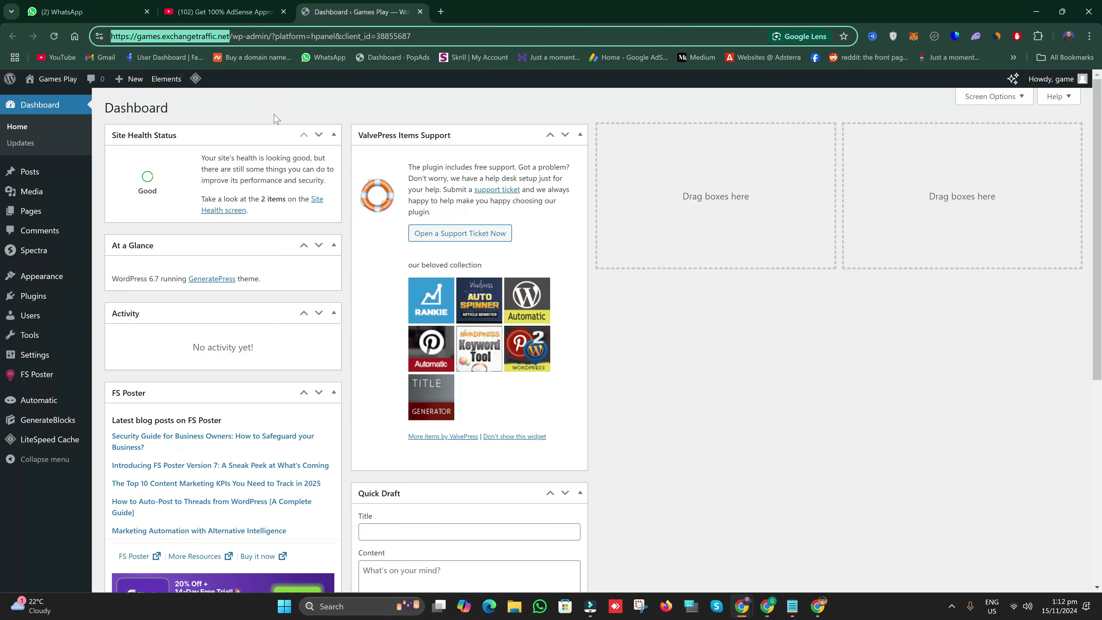
click(258, 117)
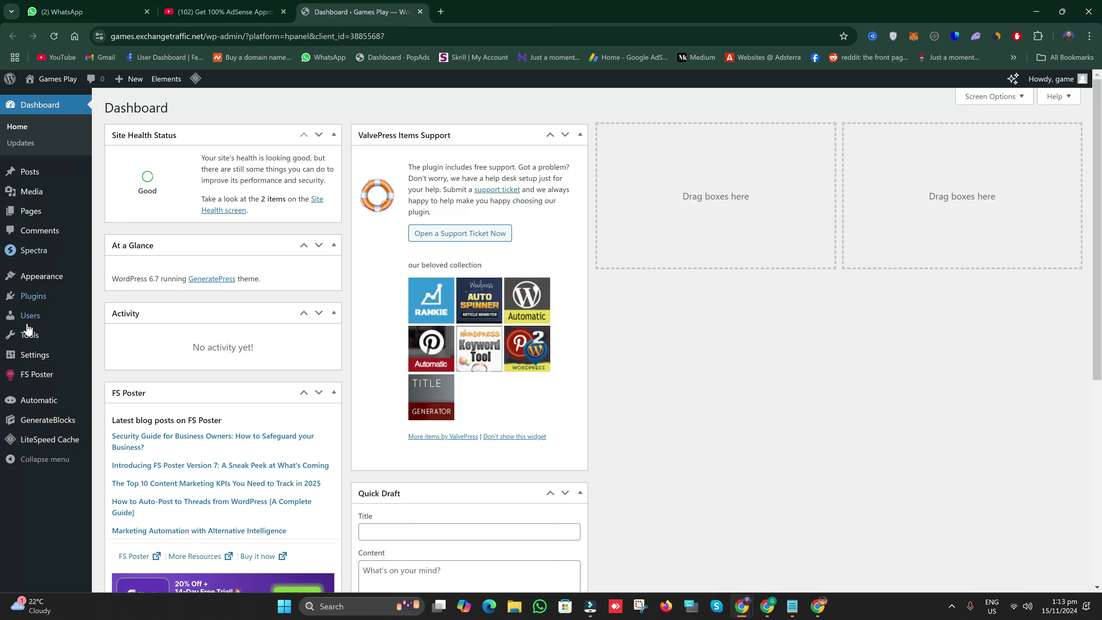
mouse_move(29, 343)
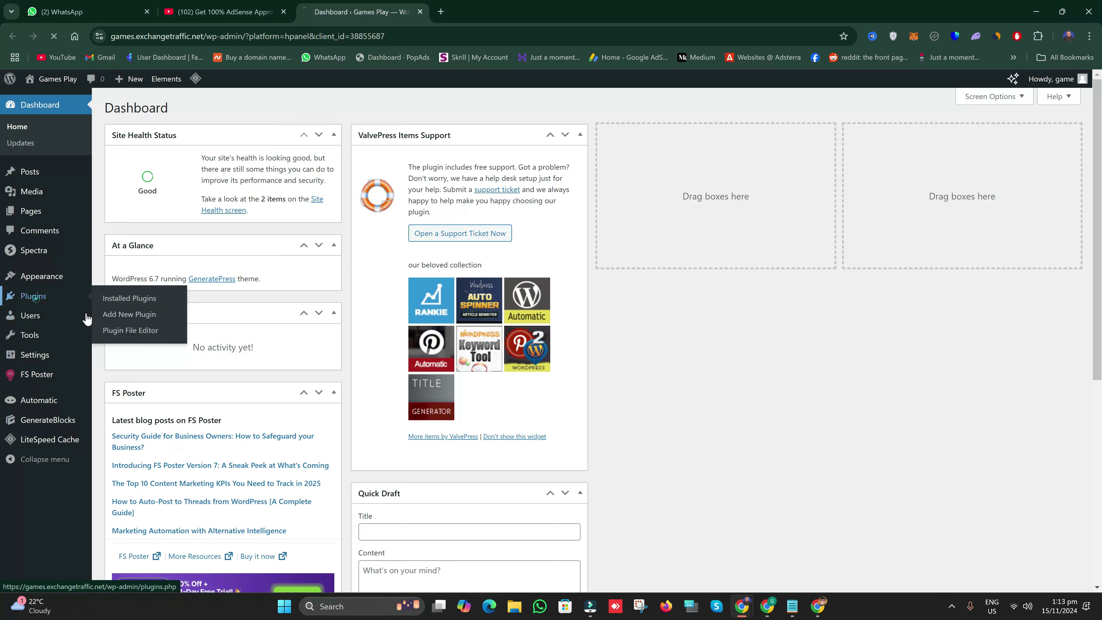
click(34, 297)
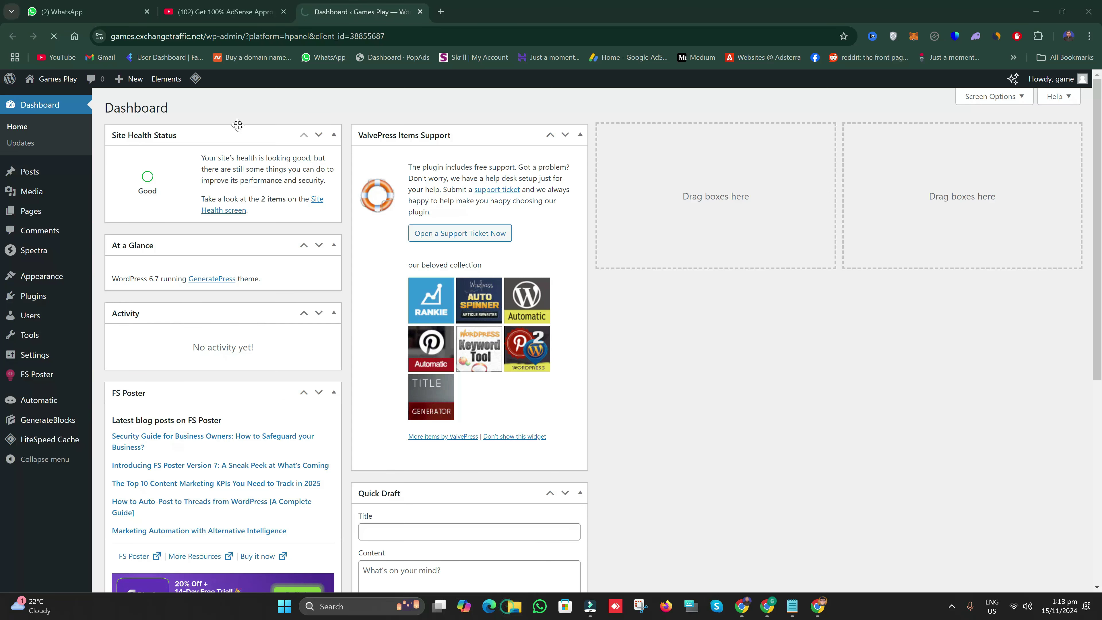
- Open the gaming site folder in File Explorer, review its plugin archives, customheader.json and main file .elements, and minimize the window
key(super+e)
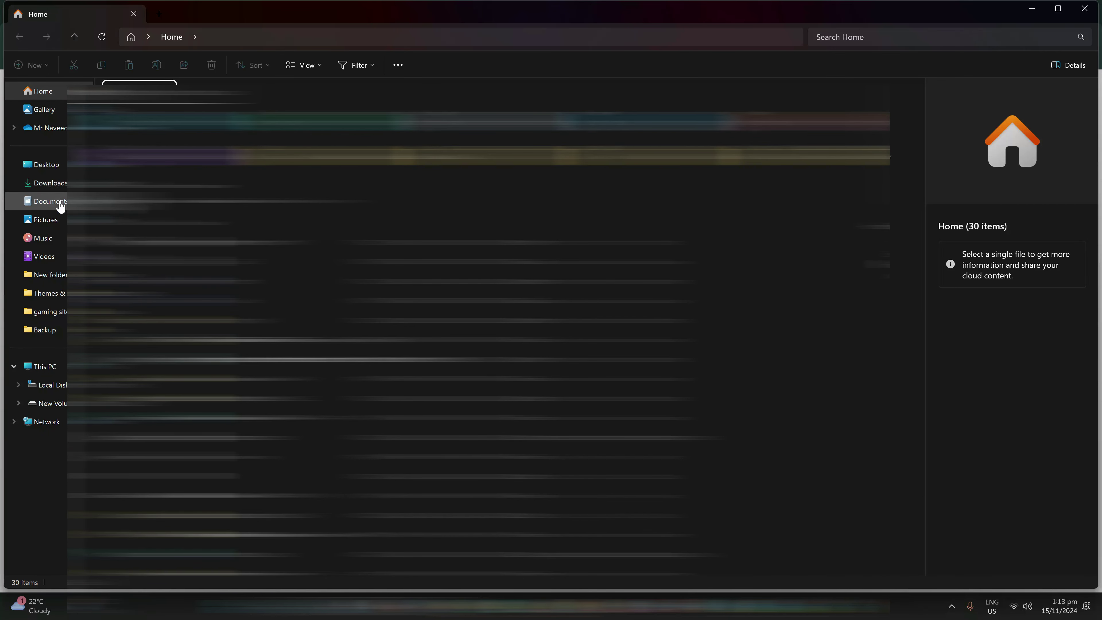
click(57, 179)
click(56, 168)
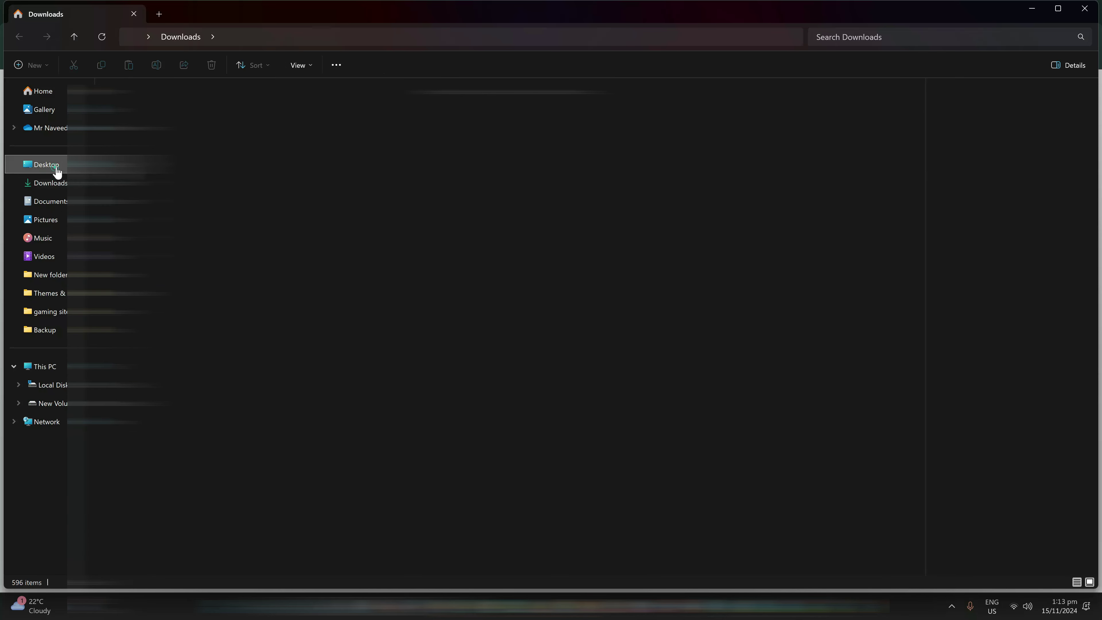
click(46, 311)
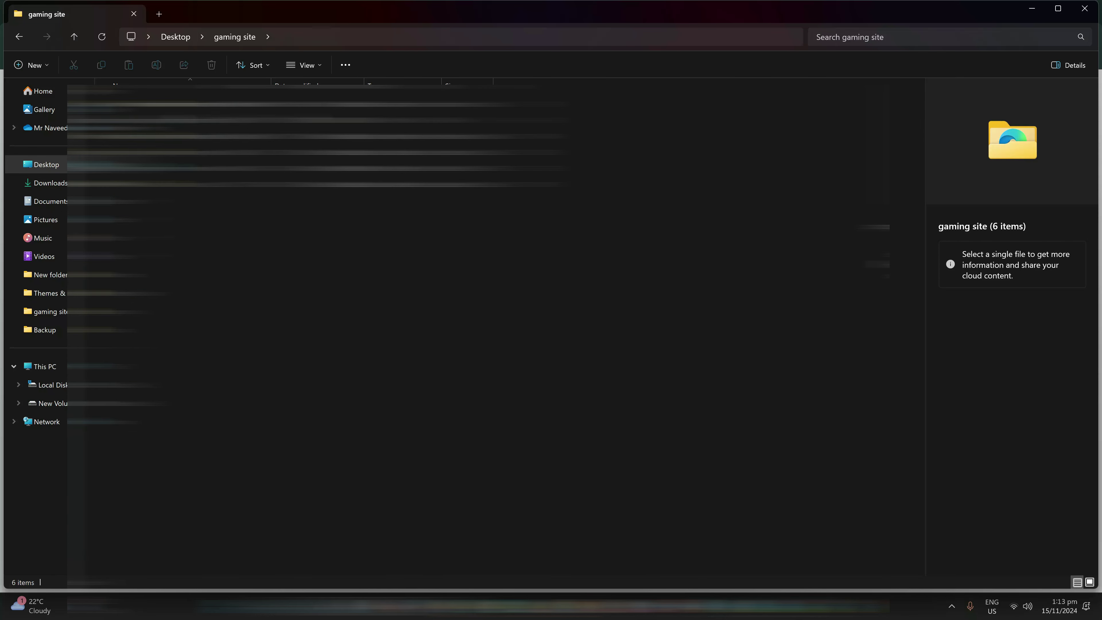
click(174, 184)
click(236, 267)
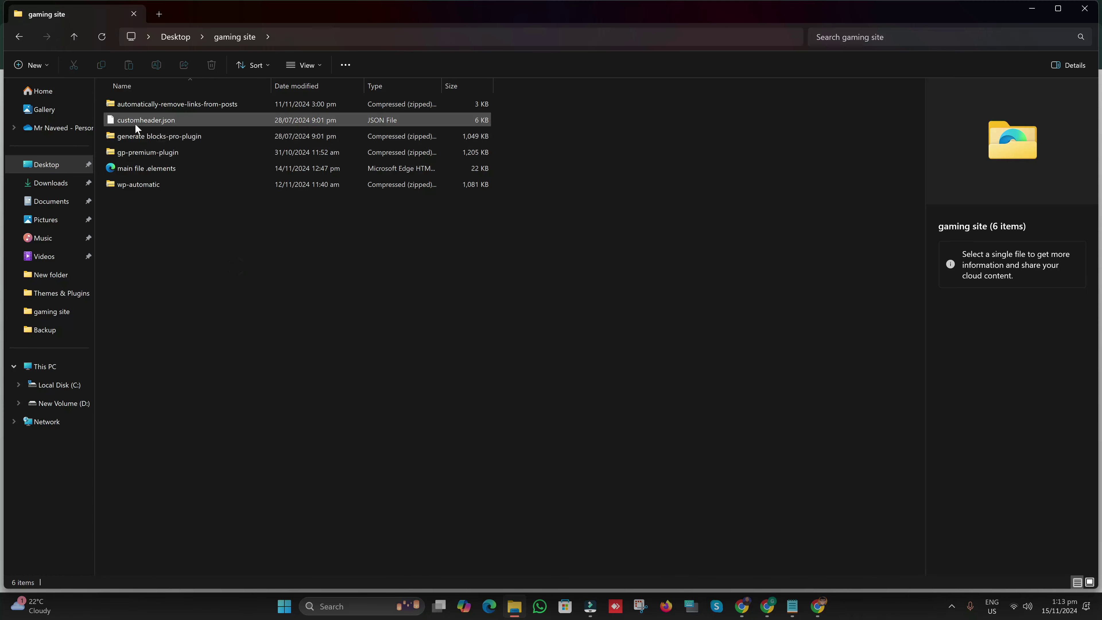
click(172, 124)
click(143, 170)
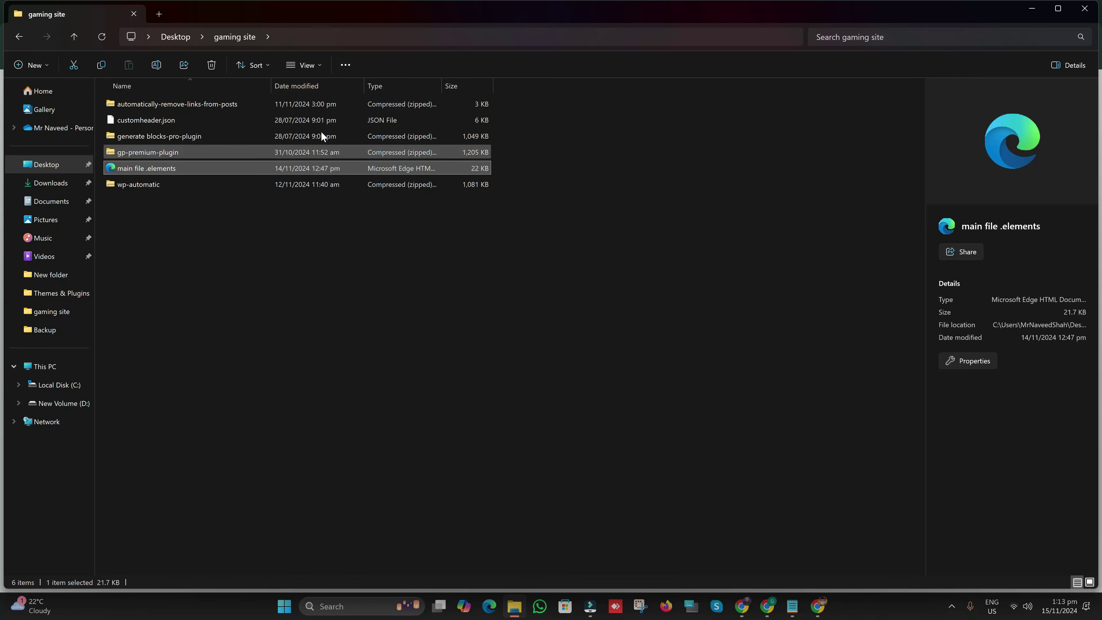
click(1032, 8)
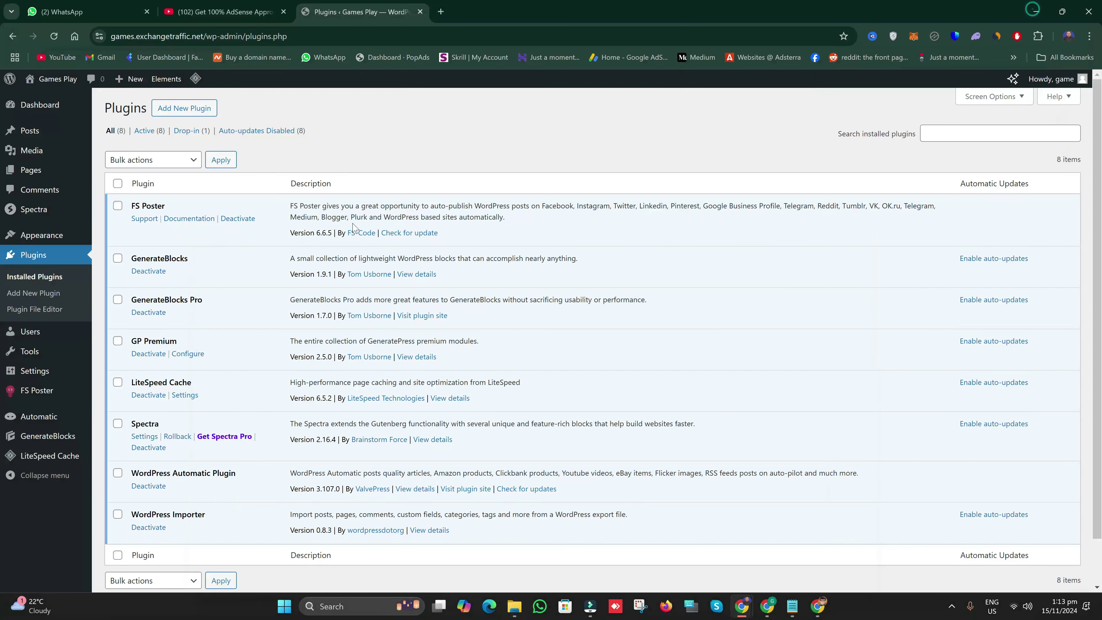
- Review the installed plugins from FS Poster to WordPress Importer, and open the upload form for adding a plugin as a .zip
scroll(284, 400, down, 2)
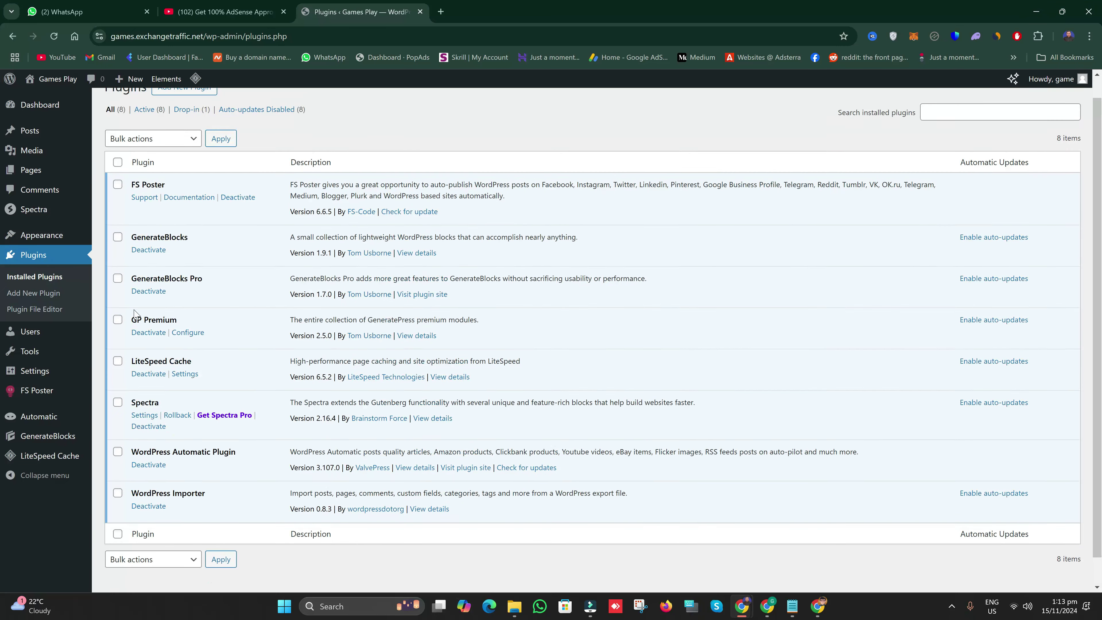
scroll(134, 313, up, 2)
drag(151, 206, 198, 153)
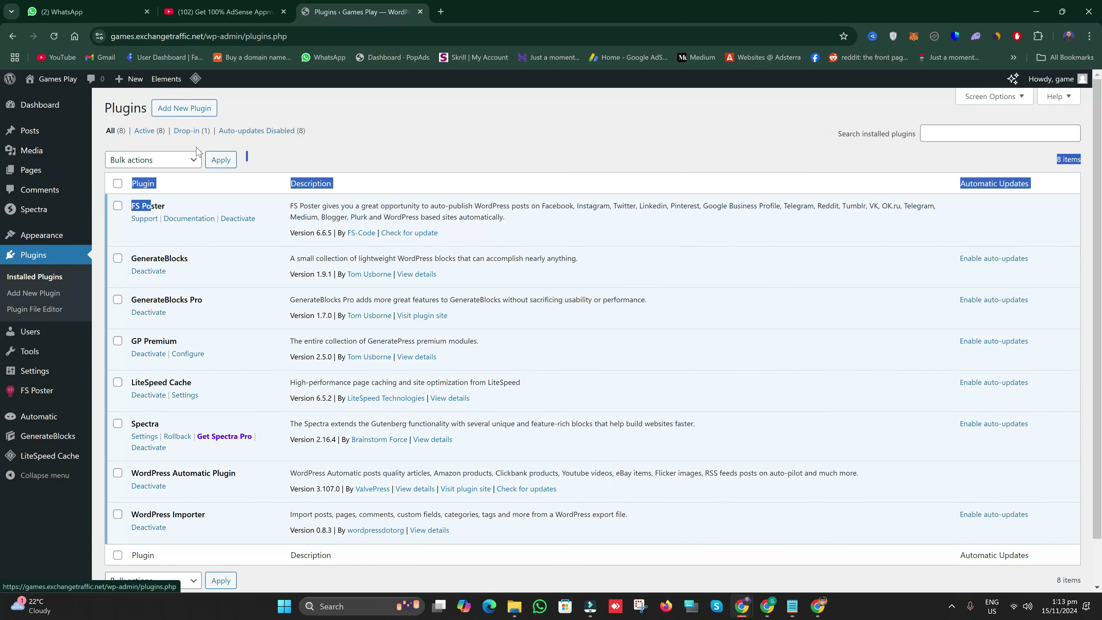
click(397, 133)
click(191, 108)
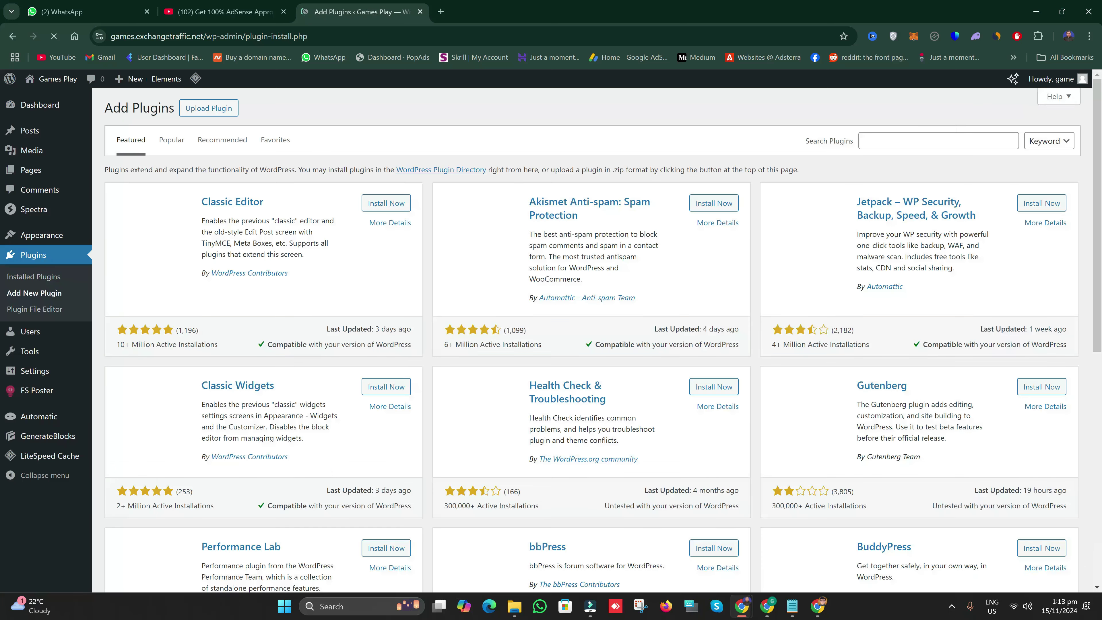
click(235, 115)
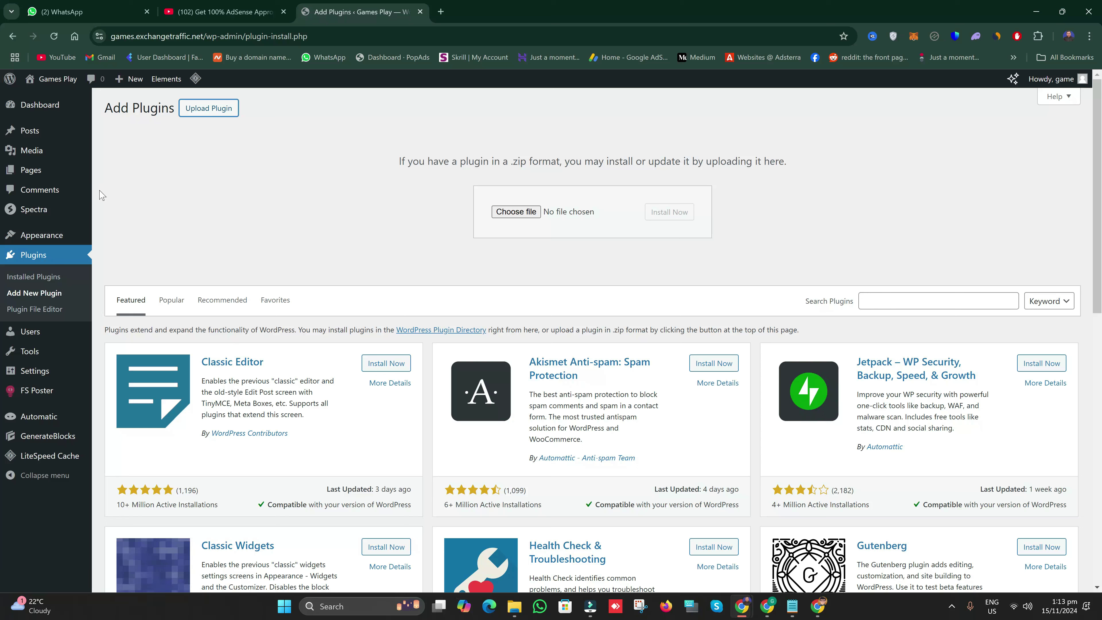
- Visit the live Games Play site in a separate tab, examine its header navigation categories, and close it
mouse_move(42, 142)
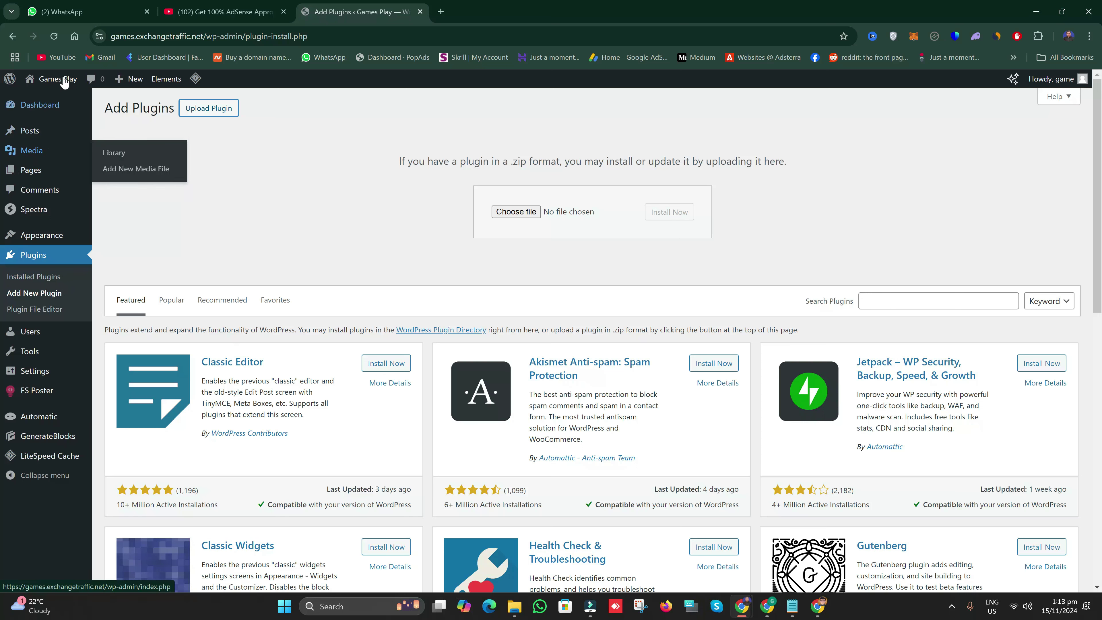
mouse_move(51, 99)
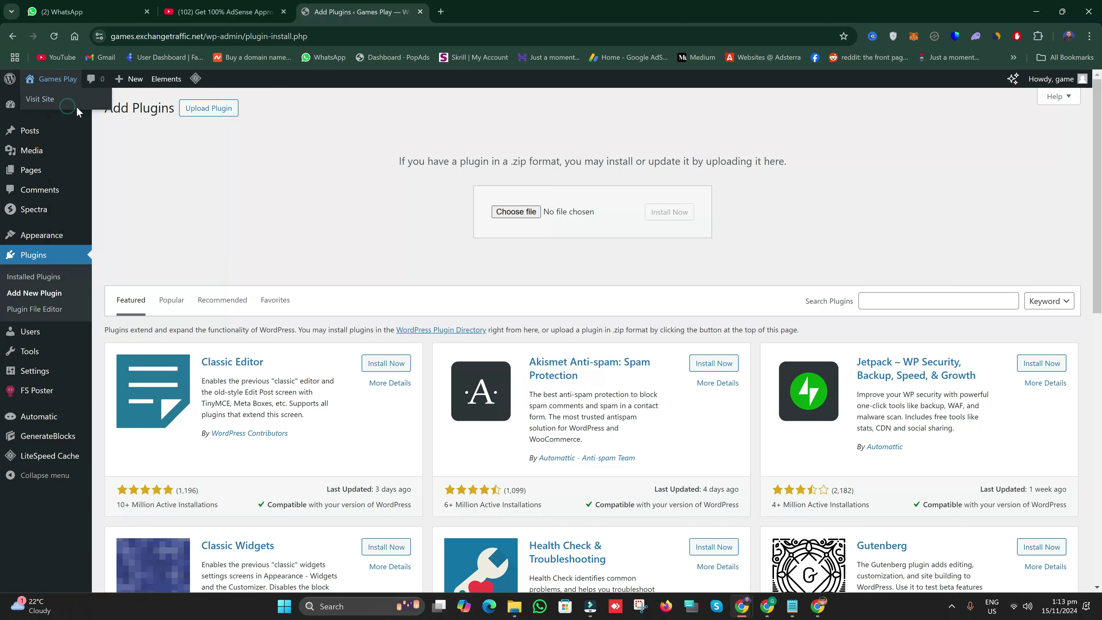
right_click(56, 105)
click(77, 114)
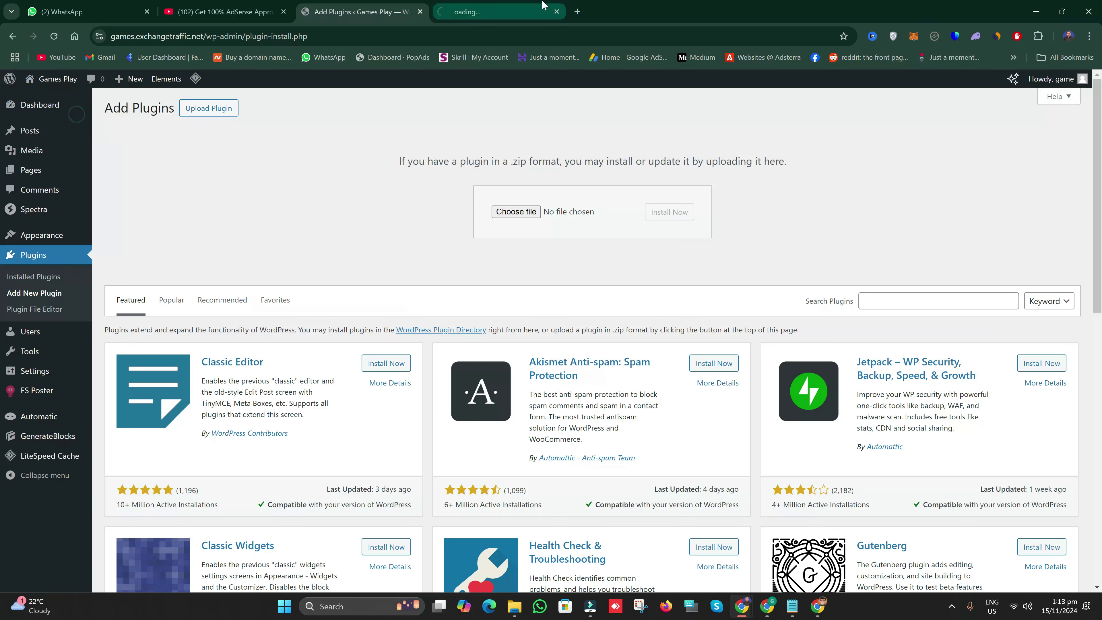
click(523, 5)
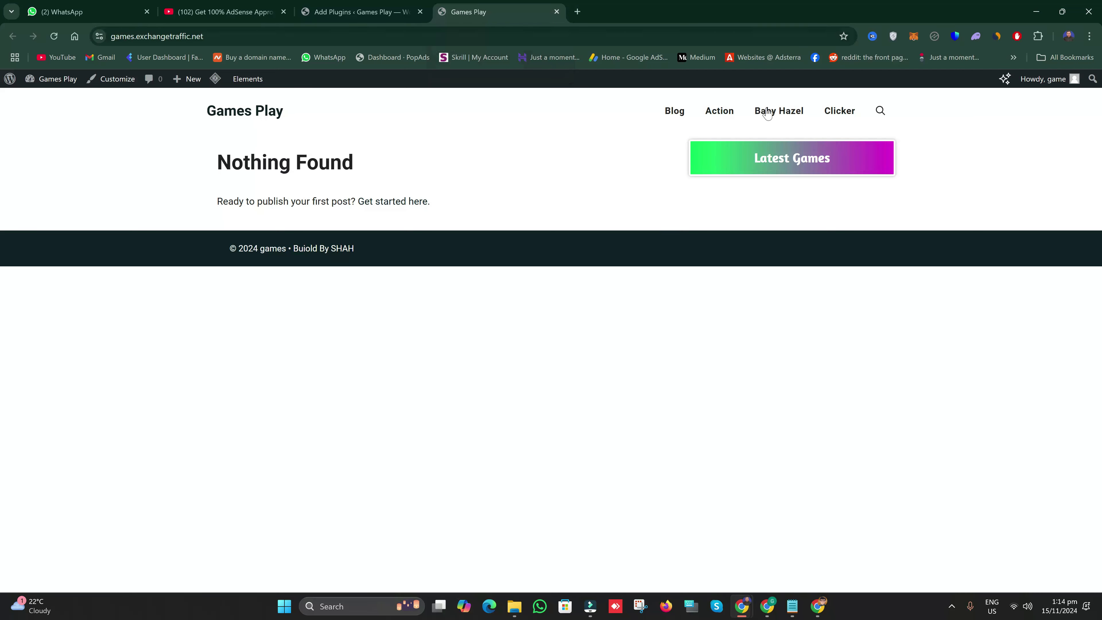
drag(773, 112, 582, 57)
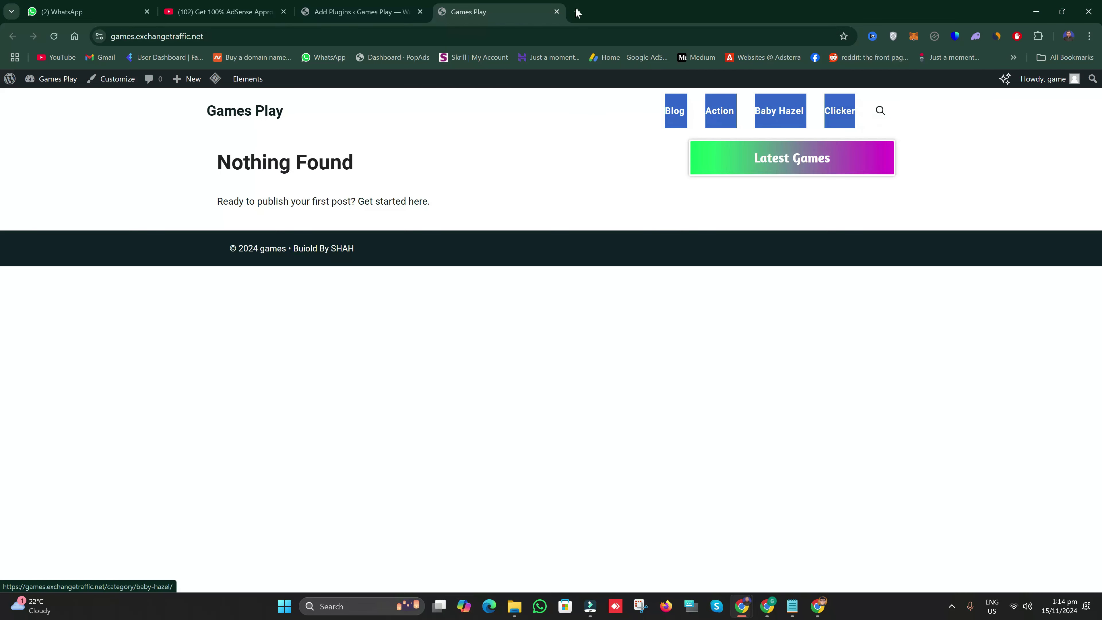
click(557, 12)
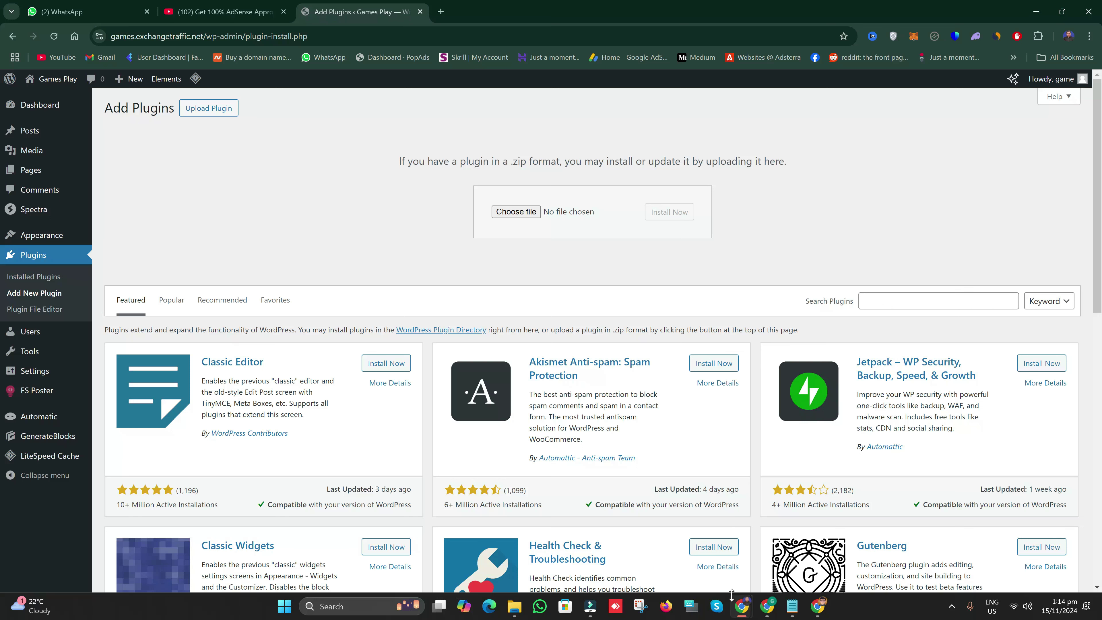
- Switch to the X window, open the Fifa News/Updates account's profile, and examine its post count and latest auto-shared posts
mouse_move(741, 608)
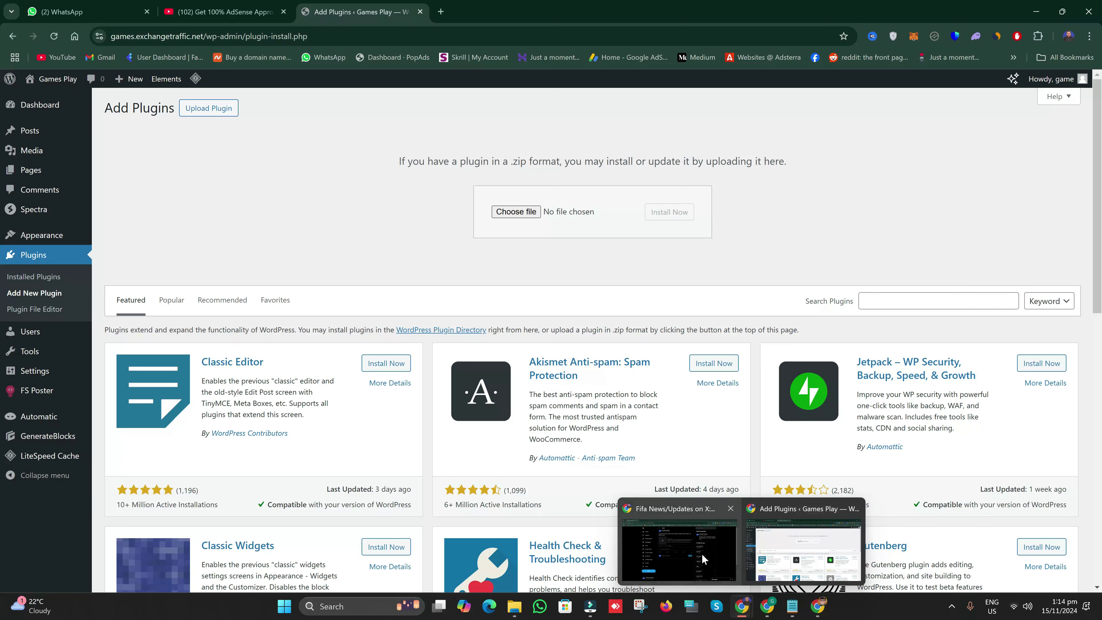
click(682, 547)
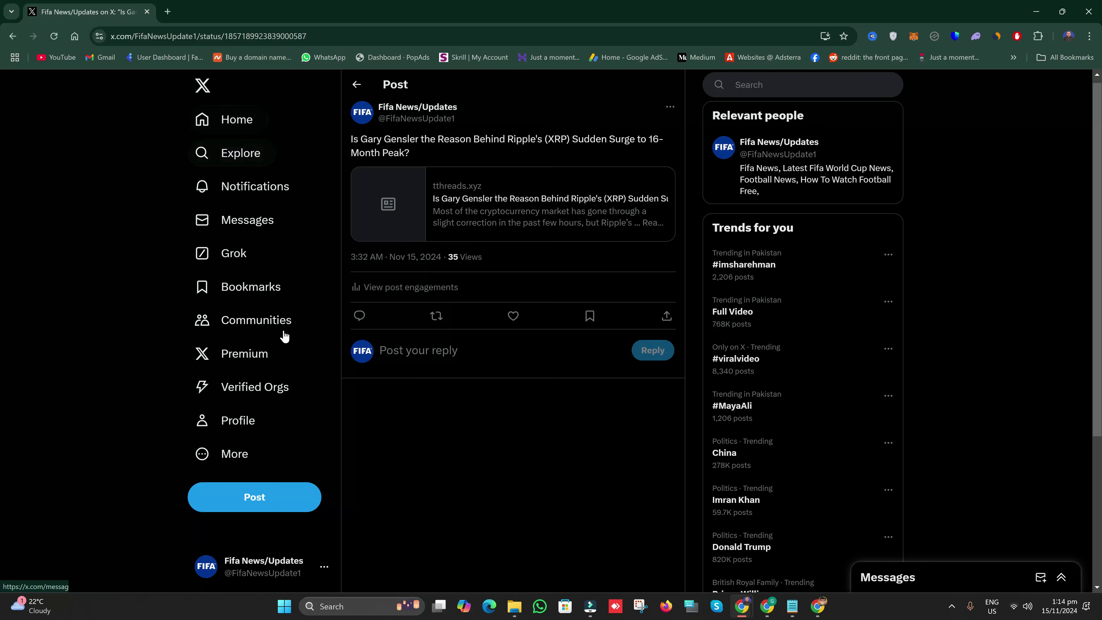
click(274, 420)
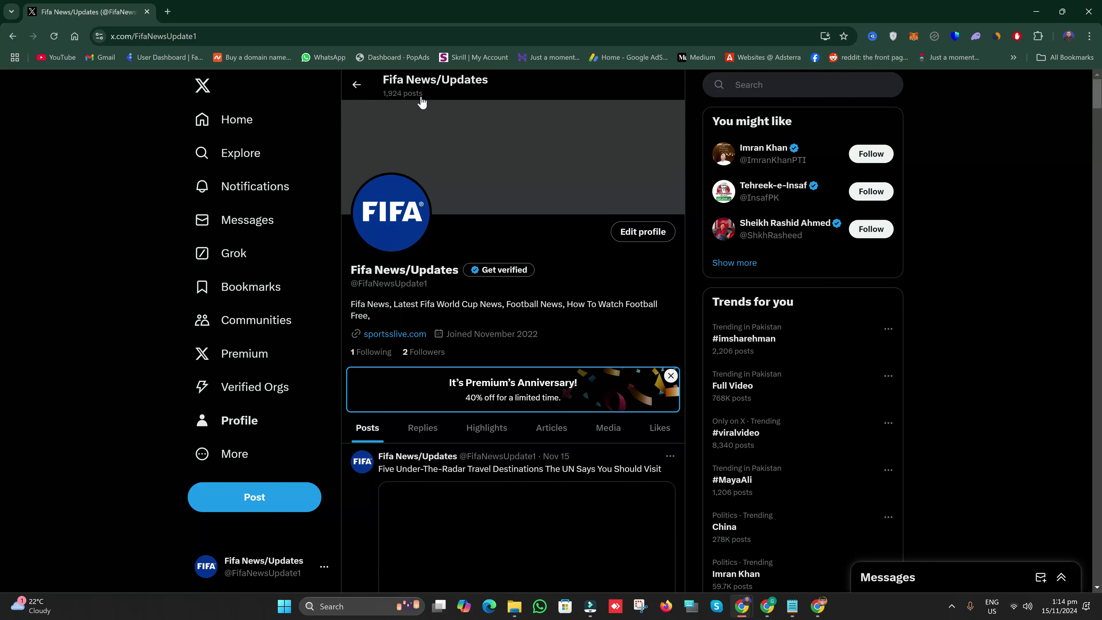
drag(424, 94, 383, 104)
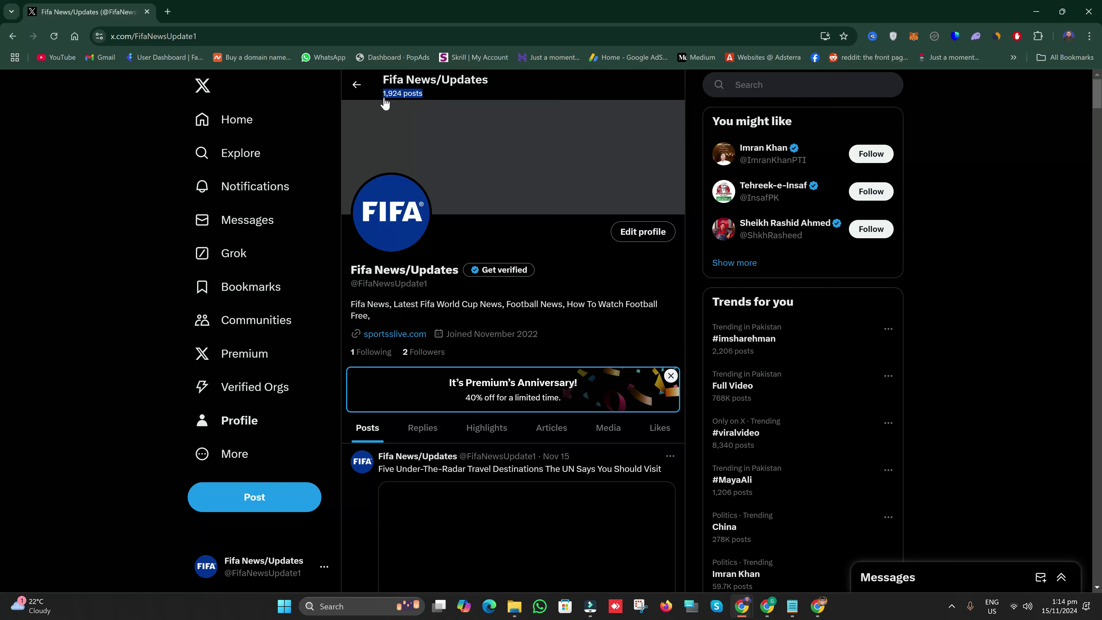
click(526, 243)
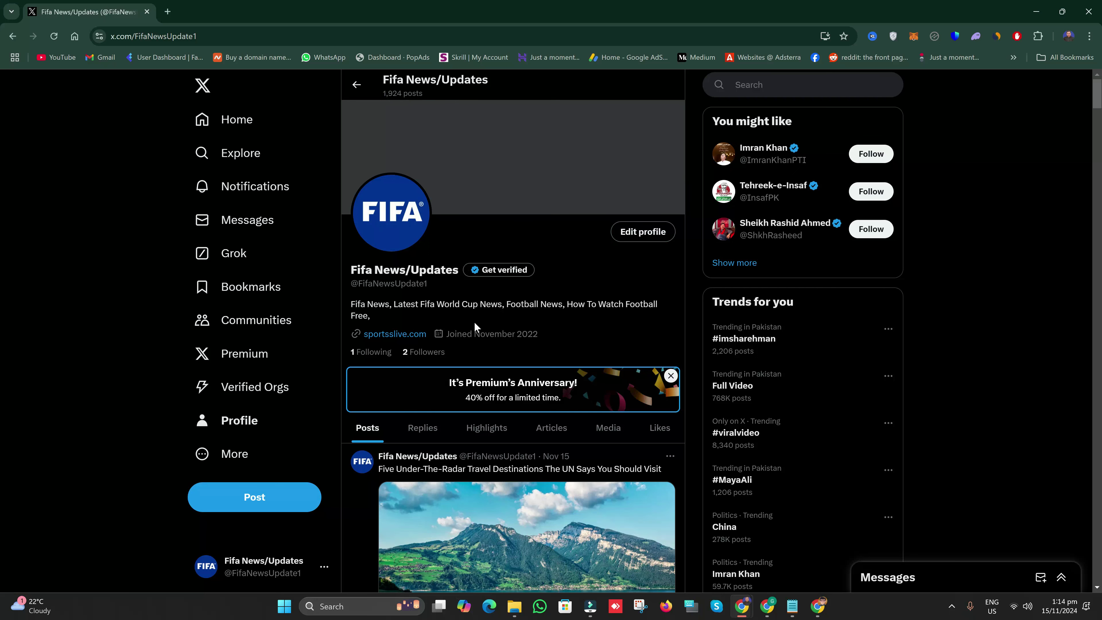
scroll(523, 405, down, 5)
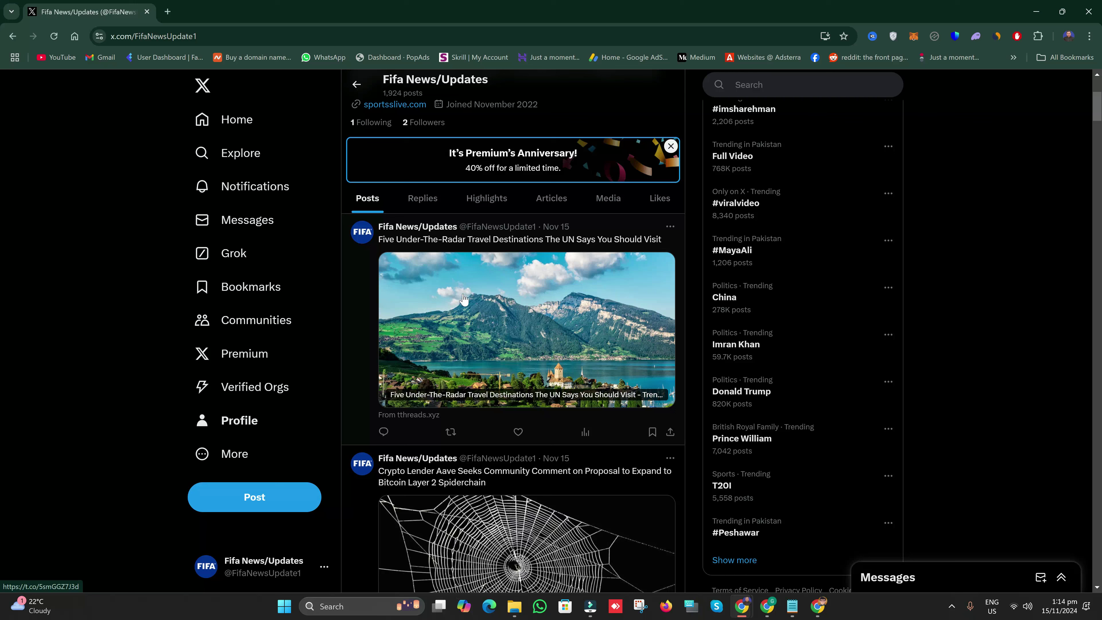
scroll(481, 293, up, 5)
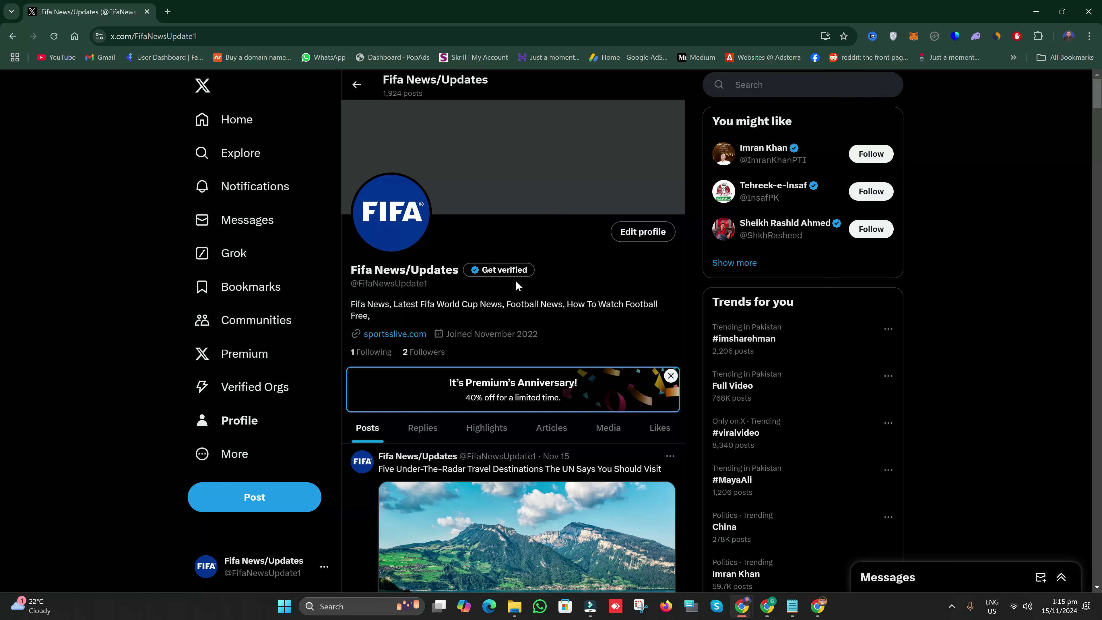
- Open the proxy provider's website nodemaven.com in a new browser tab
click(169, 12)
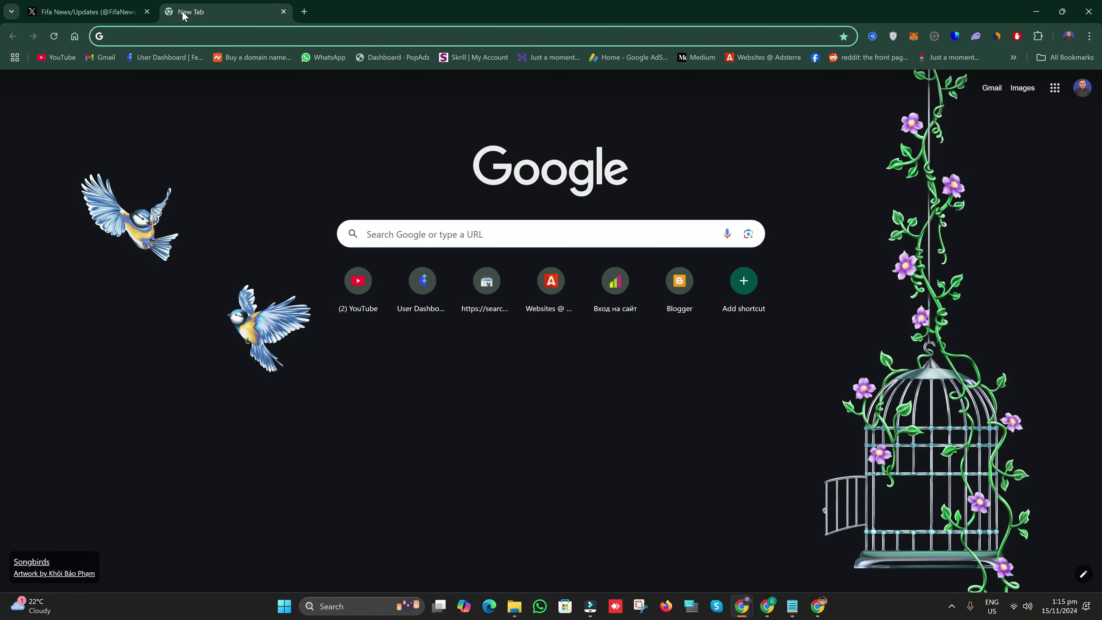
text(nodemaven.com)
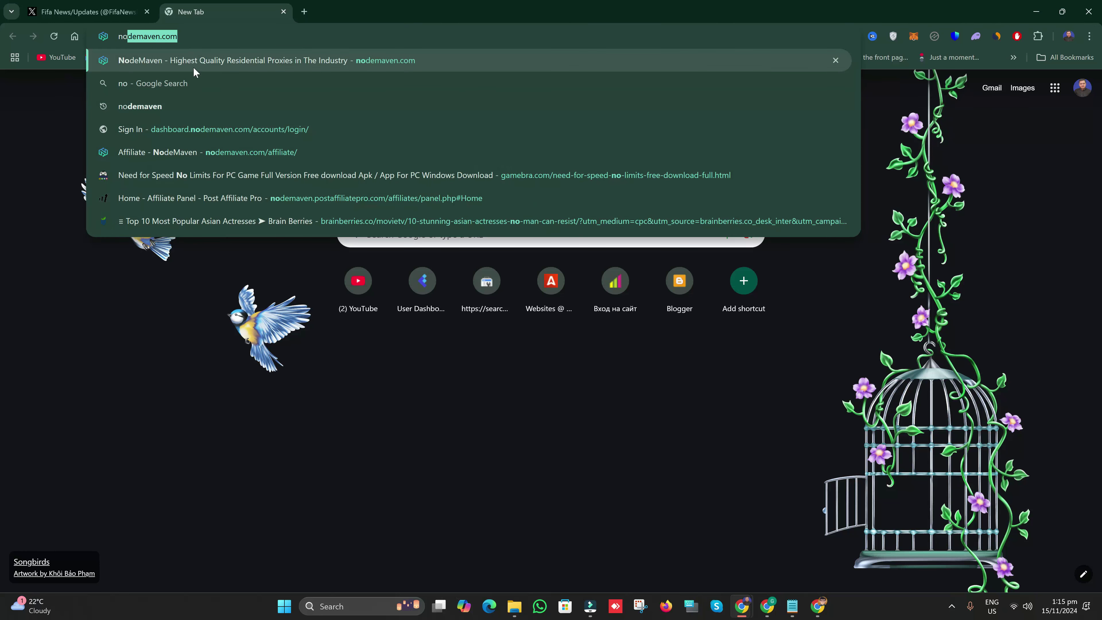
key(Return)
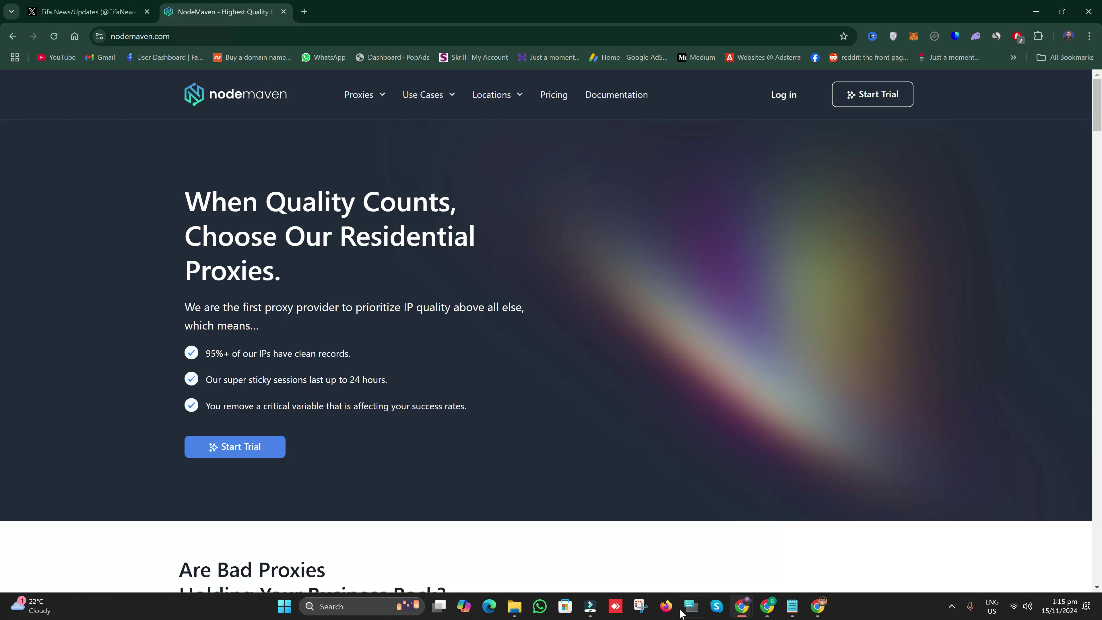
- Switch to Firefox and enable the saved United States proxy in the FoxyProxy extension
click(667, 606)
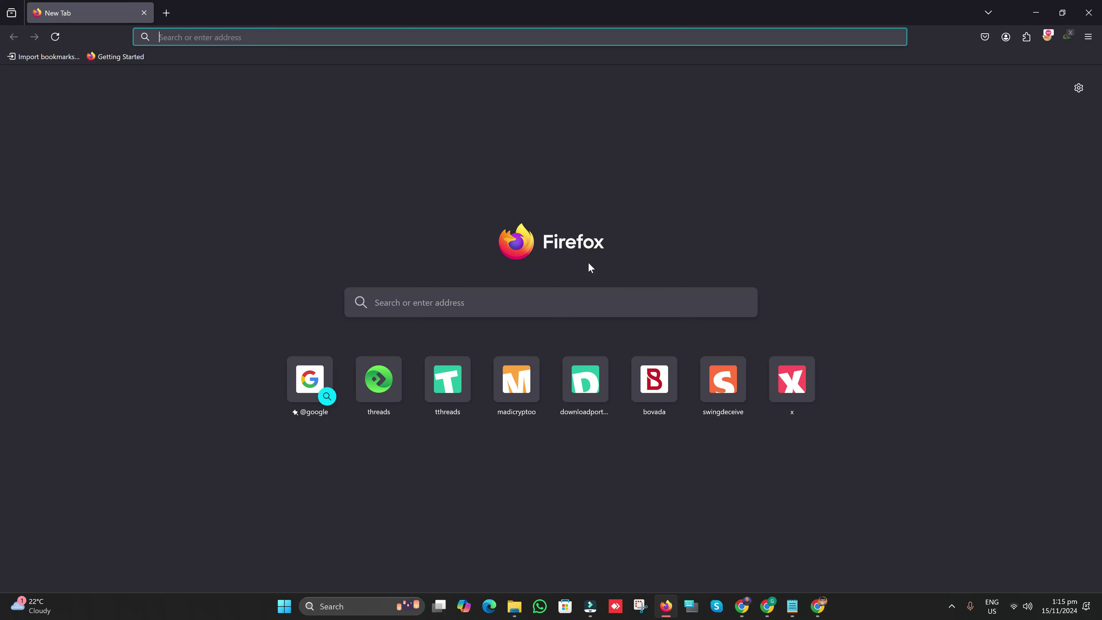
click(1048, 36)
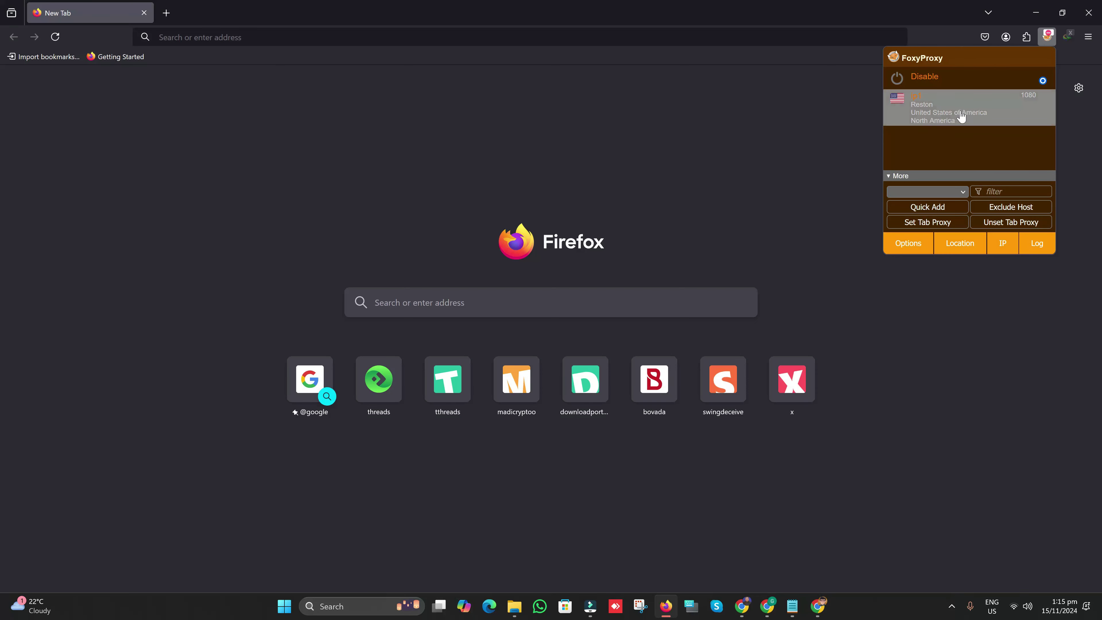
click(960, 109)
click(663, 120)
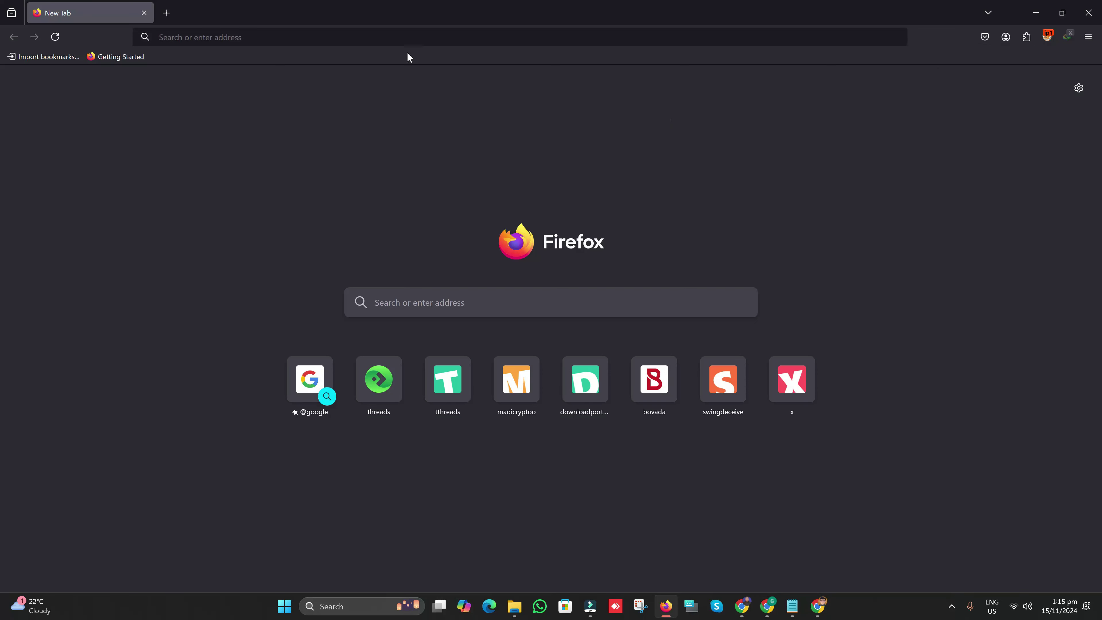
- Search the web for "my ip", open whatismyipaddress.com, examine the ISP, city, region and country listed for the connection, and close that page
click(400, 30)
text(my ip)
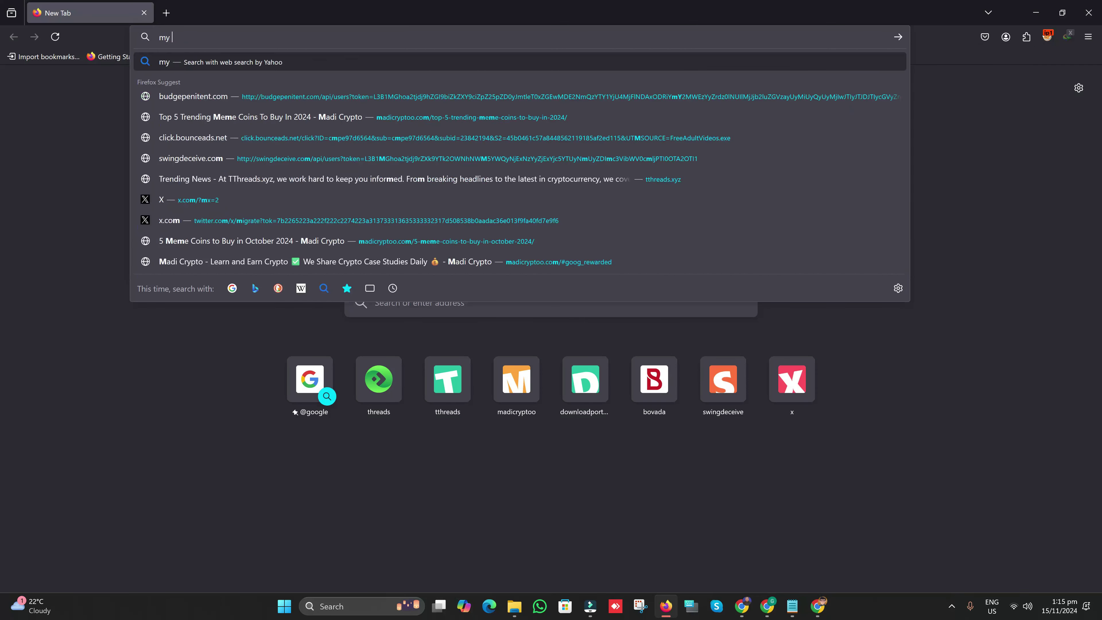
click(220, 64)
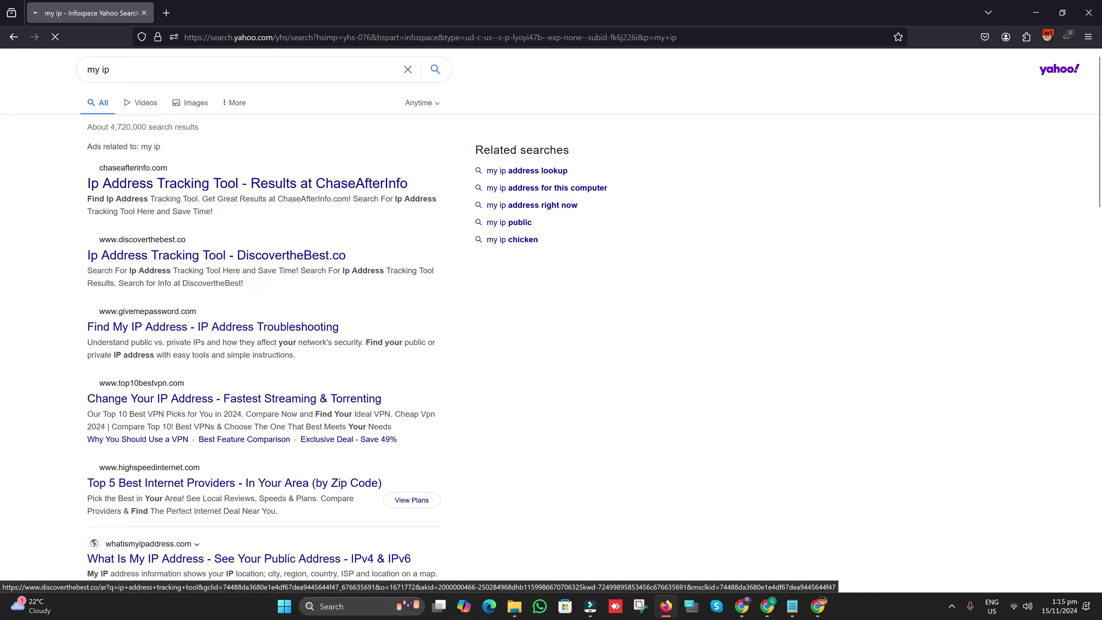
scroll(182, 256, down, 4)
click(182, 379)
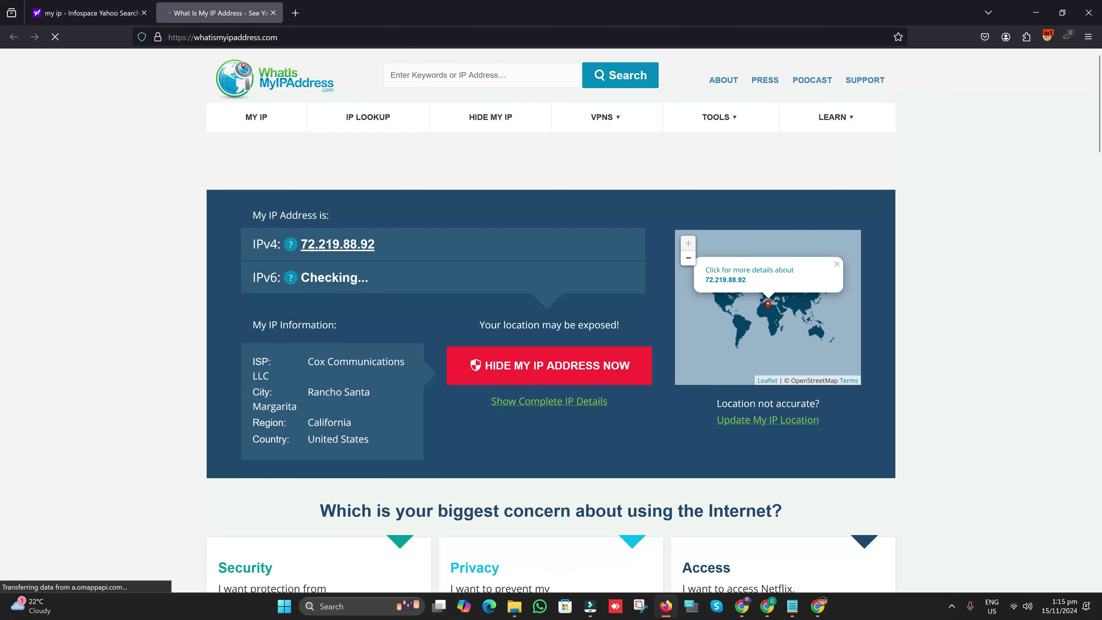
scroll(346, 369, down, 3)
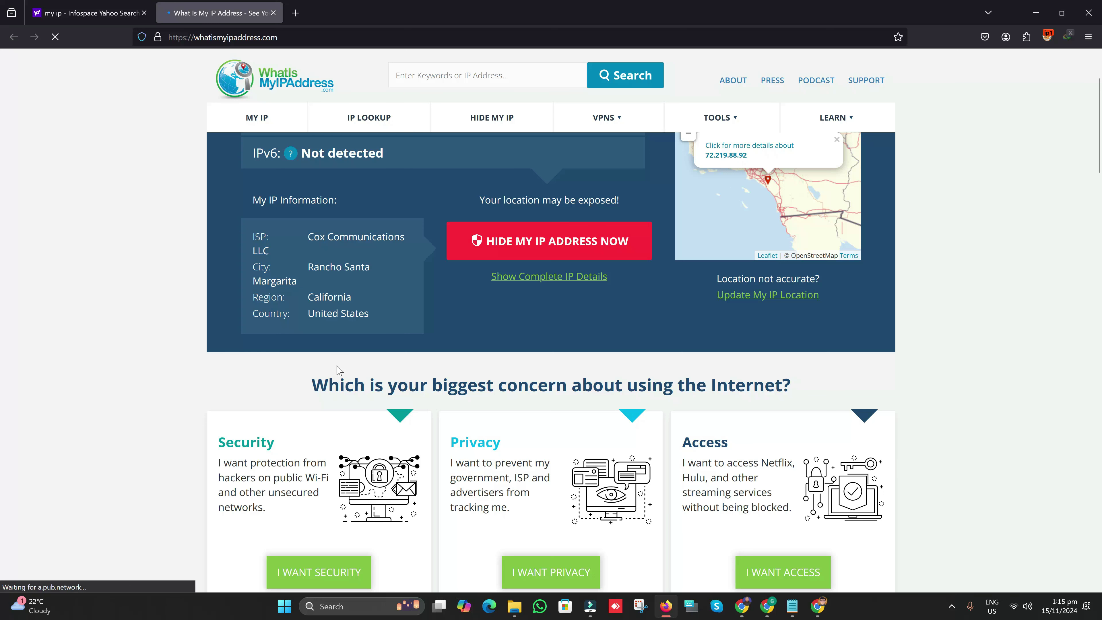
drag(378, 327, 306, 236)
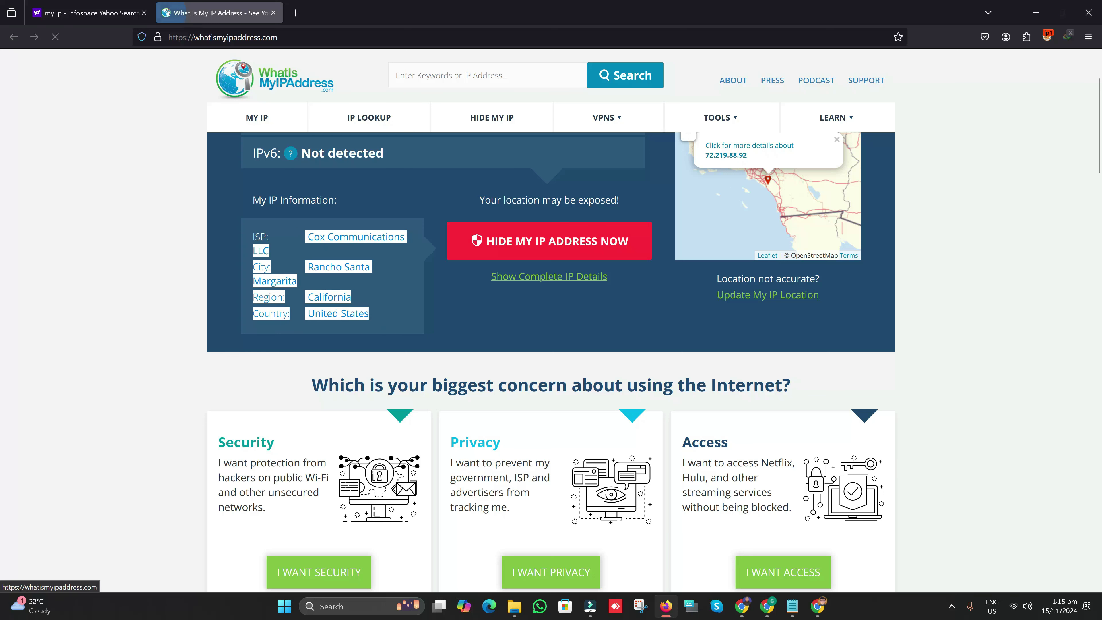
click(295, 12)
click(273, 12)
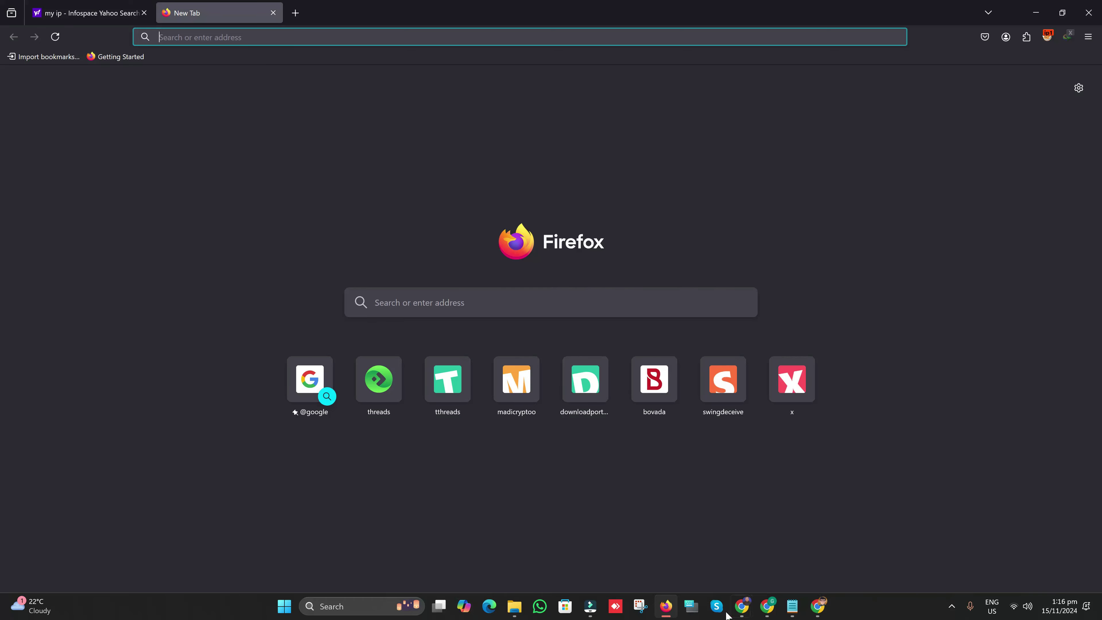
- Switch back to the NodeMaven window in Chrome and sign in with the saved credentials, keeping the account logged in
mouse_move(741, 612)
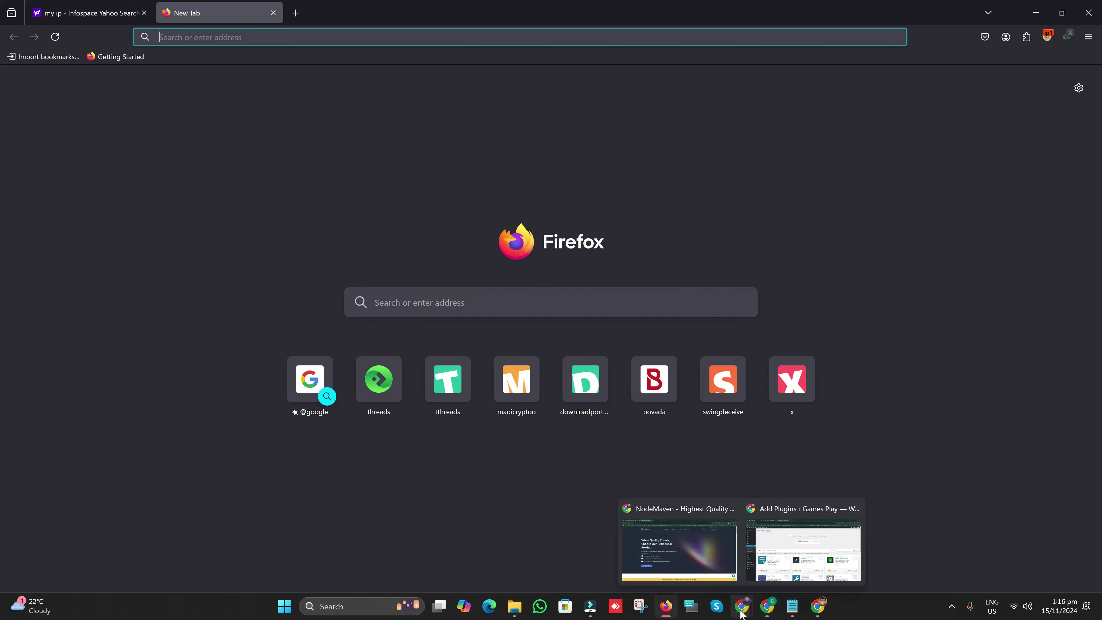
click(703, 558)
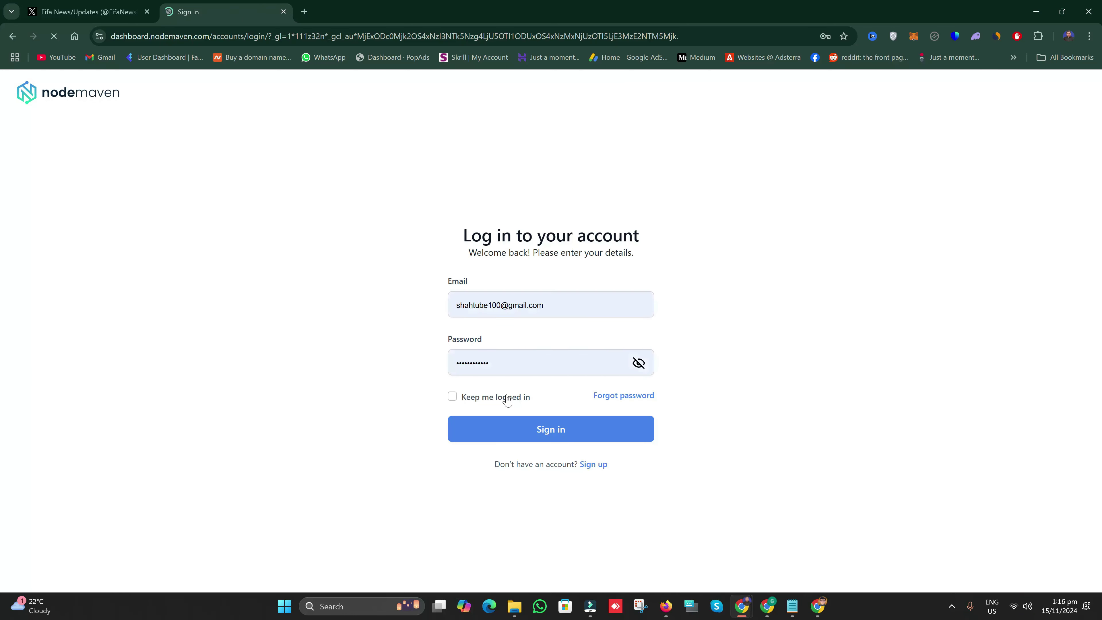
click(494, 398)
click(549, 432)
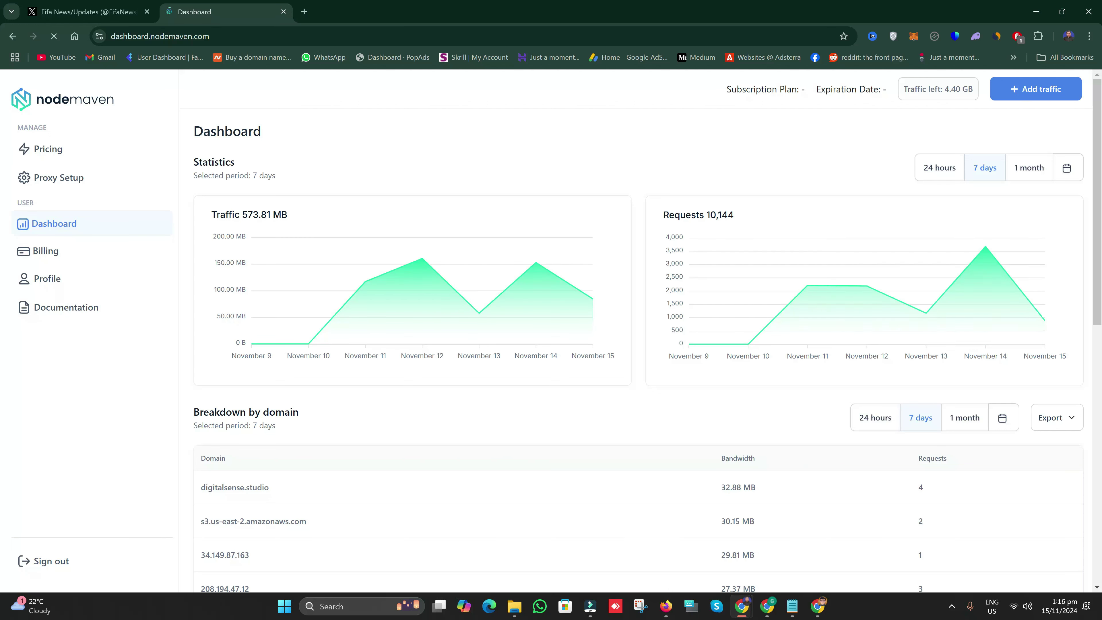
- Examine the remaining proxy traffic shown on the NodeMaven dashboard
drag(902, 89, 979, 90)
click(966, 112)
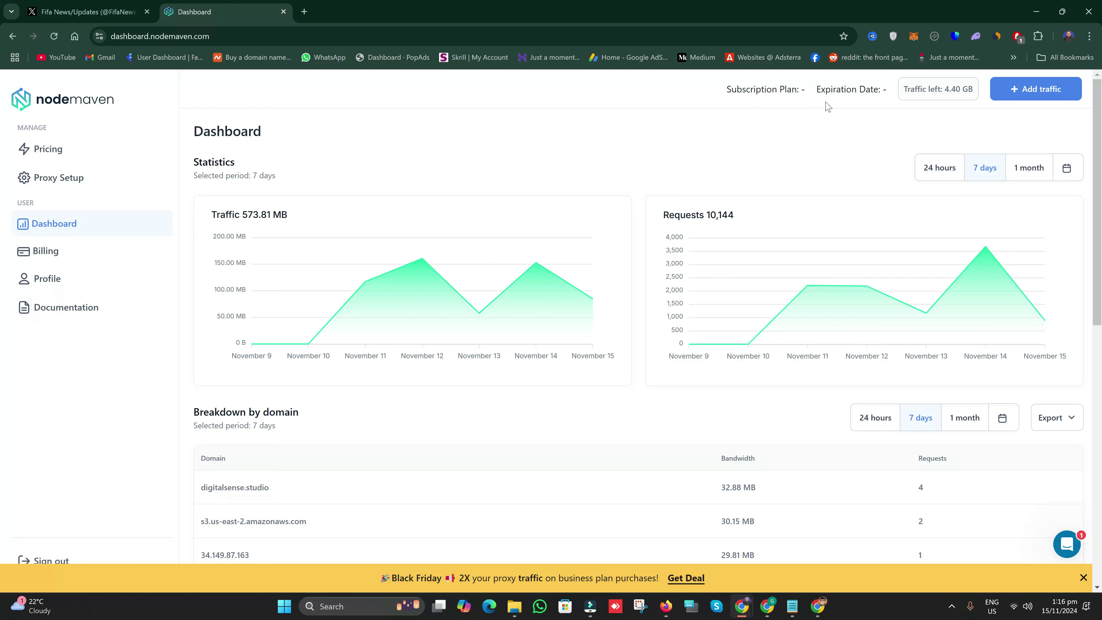
drag(903, 89, 956, 89)
click(863, 122)
- Open the options for adding traffic, start the €3.99 trial checkout for 500 MB of residential proxies, and cancel the cryptocurrency order
click(1020, 91)
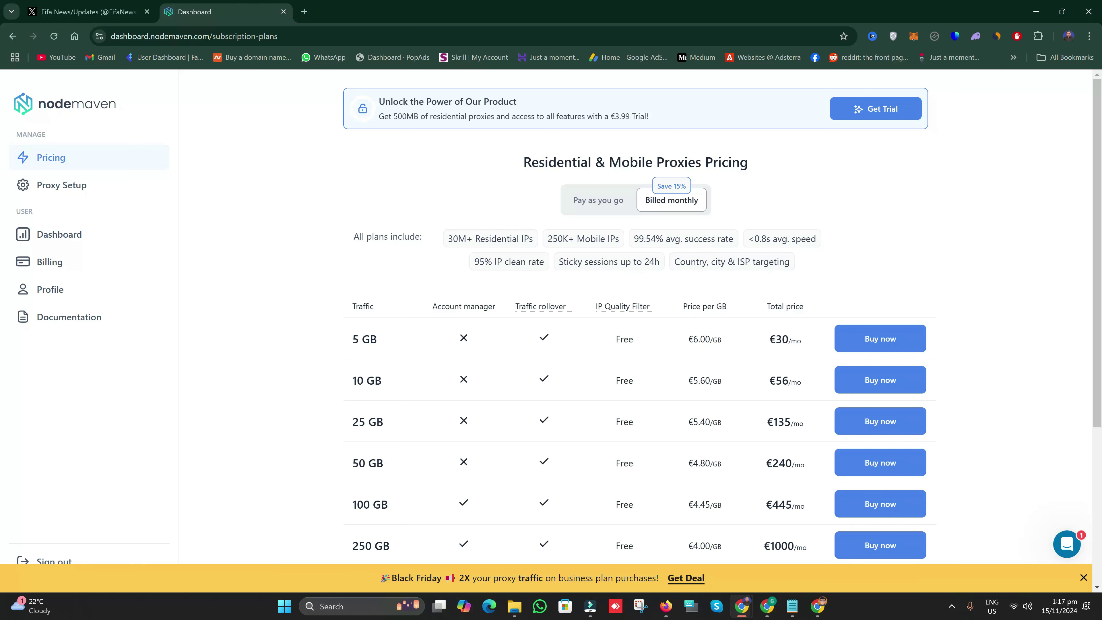
drag(378, 116, 663, 121)
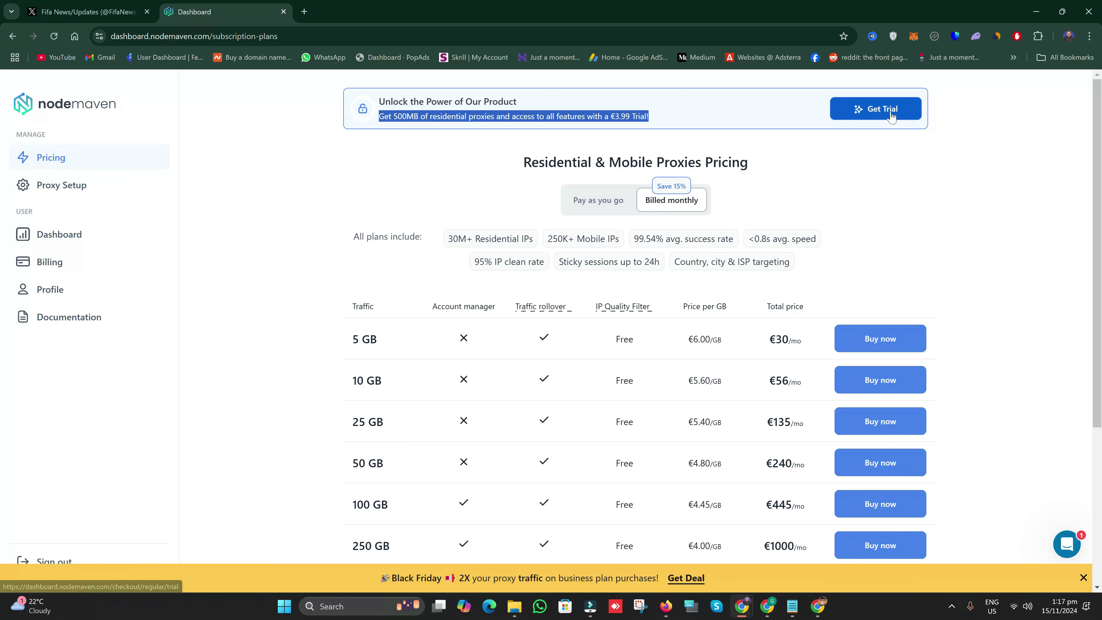
click(880, 109)
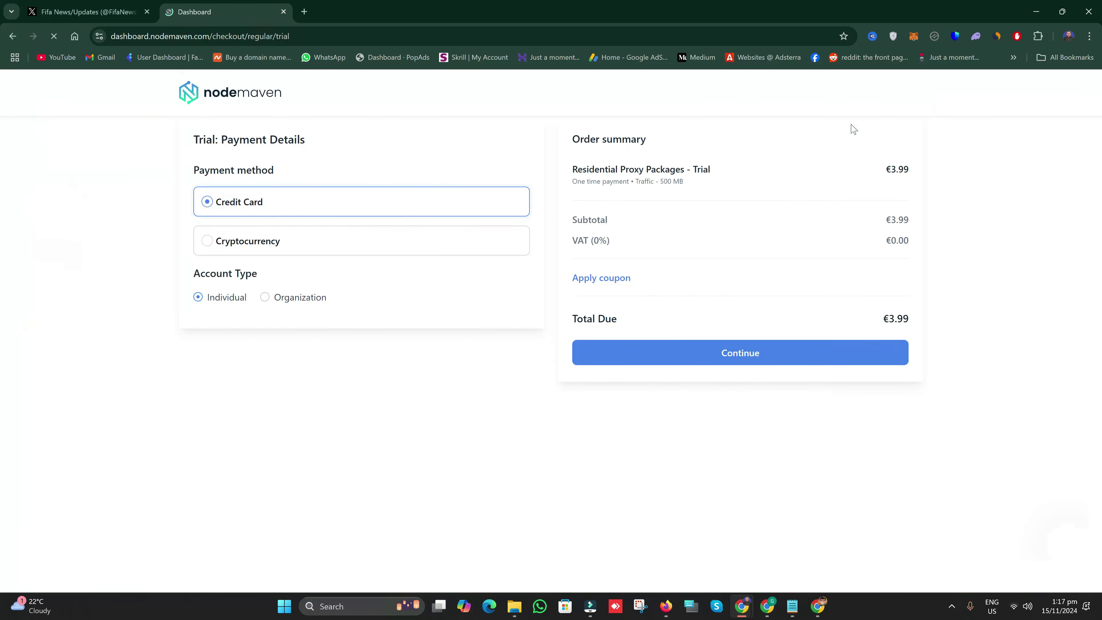
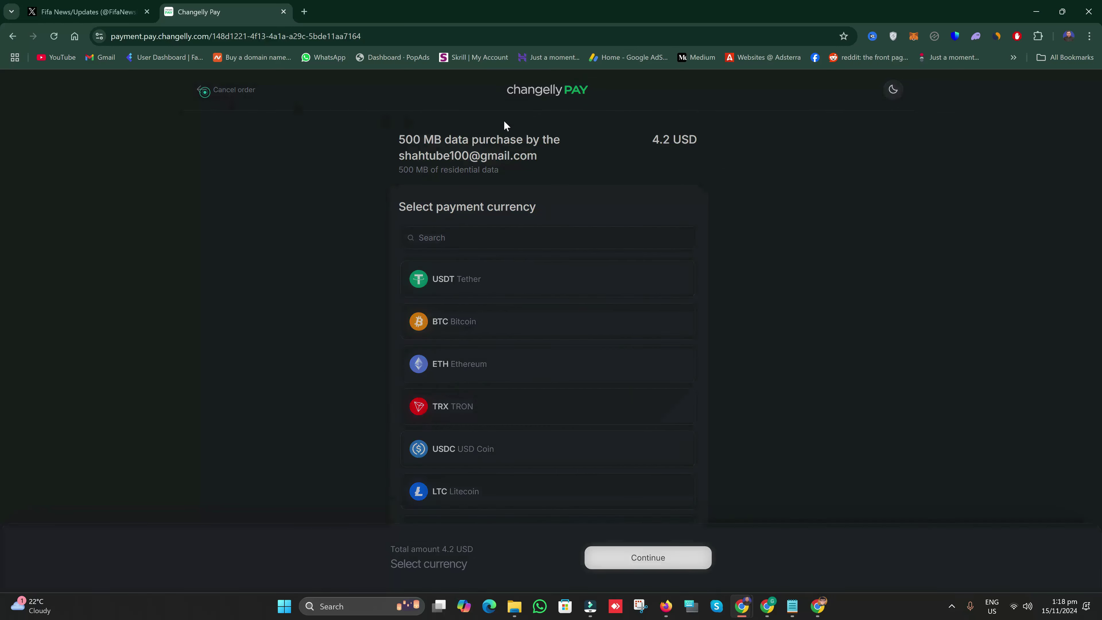
click(574, 354)
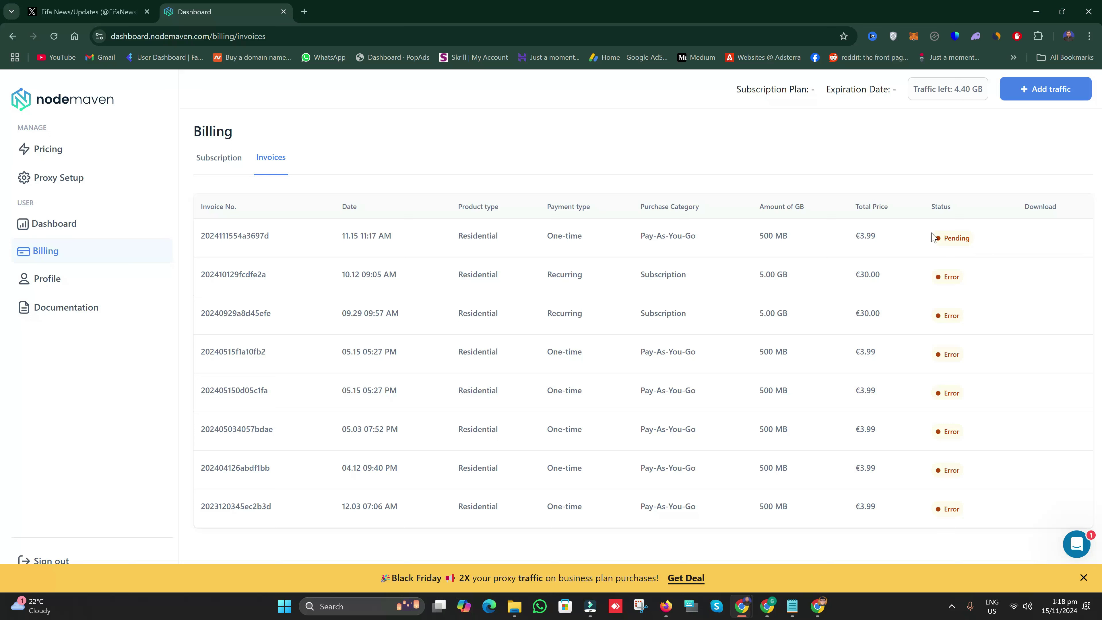
- Reopen the proxy pricing plans and start the checkout for the monthly 5 GB plan
click(1050, 92)
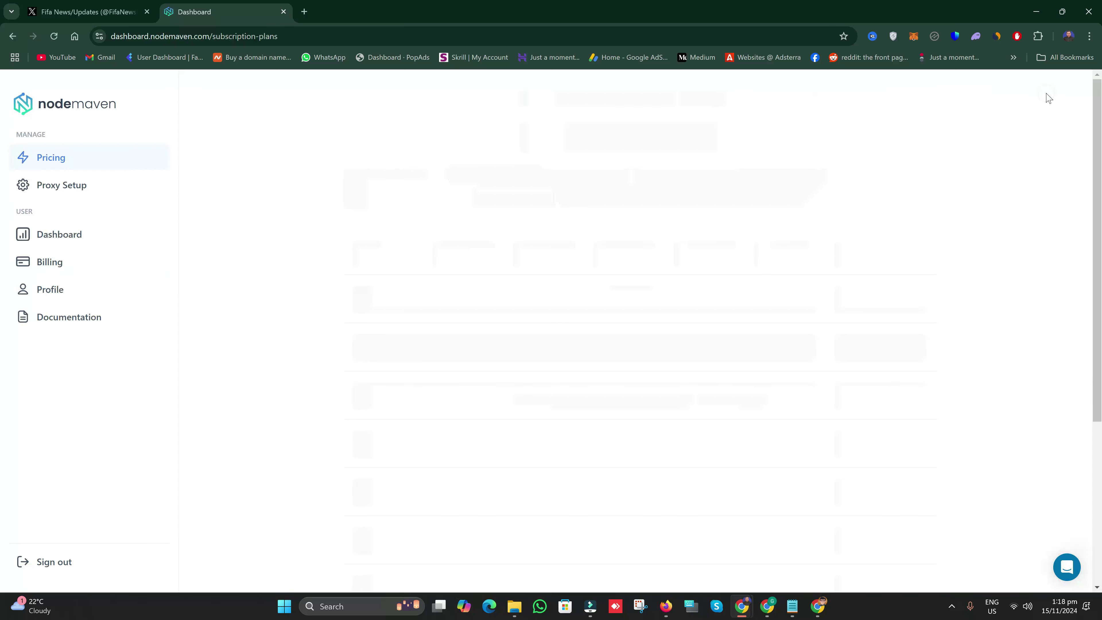
mouse_move(575, 299)
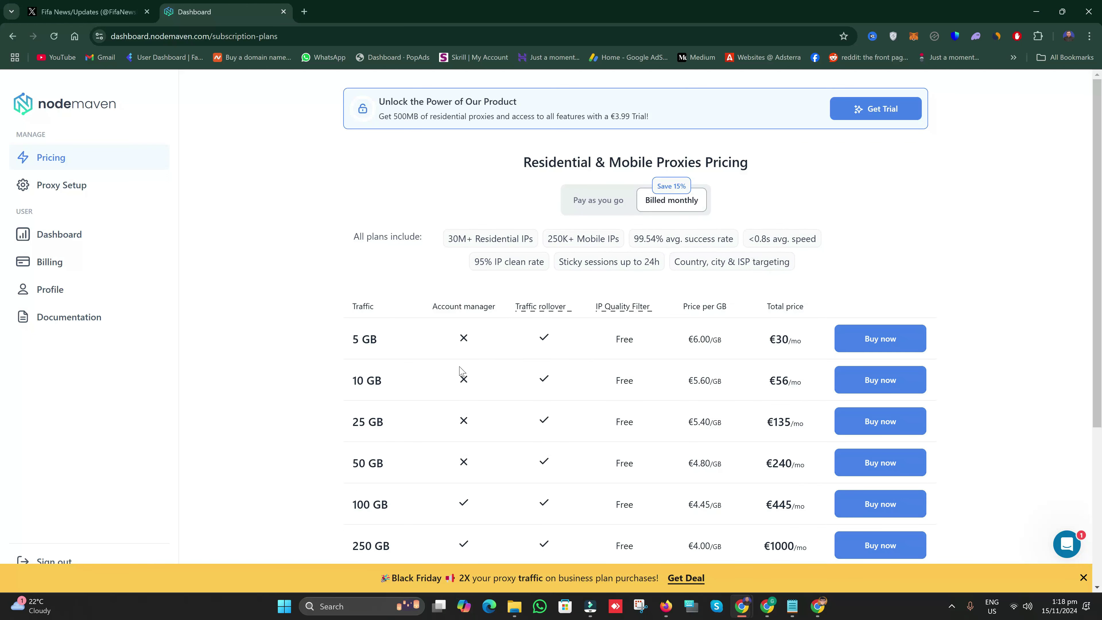
drag(384, 348, 350, 341)
click(862, 339)
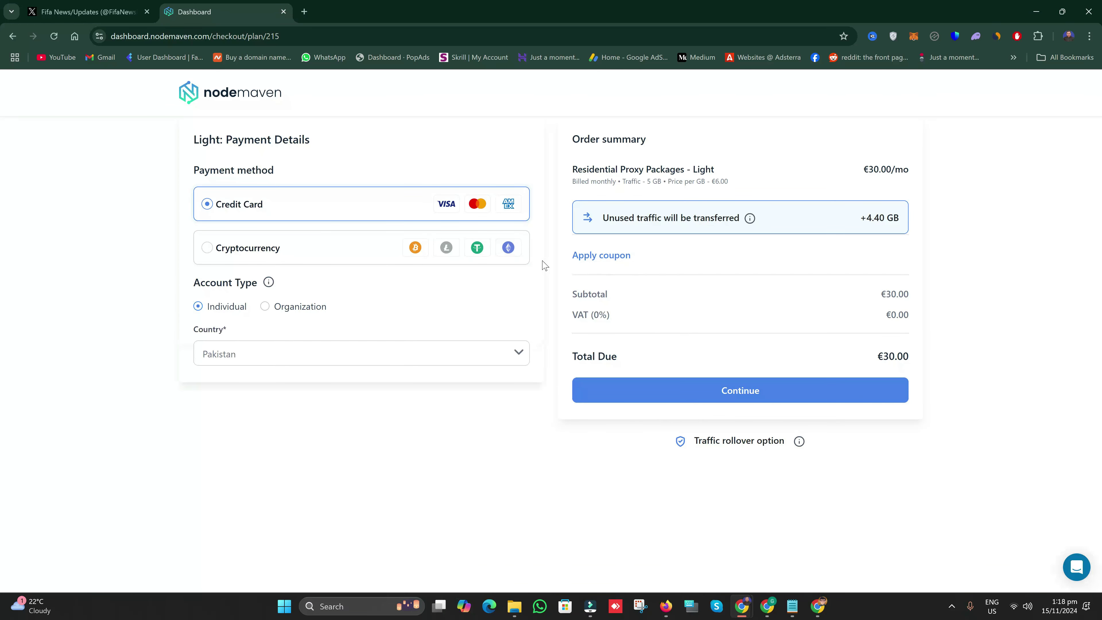
- Apply the coupon code NAVEED to the 5 GB order and examine the bonus it gives in the order summary
click(600, 256)
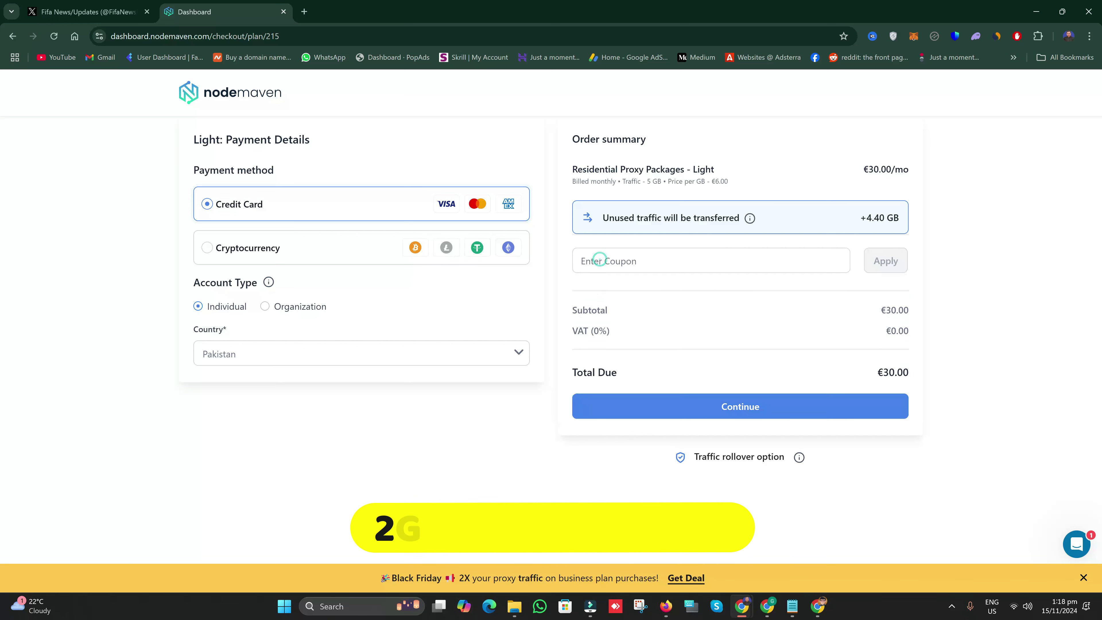
text(NAV)
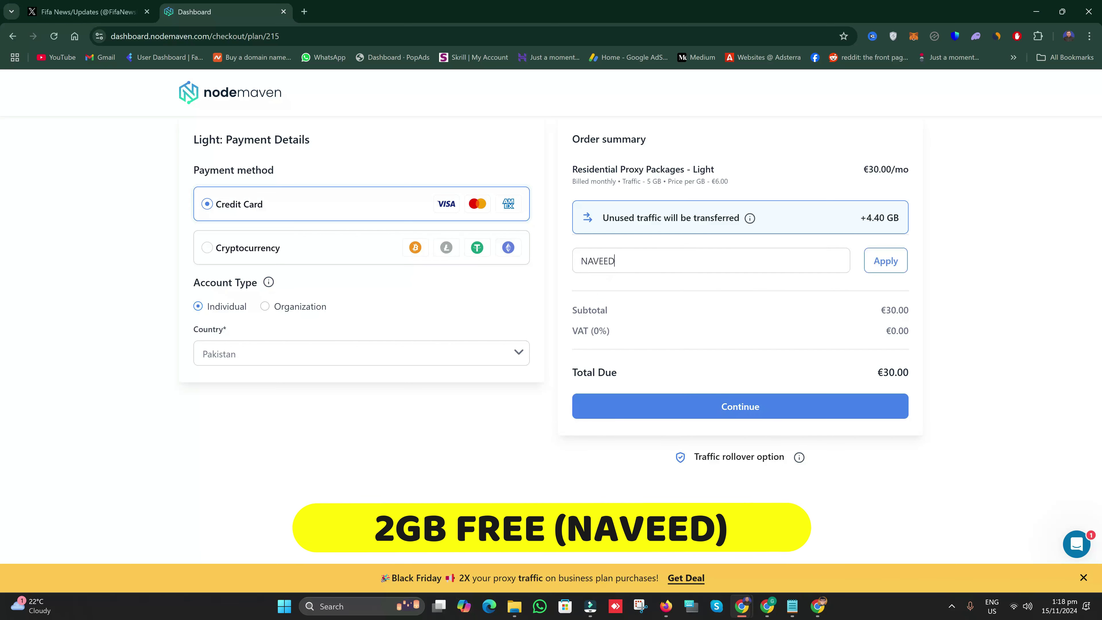
text(EED)
click(879, 260)
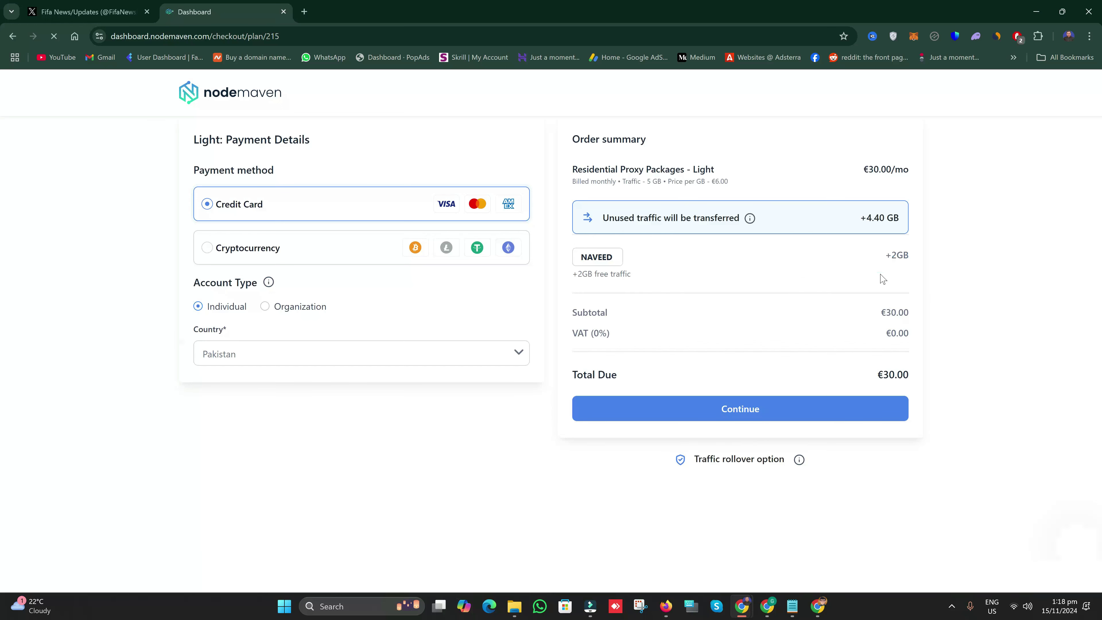
drag(578, 274, 639, 277)
click(884, 268)
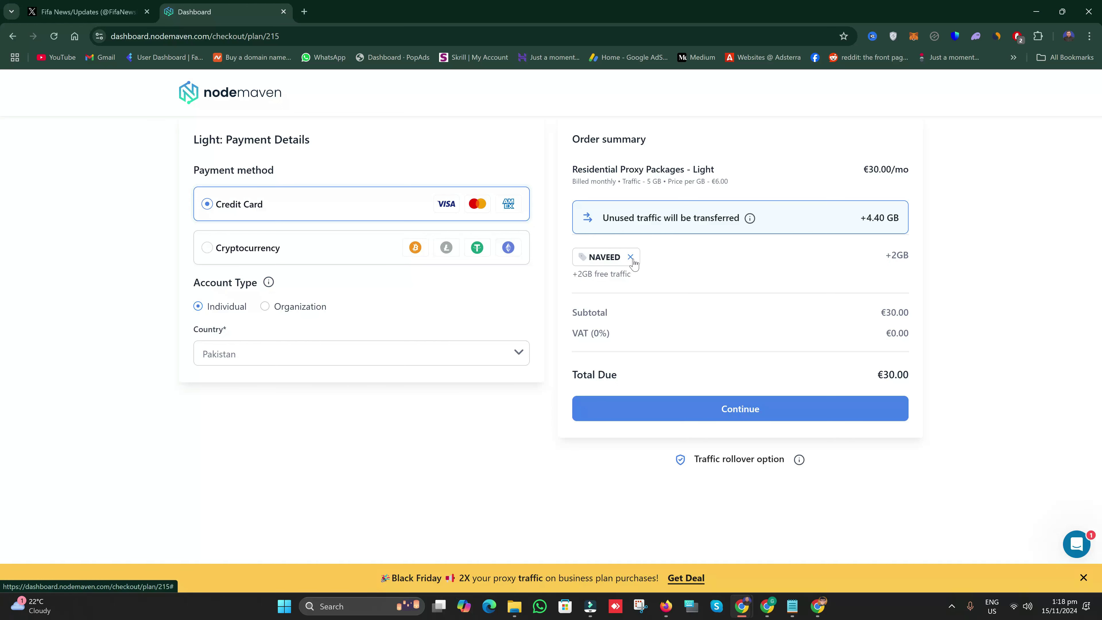
- Remove the applied coupon from the 5 GB order and enter NAVEED20 as the coupon code
click(631, 258)
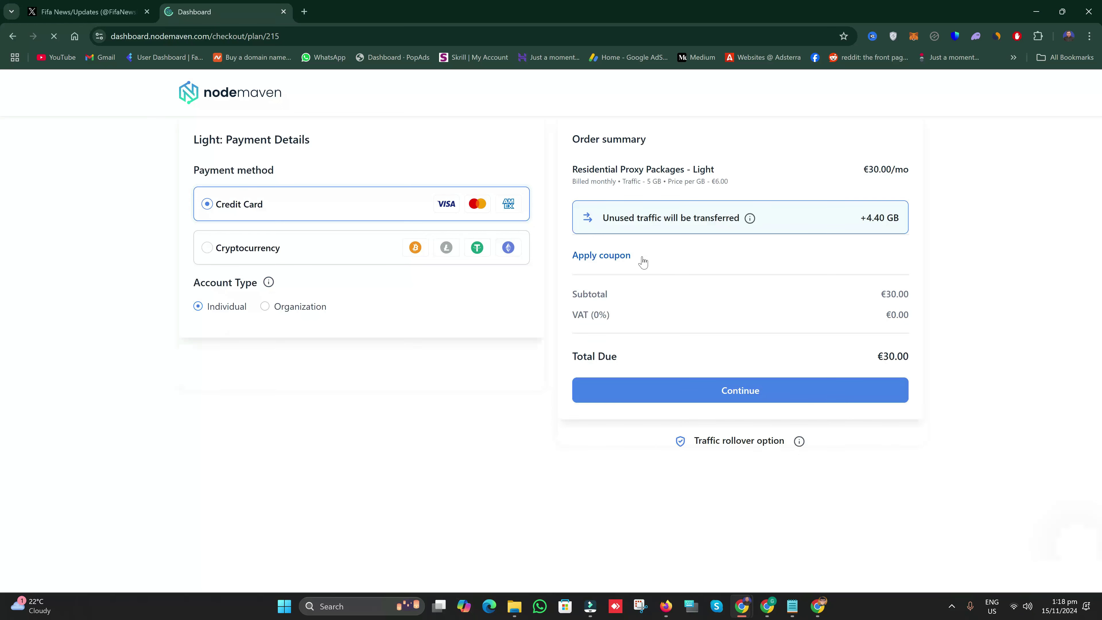
click(609, 256)
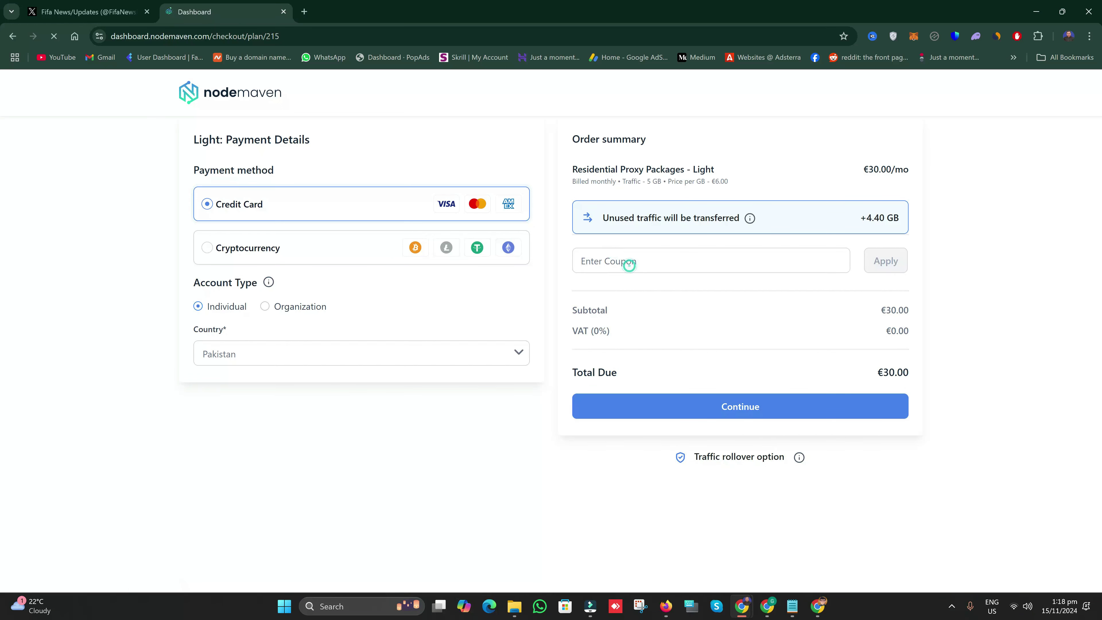
text(NAVEED20)
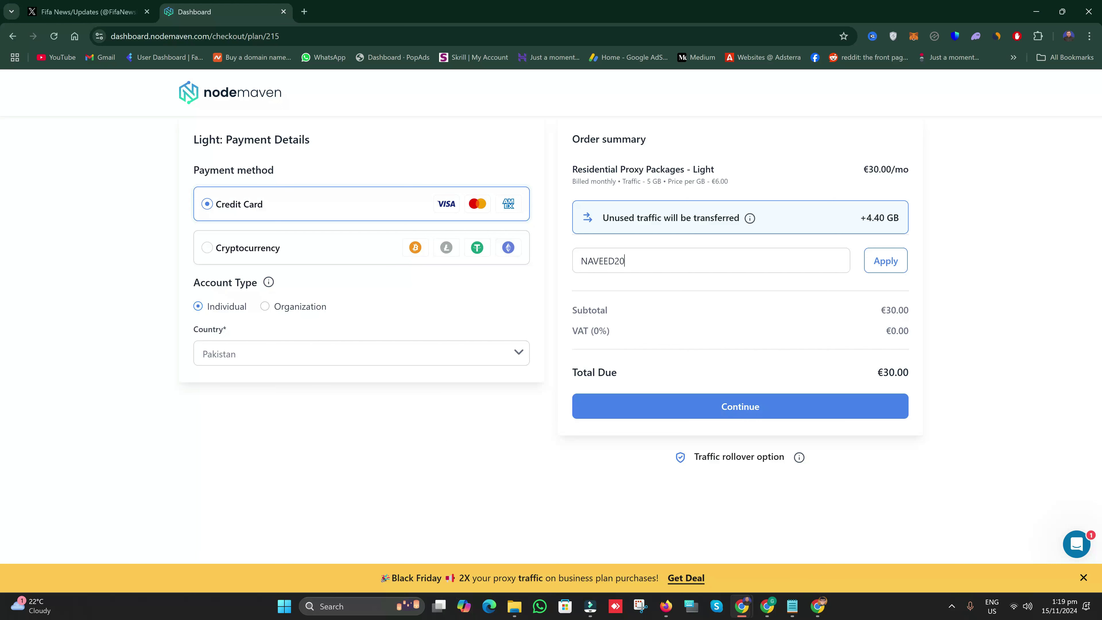
- Open the Black Friday proxy deal, examine its promo code and eligible traffic plans, and open the site's residential proxy pricing page
drag(421, 577, 573, 582)
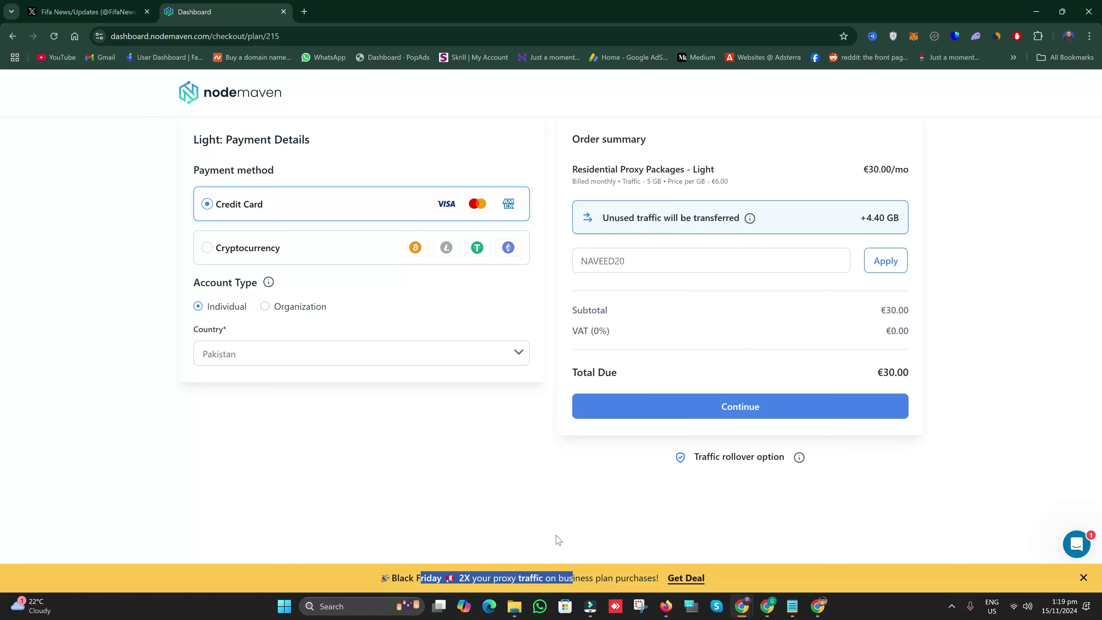
click(682, 578)
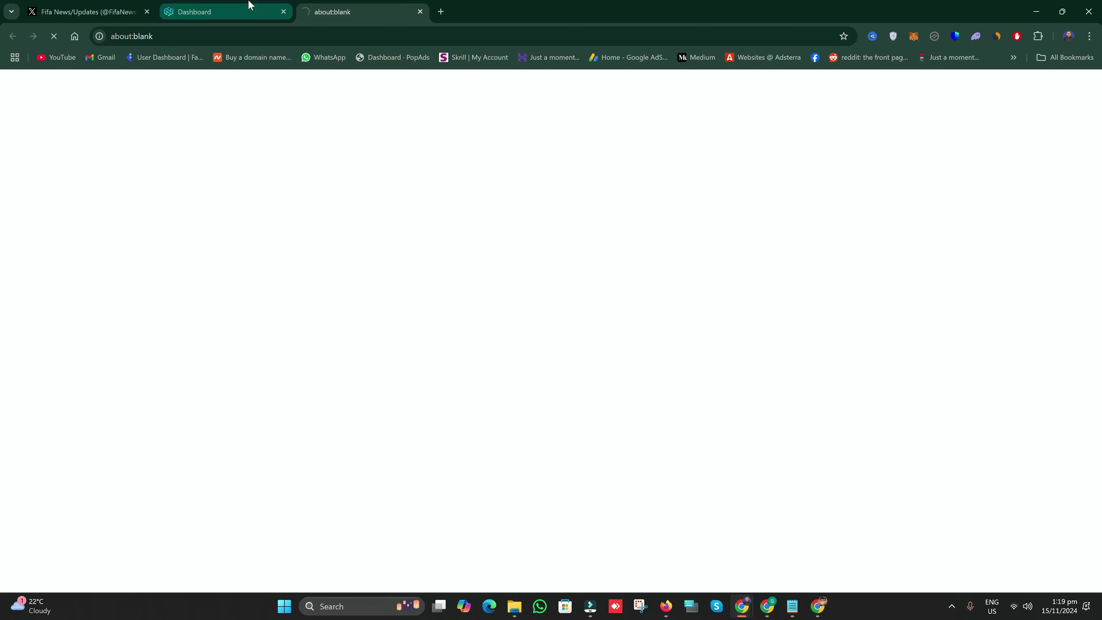
mouse_move(250, 5)
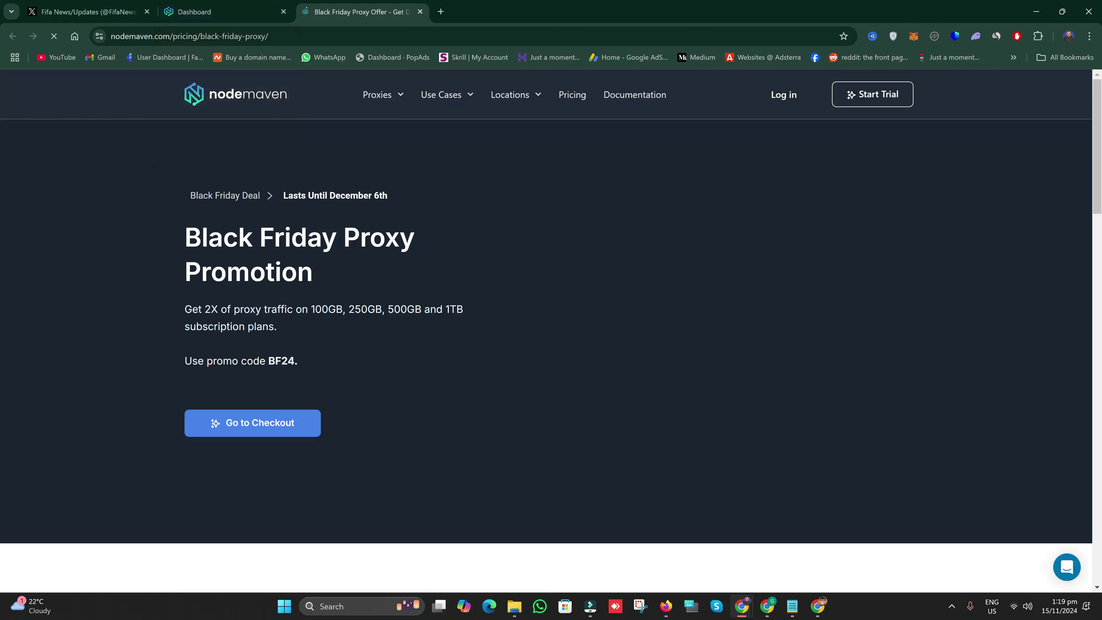
drag(182, 360, 295, 361)
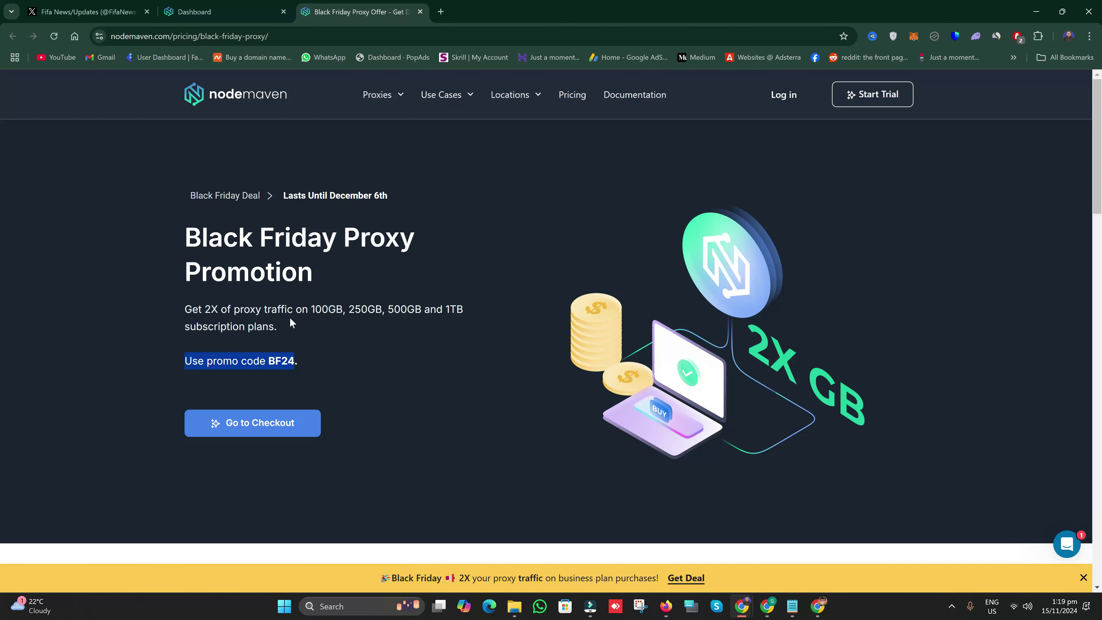
drag(336, 309, 310, 309)
drag(304, 361, 268, 360)
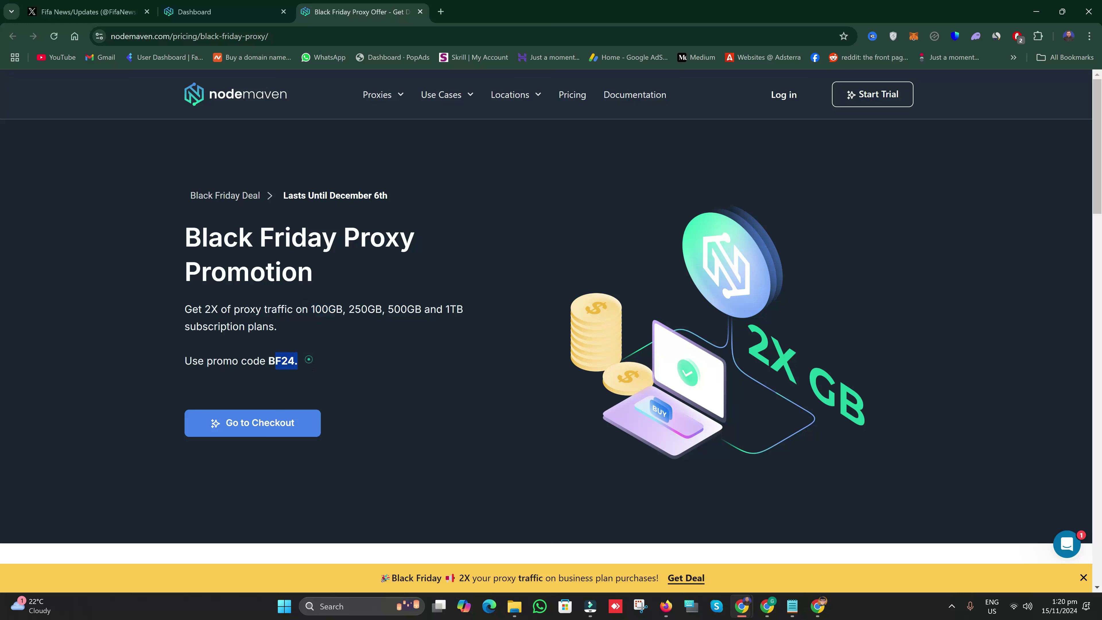
mouse_move(336, 309)
mouse_down()
mouse_move(316, 309)
mouse_move(356, 309)
mouse_up()
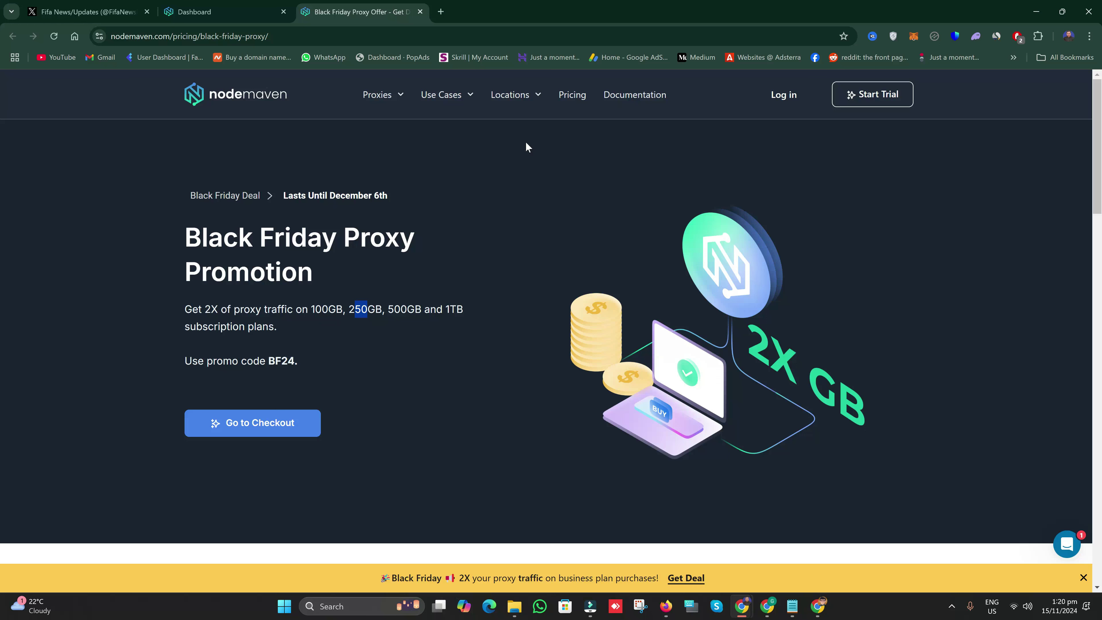
click(567, 109)
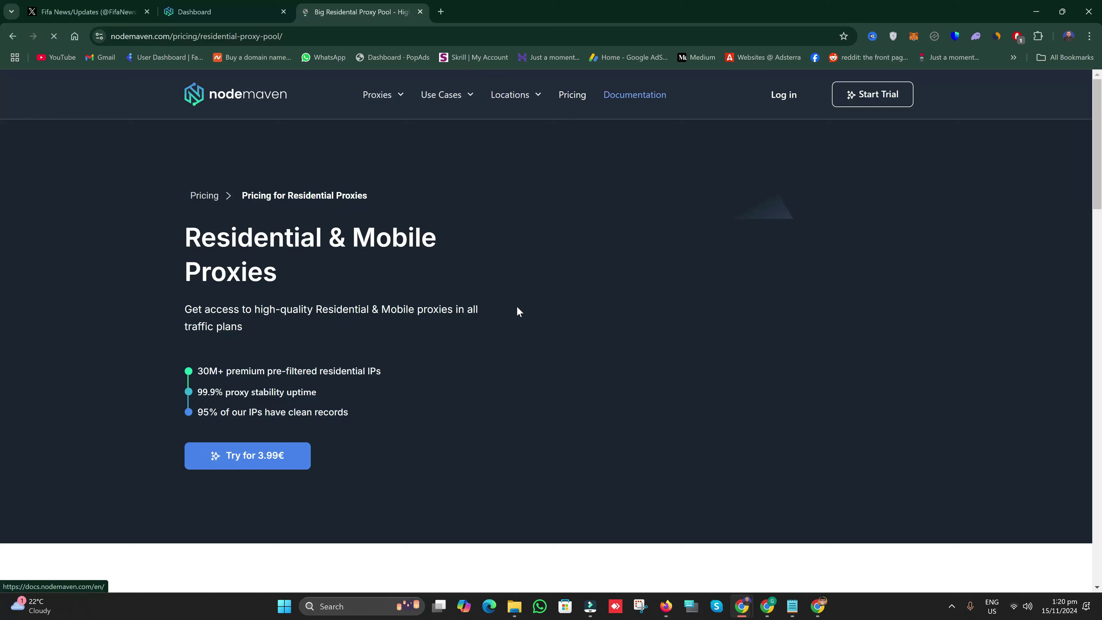
- Examine the Regular residential proxy plans, comparing their prices, traffic and features, and highlight the Light plan's price
scroll(461, 451, down, 2)
scroll(461, 451, down, 2)
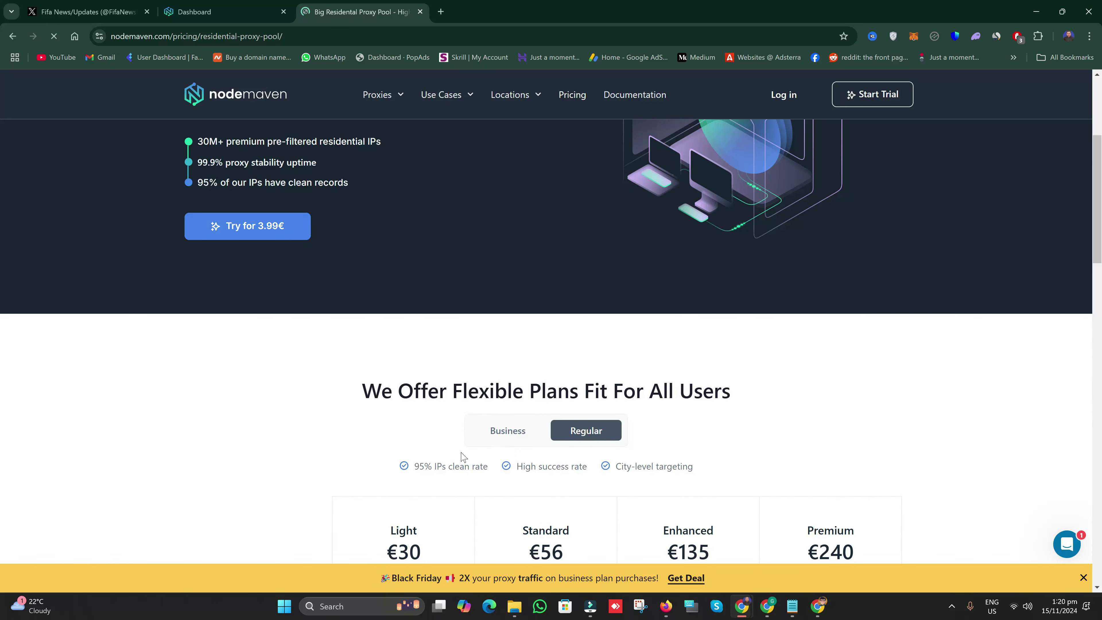
scroll(461, 452, down, 4)
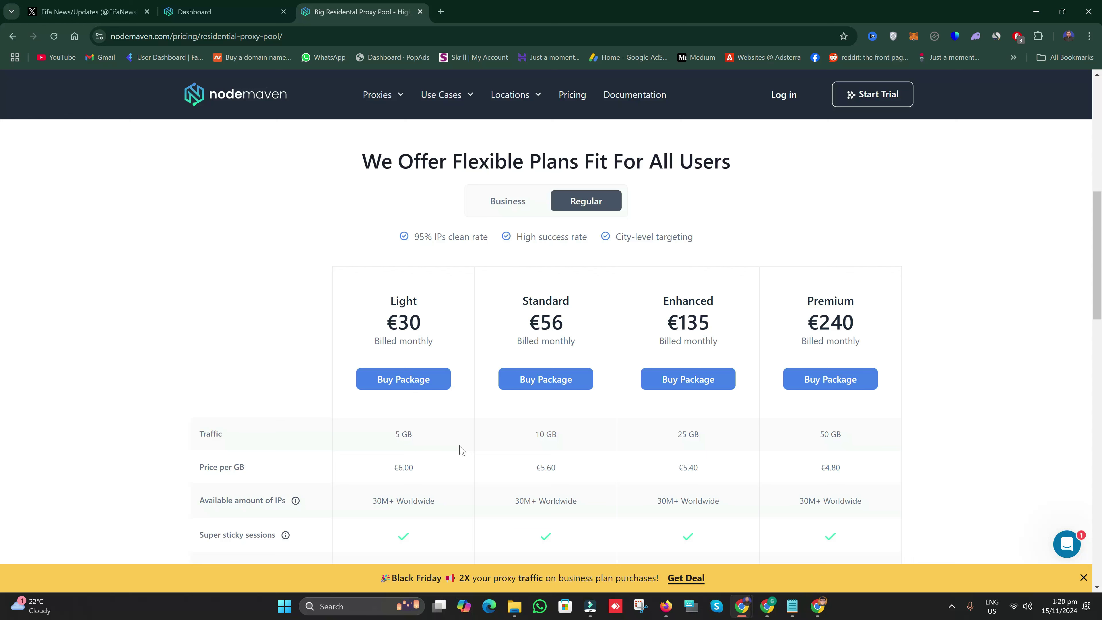
scroll(459, 450, down, 3)
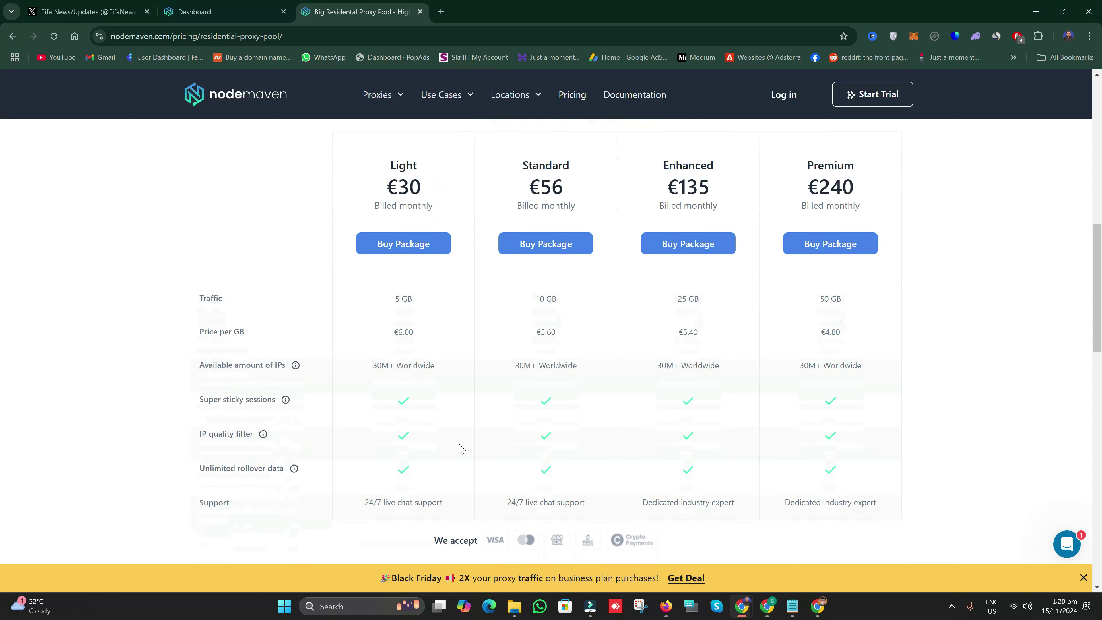
double_click(429, 150)
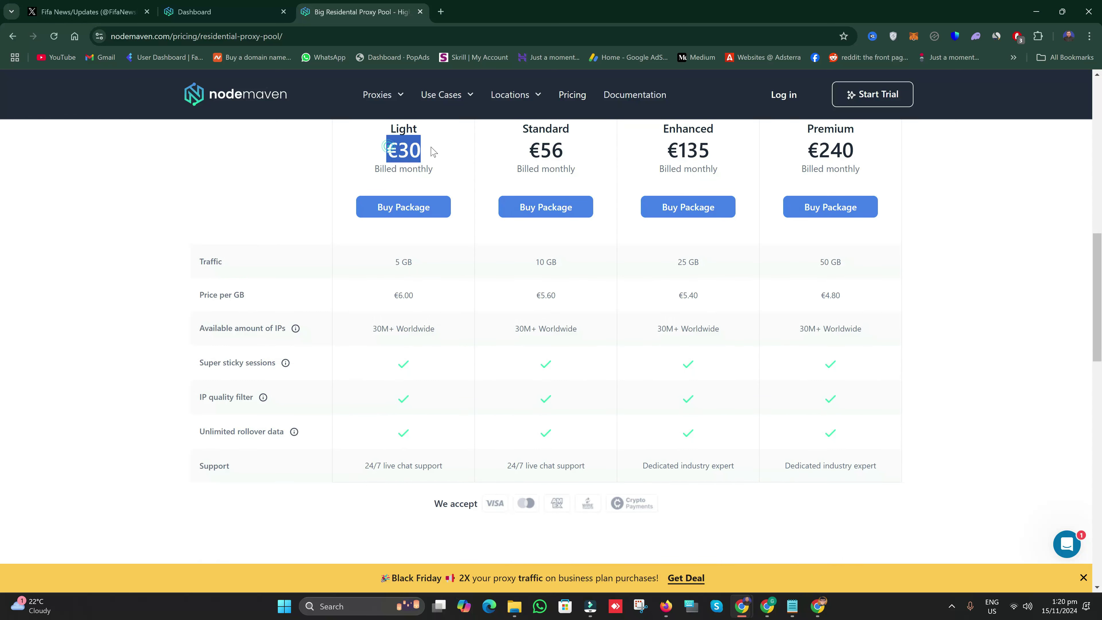
- Show the Business proxy plans and examine the Supreme plan's traffic and the Black Friday double-traffic offer
scroll(629, 494, up, 3)
scroll(627, 494, up, 2)
click(507, 261)
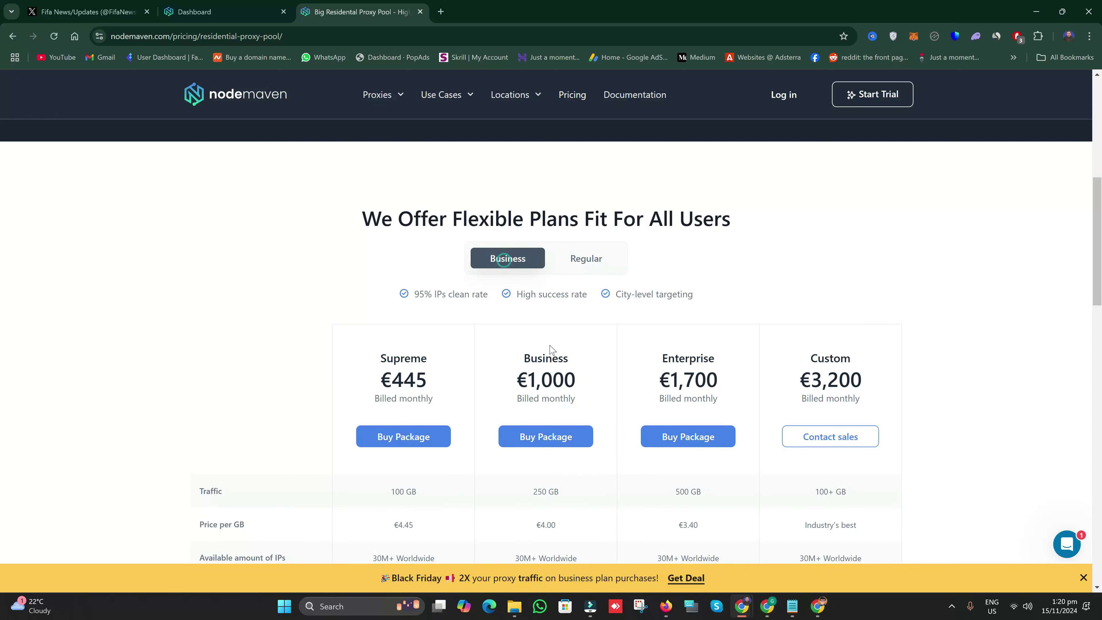
scroll(457, 408, down, 2)
drag(384, 377, 420, 377)
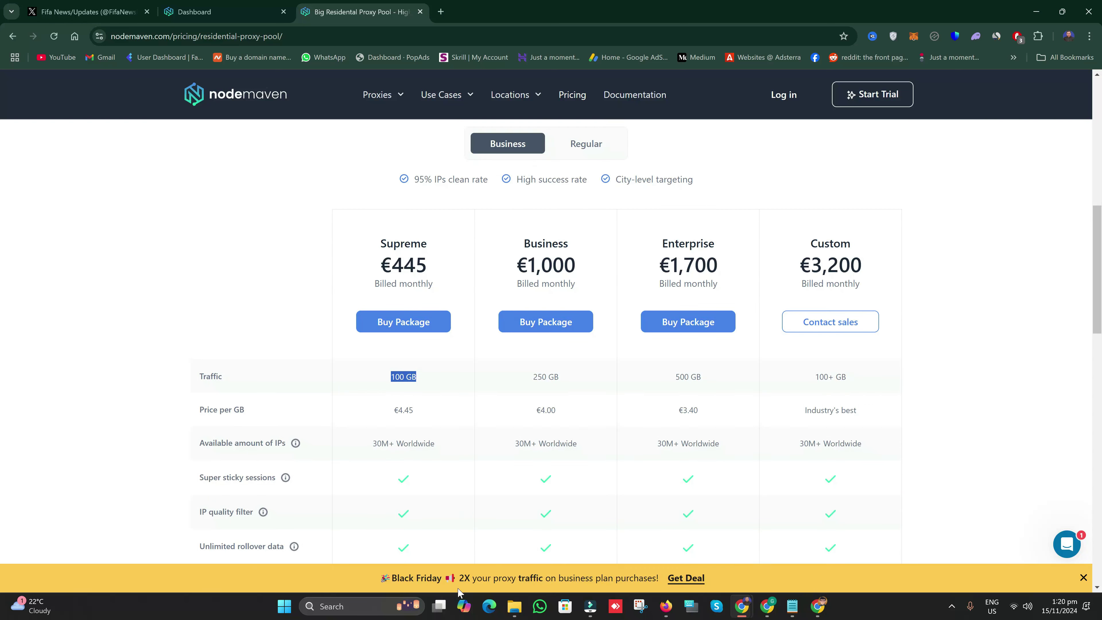
drag(463, 578, 620, 578)
- Leave the Light plan checkout, close the residential proxy pricing page, and open the proxy setup page in the dashboard
click(225, 5)
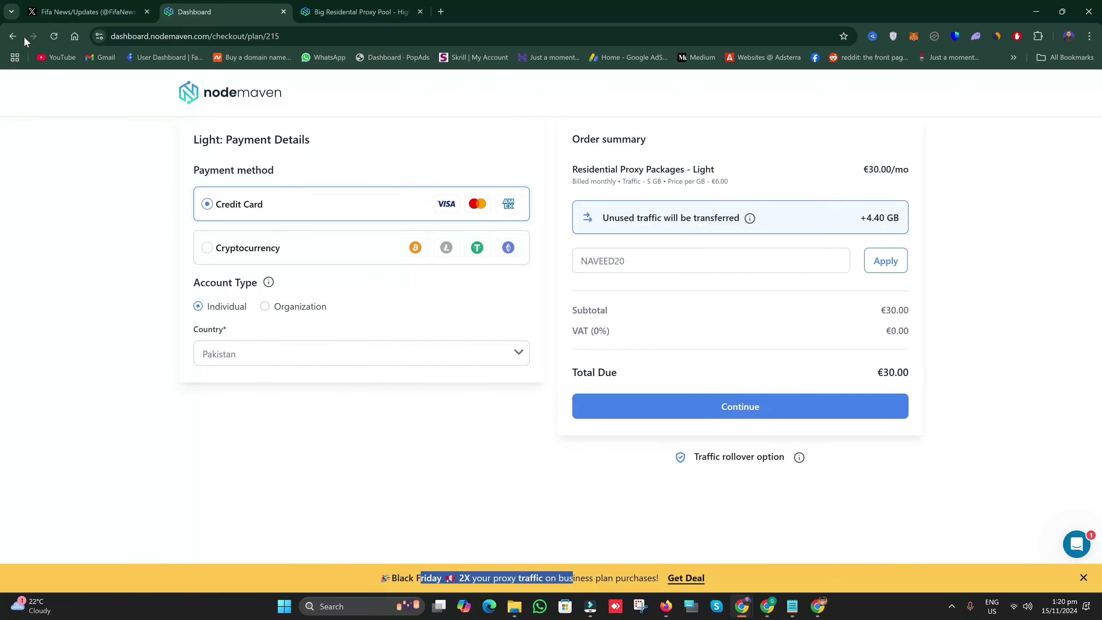
click(13, 36)
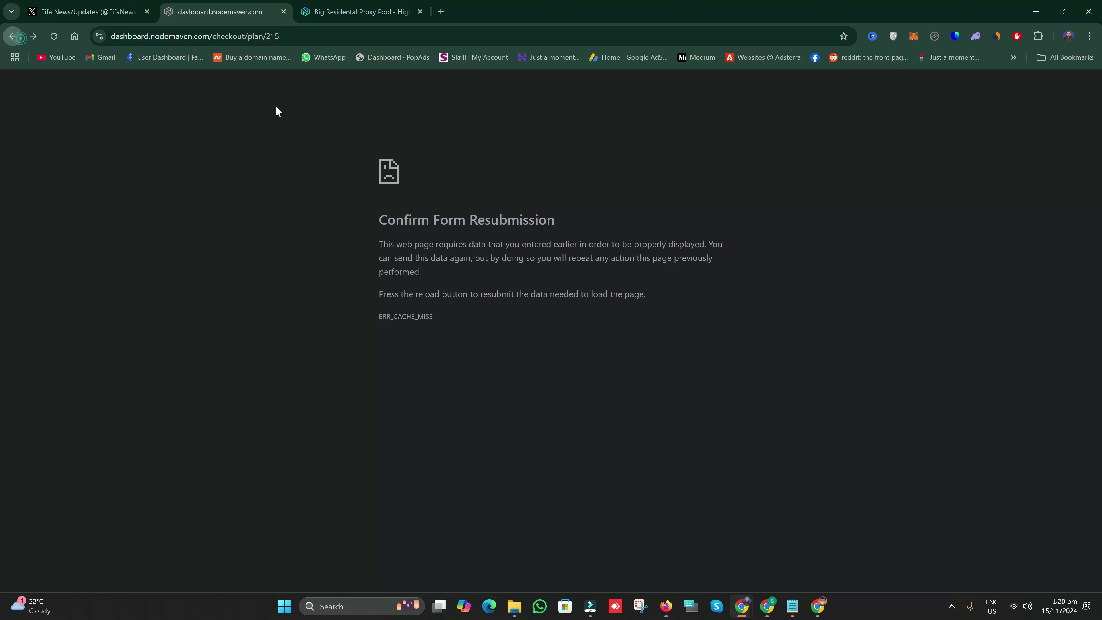
click(8, 39)
click(298, 10)
click(284, 11)
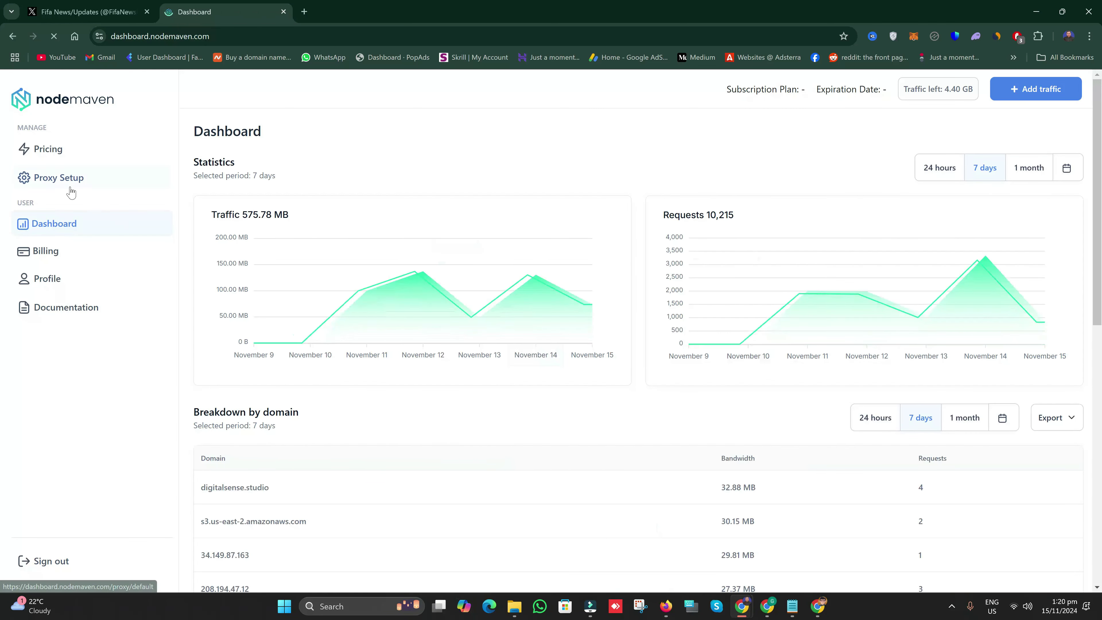
click(69, 179)
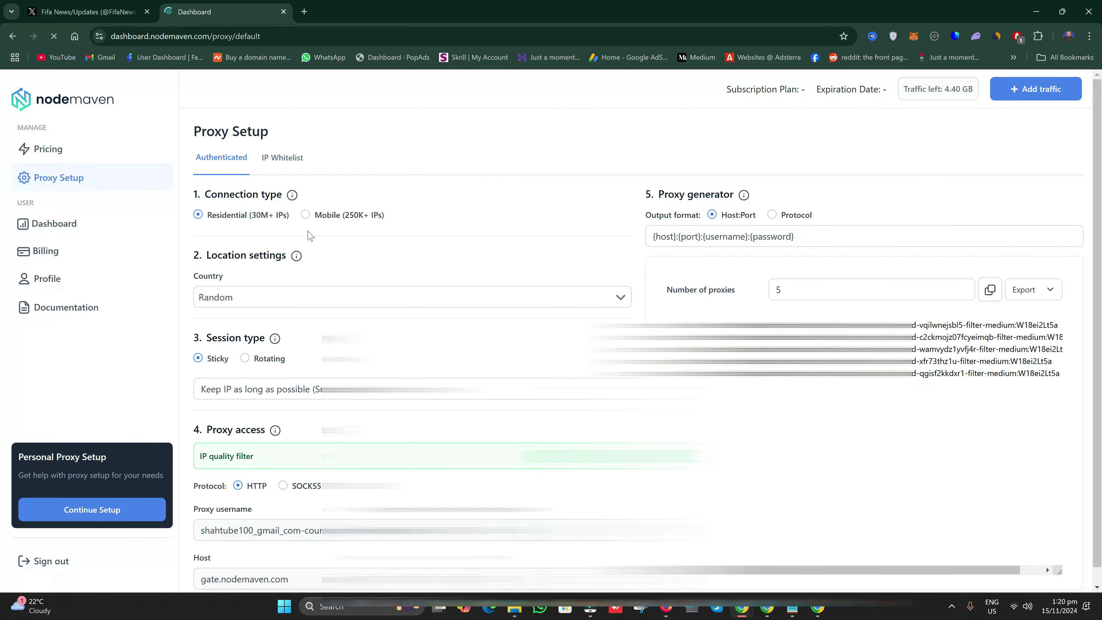
- Choose the Mobile connection type and set the proxy location's country to United States
click(306, 215)
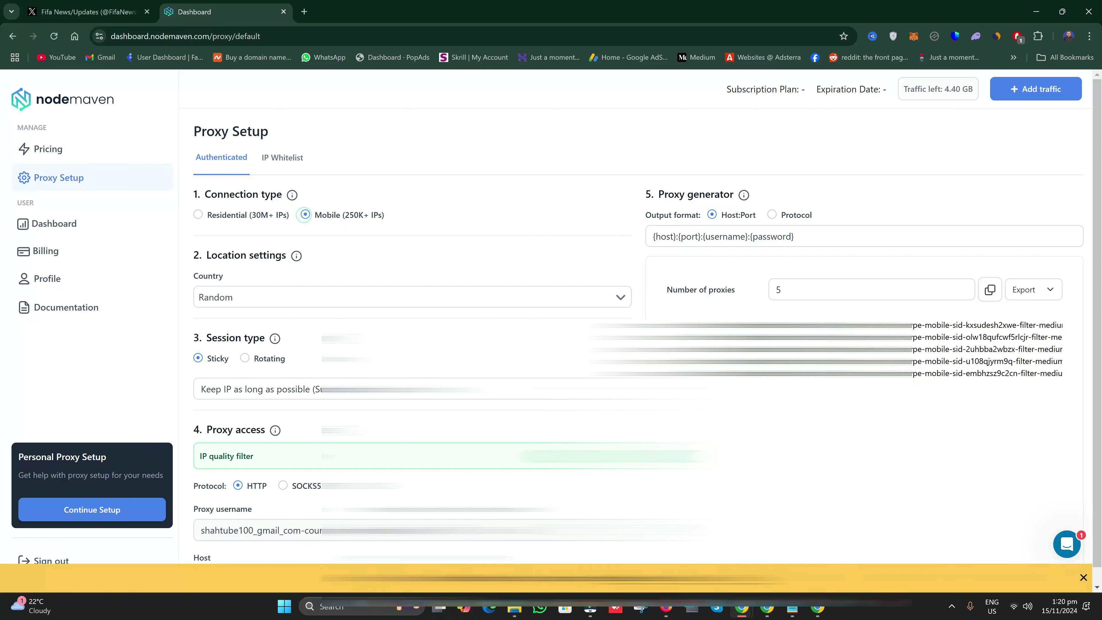
click(306, 297)
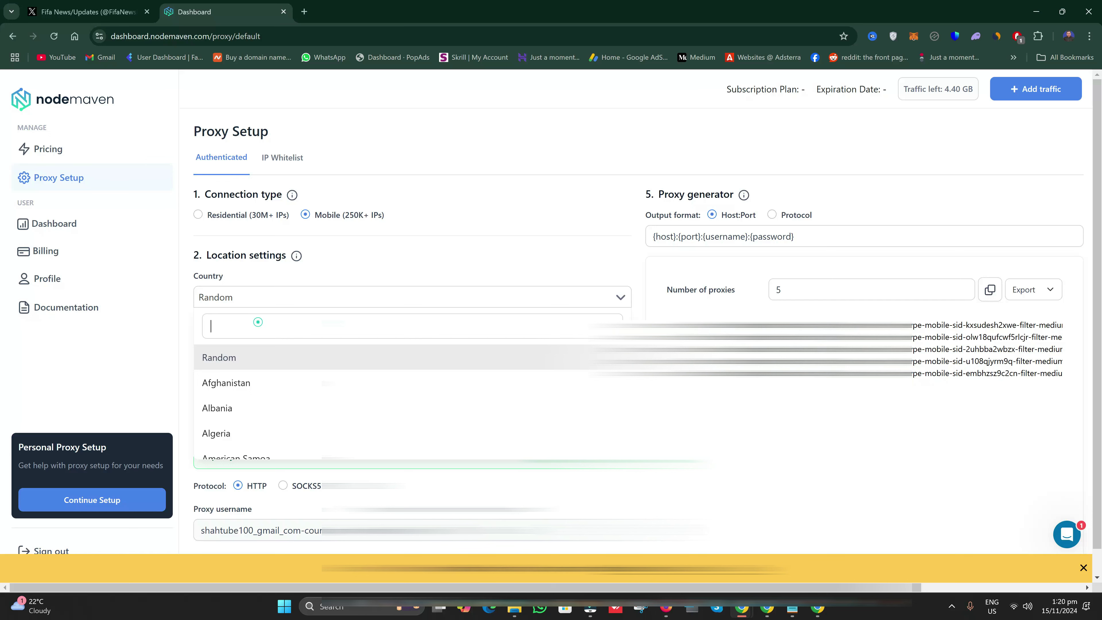
text(uni)
click(267, 435)
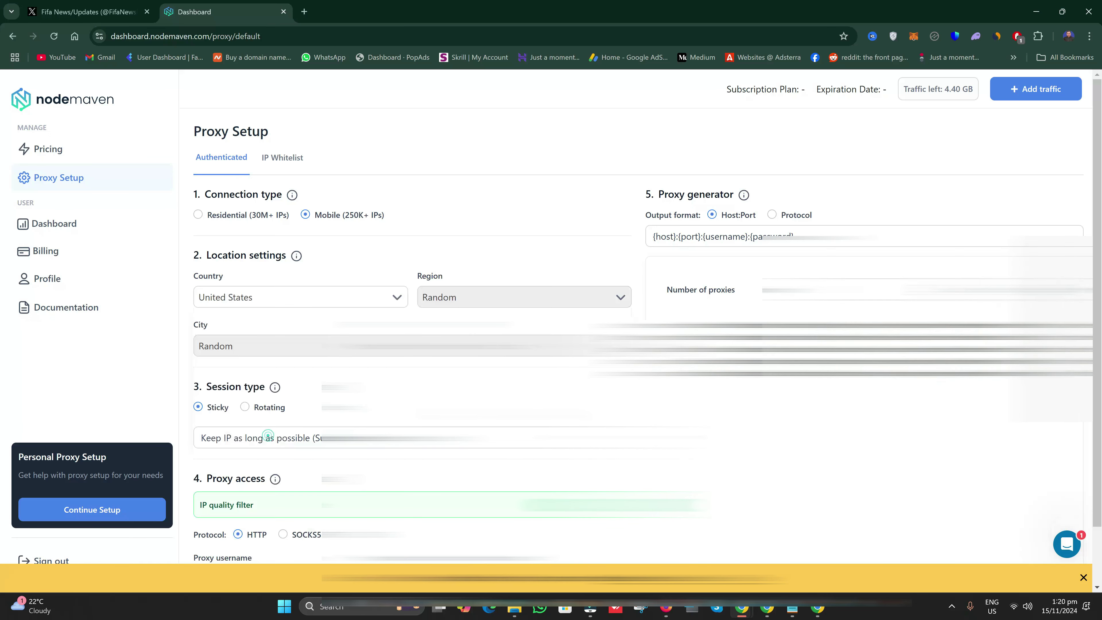
- Set the connection type to Residential and copy the generated list of 5 proxies
scroll(268, 435, down, 1)
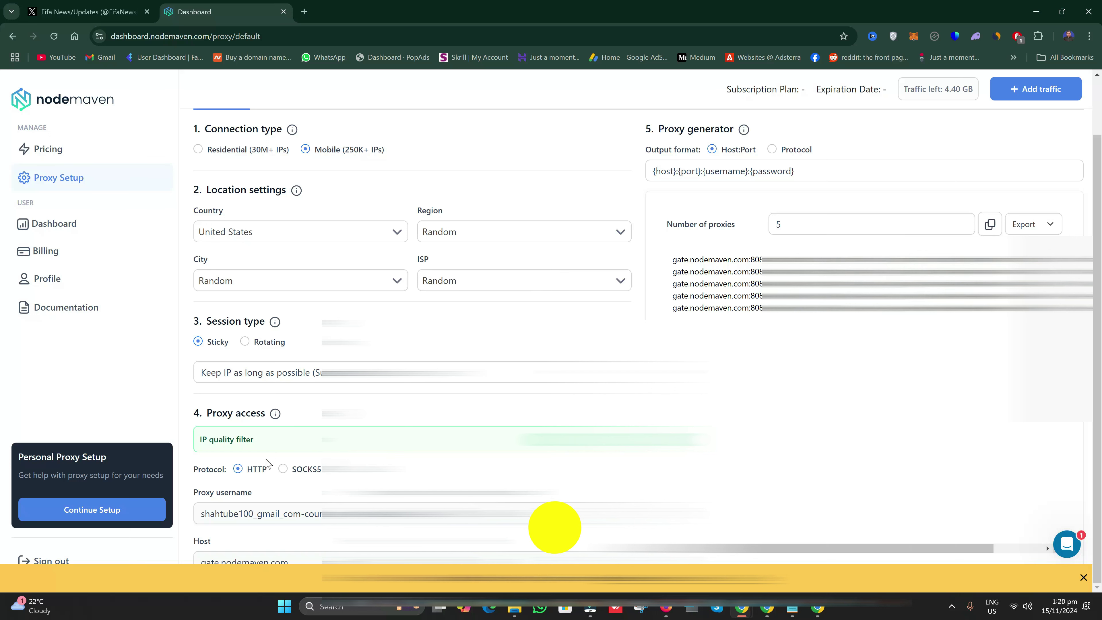
click(207, 150)
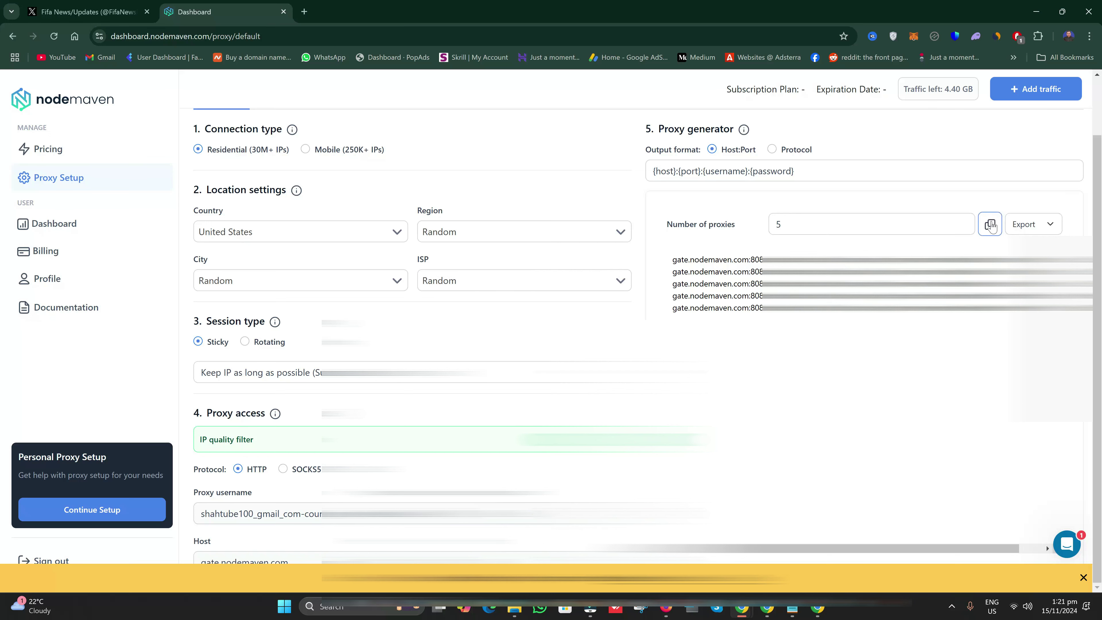
click(991, 225)
- Switch to Firefox, open the Bulk Proxy Checker extension, and examine the quality levels and risk scores of the previous test
click(660, 610)
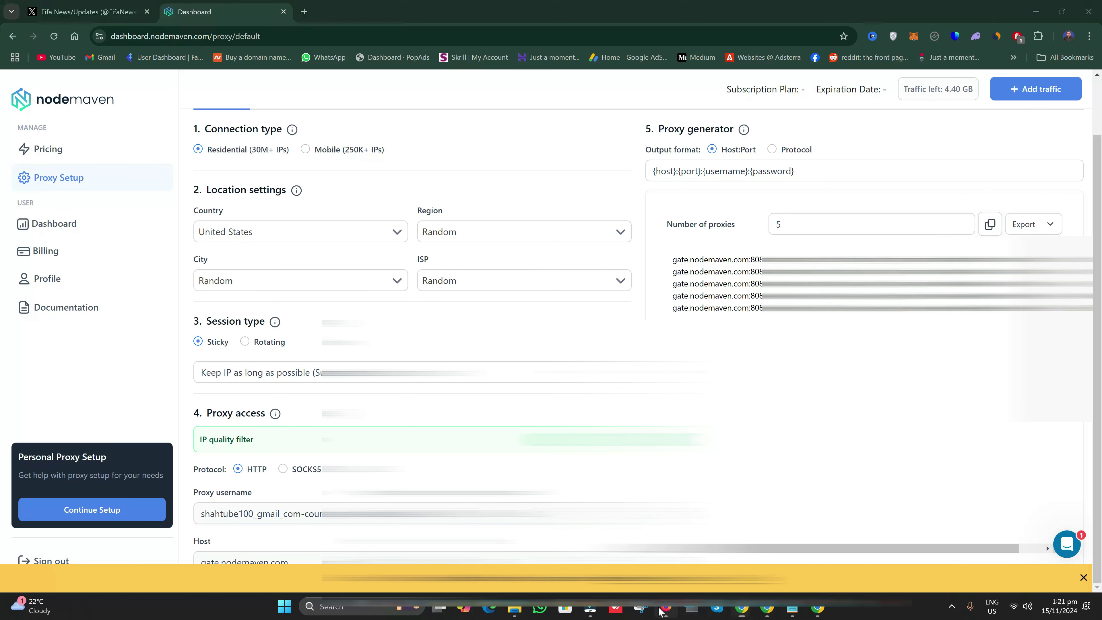
click(1028, 38)
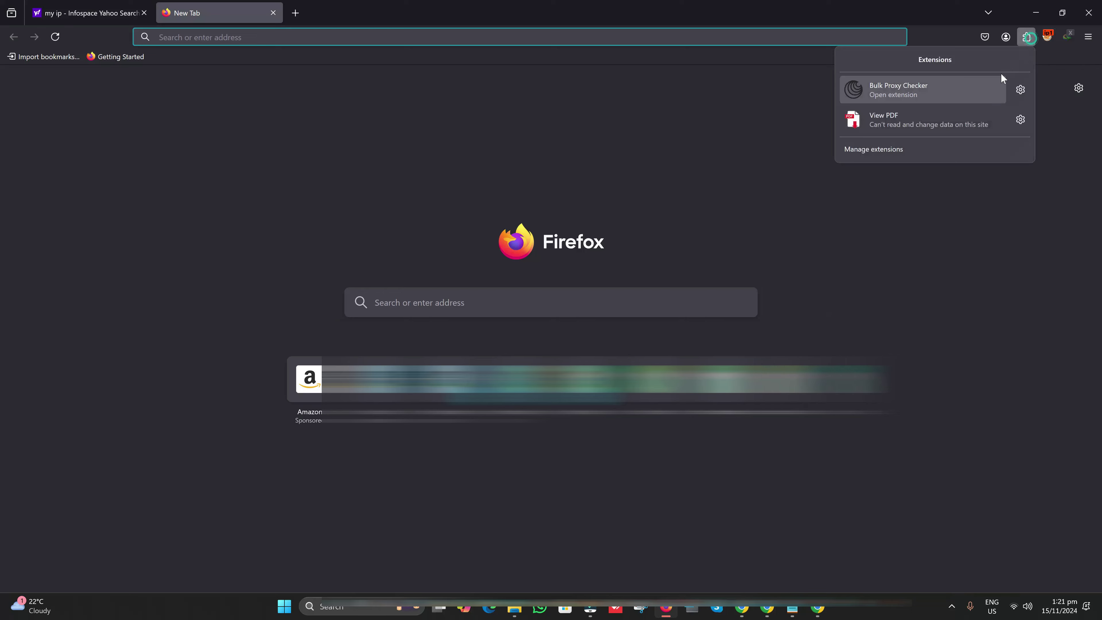
click(1050, 37)
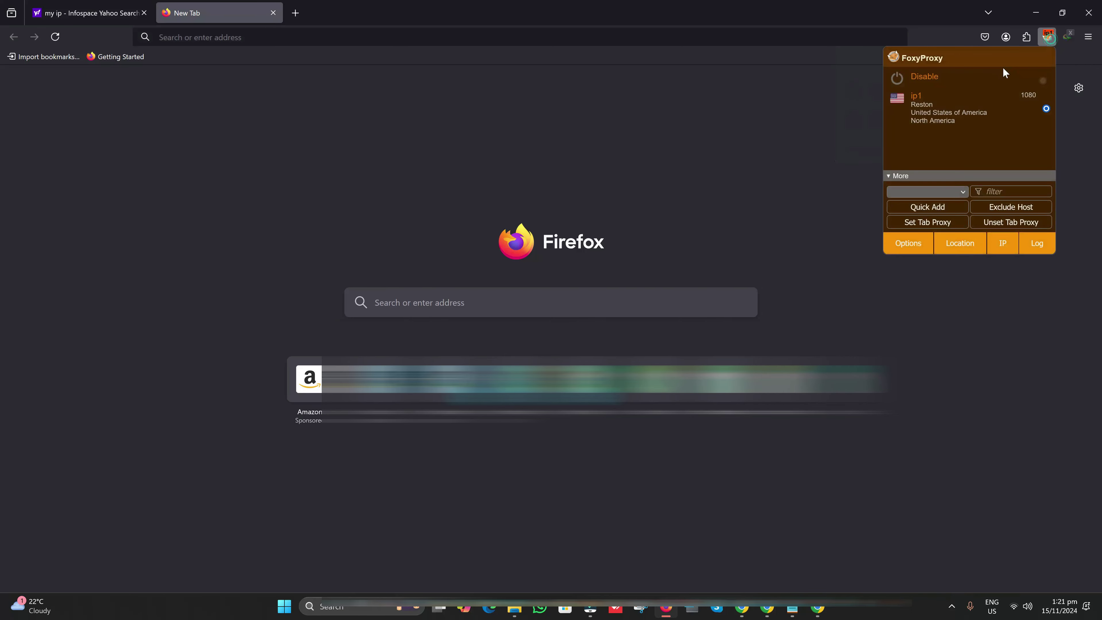
click(1026, 37)
click(908, 92)
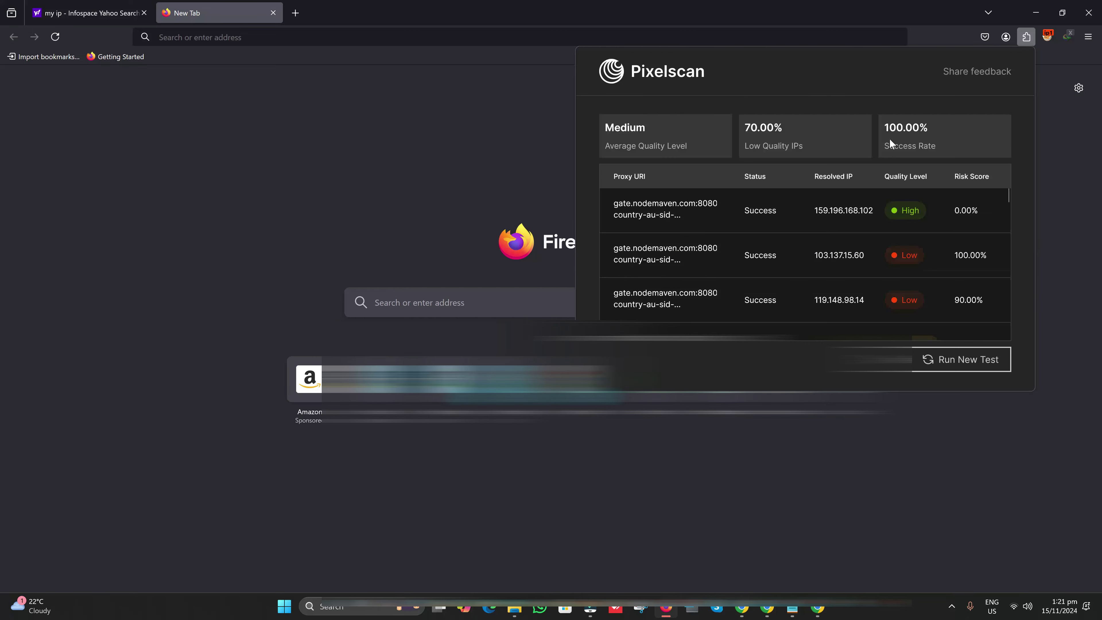
scroll(938, 291, down, 1)
scroll(939, 261, up, 1)
scroll(964, 267, down, 3)
scroll(953, 291, down, 1)
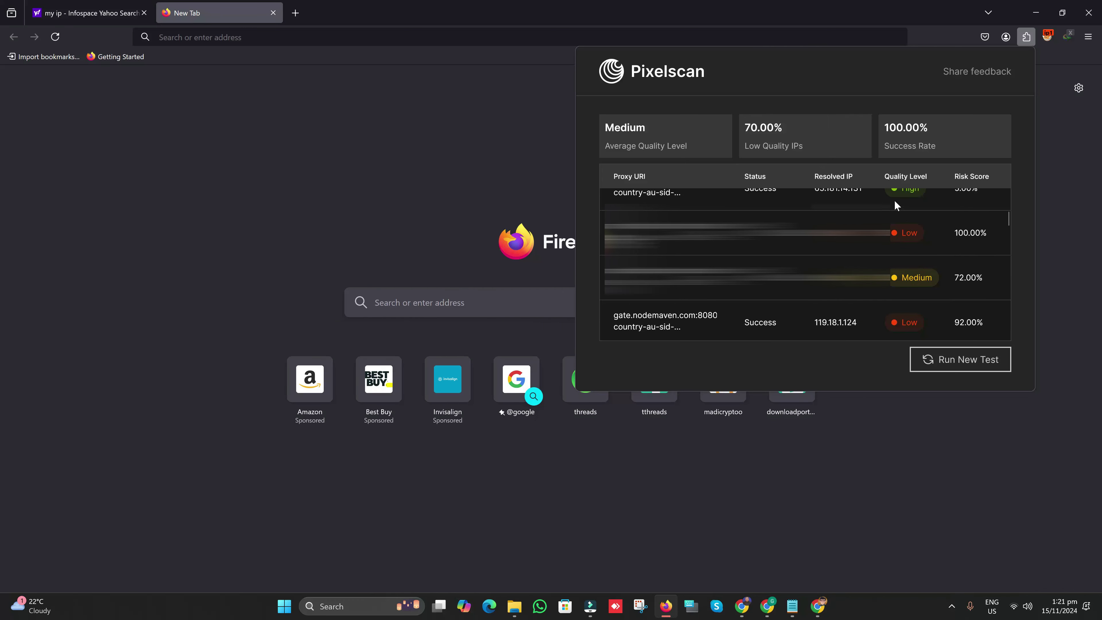
- Start a new bulk test, paste the copied proxy credentials, delete the last character, check the proxies, and examine their quality
click(972, 364)
right_click(711, 294)
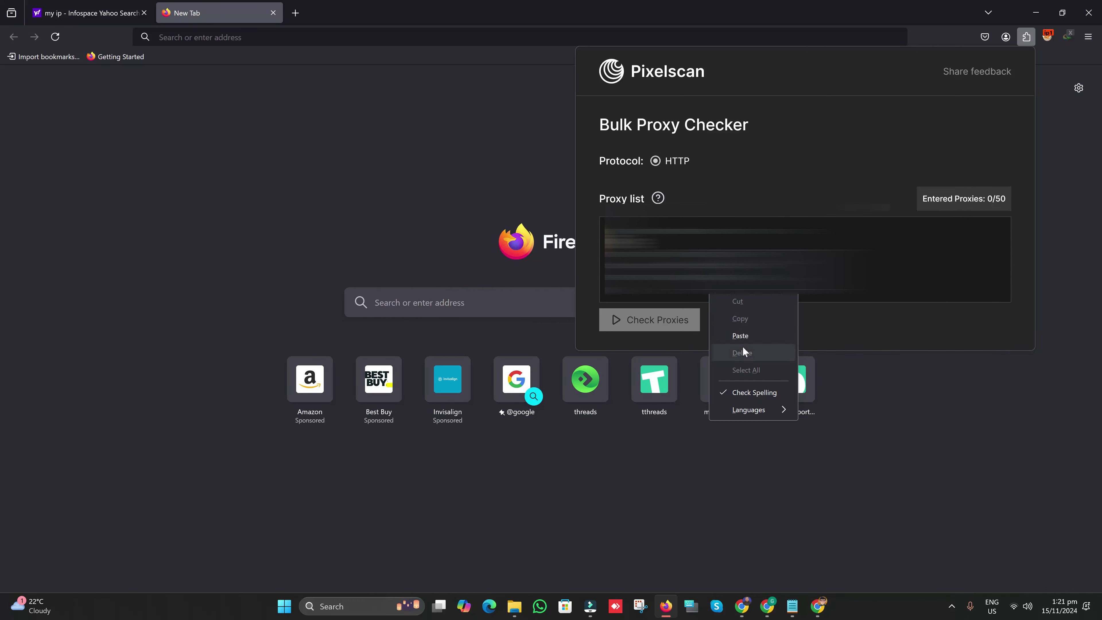
click(740, 335)
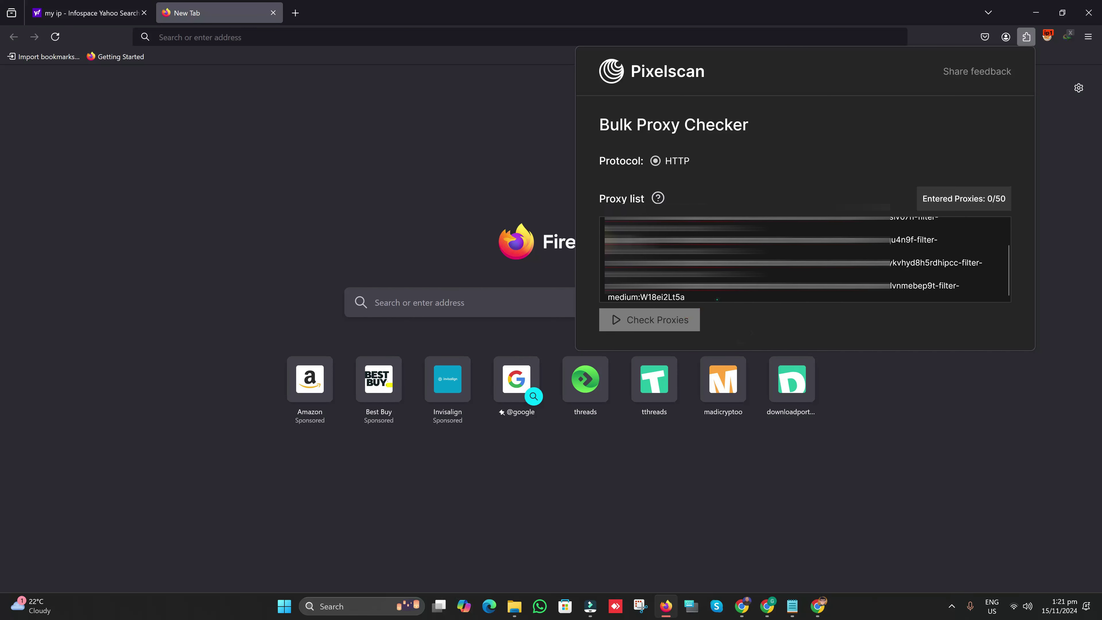
key(BackSpace)
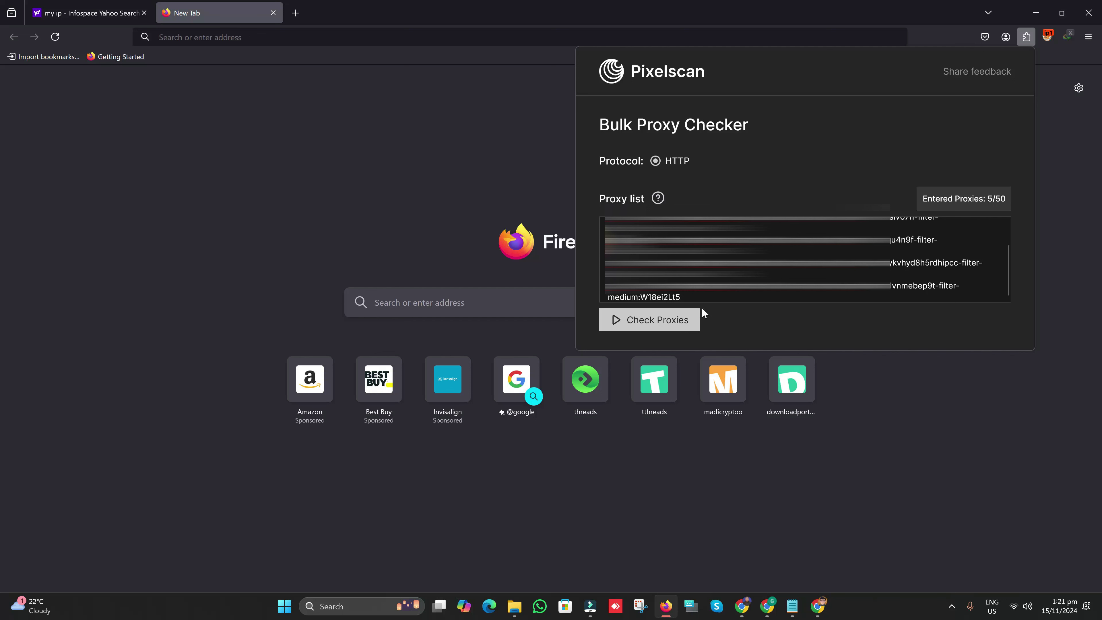
click(697, 316)
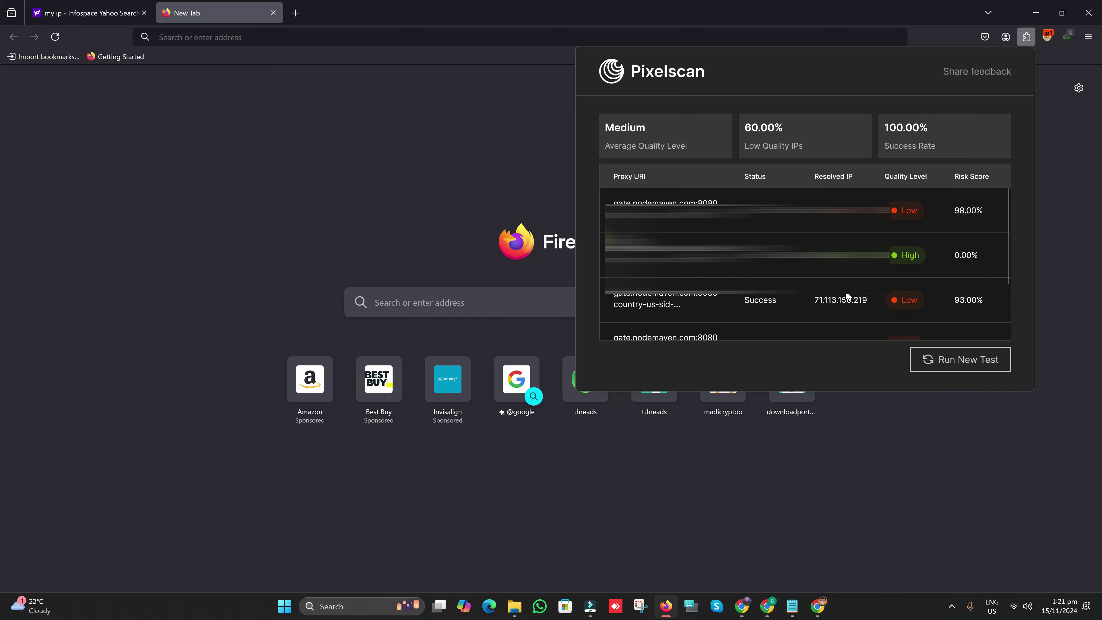
scroll(847, 295, down, 2)
click(916, 485)
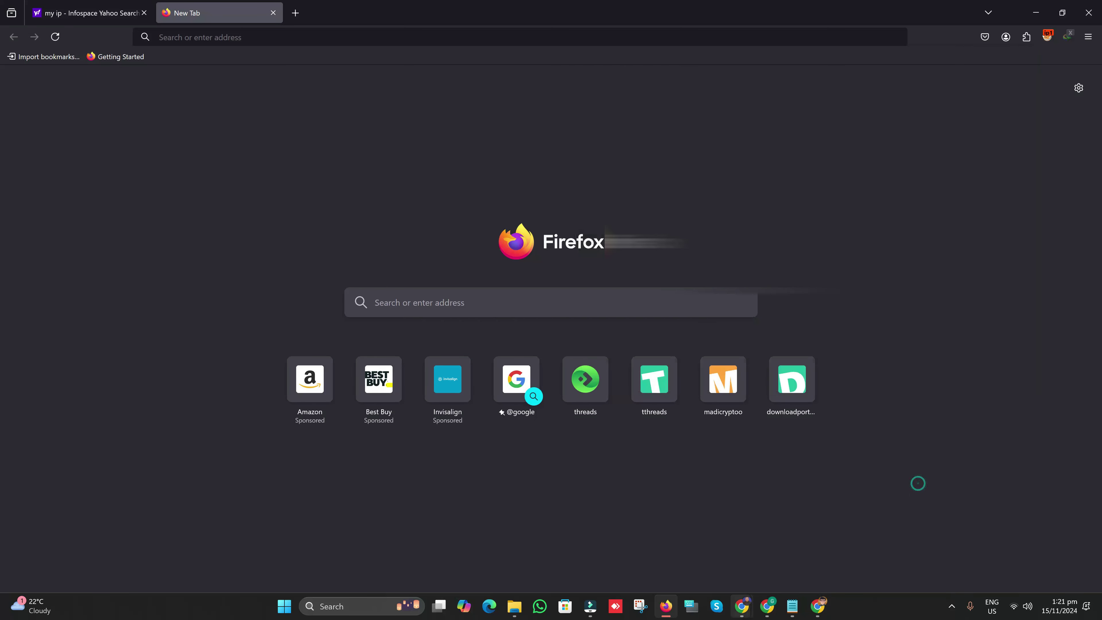
- Switch back to Chrome, close the proxy dashboard, and look through the Fifa News/Updates profile on X
click(742, 606)
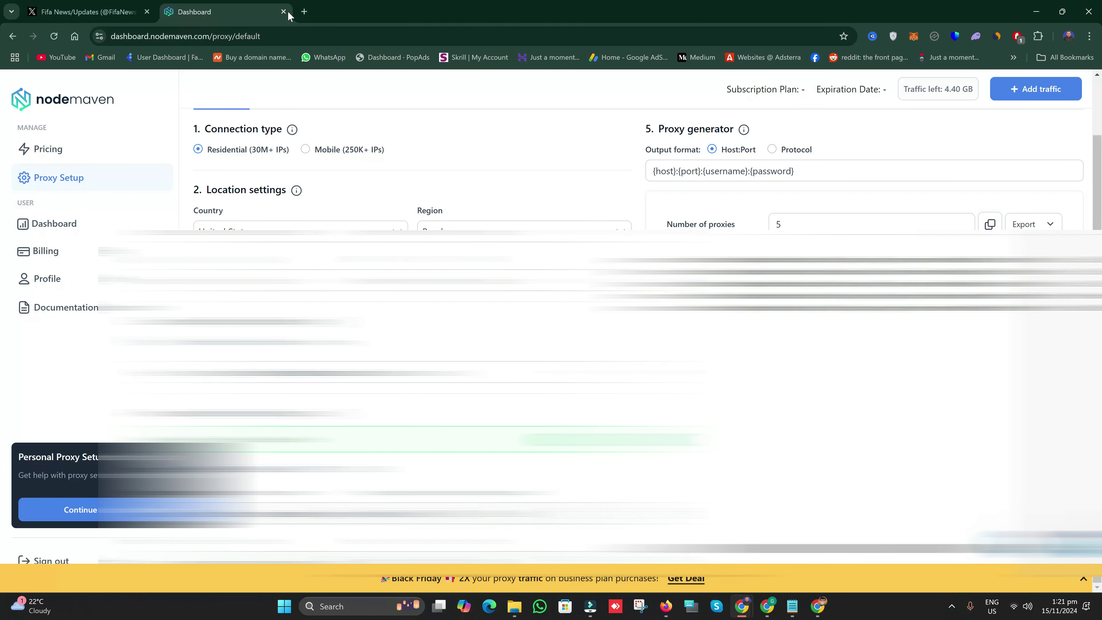
key(ctrl+w)
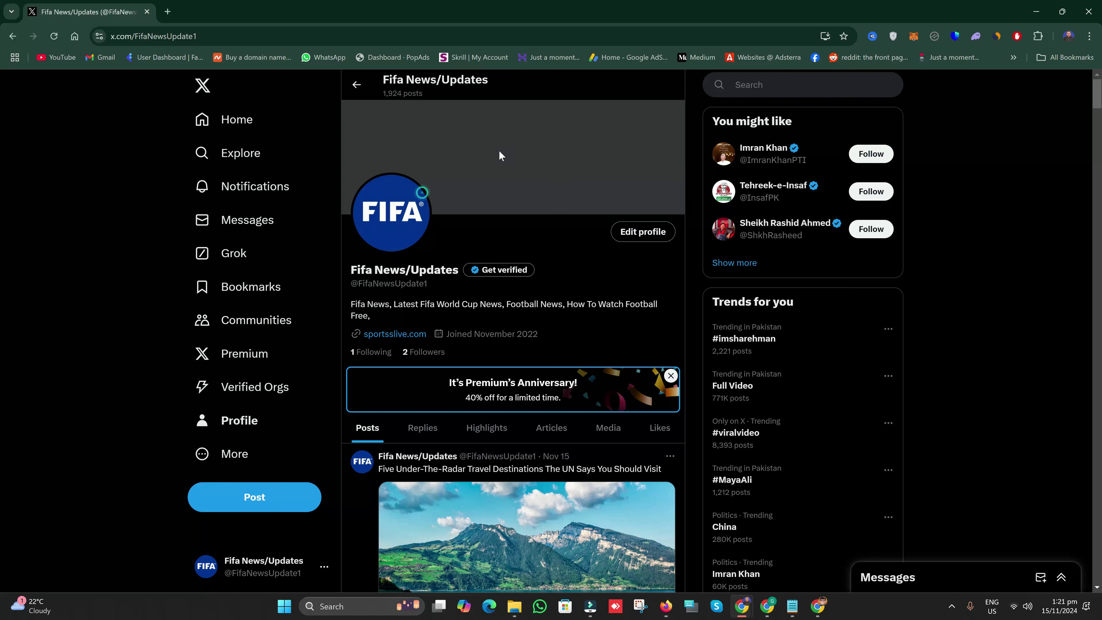
scroll(618, 351, down, 5)
scroll(616, 364, up, 6)
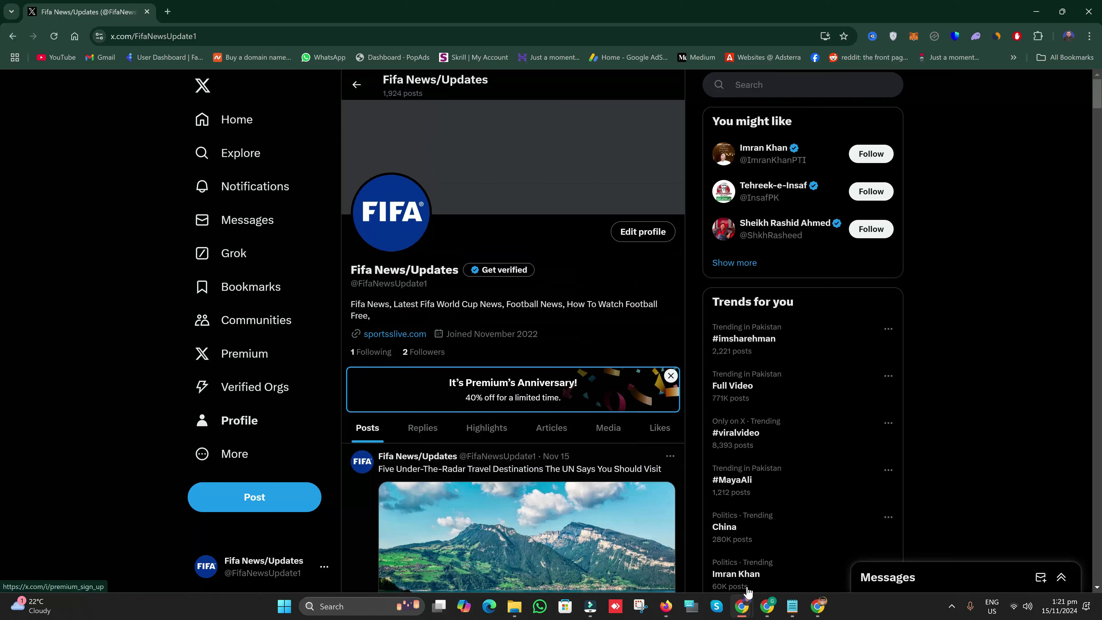
- Switch to the WordPress browser window and view the WhatsApp channel with the plugin download link, opening its channel info
mouse_move(748, 616)
click(776, 565)
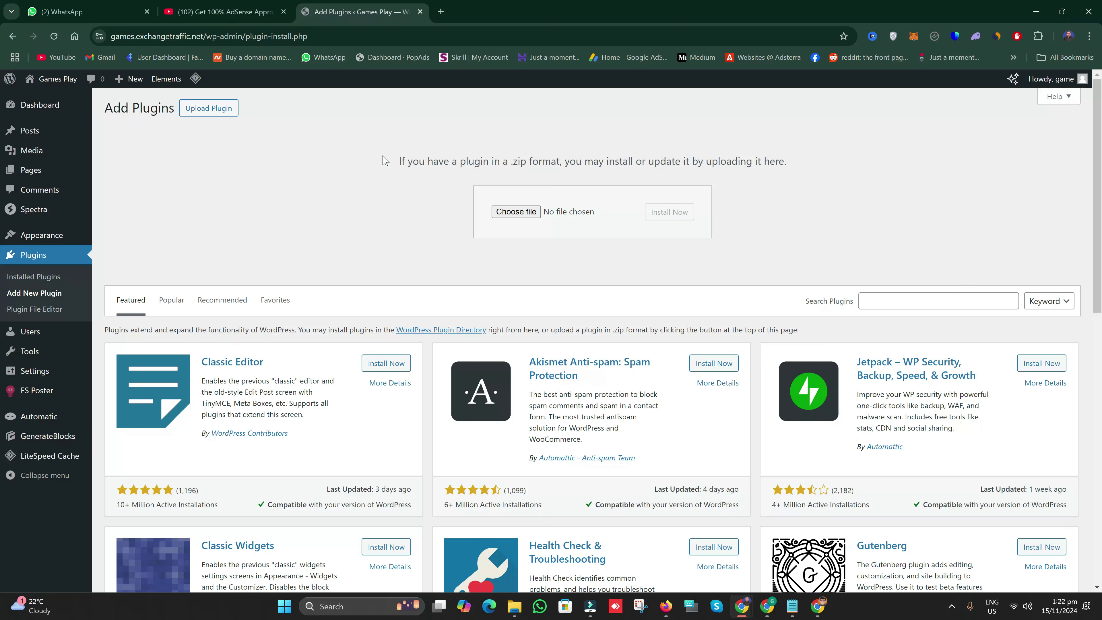
click(87, 12)
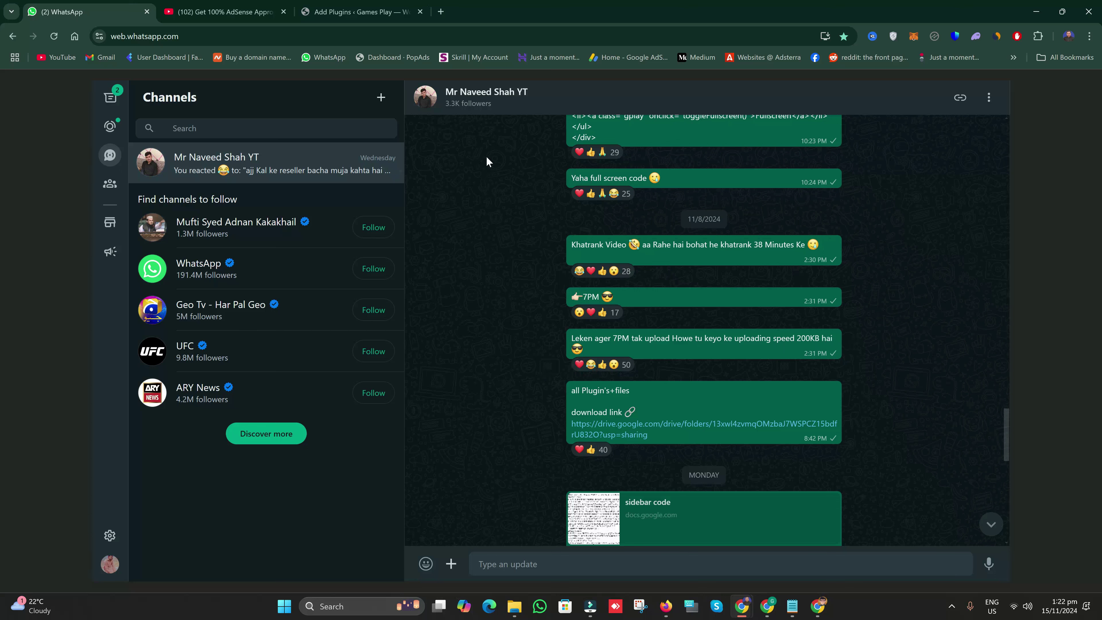
click(601, 105)
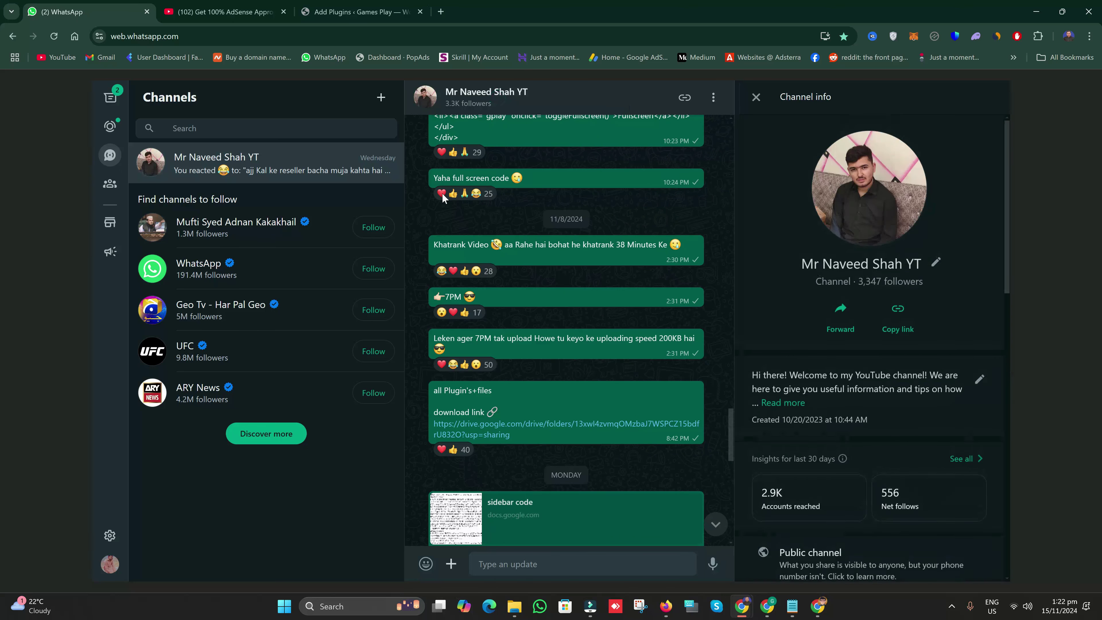
- Search the WordPress plugin directory for "spectra" and examine the Spectra – WordPress Gutenberg Blocks entry
click(321, 5)
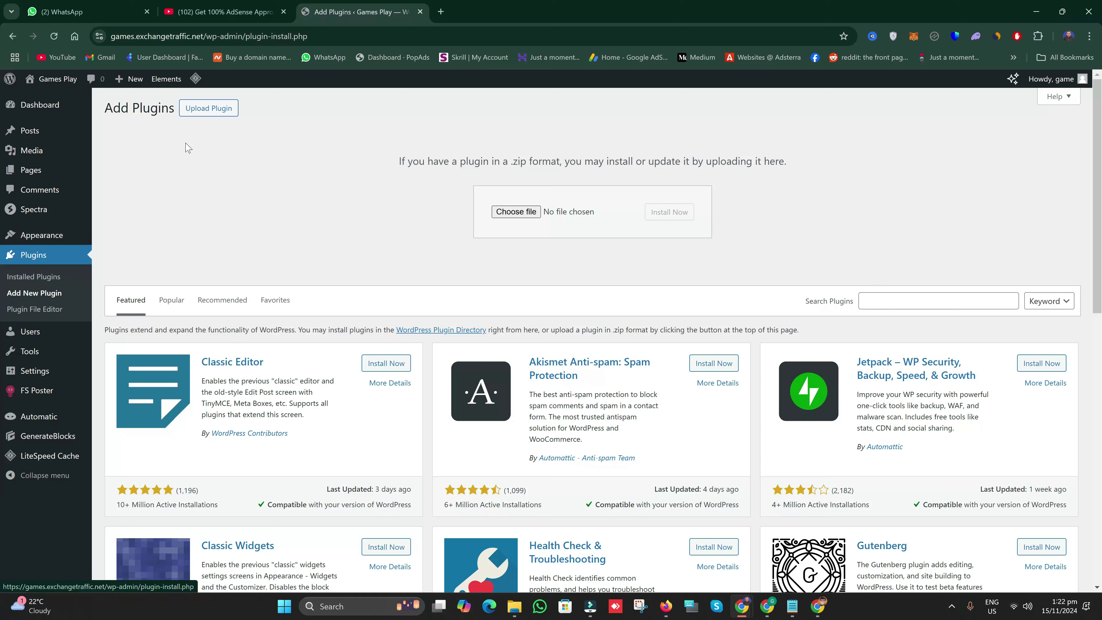
click(866, 301)
text(s)
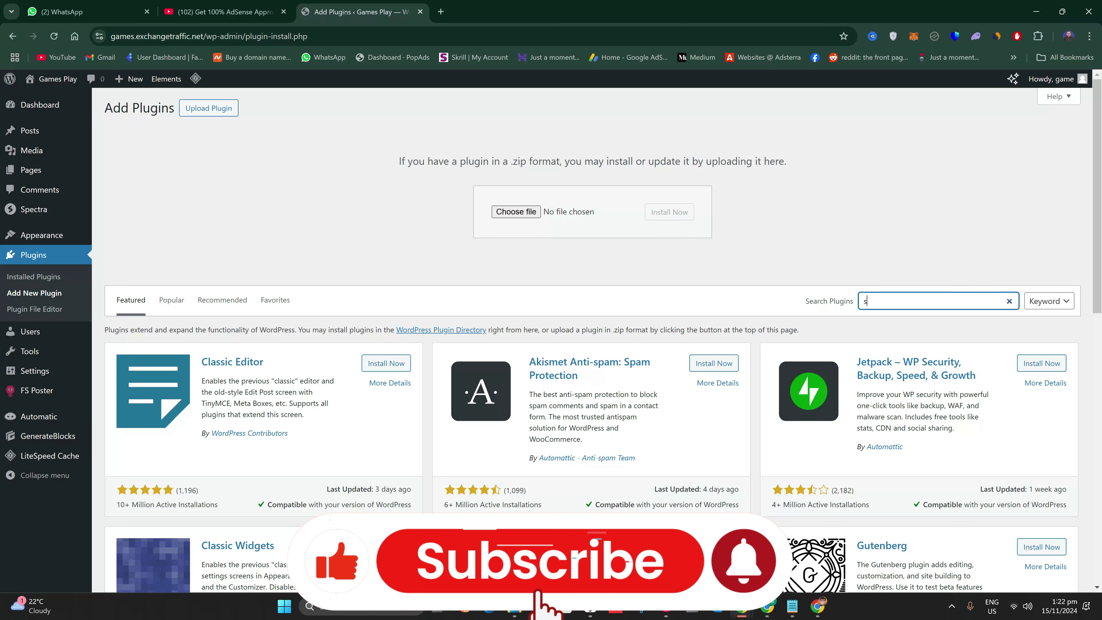
text(pectra)
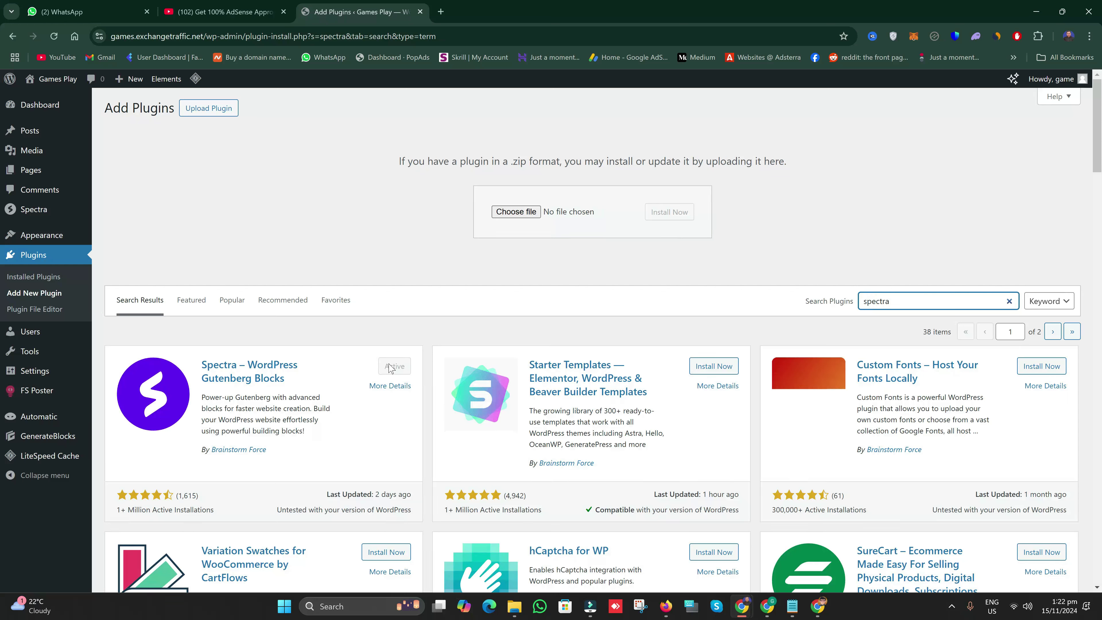
drag(298, 380, 201, 364)
click(219, 238)
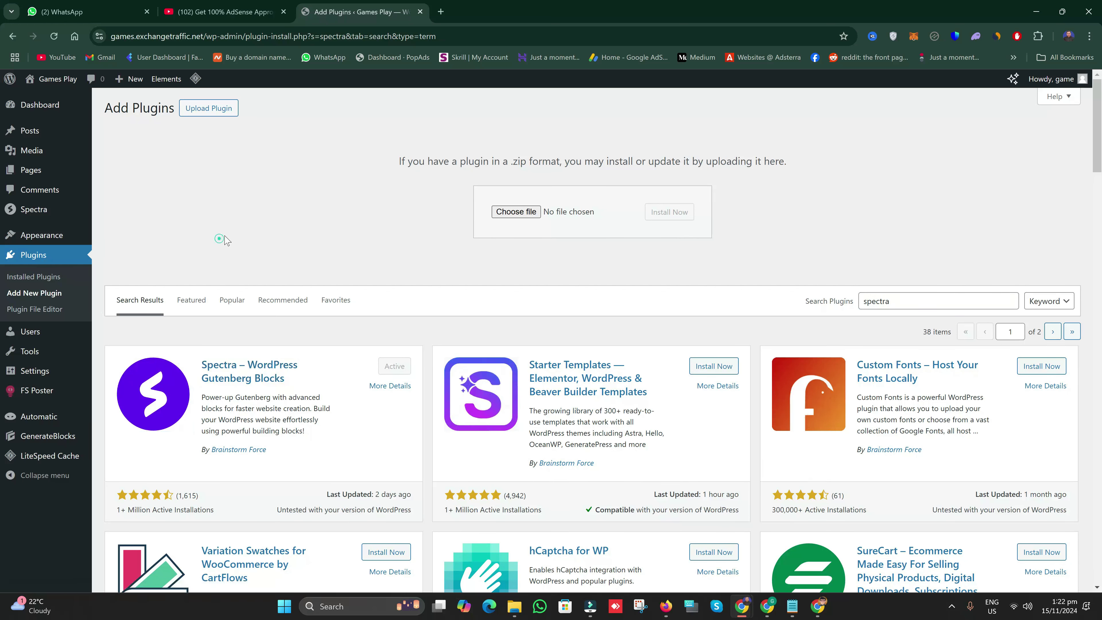
- Open the form for adding a new campaign in the Automatic plugin
mouse_move(70, 422)
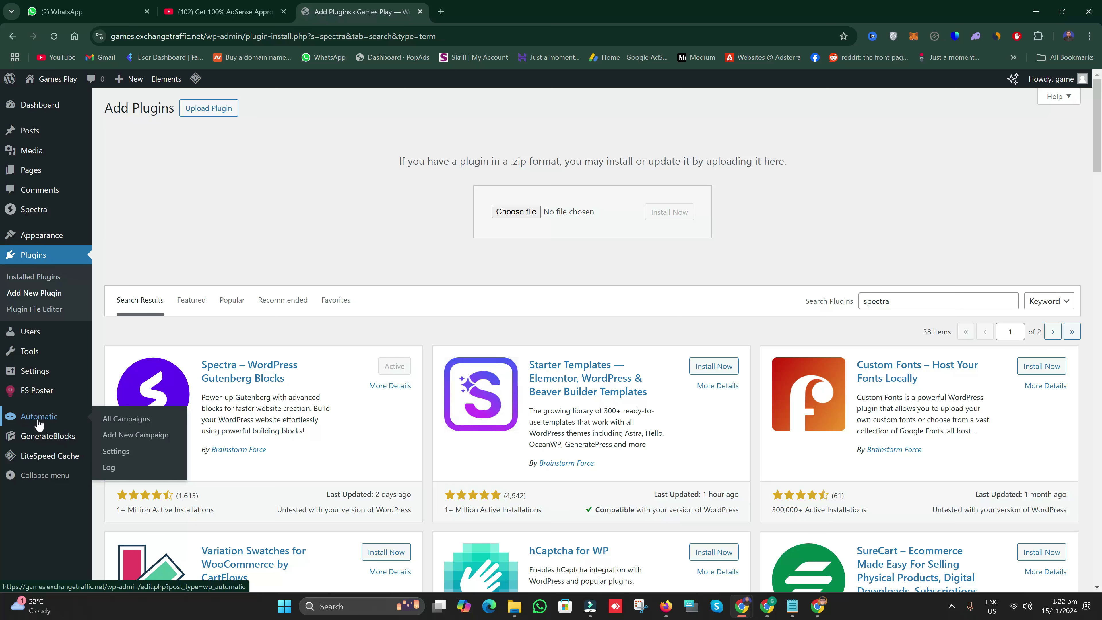
click(122, 435)
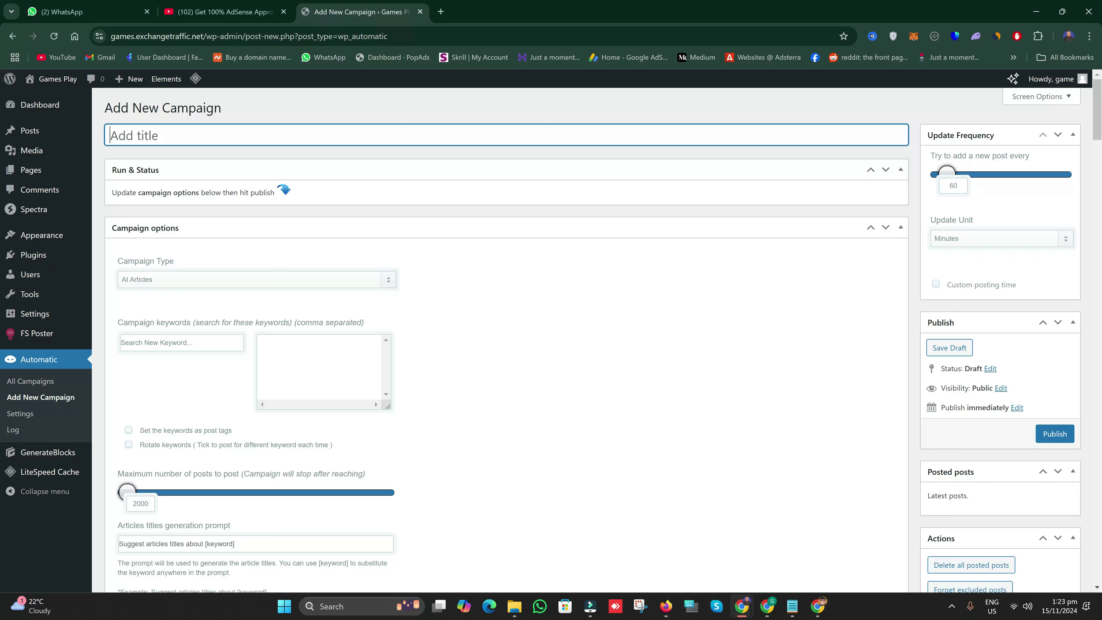
click(951, 608)
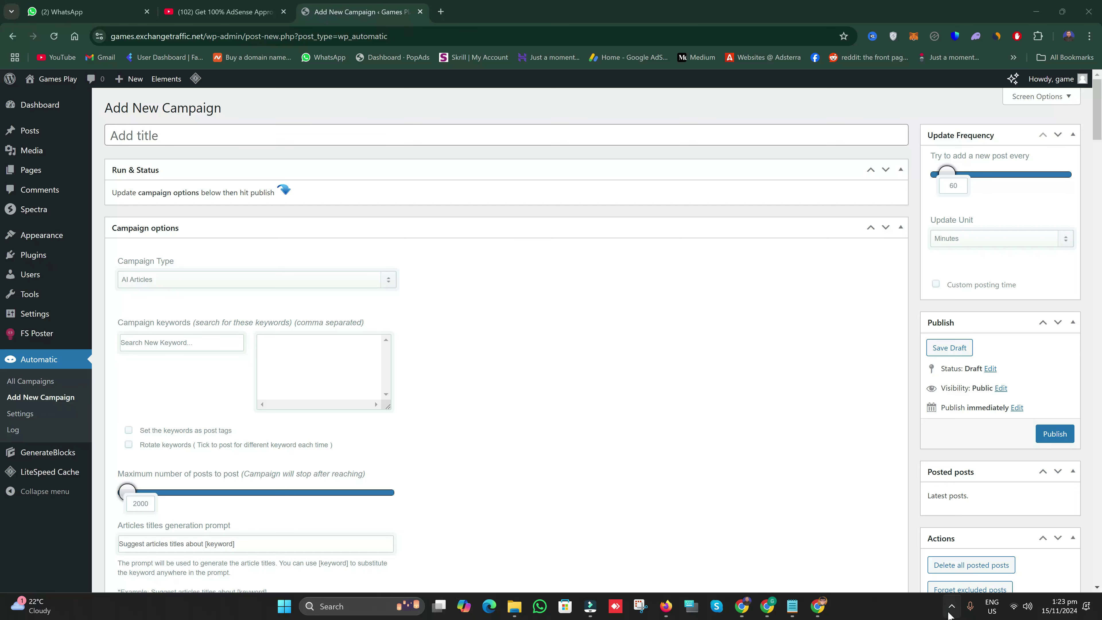
click(909, 575)
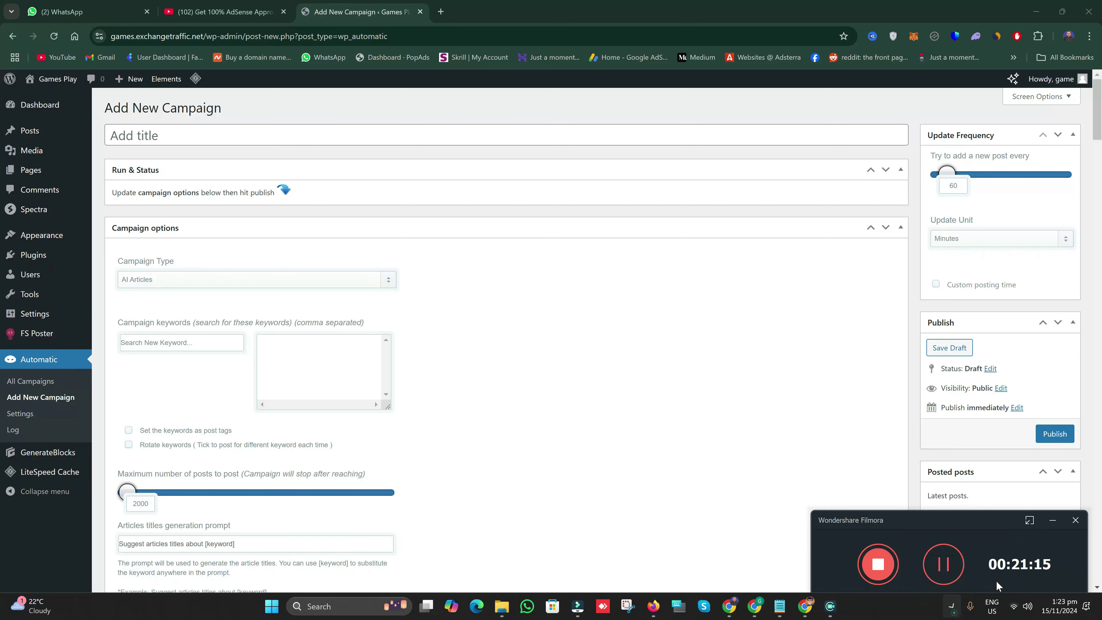
click(1051, 519)
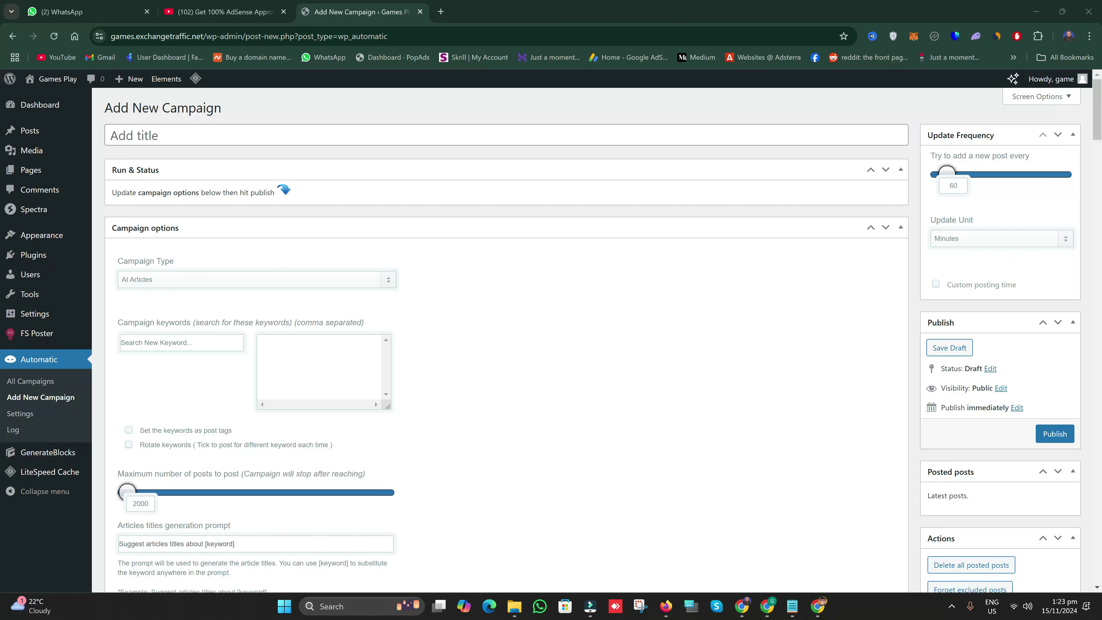
- Title the new campaign "news 1" and set its campaign type to Feeds
click(300, 136)
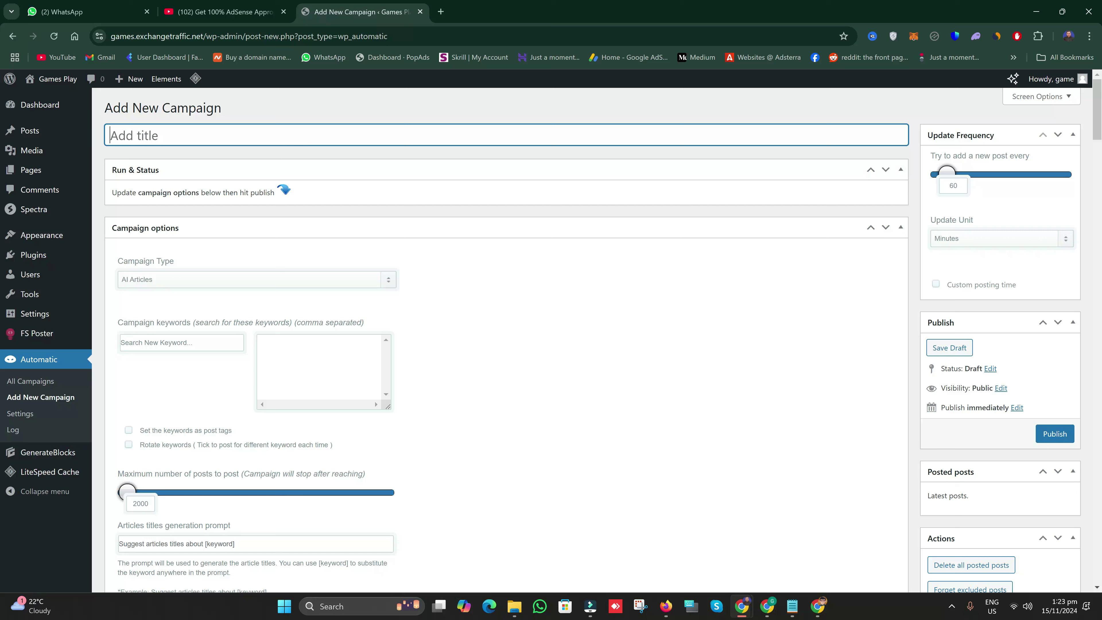
text(news 2)
key(BackSpace)
text(1)
click(160, 280)
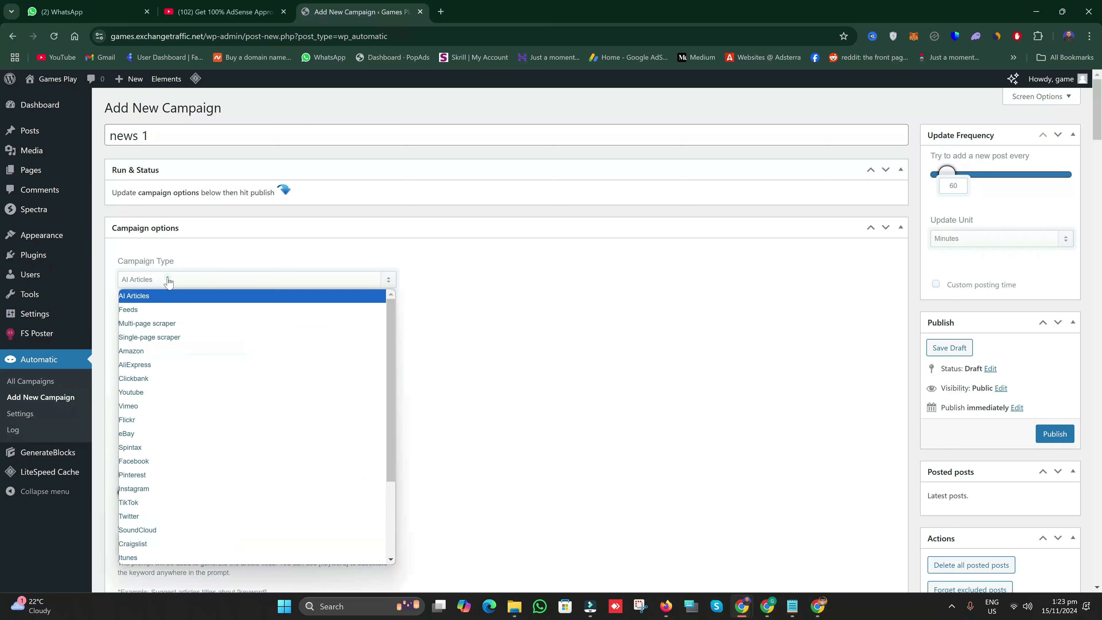
click(155, 308)
- Enable rotating feeds, skipping posts with no content and skipping posts without images in the campaign options
scroll(524, 331, down, 3)
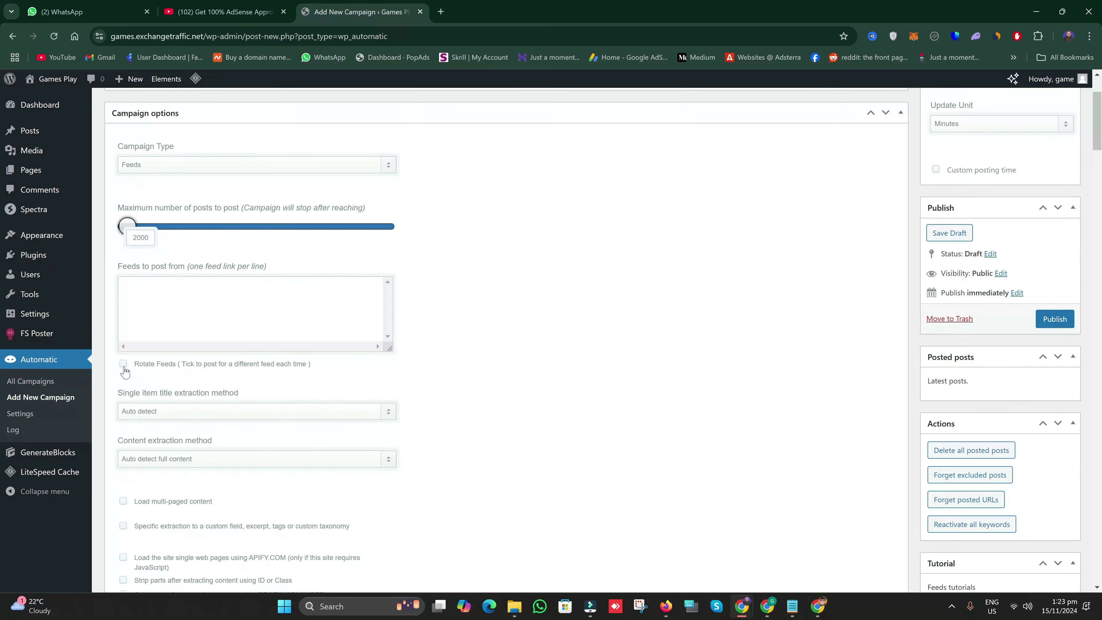
click(124, 365)
scroll(231, 384, down, 9)
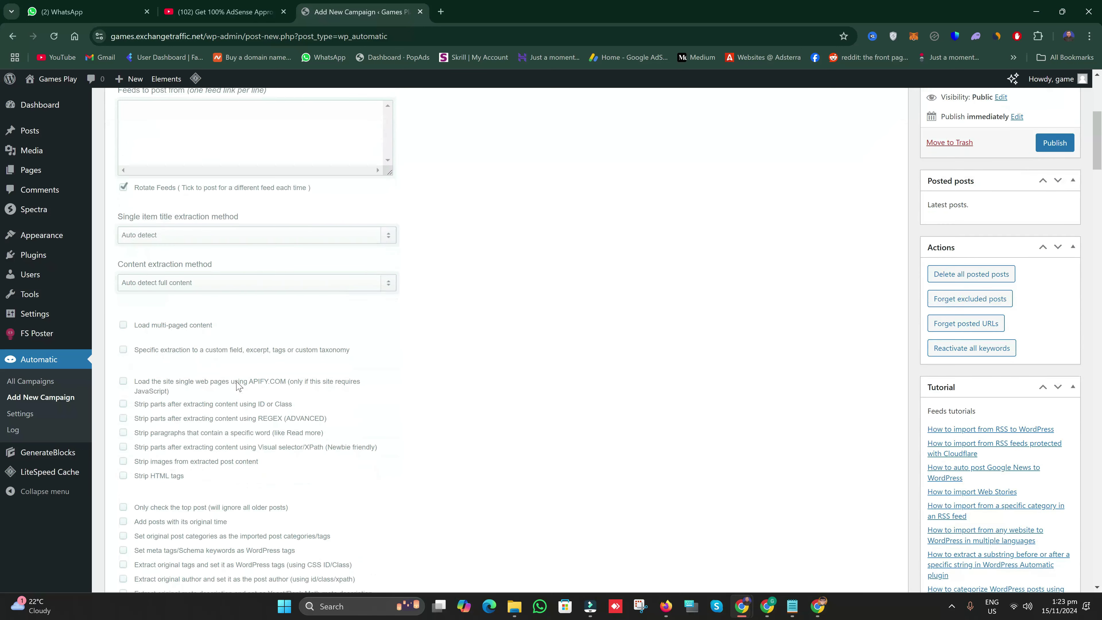
click(123, 382)
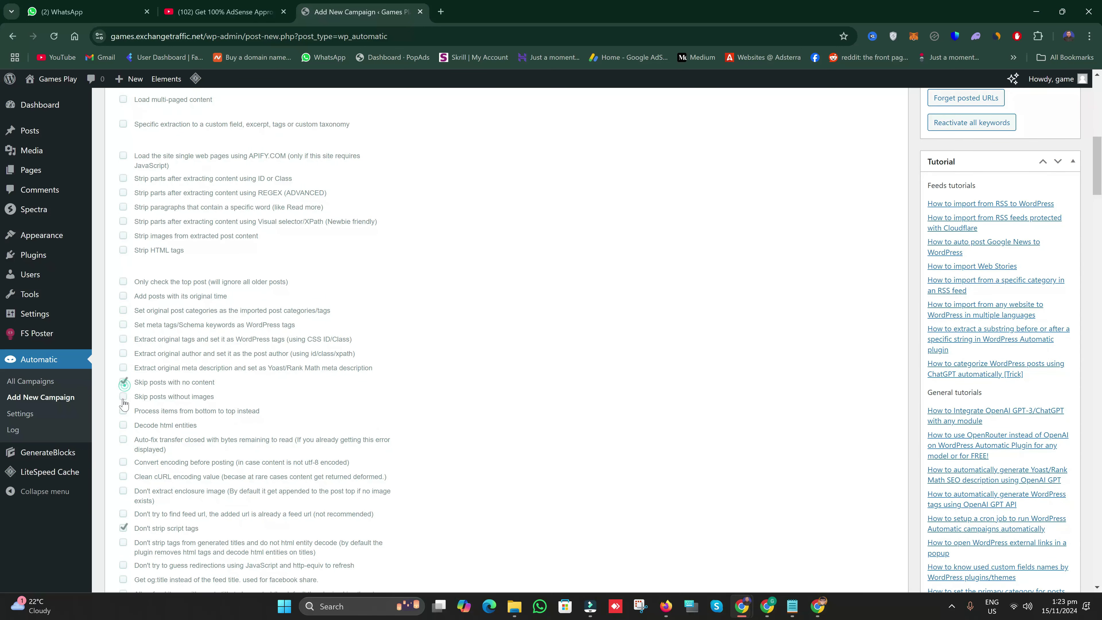
click(123, 396)
- Remove the [ad_1], [ad_2] and source link lines from the post text template, keeping only the [matched_content] line
scroll(135, 406, down, 10)
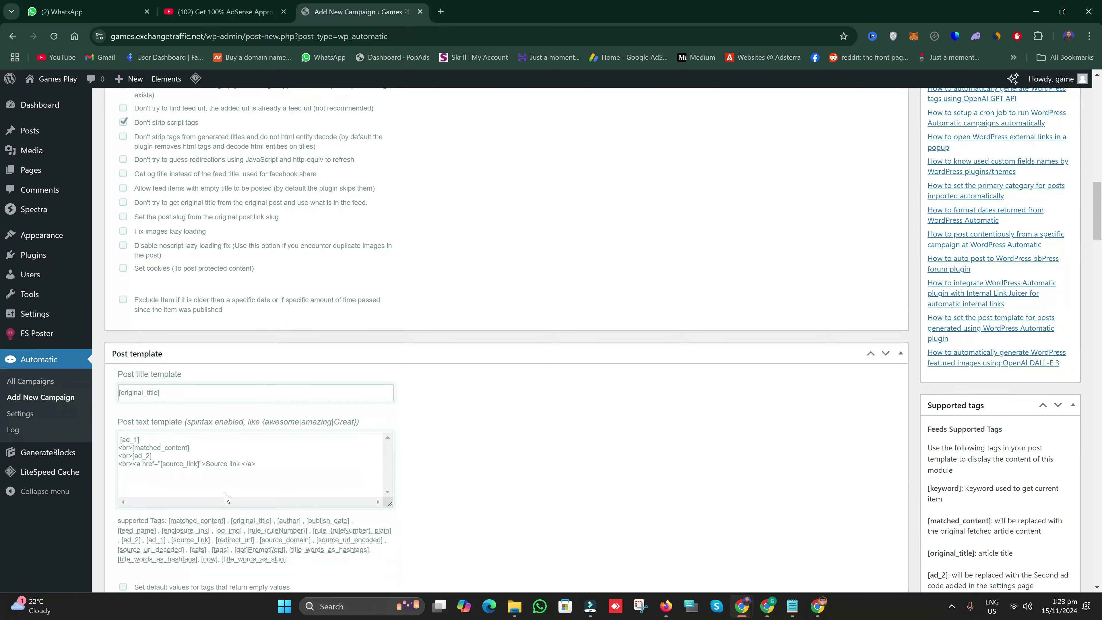
triple_click(129, 386)
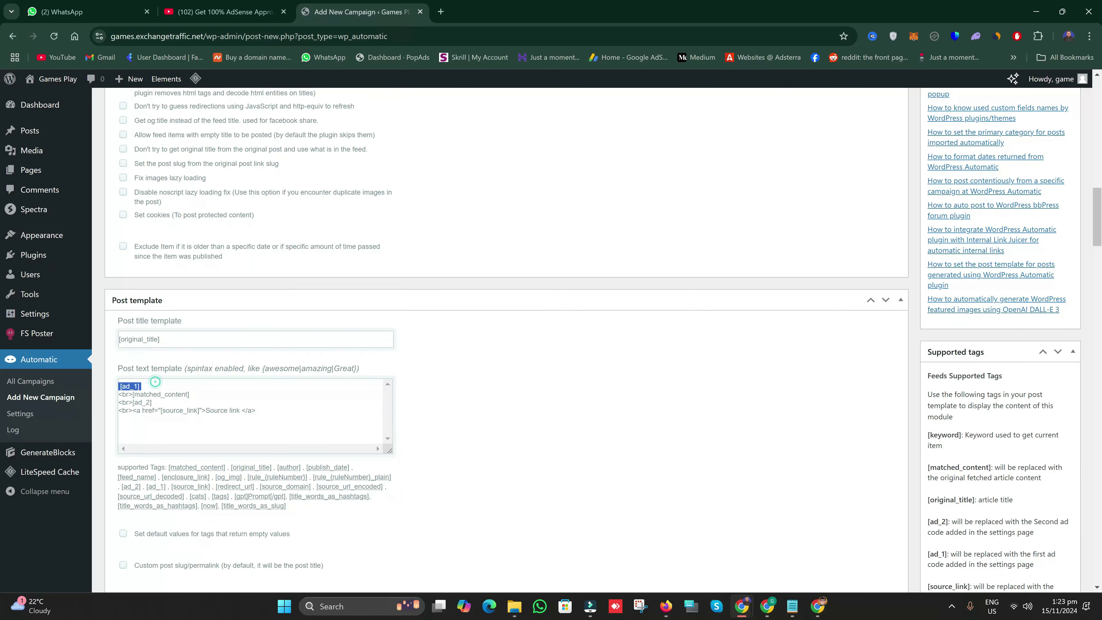
key(BackSpace)
triple_click(135, 394)
key(BackSpace)
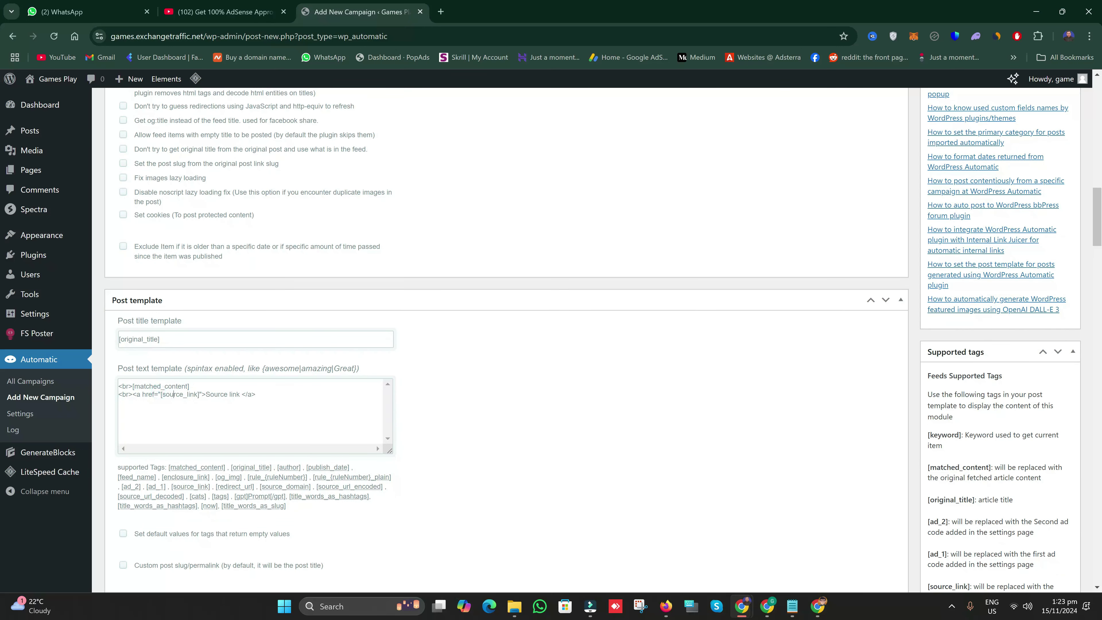
triple_click(172, 395)
key(BackSpace)
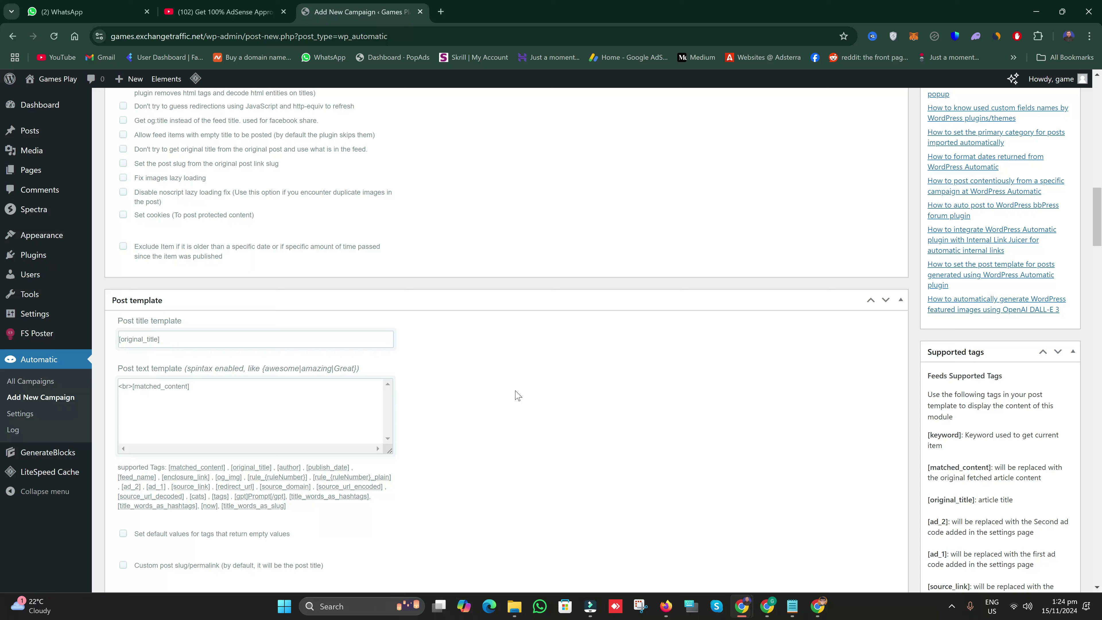
- Open tthreads.xyz in a new tab and look through the news site's homepage down to its footer
click(440, 12)
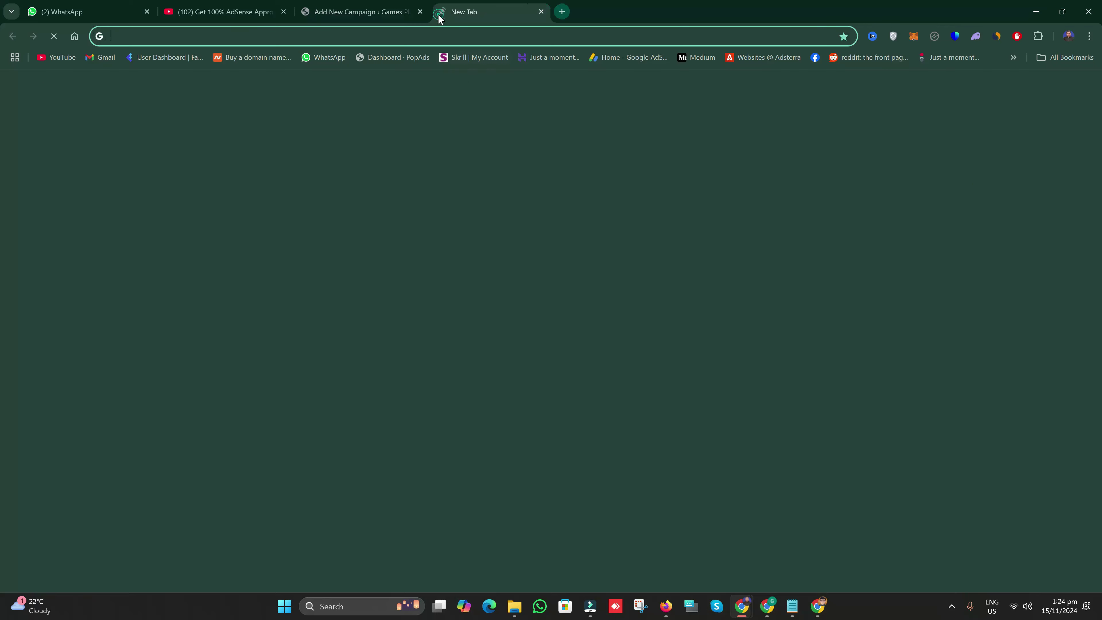
text(tt)
key(Return)
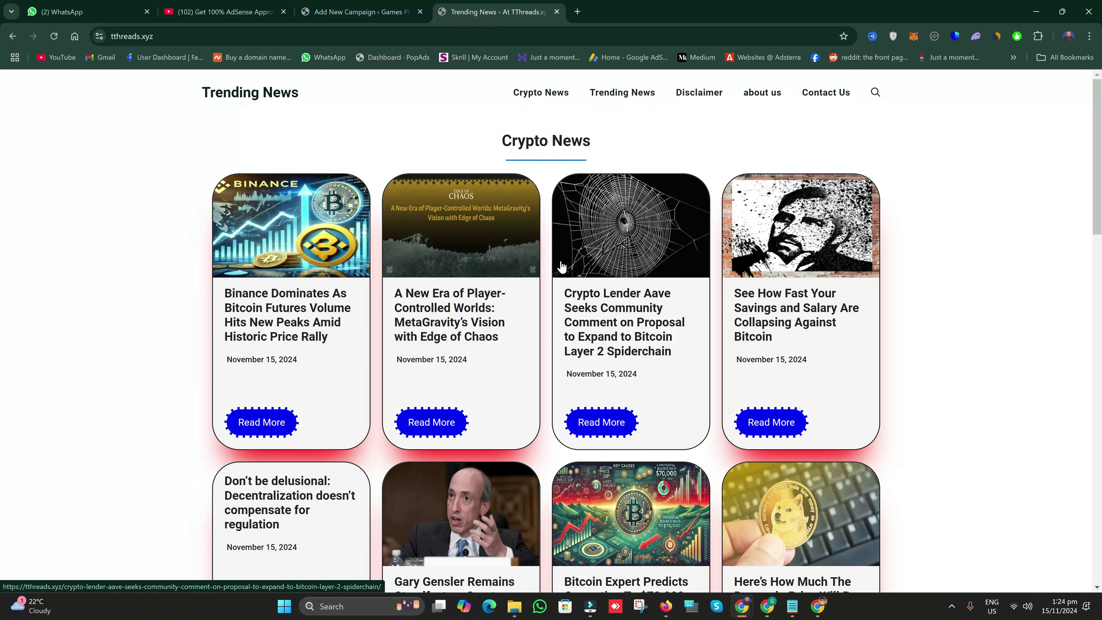
scroll(556, 285, down, 8)
scroll(559, 291, down, 10)
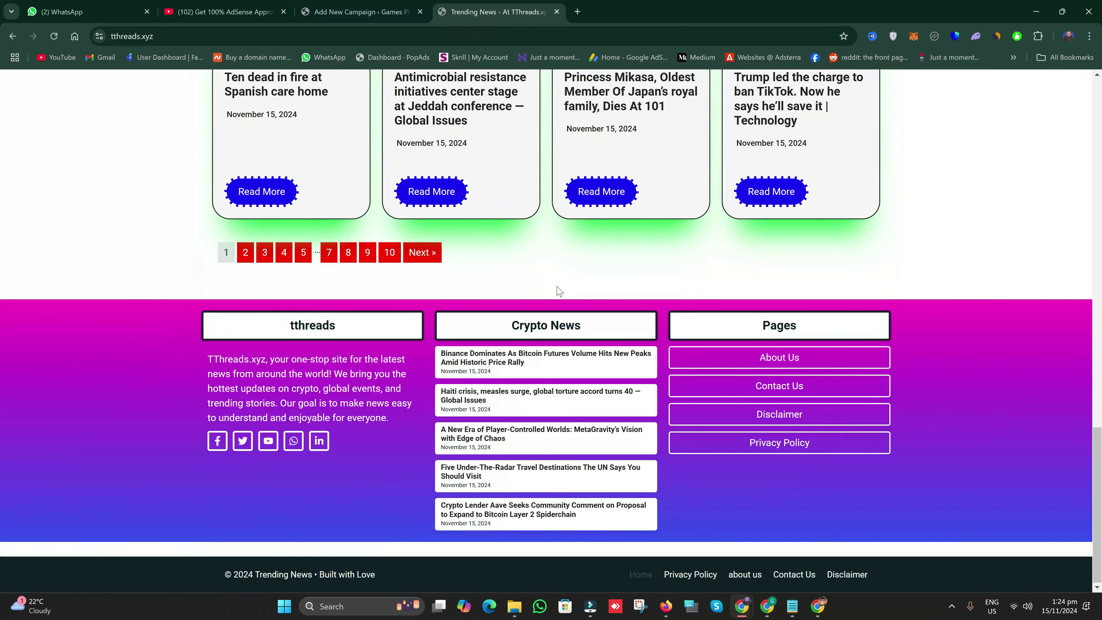
- Return to the campaign form, go to its Categories & Tags section, and open the post Categories page in a new tab
click(365, 5)
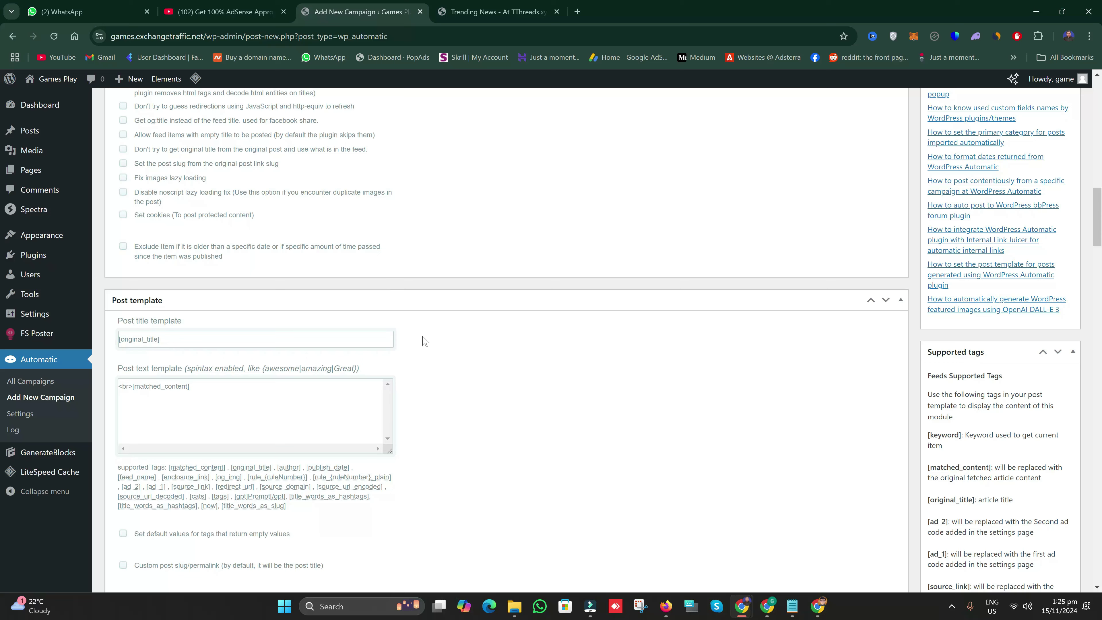
scroll(424, 342, down, 8)
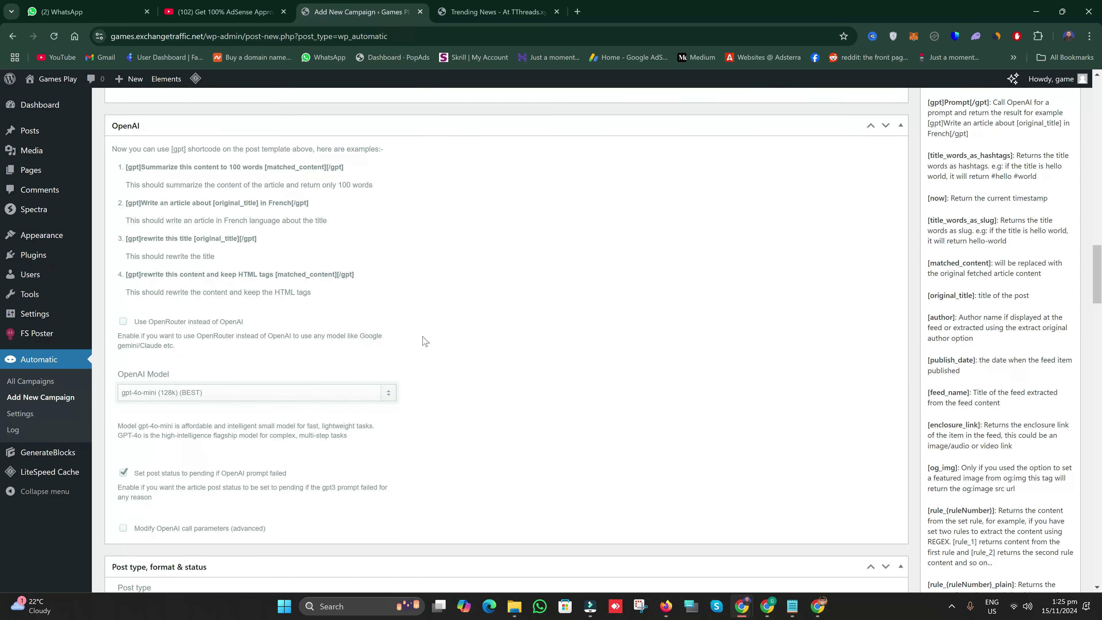
scroll(424, 341, down, 6)
scroll(296, 263, down, 17)
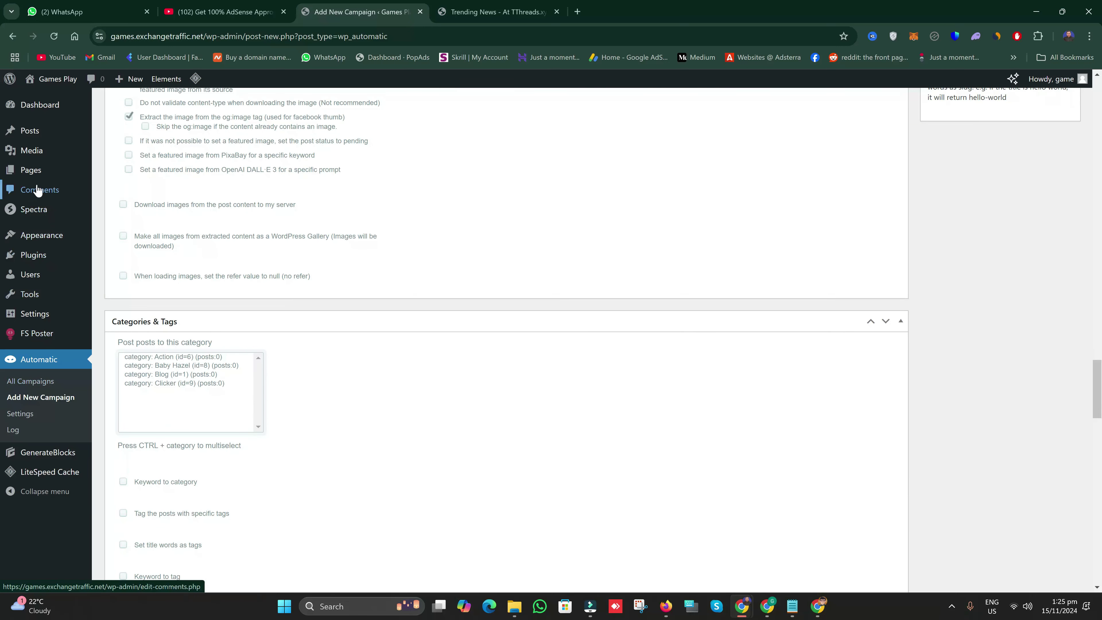
mouse_move(37, 132)
right_click(142, 165)
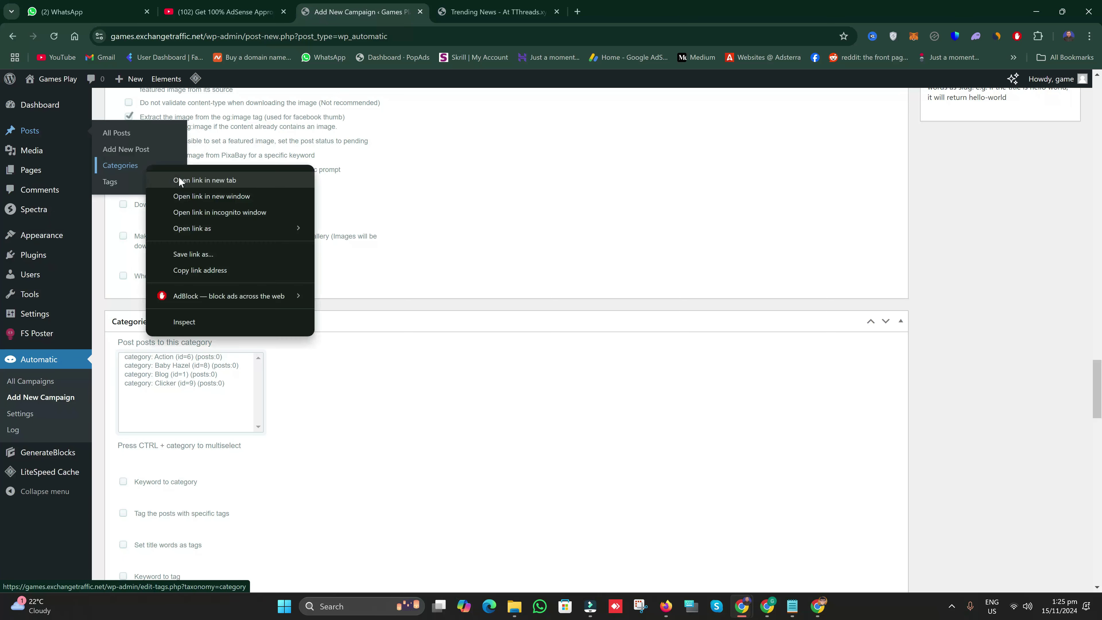
click(178, 177)
- Add two post categories named "Global News" and "Trending News"
drag(509, 5, 369, 6)
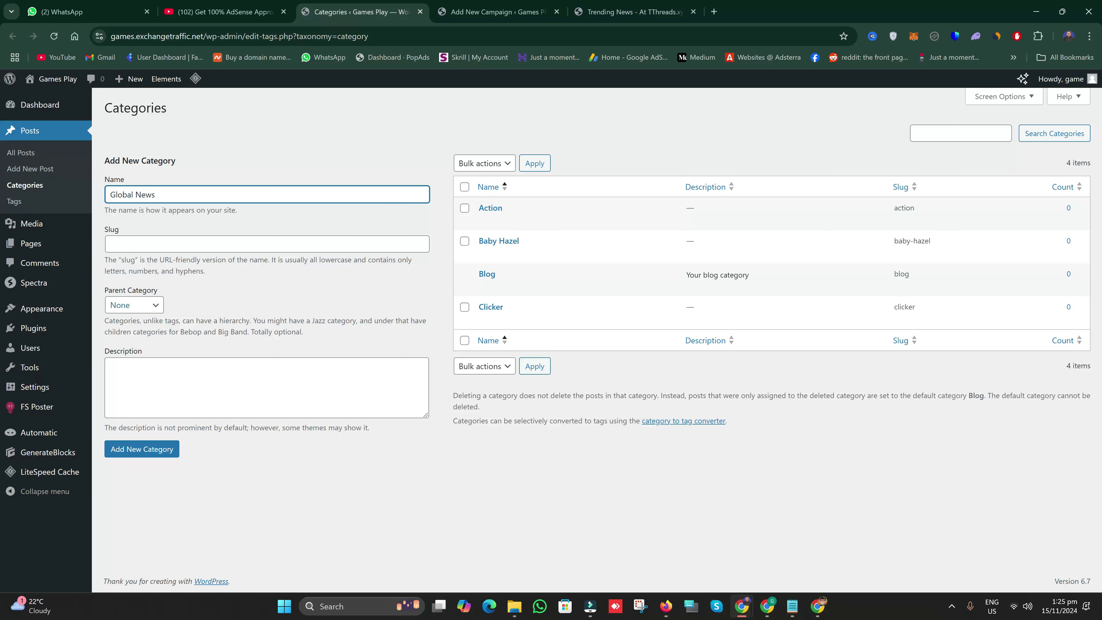
click(166, 451)
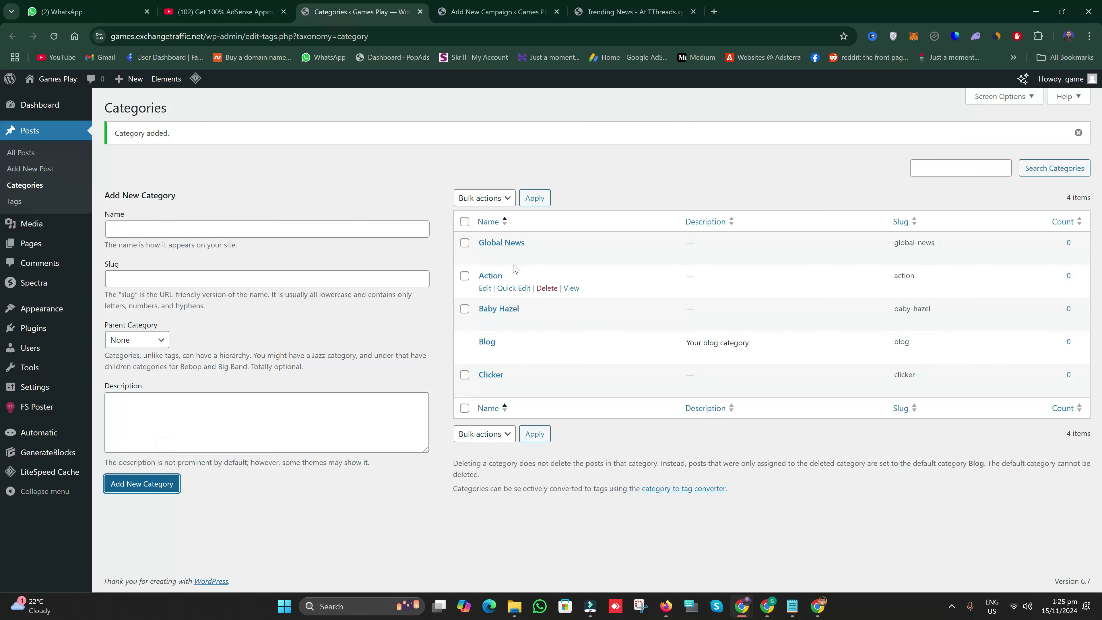
click(322, 235)
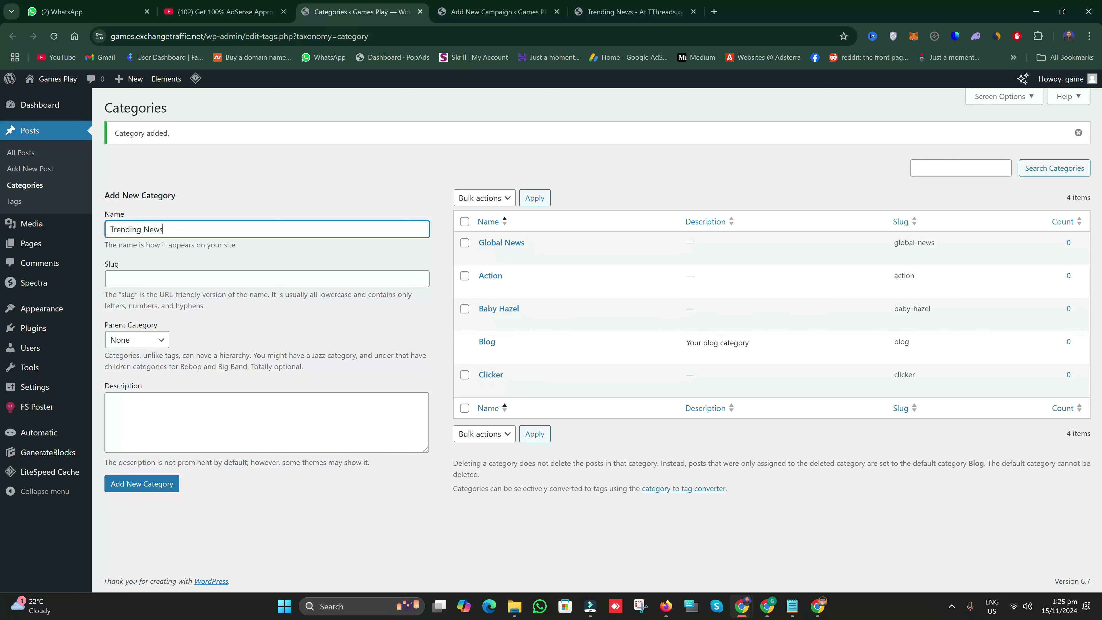
click(148, 479)
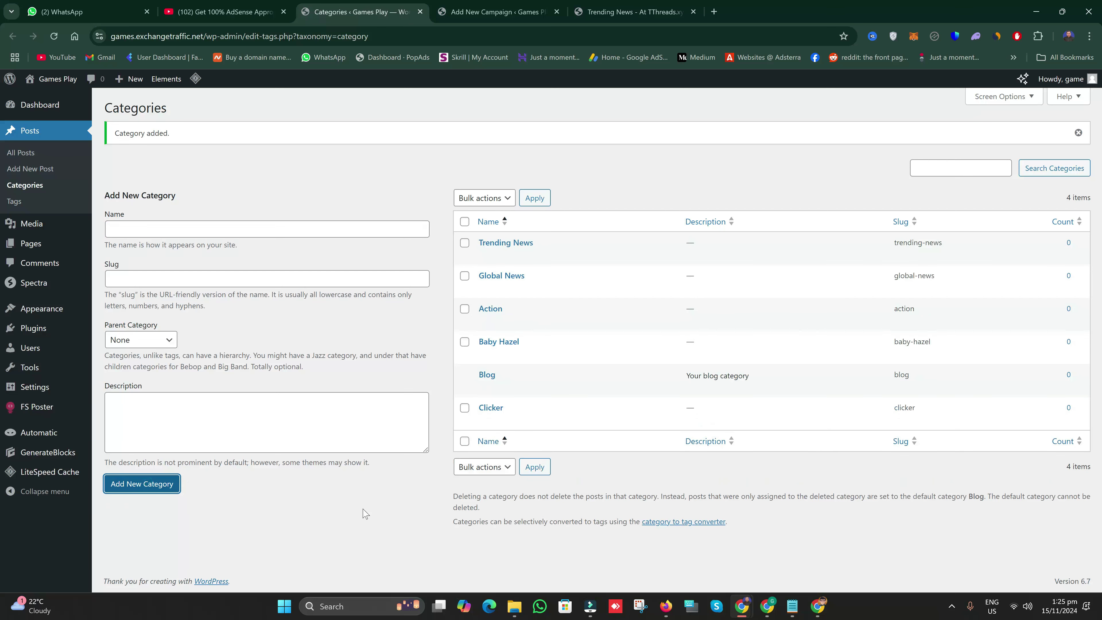
click(521, 276)
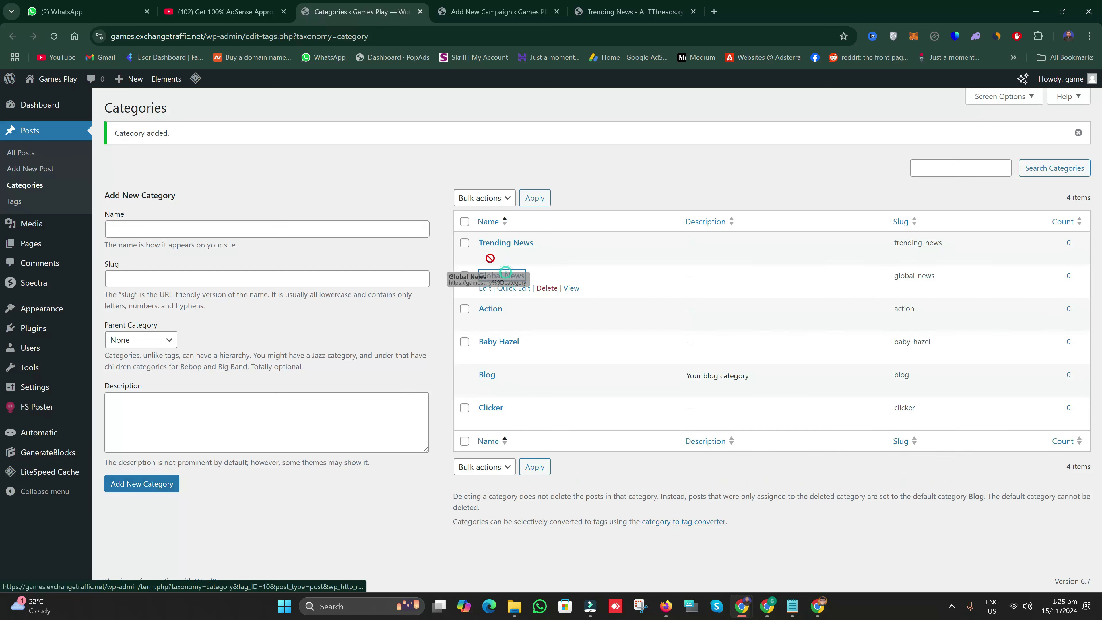
- Reload the Add New Campaign page, discarding the unsaved changes, and close the Categories tab
drag(499, 12, 364, 12)
click(56, 37)
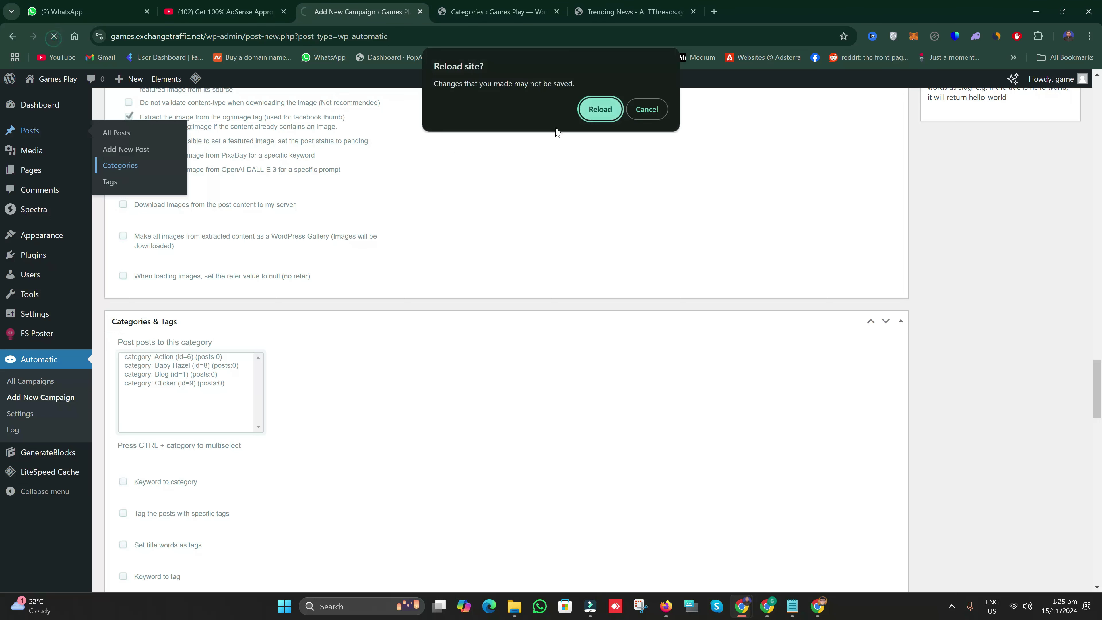
click(594, 109)
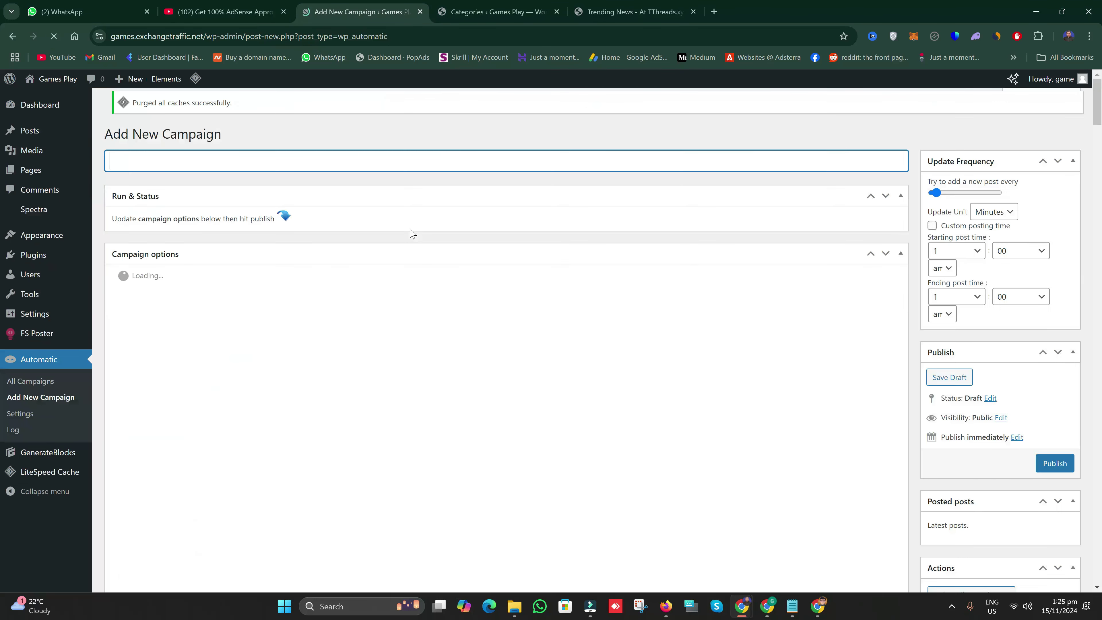
click(558, 11)
- Title the campaign "global new" and set its campaign type to Feeds
click(385, 163)
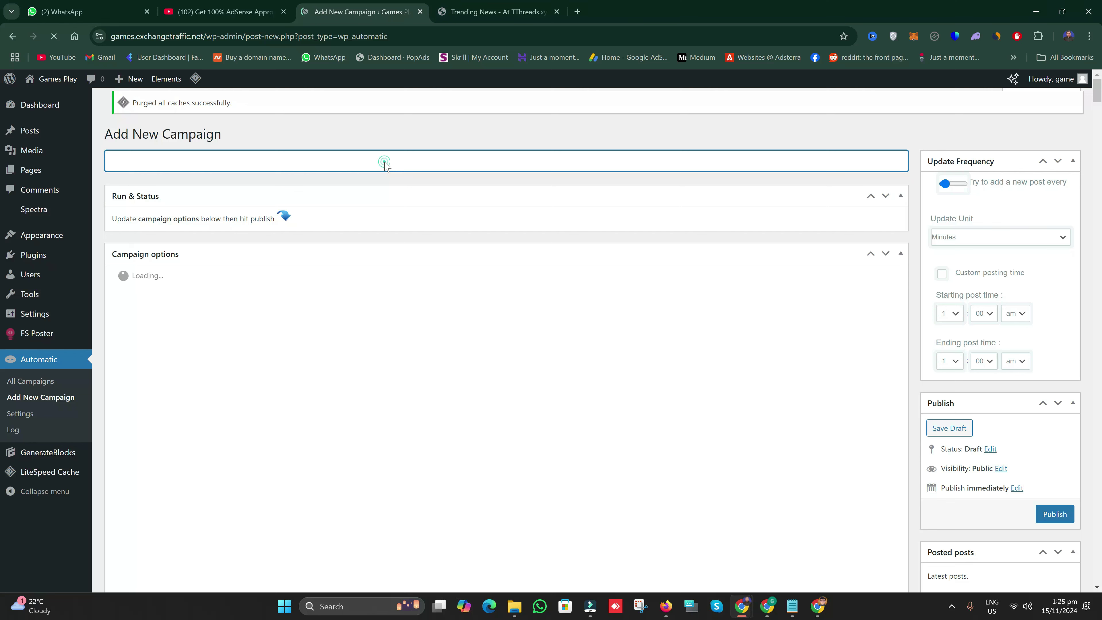
text(ne3ws 1)
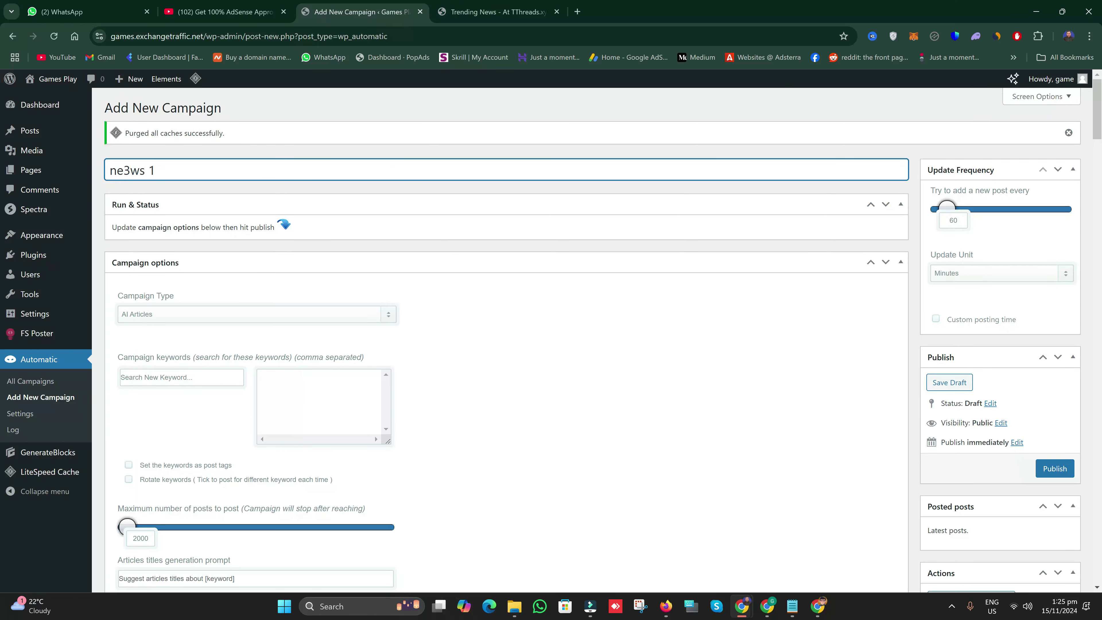
key(BackSpace)
key(BackSpace)
key(BackSpace)
key(BackSpace)
key(BackSpace)
key(BackSpace)
text(global new)
scroll(305, 177, down, 4)
click(229, 145)
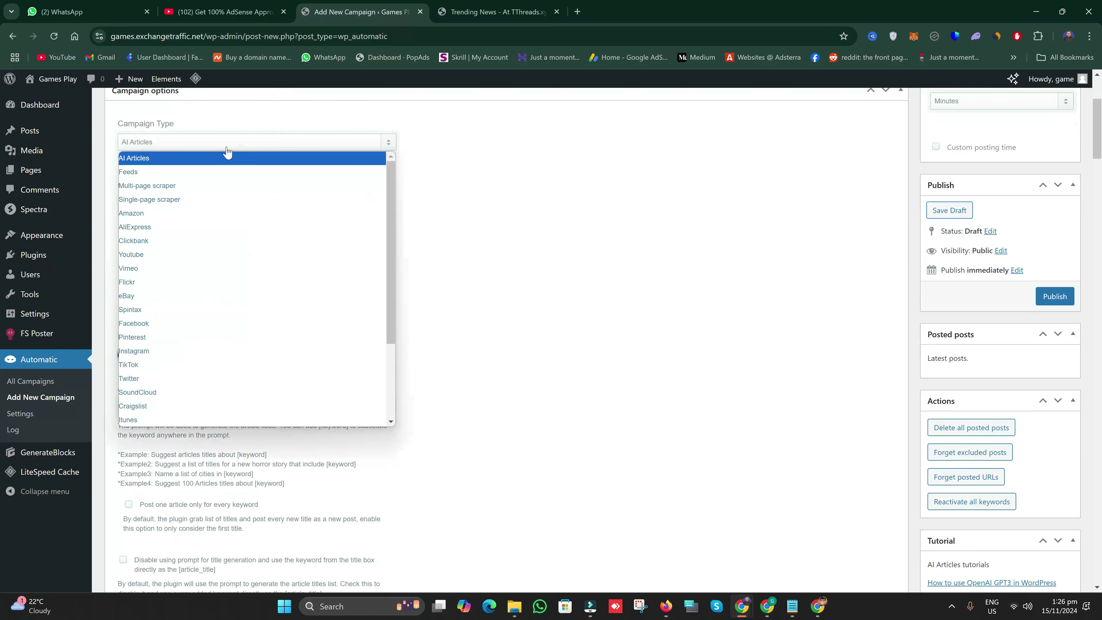
click(177, 169)
- Enable Rotate Feeds, Skip posts with no content and Skip posts without images for the campaign
scroll(263, 276, down, 2)
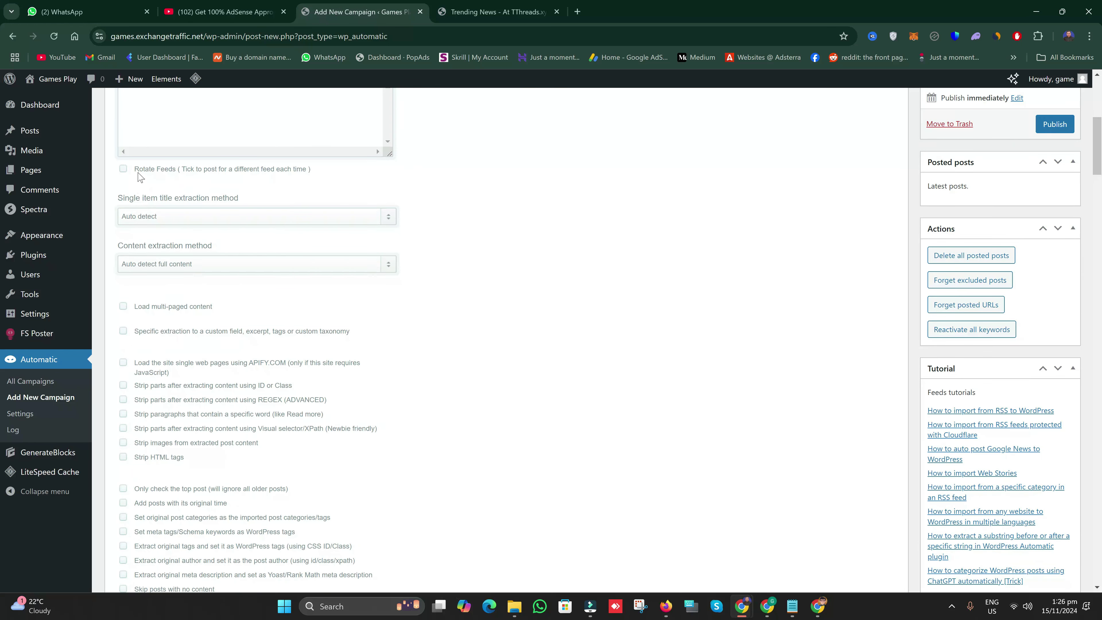
scroll(147, 211, down, 4)
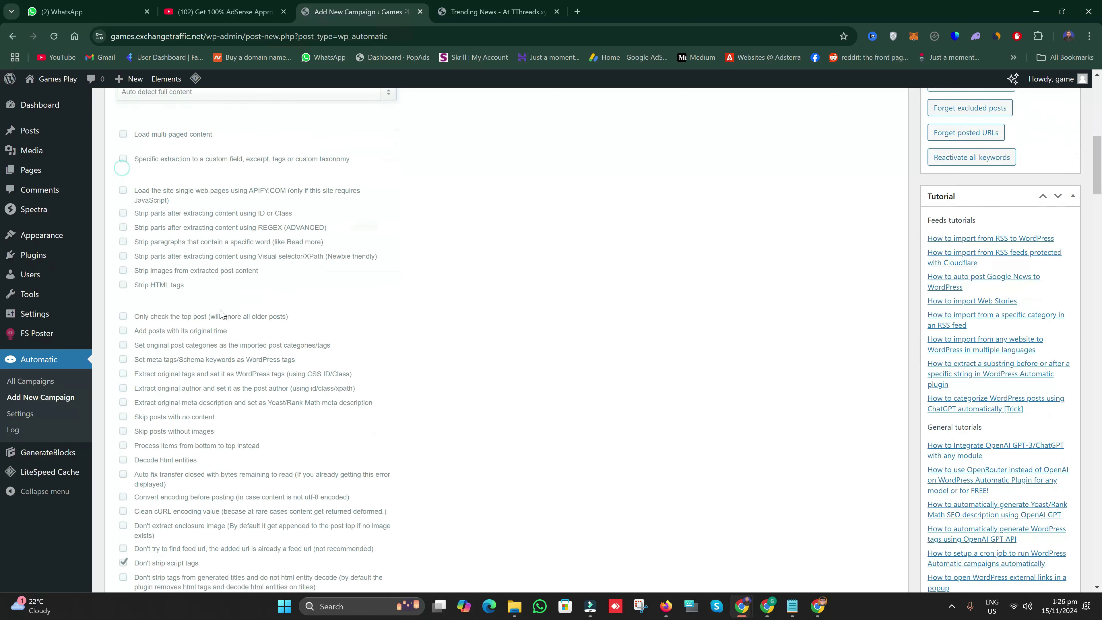
click(123, 416)
click(123, 431)
- Remove the [ad_1], [ad_2] and source link lines from the post text template, keeping only the [matched_content] line
scroll(120, 415, down, 5)
scroll(120, 416, down, 8)
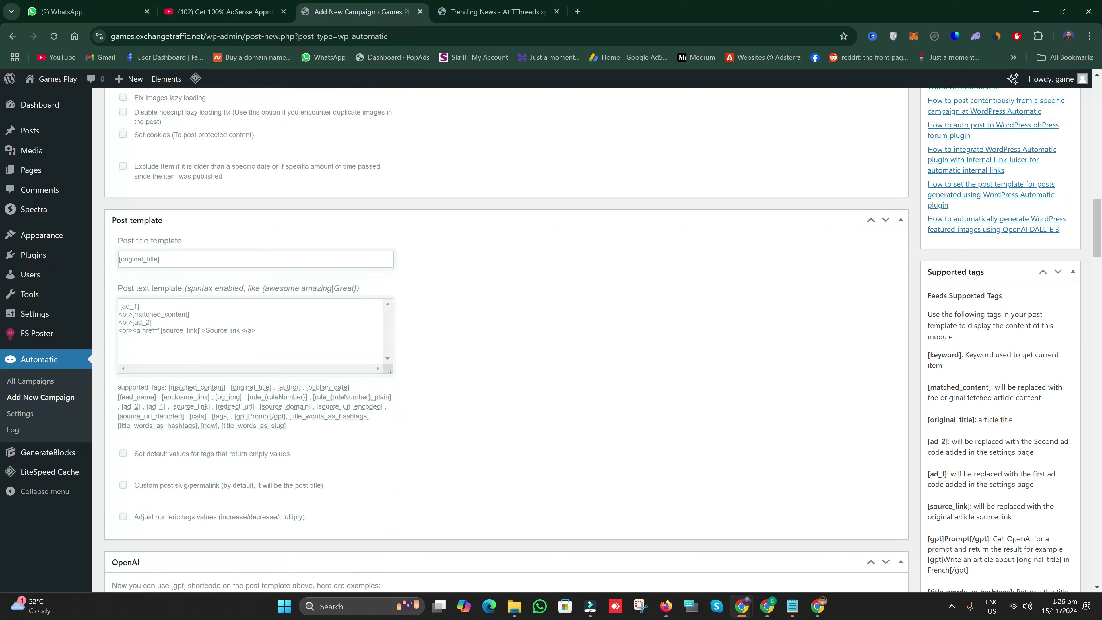
triple_click(176, 306)
key(BackSpace)
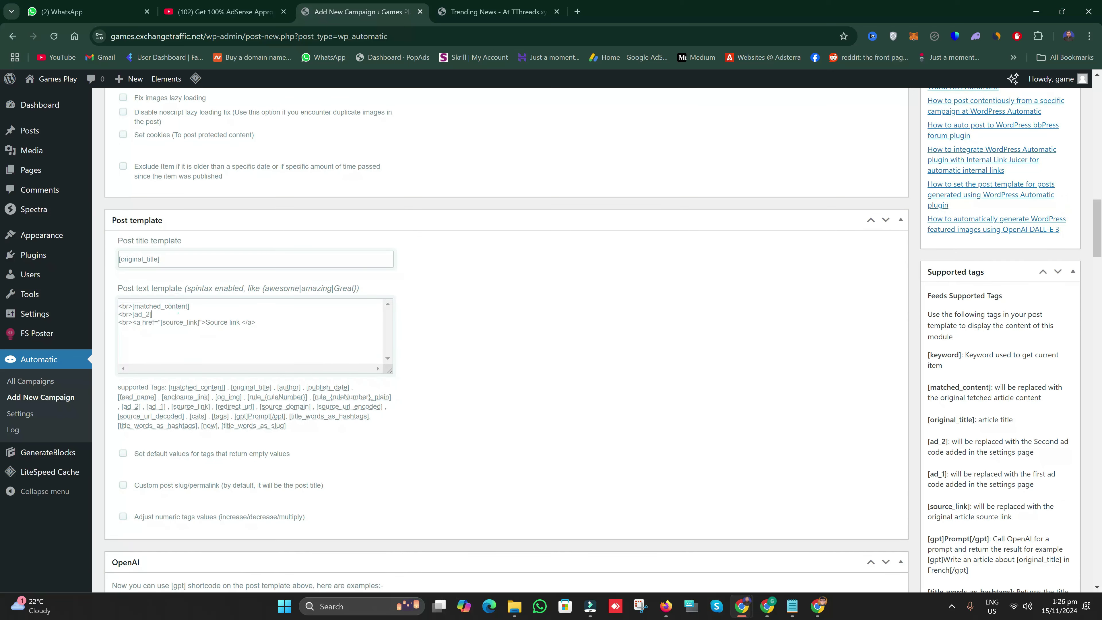
triple_click(178, 314)
key(BackSpace)
triple_click(179, 314)
key(BackSpace)
- Assign the campaign's posts to the Global News category and set the update frequency to 25 minutes
scroll(241, 367, down, 5)
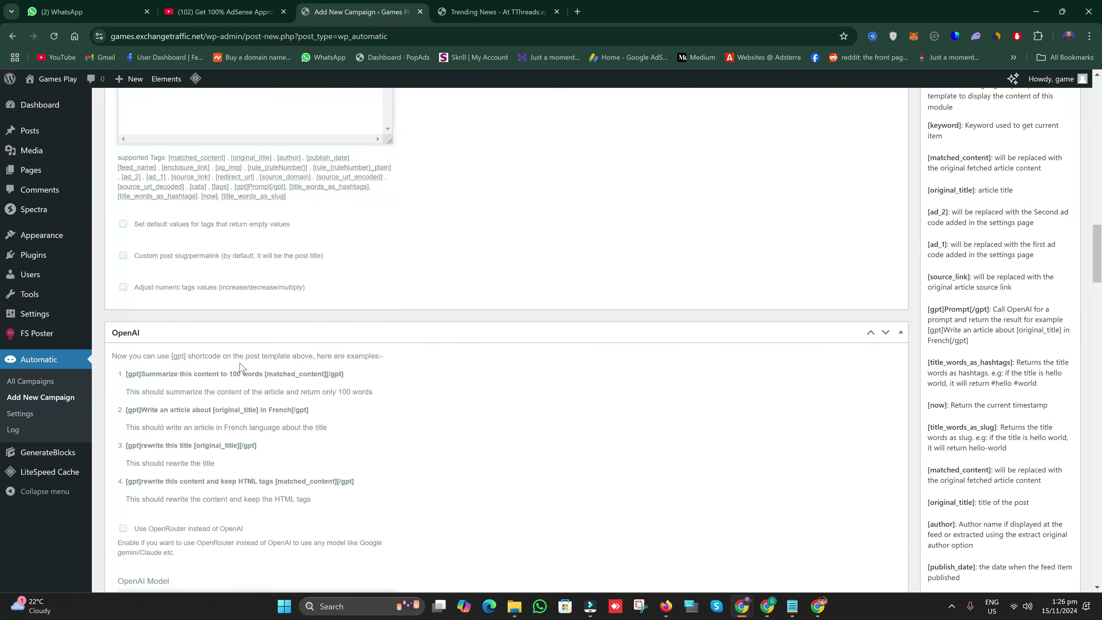
scroll(241, 367, down, 20)
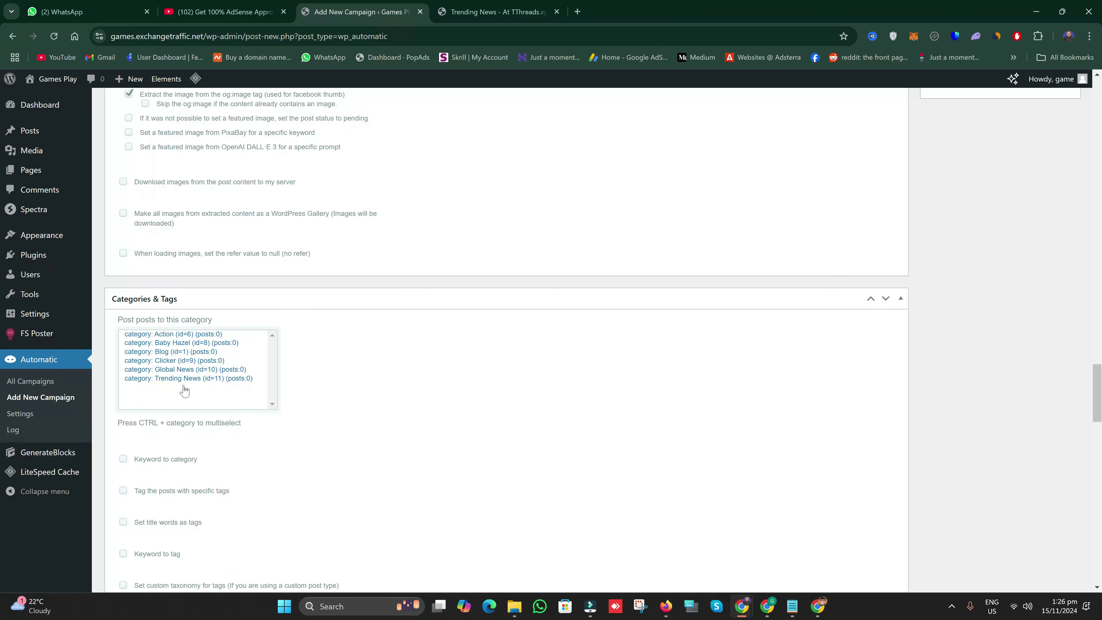
click(180, 369)
drag(1098, 377, 1100, 93)
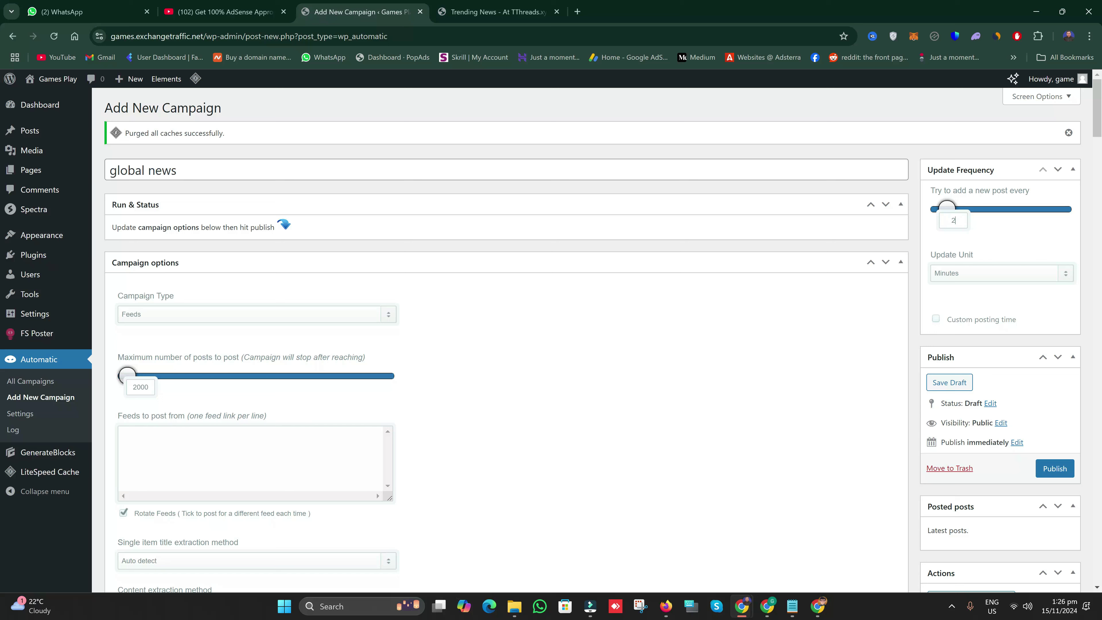
click(1013, 229)
- Search Google for "news rss feed url" in a new tab and open Feedspot's Top 100 World News RSS Feeds page
scroll(250, 417, down, 2)
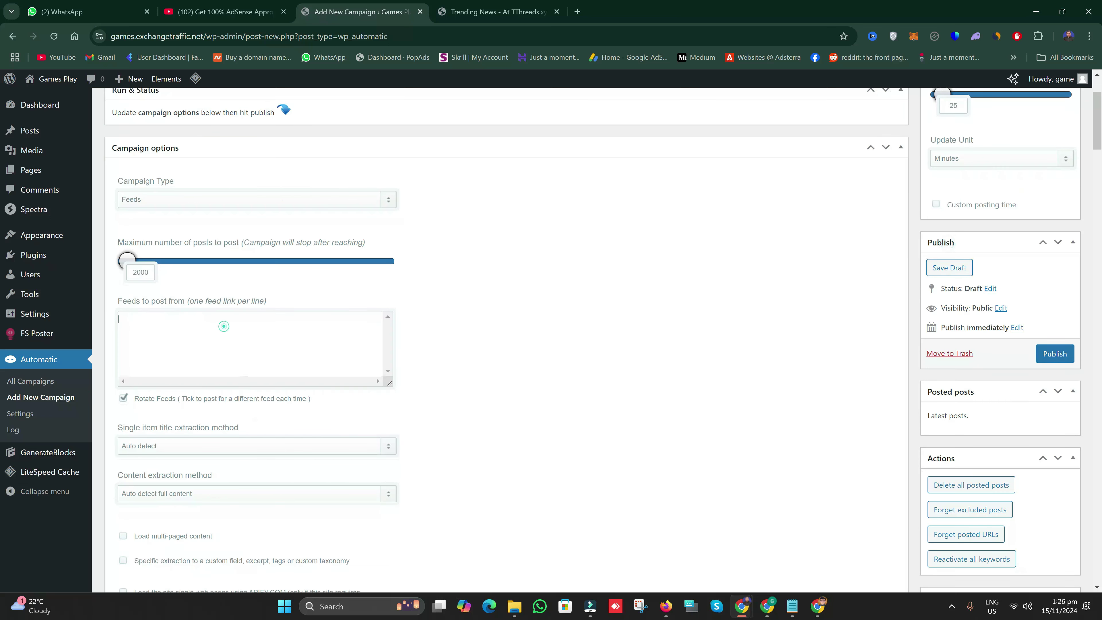
click(465, 7)
click(577, 11)
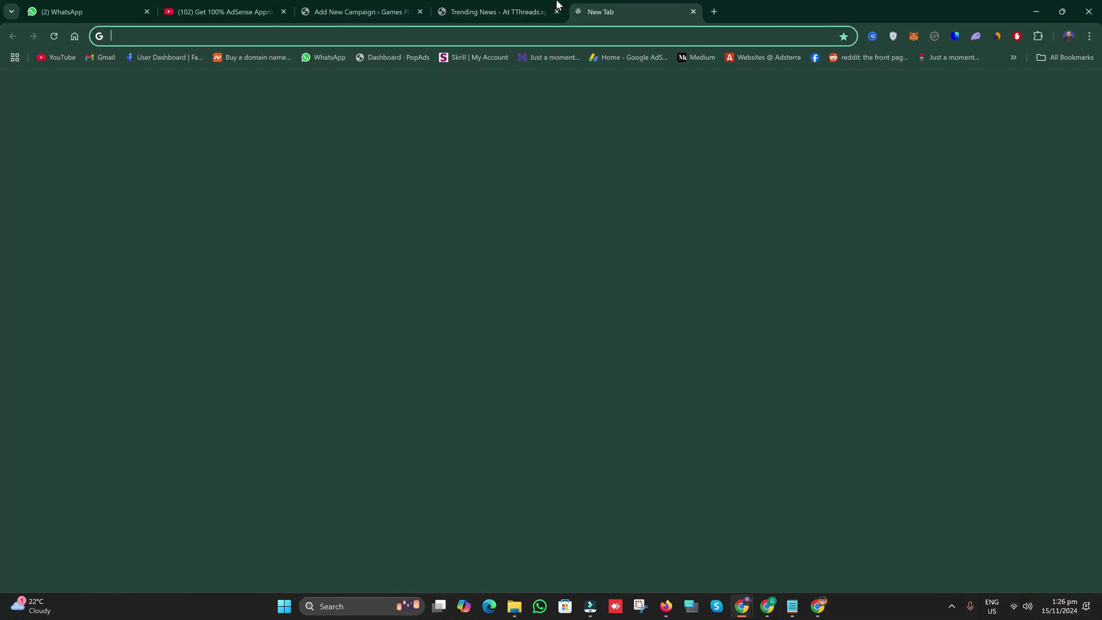
drag(559, 4, 485, 4)
text(news)
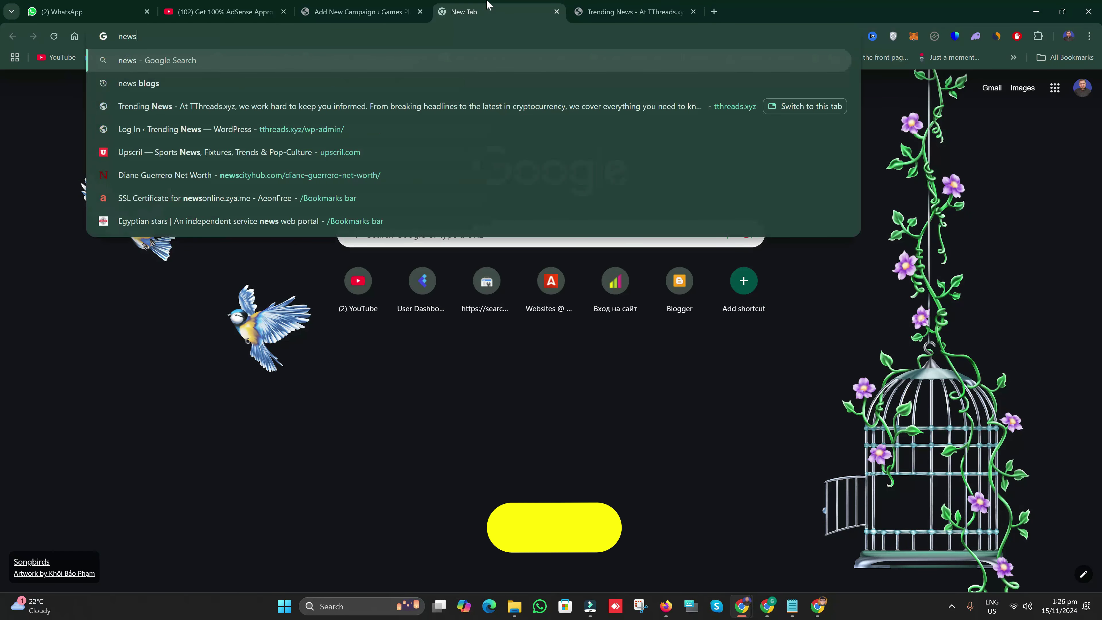
text( rss)
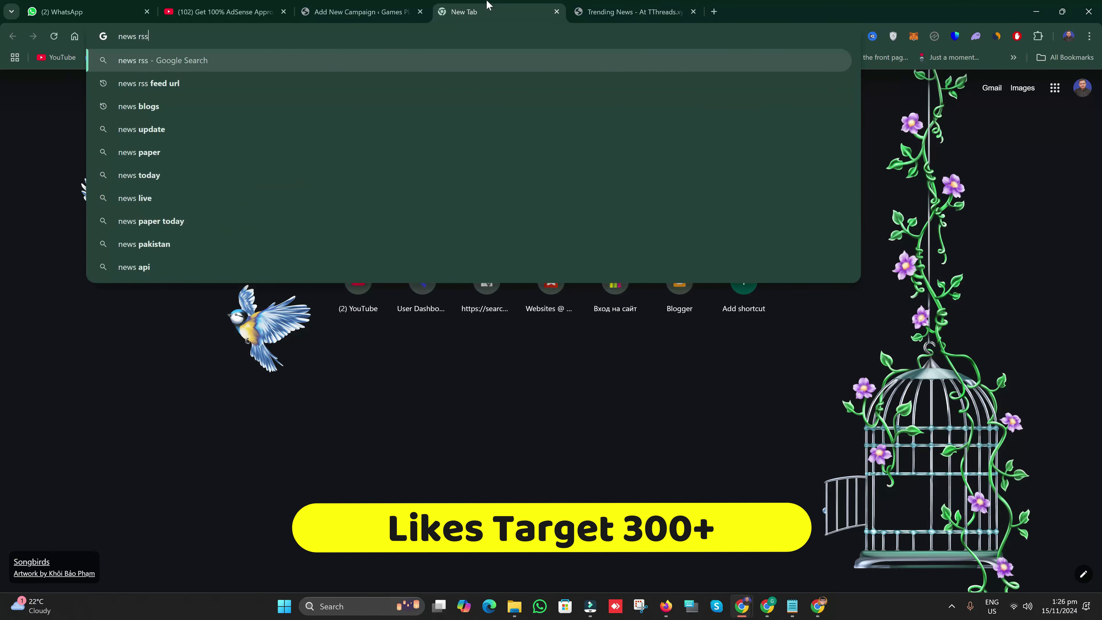
click(434, 107)
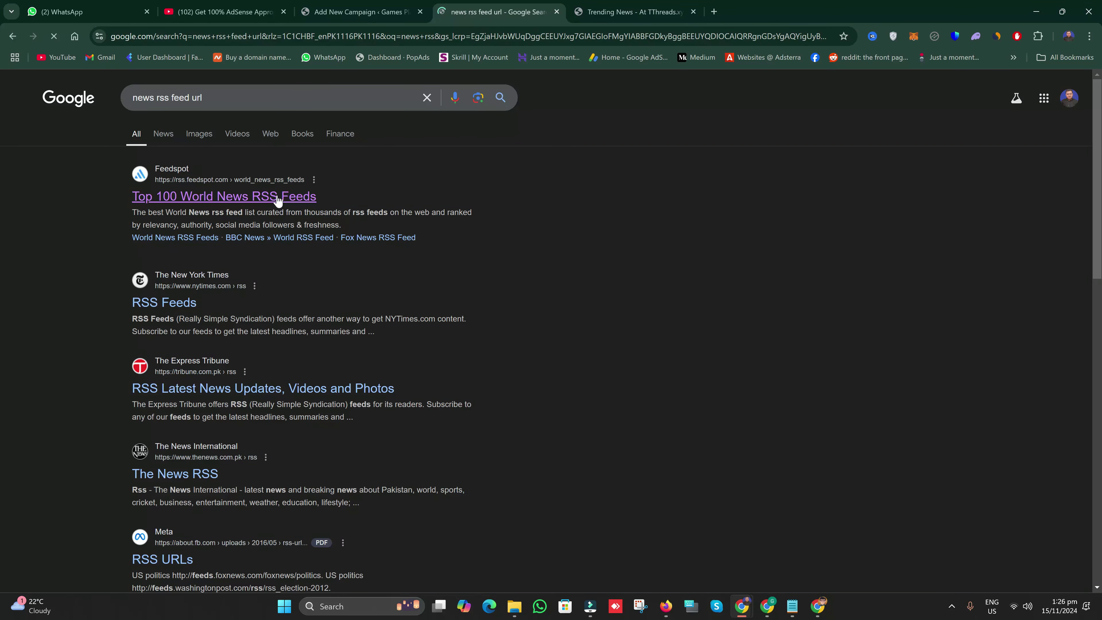
click(278, 201)
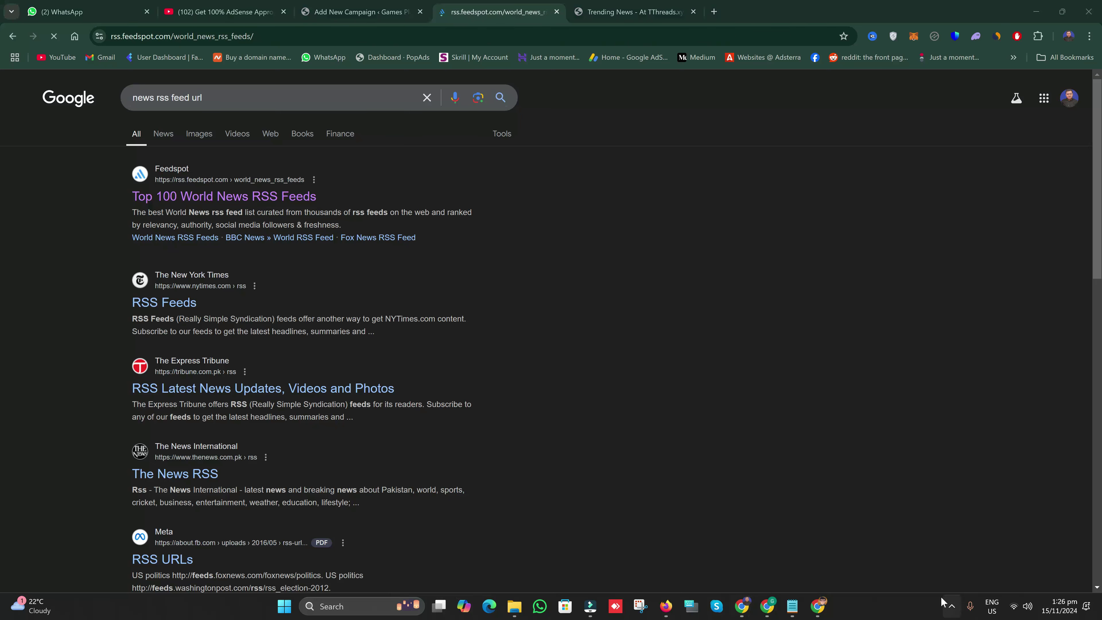
click(942, 612)
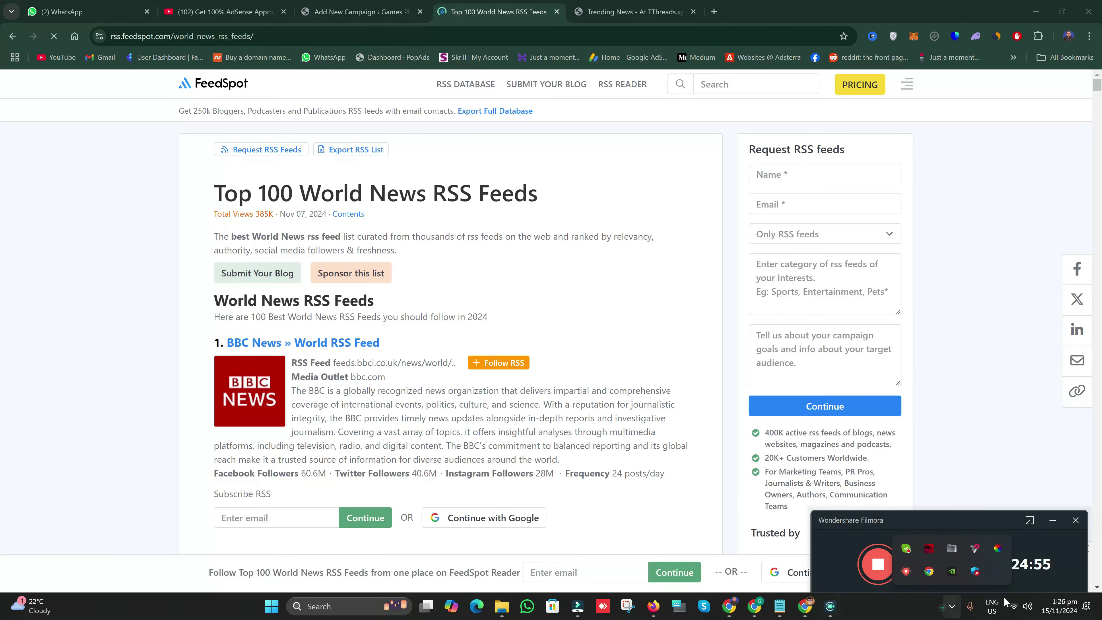
click(1052, 521)
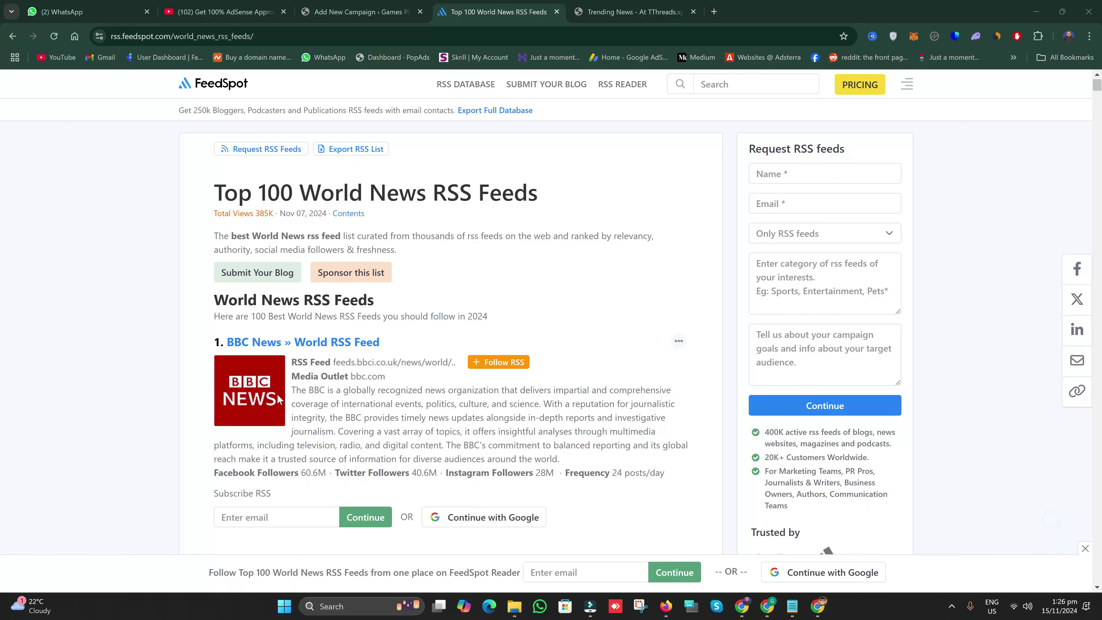
- Open the BBC News World RSS feed from the Feedspot list and copy its URL
scroll(235, 389, down, 1)
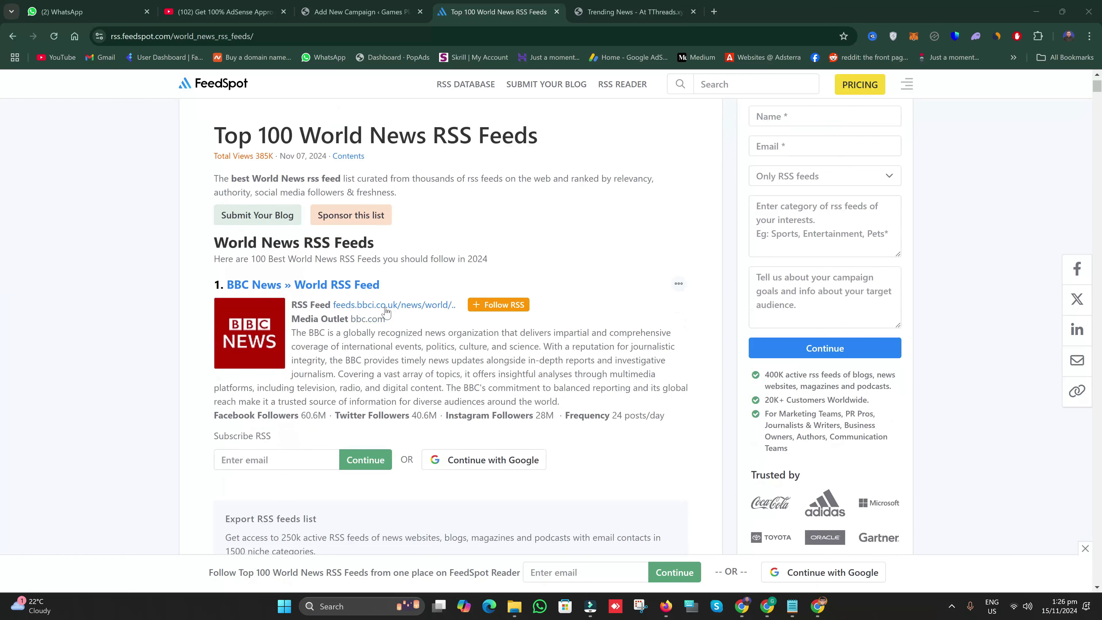
click(382, 306)
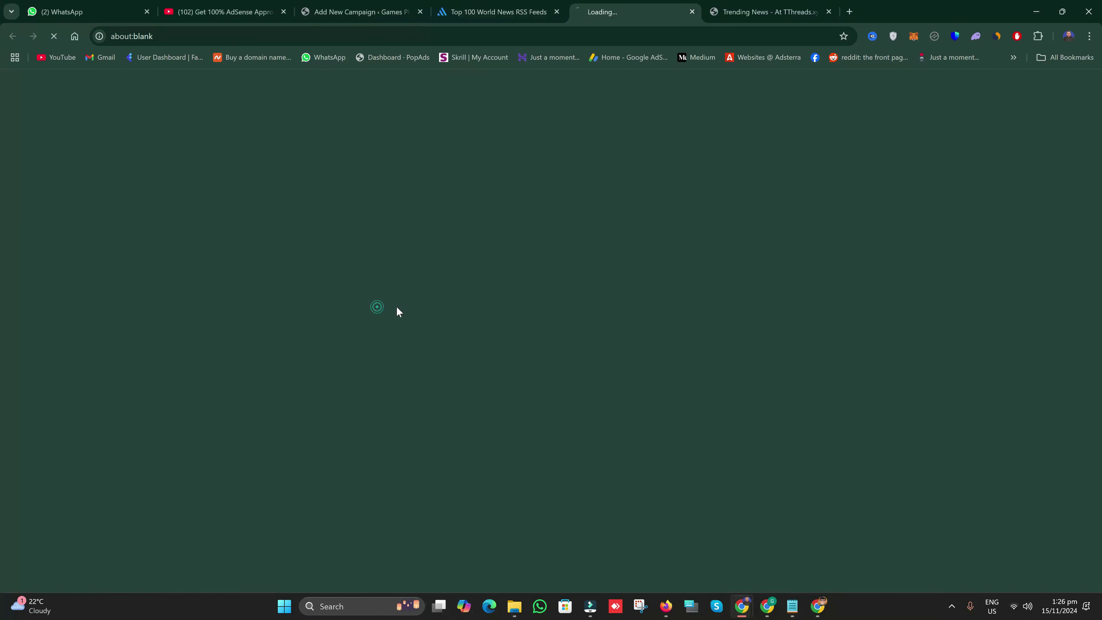
drag(618, 4, 433, 14)
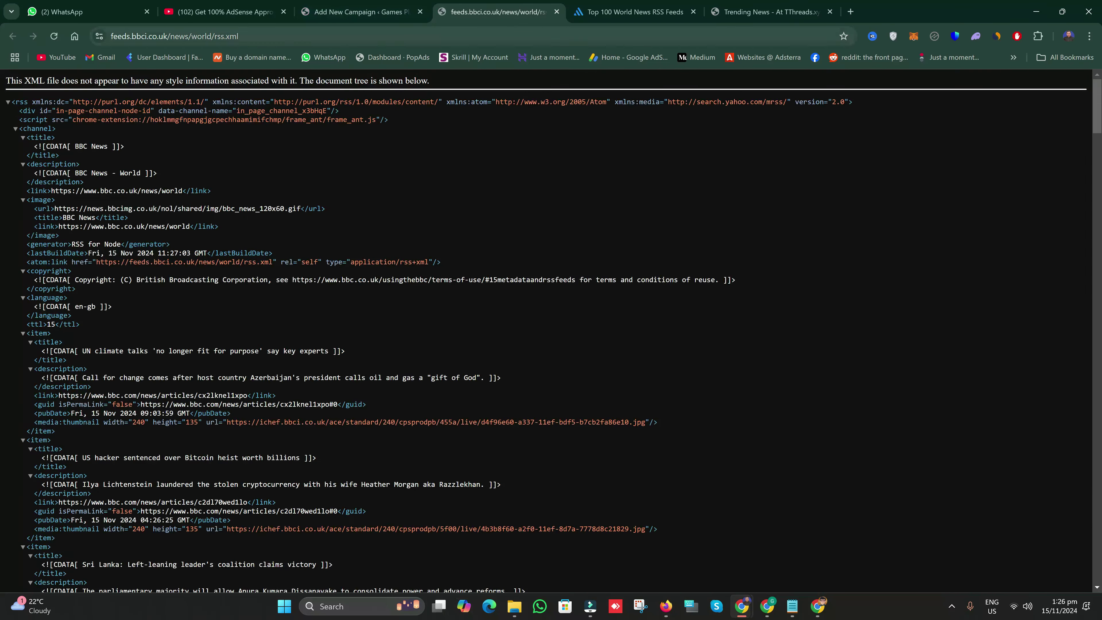
click(420, 37)
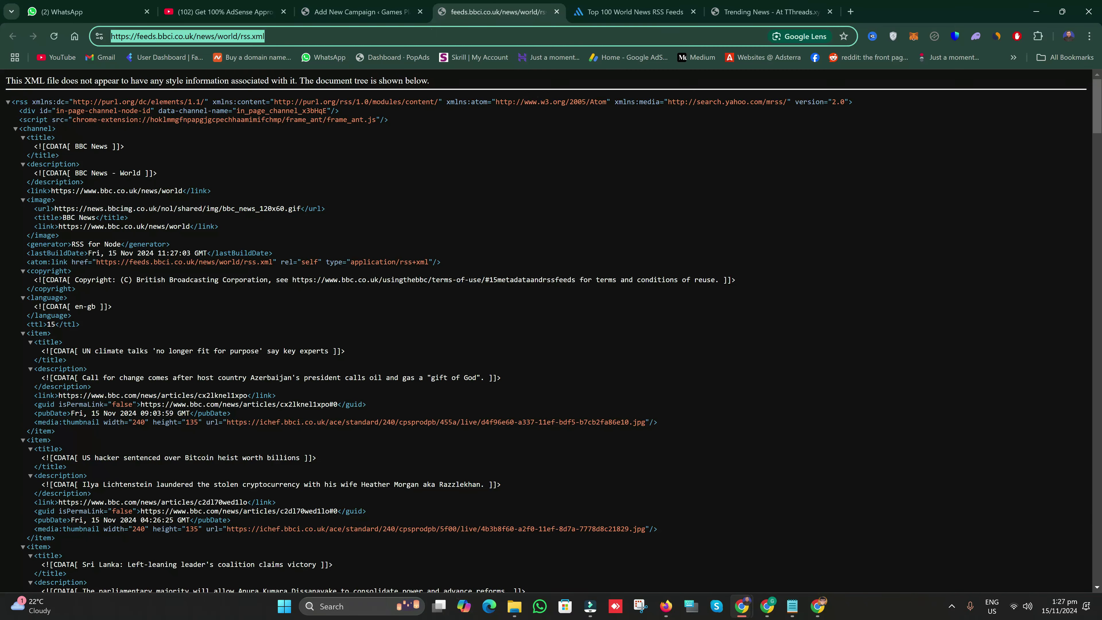
right_click(431, 30)
click(473, 116)
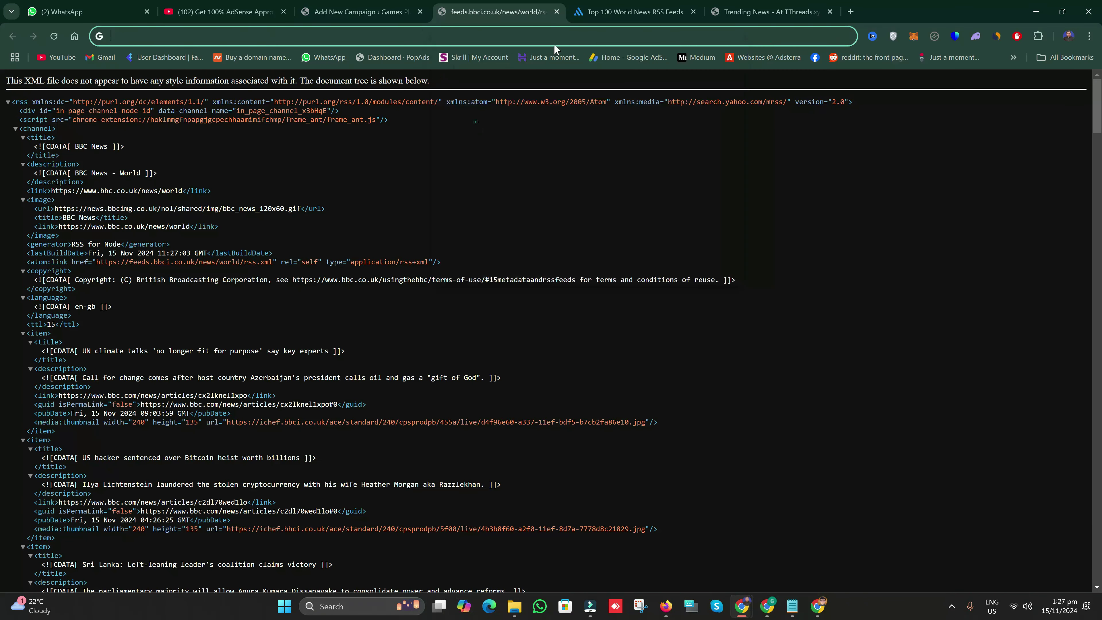
click(557, 12)
click(360, 11)
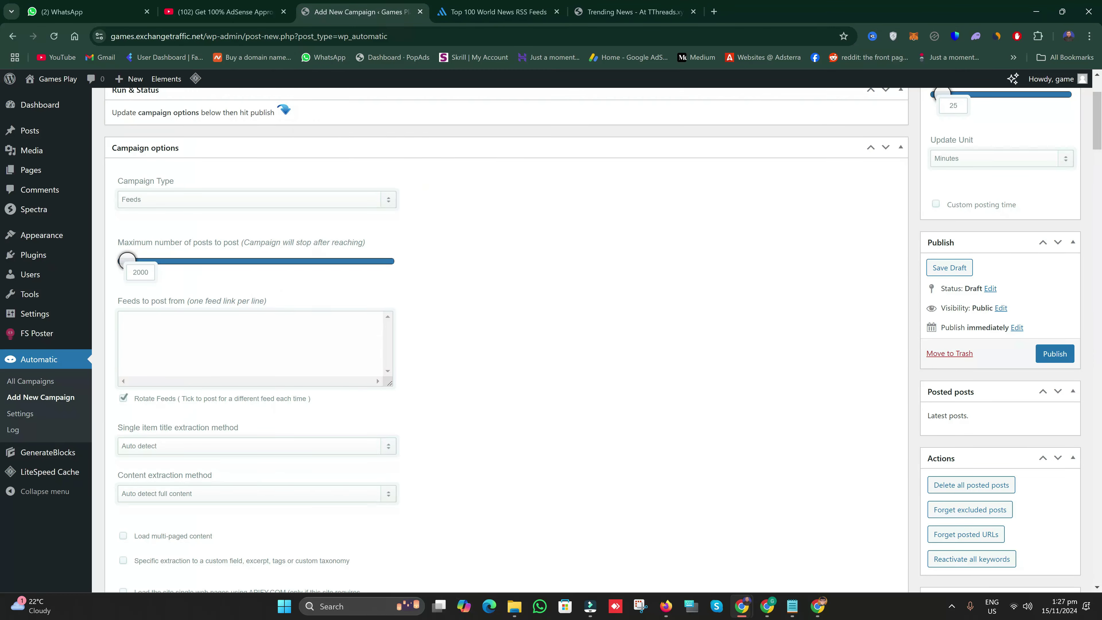
right_click(248, 339)
click(308, 172)
- Try to get the NBC News RSS feed URL from the Feedspot list, and dismiss the Feedspot sign-up dialog
click(494, 6)
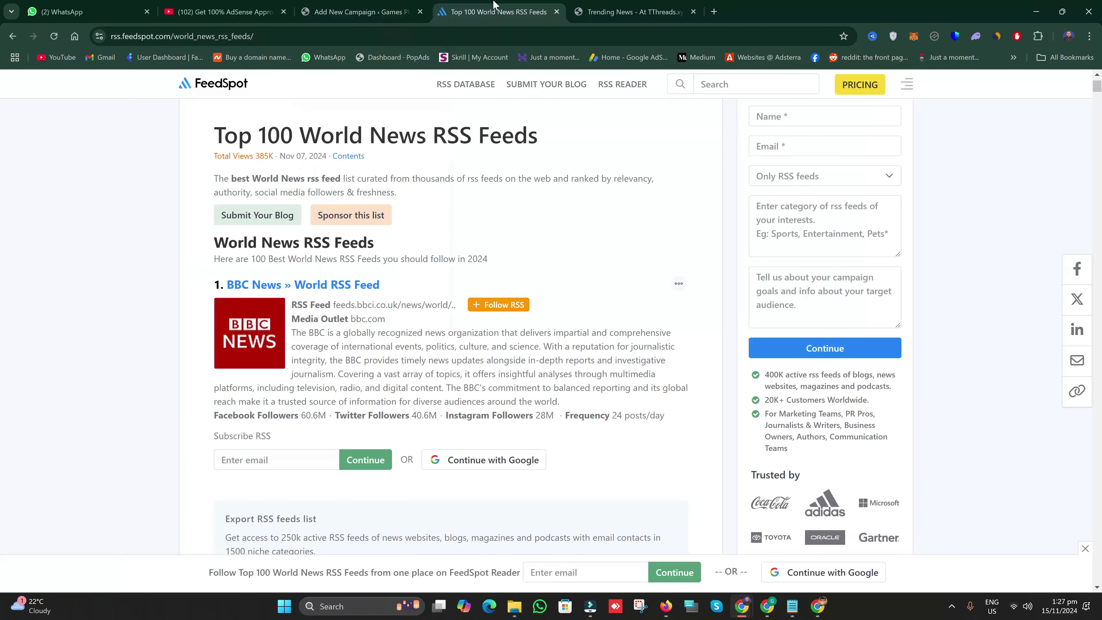
scroll(399, 427, down, 7)
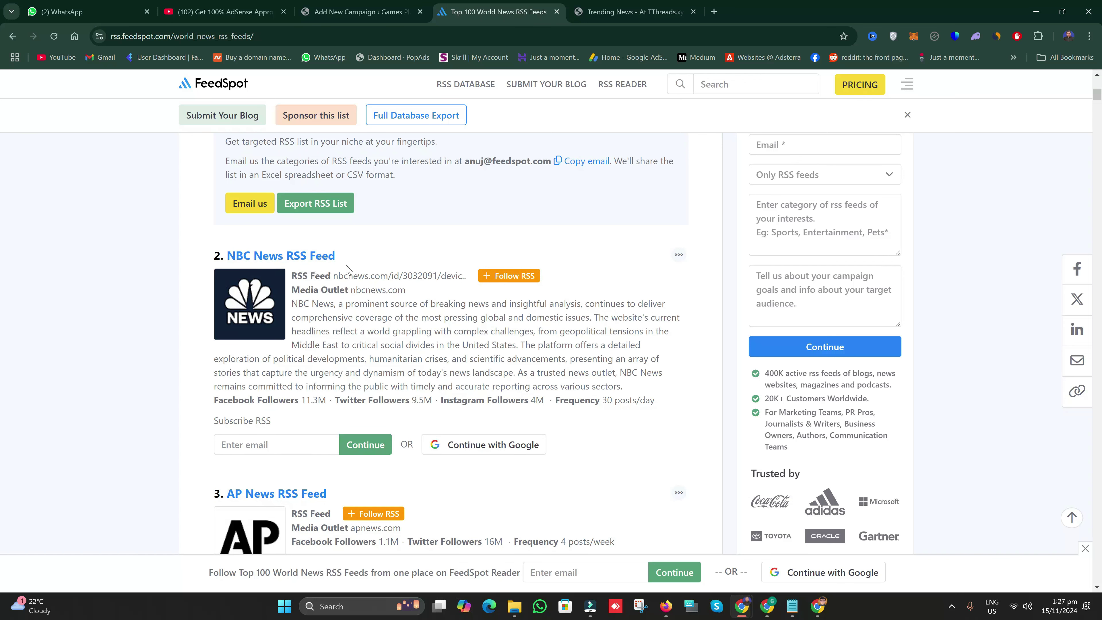
click(381, 277)
drag(633, 5, 460, 32)
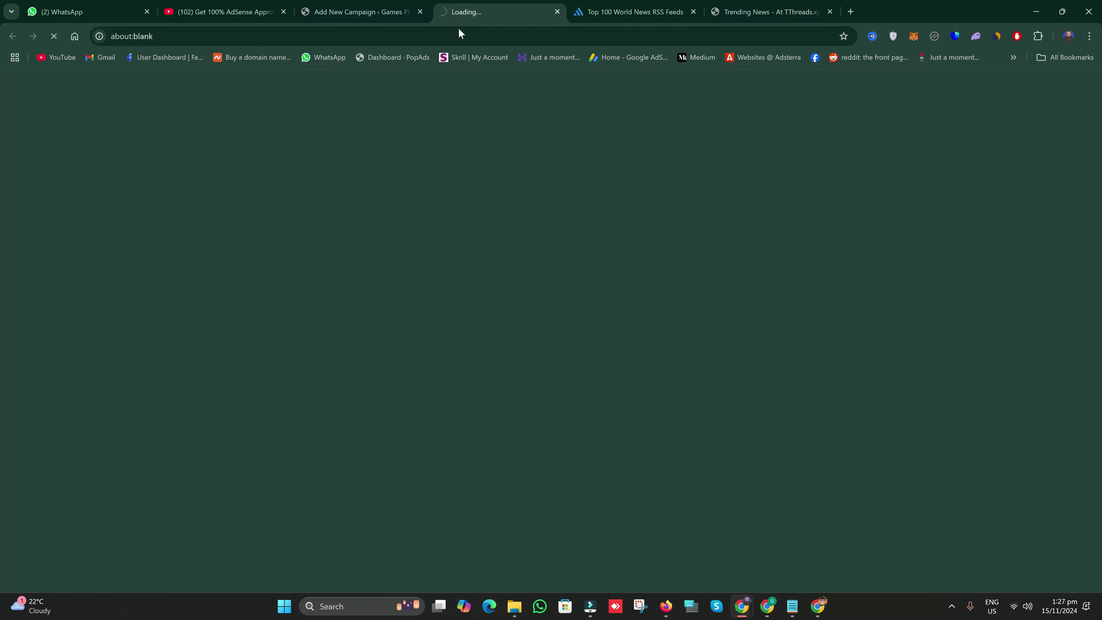
click(460, 36)
right_click(441, 36)
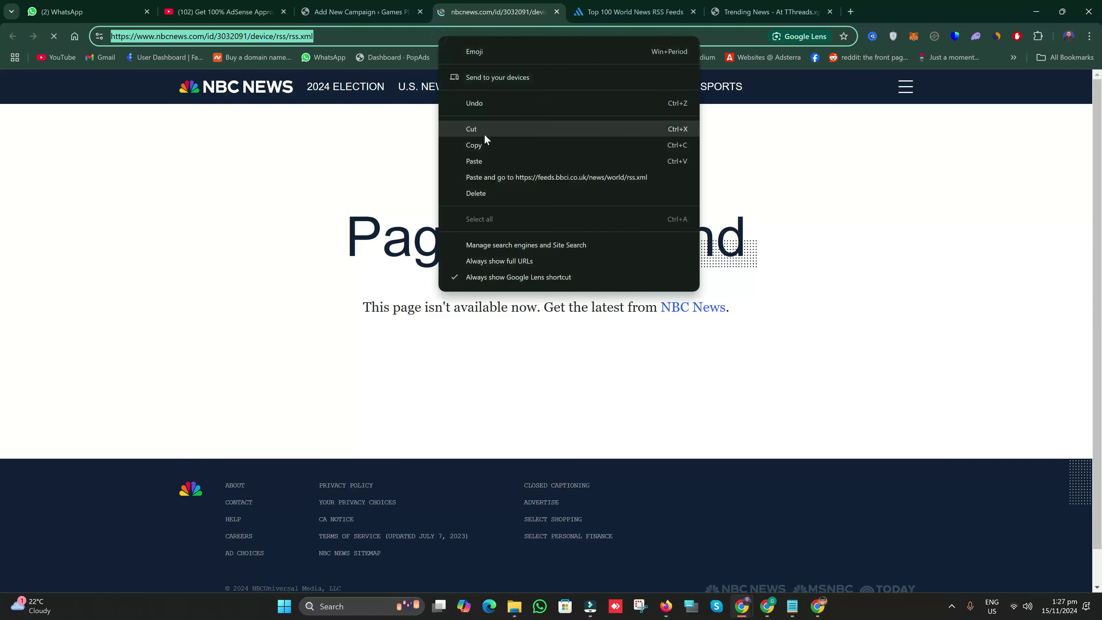
click(484, 133)
key(ctrl+w)
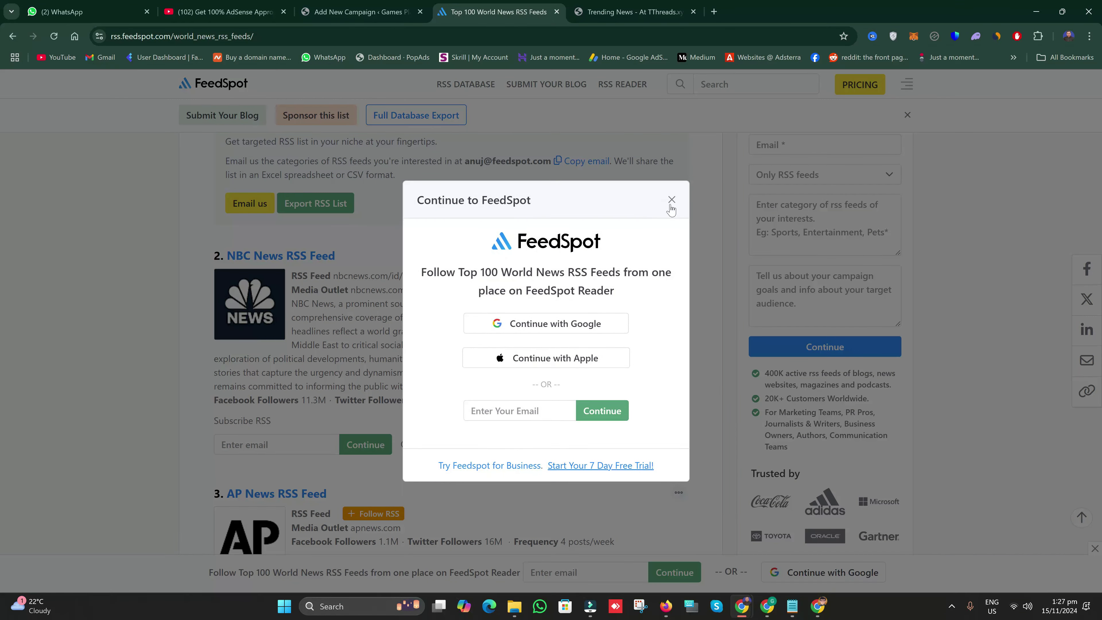
click(672, 200)
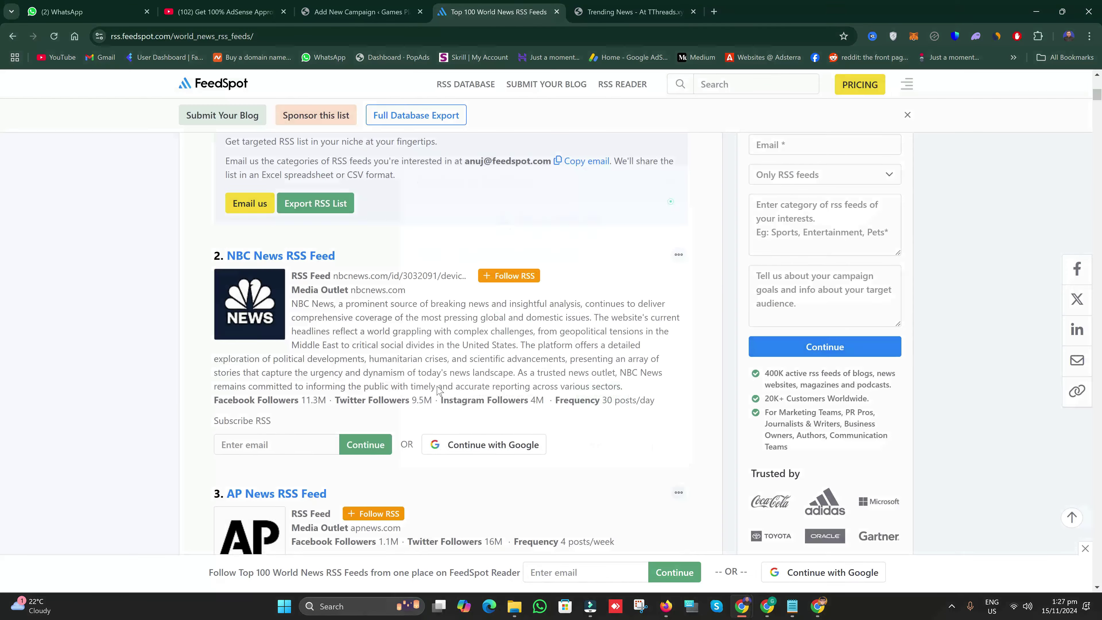
- Open the CNBC World News RSS feed from the Feedspot list and copy its URL
scroll(414, 417, down, 5)
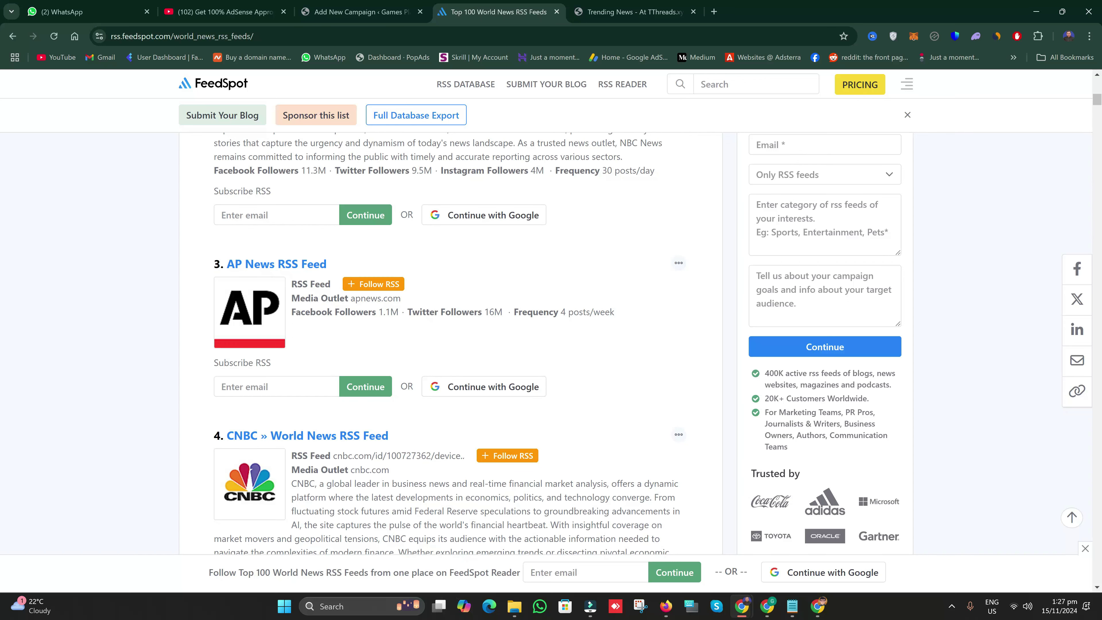
scroll(353, 387, down, 4)
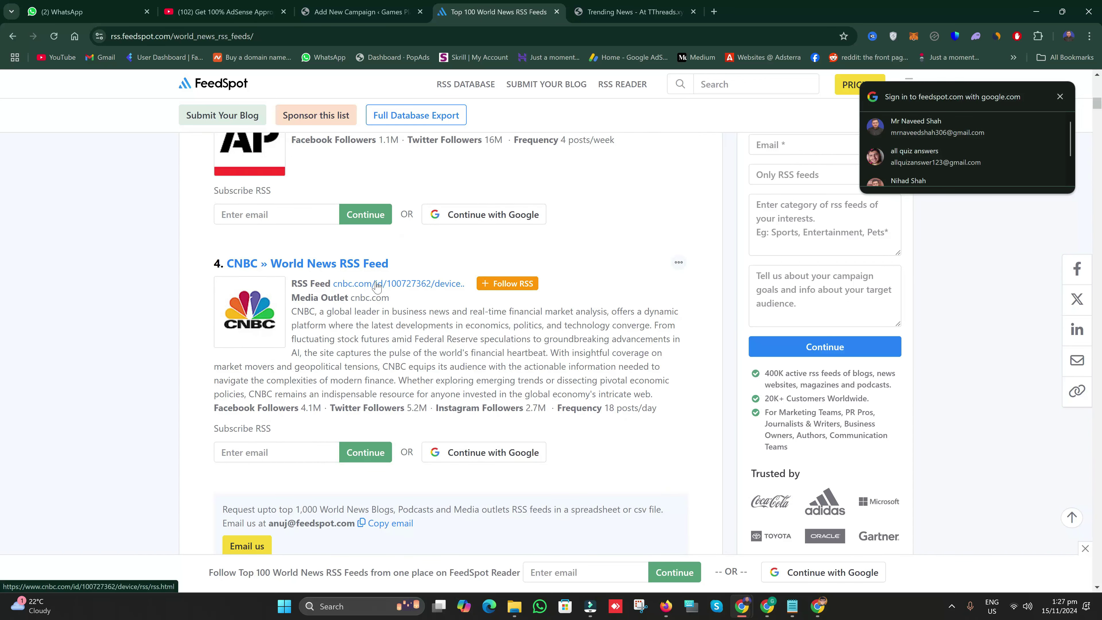
click(377, 286)
drag(611, 7, 434, 12)
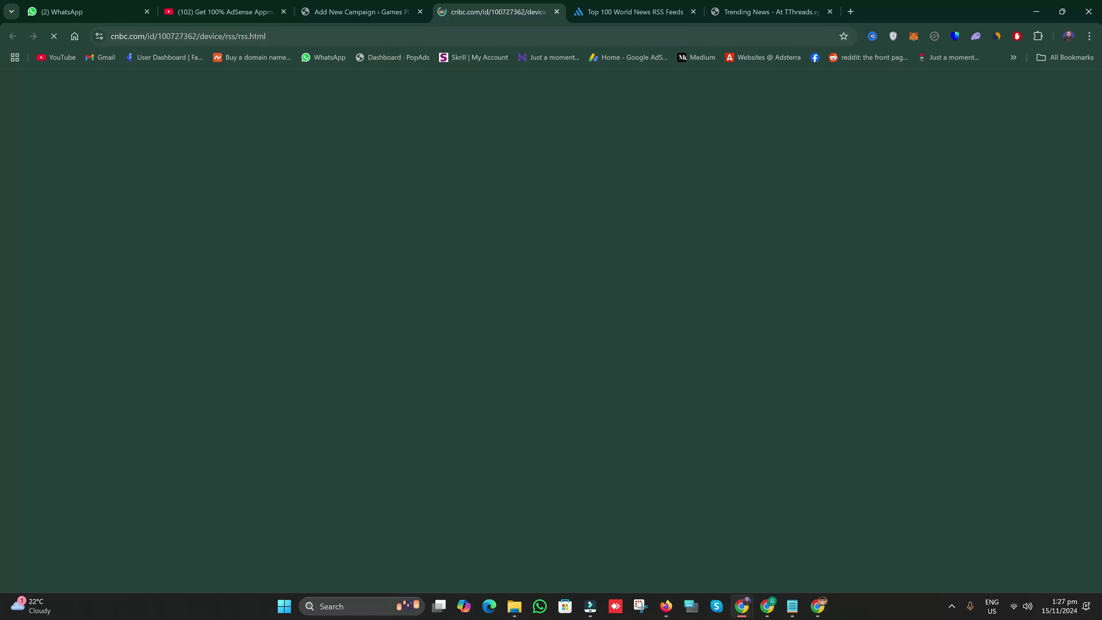
click(415, 36)
key(ctrl+c)
right_click(414, 36)
click(473, 143)
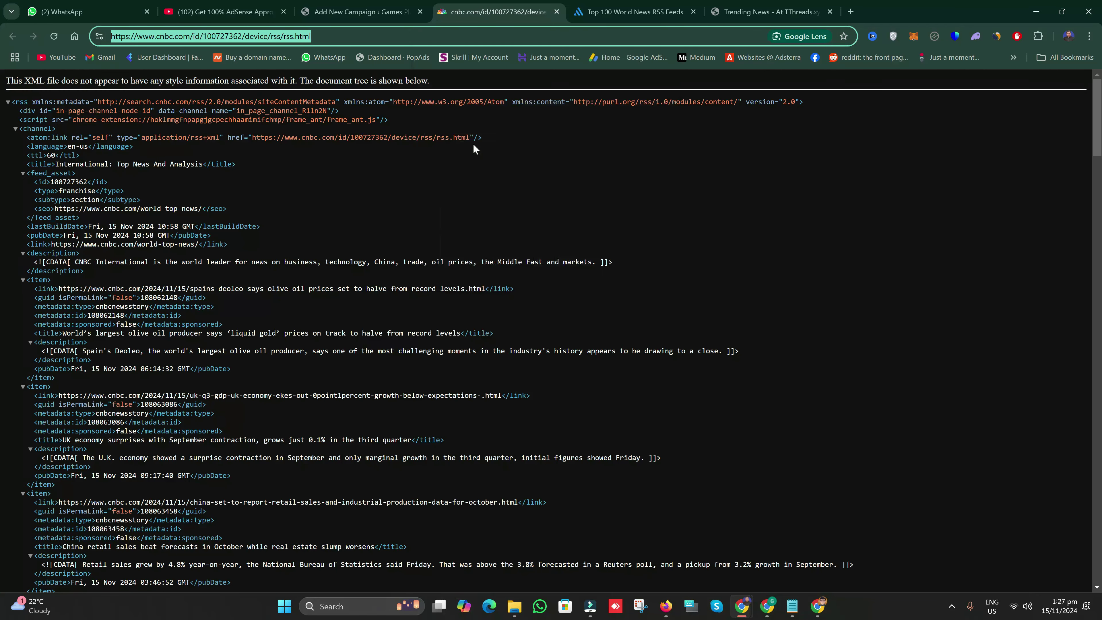
click(360, 12)
click(557, 12)
right_click(248, 349)
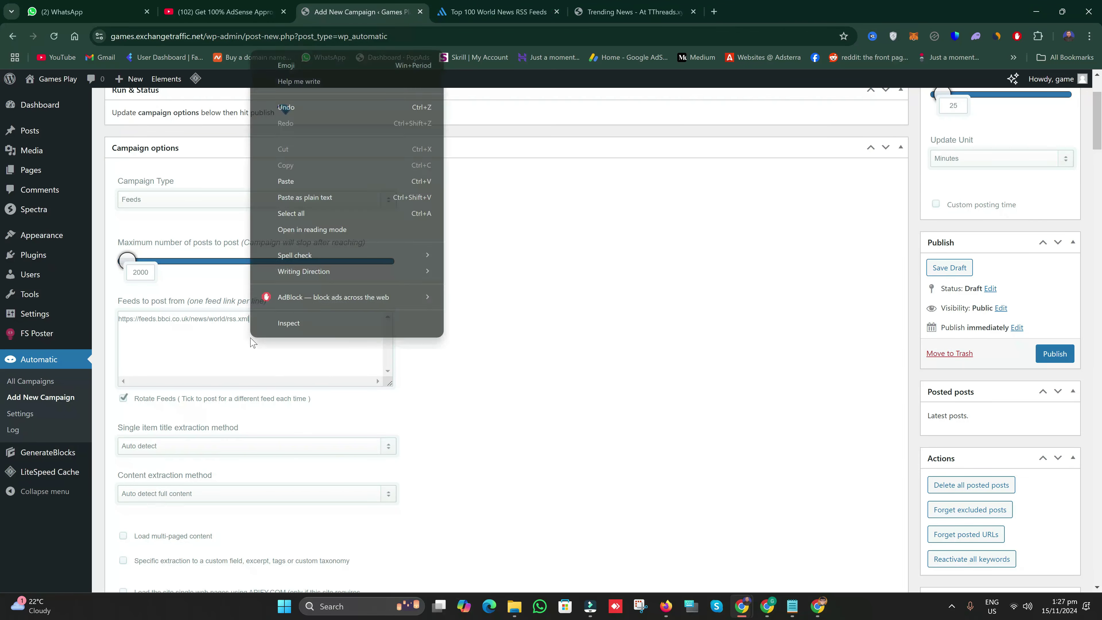
key(Escape)
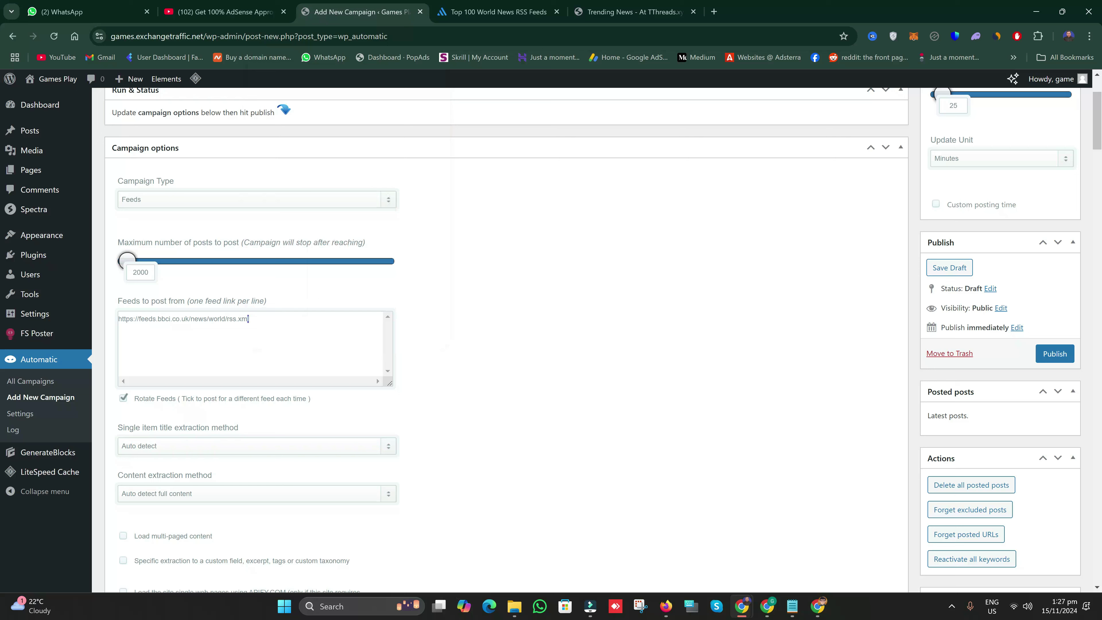
key(Return)
key(ctrl+v)
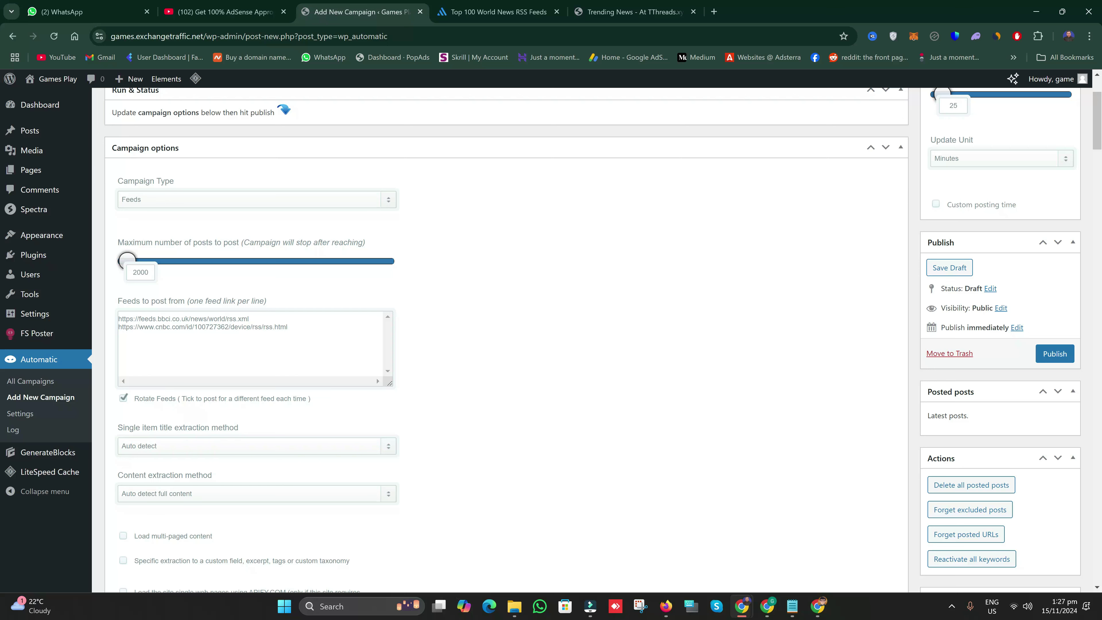
- Publish the "global news" campaign and run it once manually
click(1058, 359)
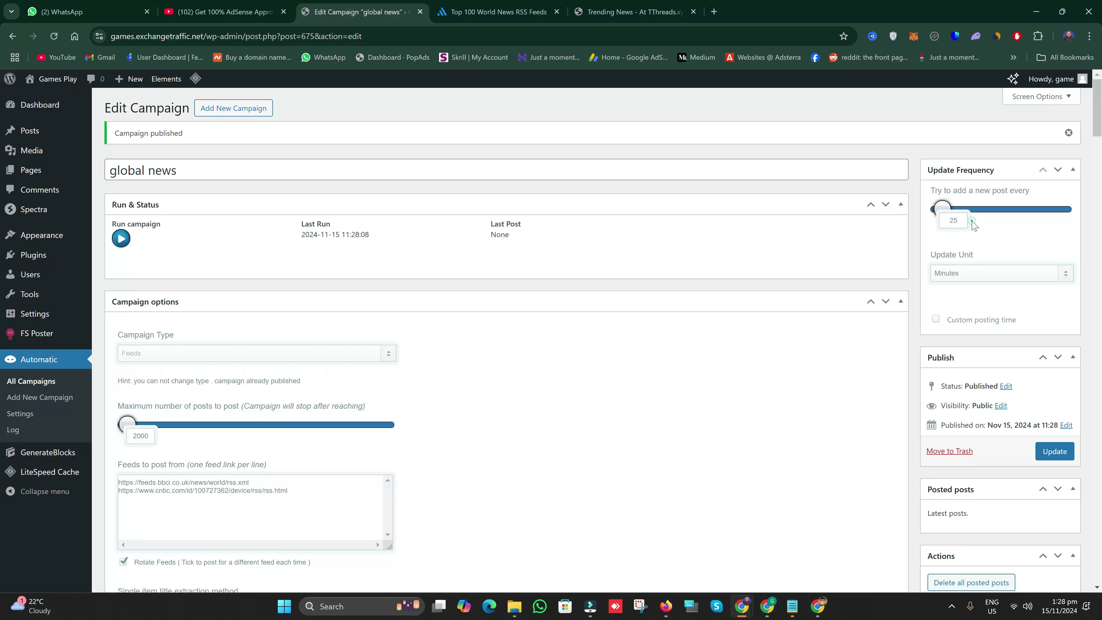
click(120, 240)
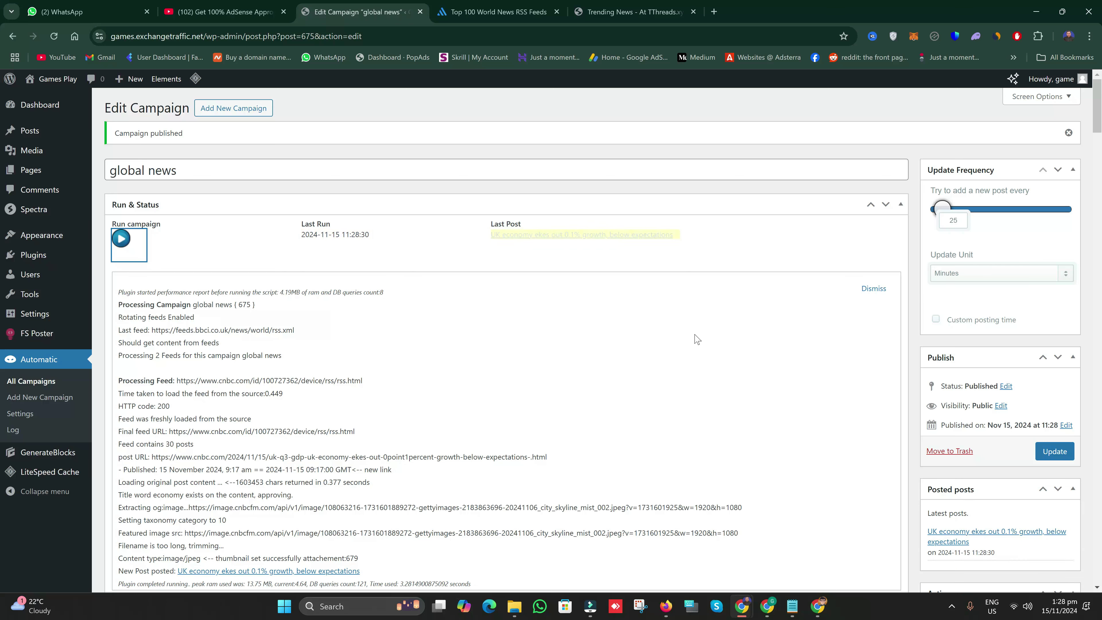
- Open the campaign's last posted article in a new tab to check how it looks on the site
right_click(508, 238)
click(532, 247)
click(499, 11)
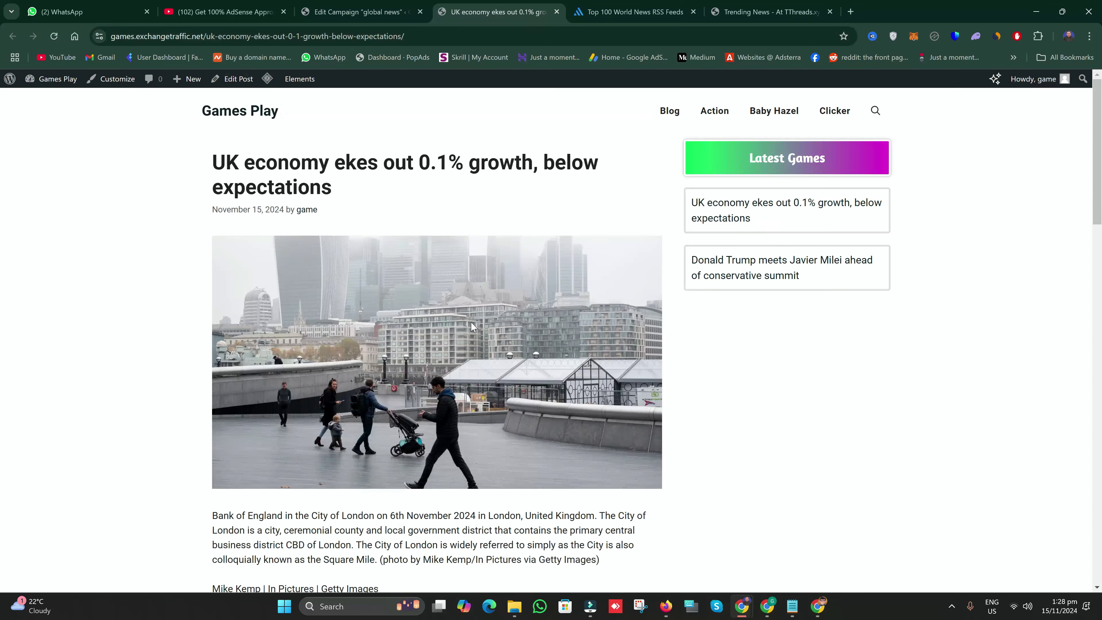
- Check the end of the UK economy article for leftover links, then return to the campaign editor
scroll(436, 304, down, 5)
scroll(316, 231, down, 20)
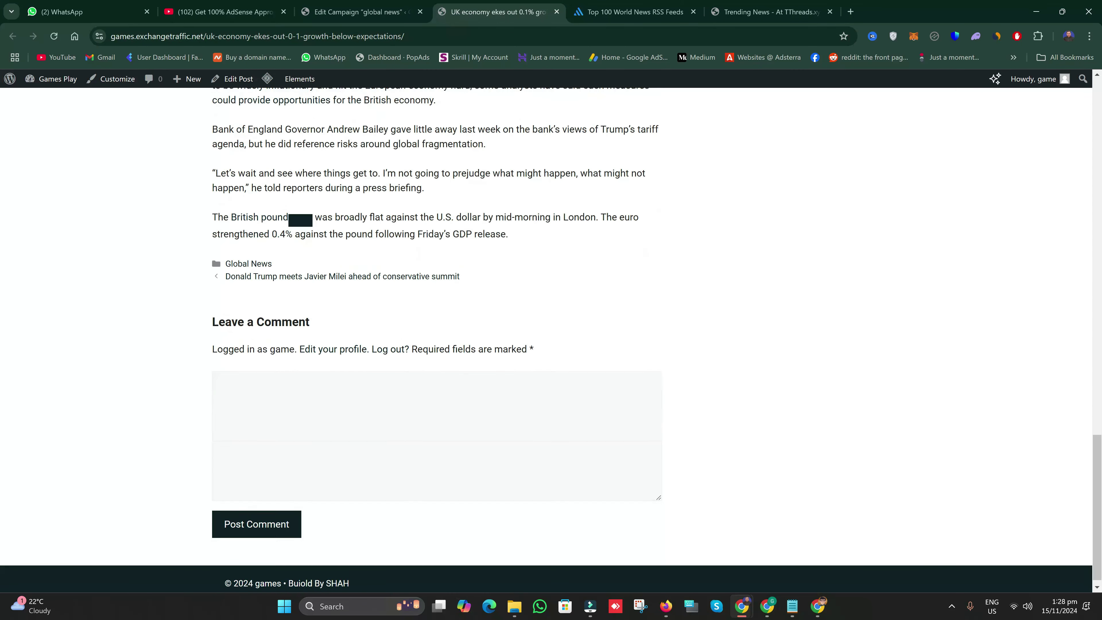
drag(309, 212, 322, 248)
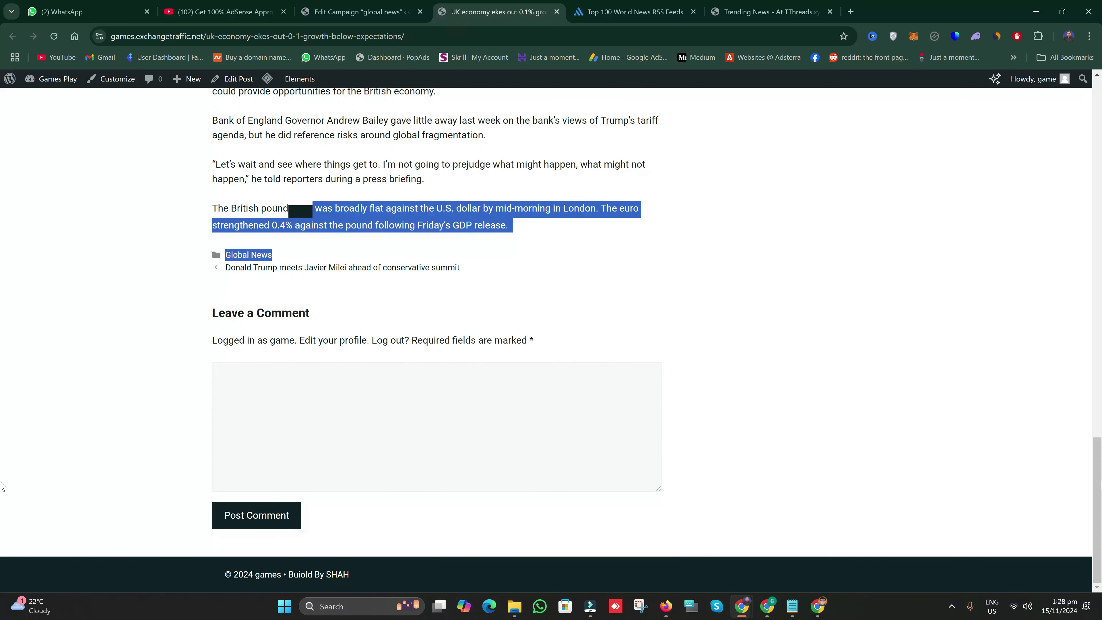
key(Home)
key(ctrl+shift+Tab)
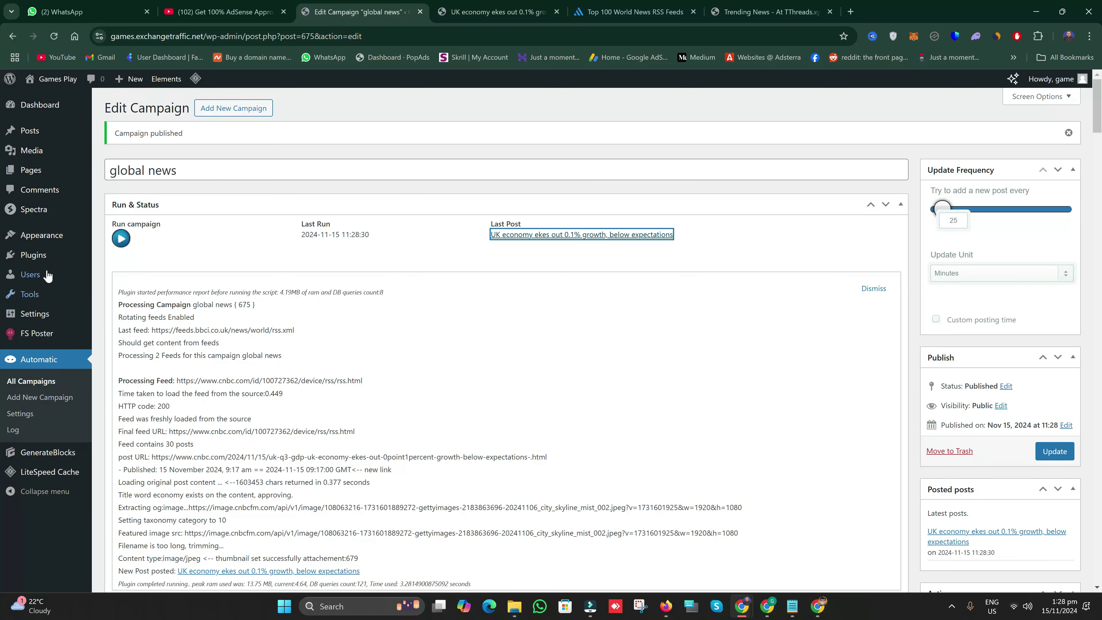
- Open the plugin uploader and choose automatically-remove-links-from-posts.zip from the gaming site folder on the Desktop
click(39, 256)
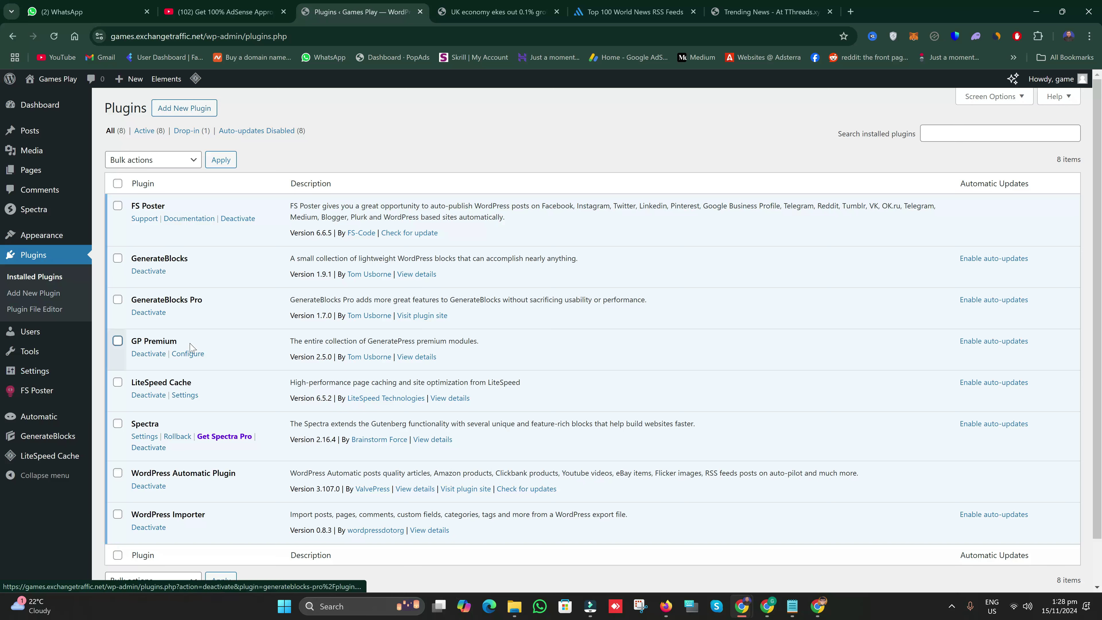
click(165, 111)
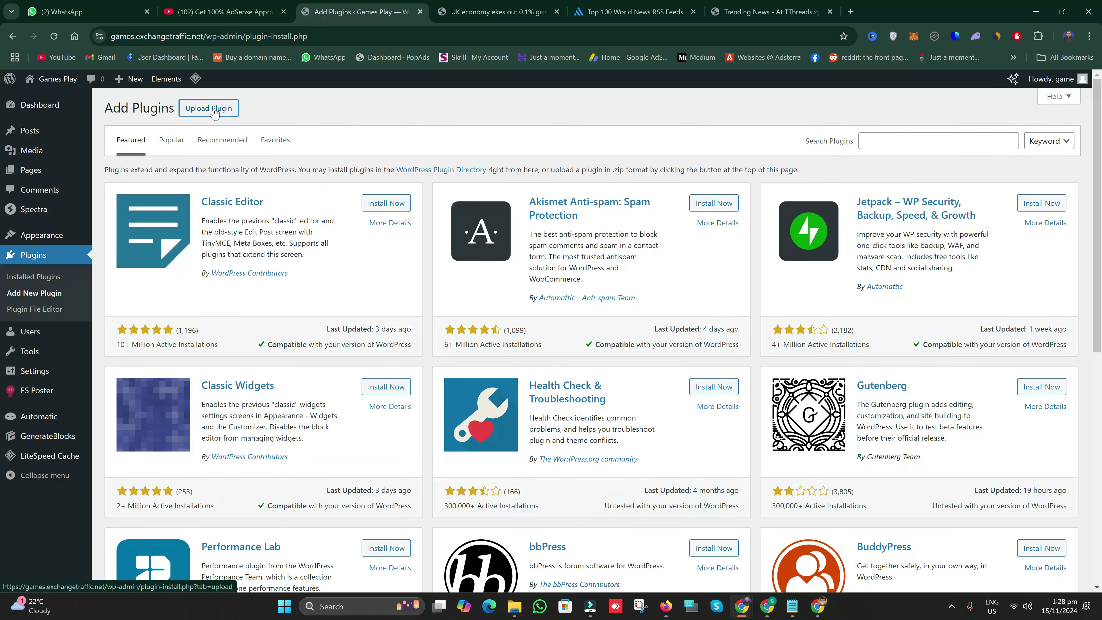
click(209, 108)
click(494, 215)
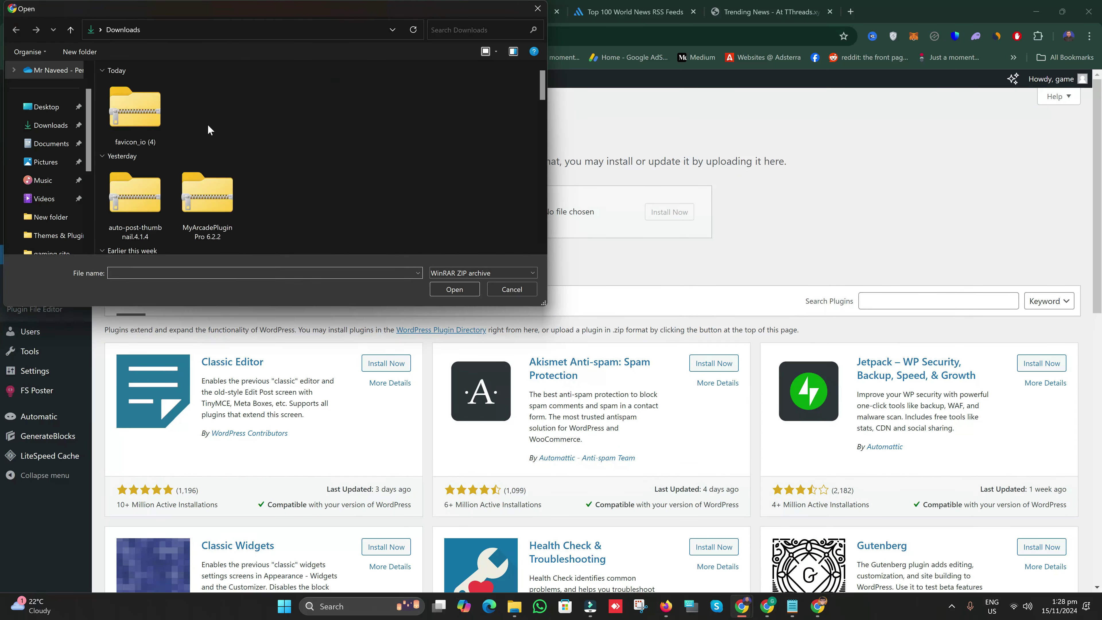
click(56, 106)
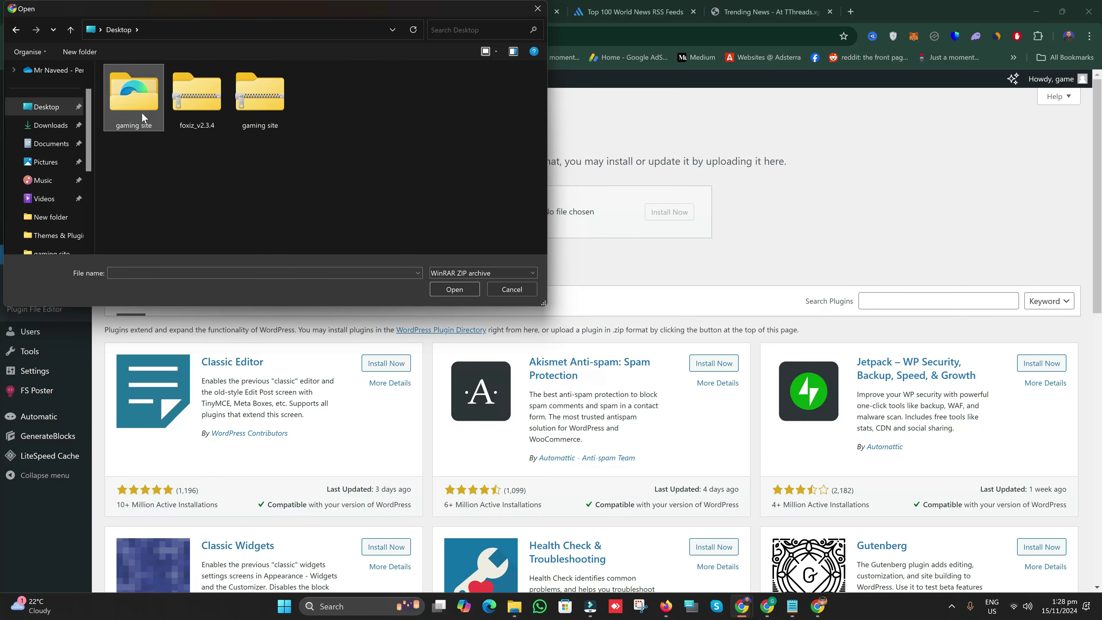
double_click(141, 112)
double_click(180, 89)
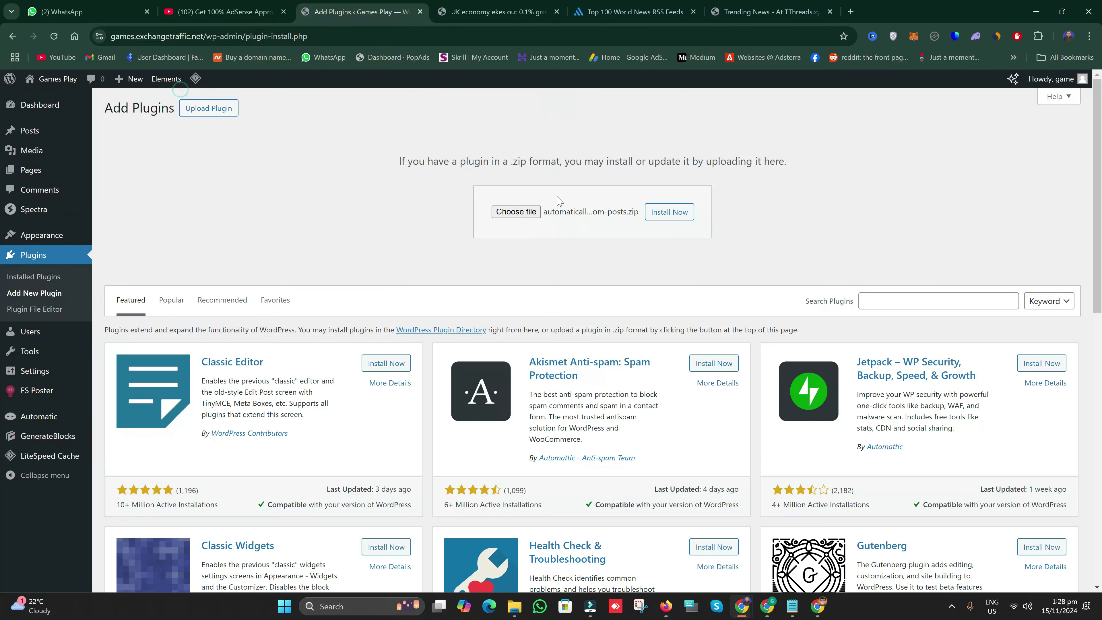
- Reselect automatically-remove-links-from-posts.zip as the upload file, then install and activate the plugin
click(639, 216)
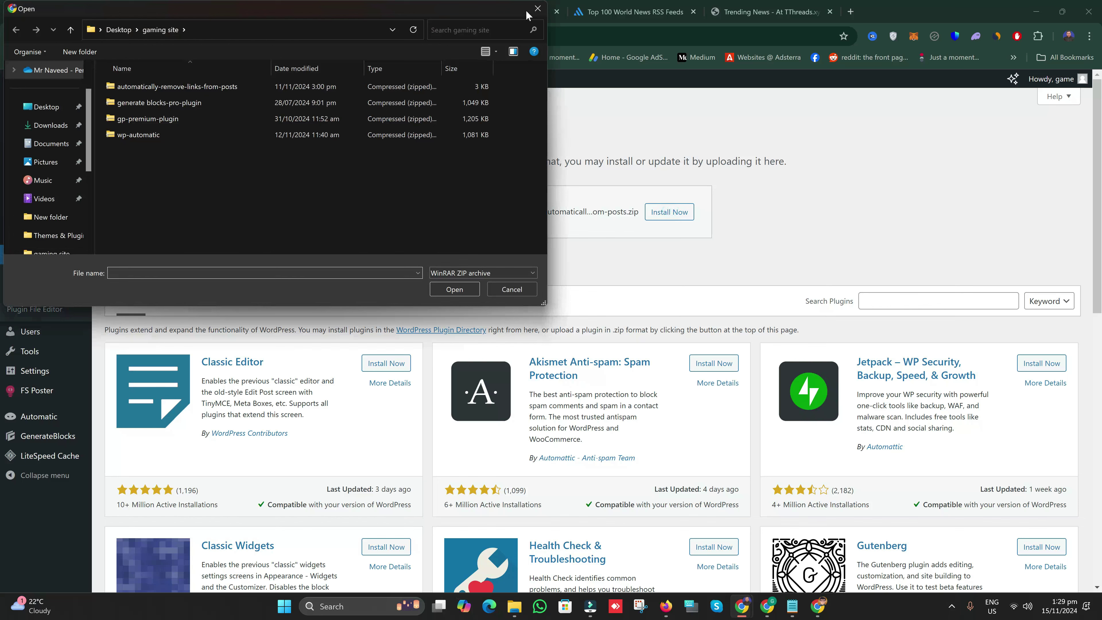
click(537, 10)
click(556, 221)
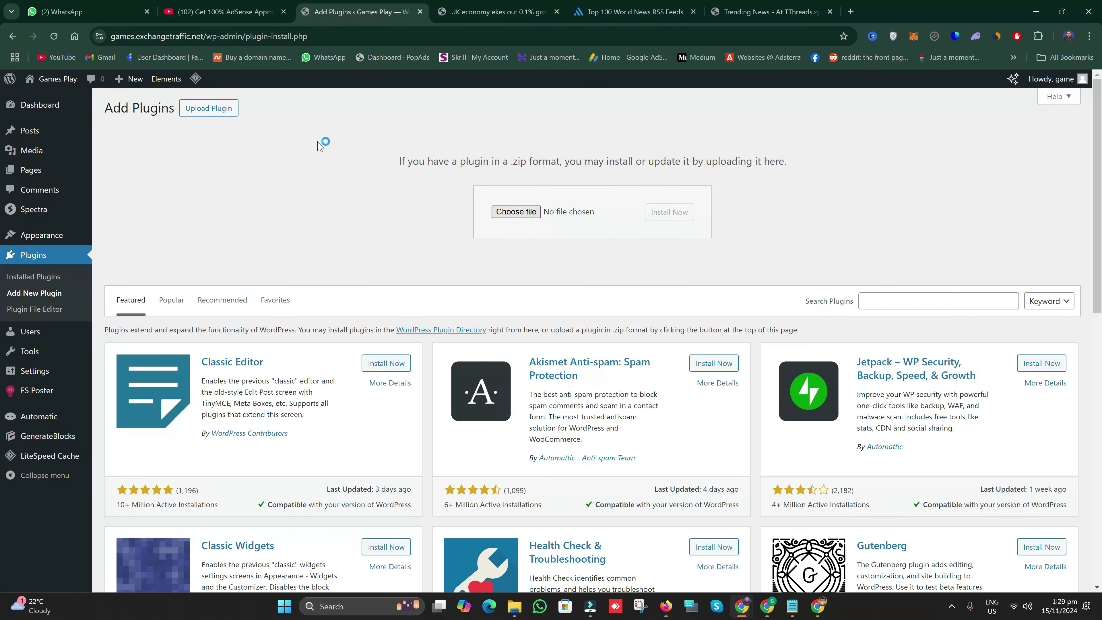
double_click(192, 90)
click(677, 221)
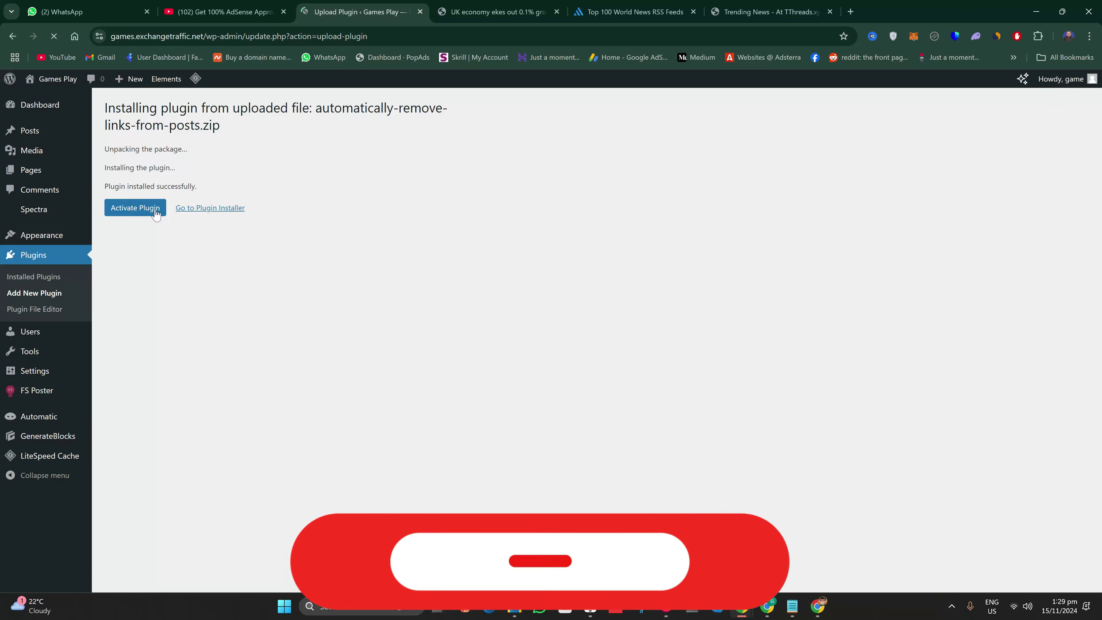
click(155, 209)
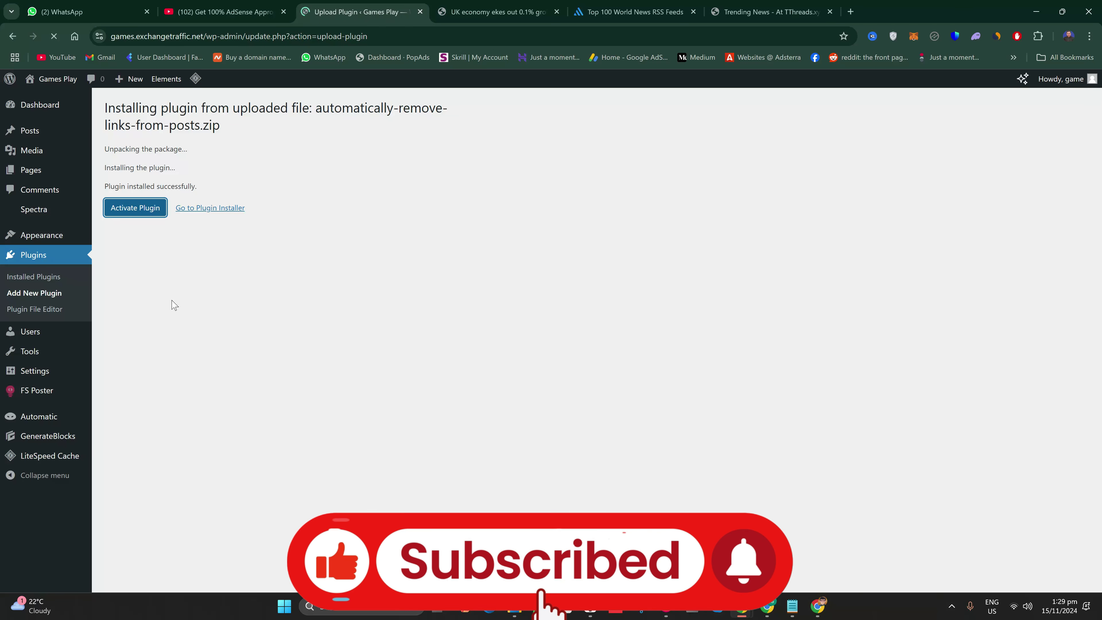
- Open the "global news" campaign from the campaign list and run it manually several more times
mouse_move(52, 422)
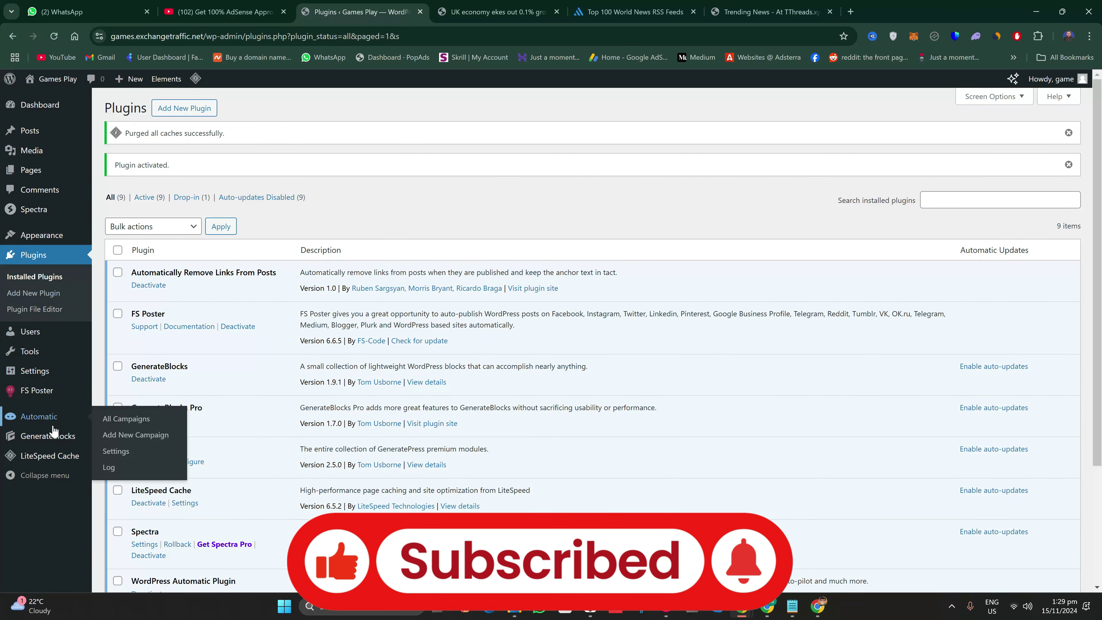
click(132, 421)
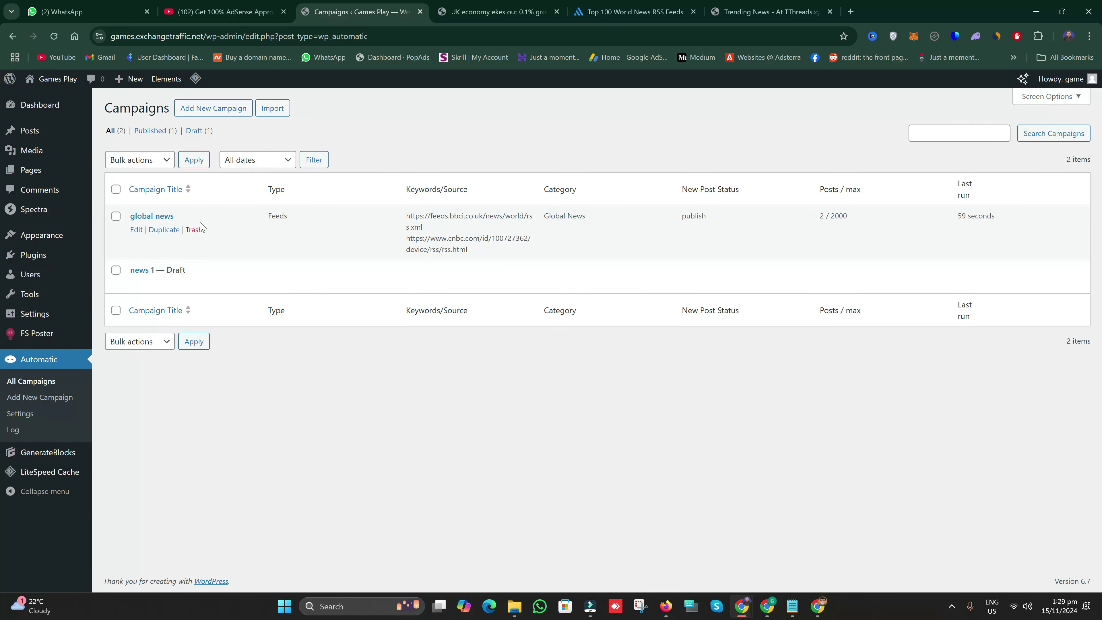
drag(132, 217, 187, 221)
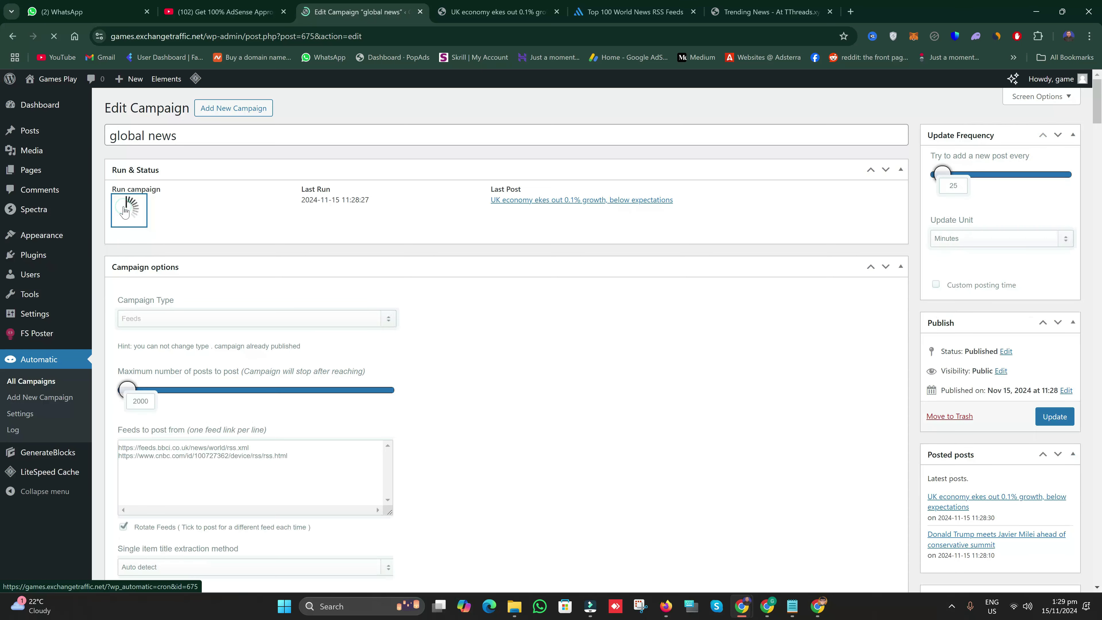
click(123, 207)
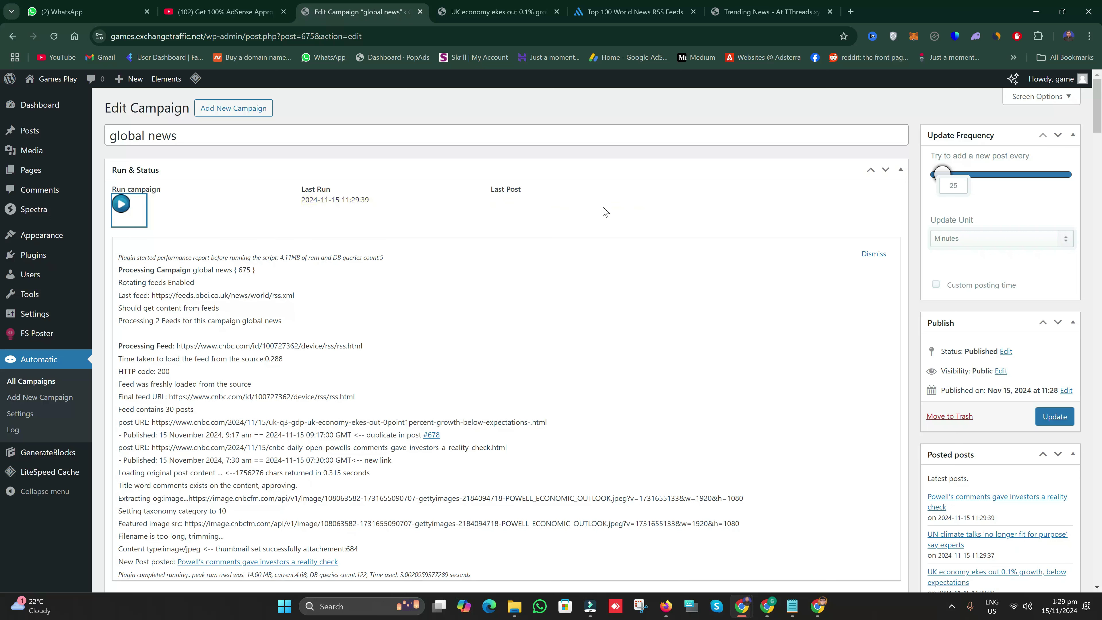
click(126, 205)
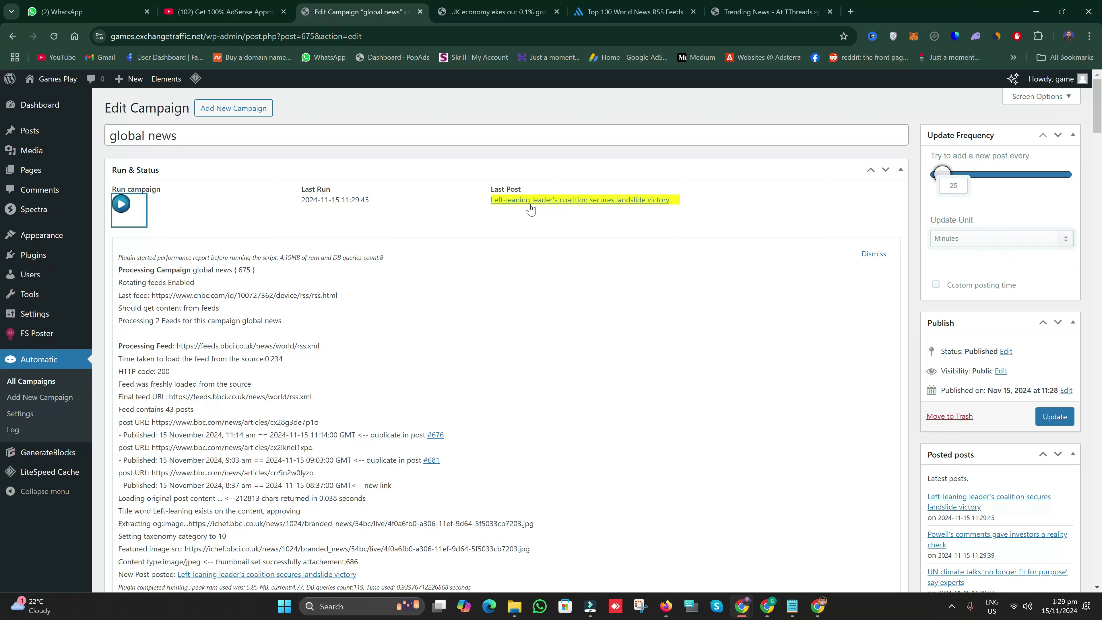
- Open the campaign's last post in a new tab beside the campaign and read through it for leftover links
right_click(533, 207)
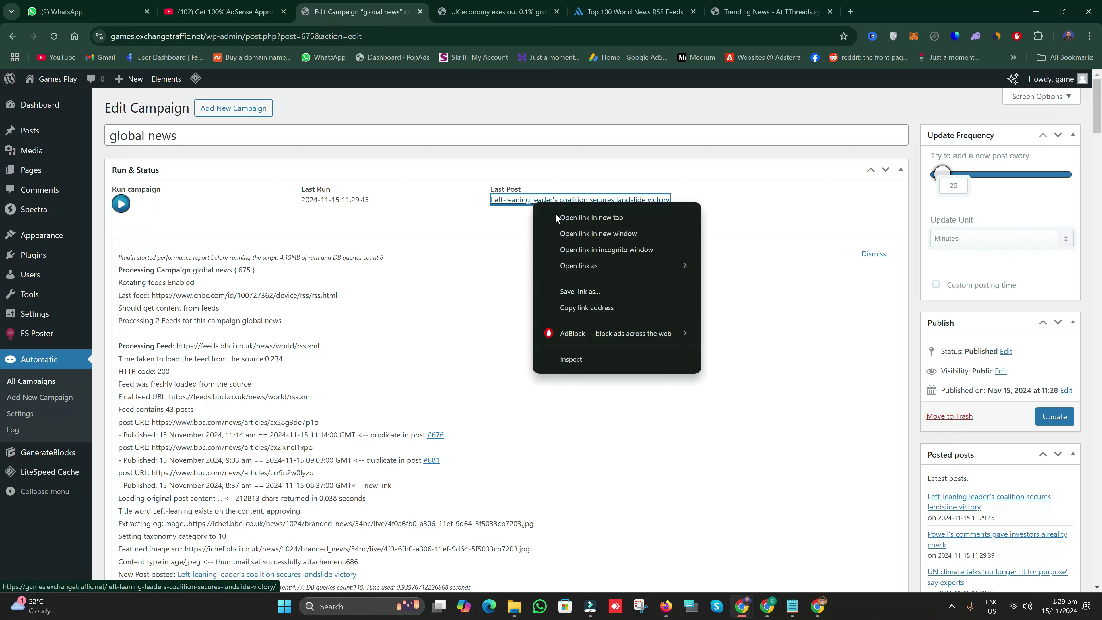
click(561, 215)
drag(629, 5, 511, 16)
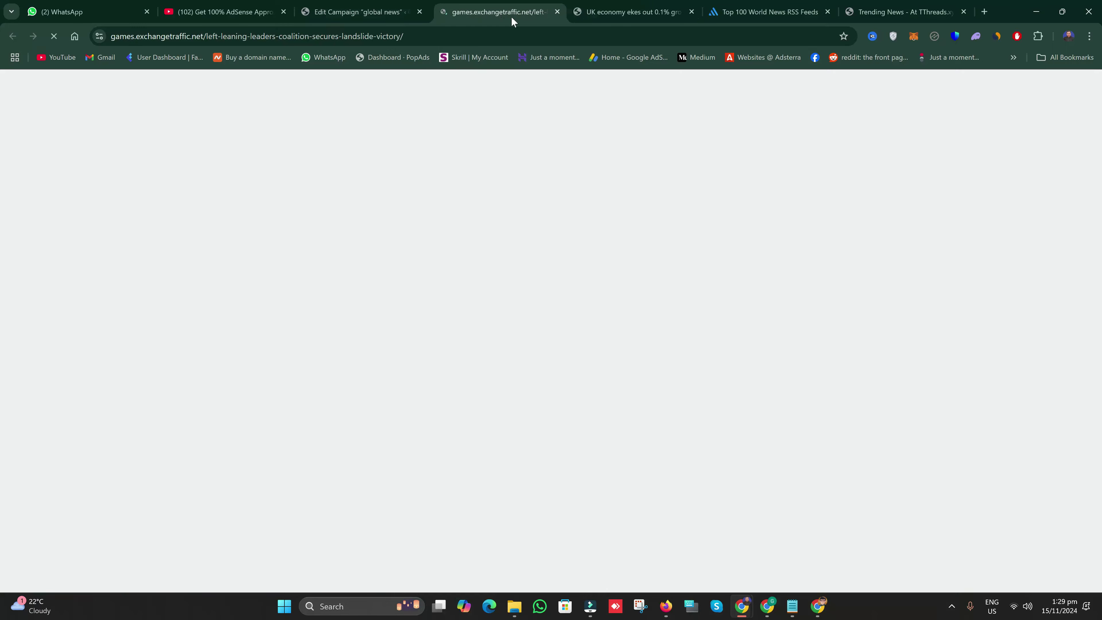
scroll(399, 315, down, 20)
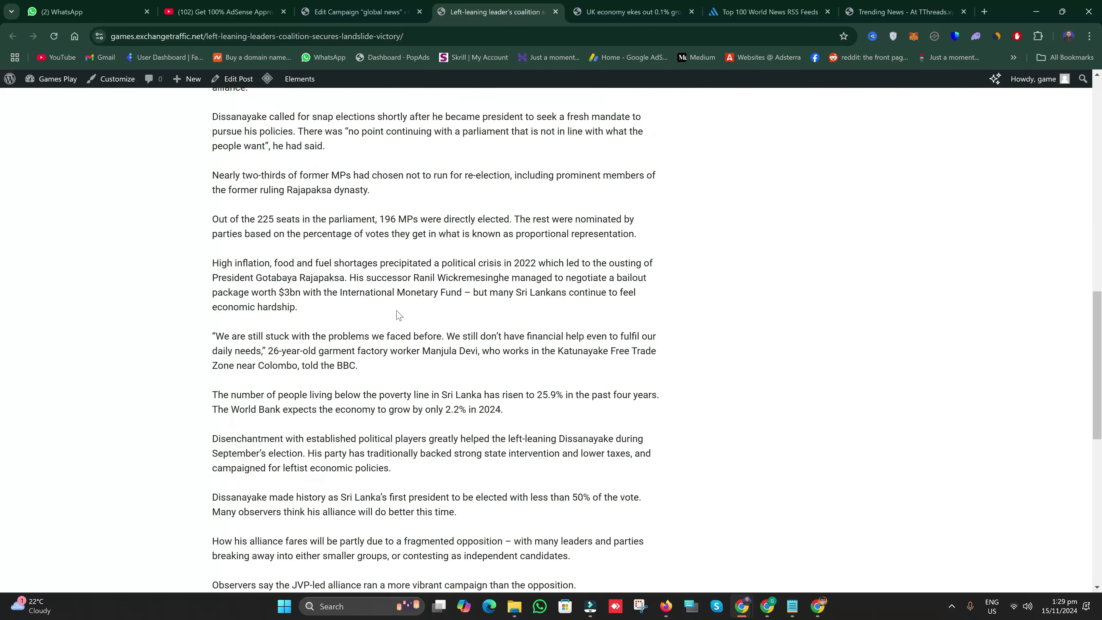
scroll(437, 338, up, 20)
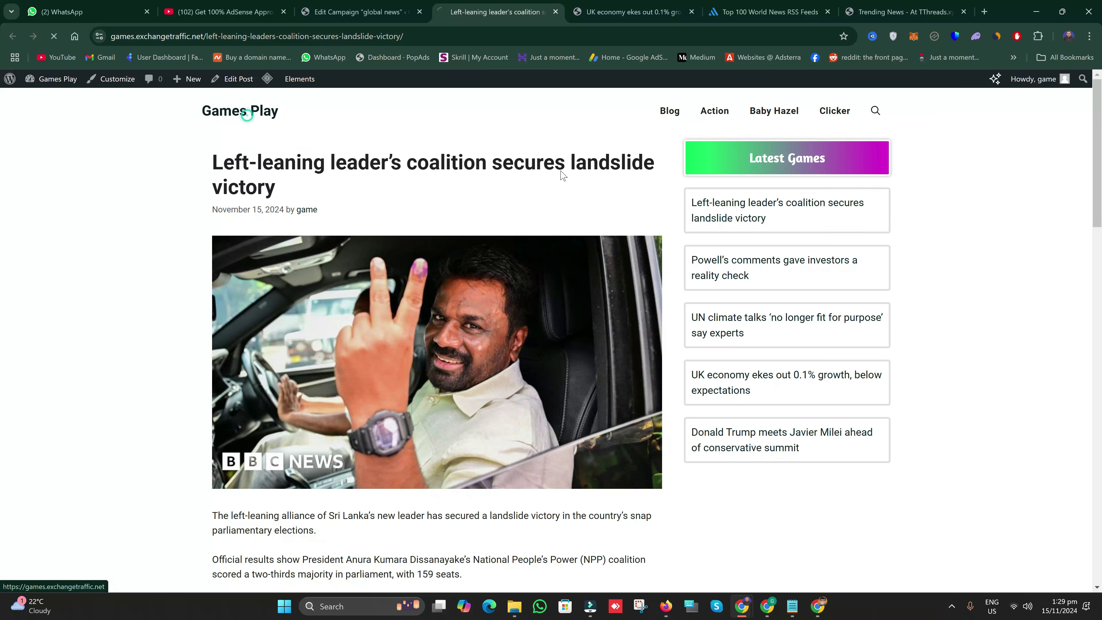
- Check the new posts on the site's home page and close the old UK economy article tab
scroll(631, 347, down, 5)
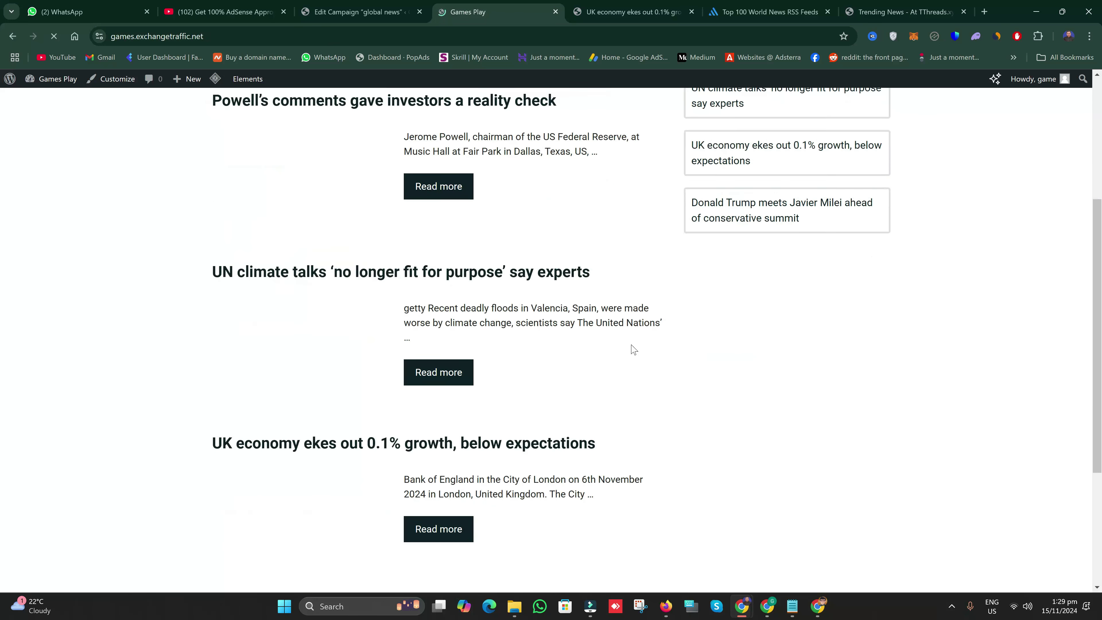
scroll(634, 350, up, 5)
click(693, 4)
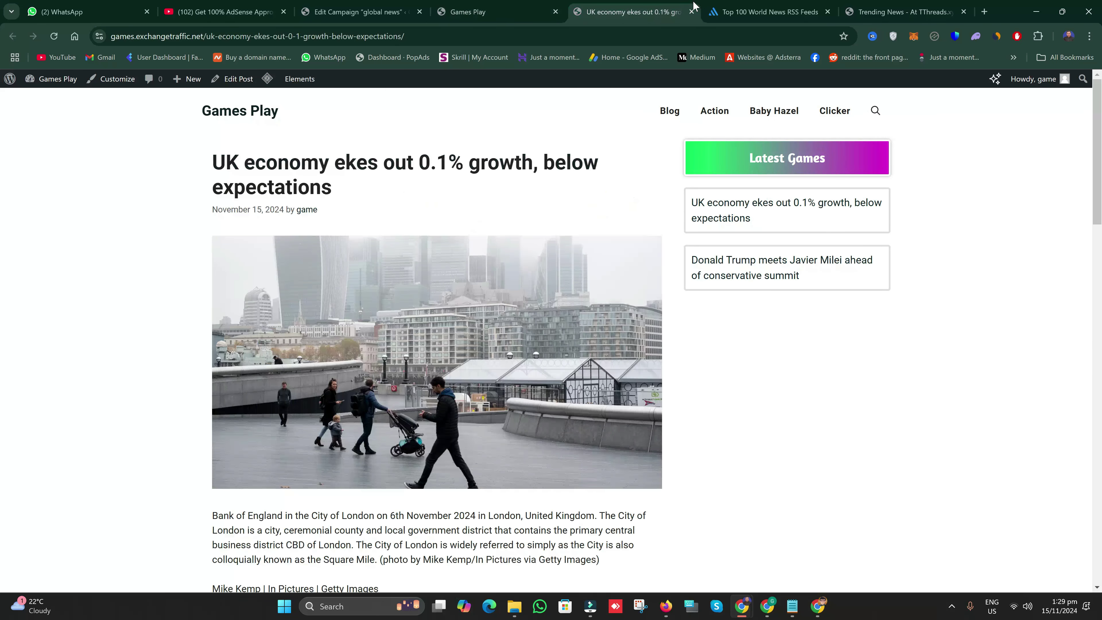
click(692, 12)
key(ctrl+shift+Tab)
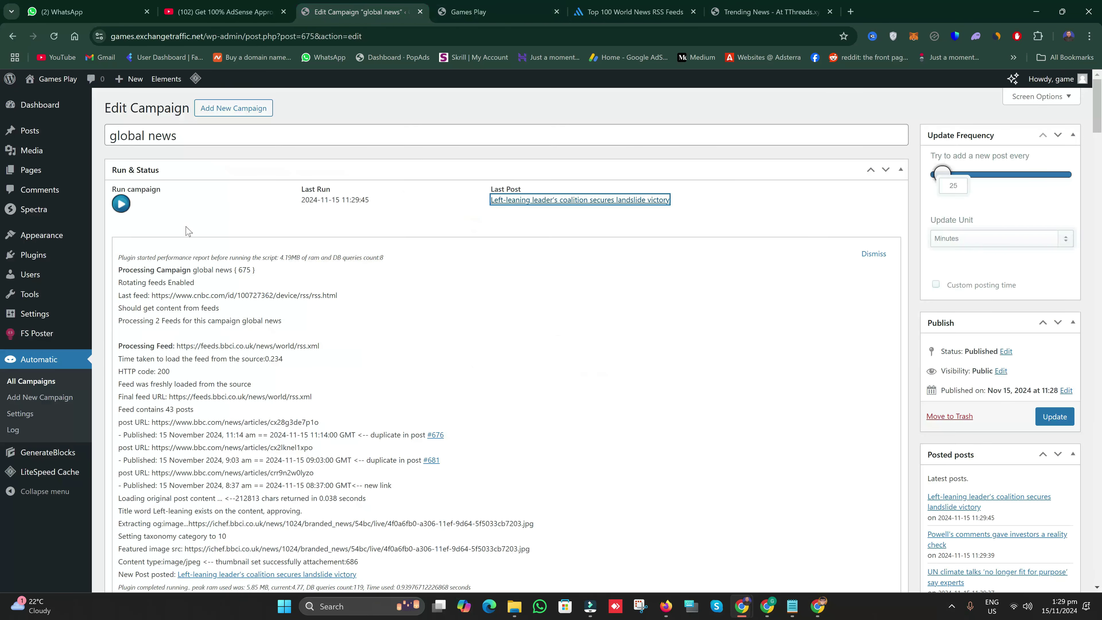
- Open the form for a new Automatic campaign and look through its AI Articles options
click(55, 403)
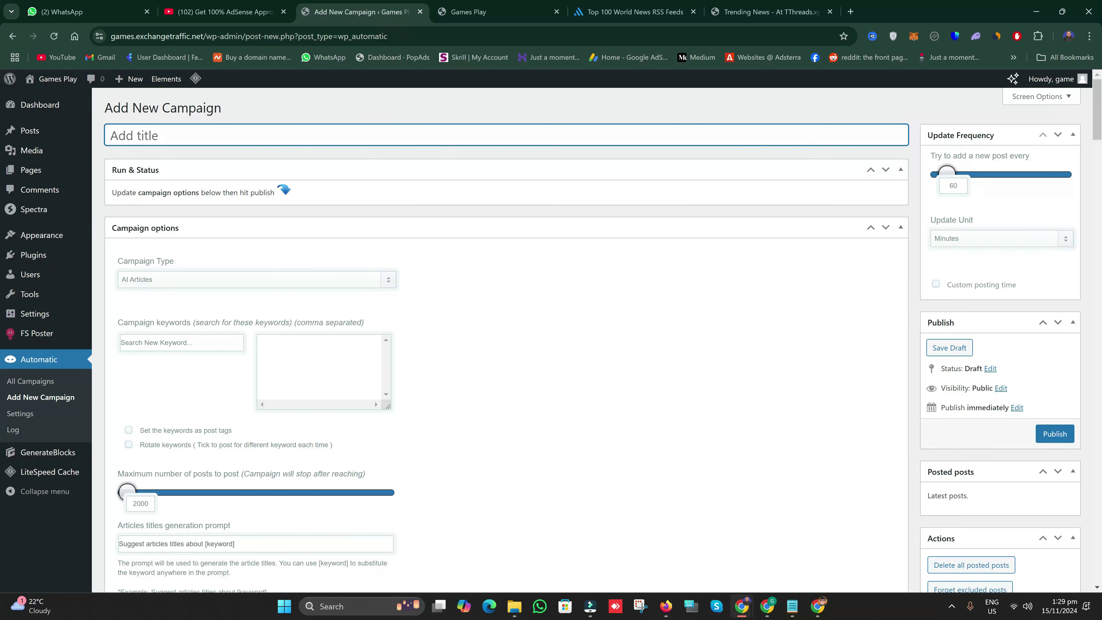
scroll(280, 465, down, 10)
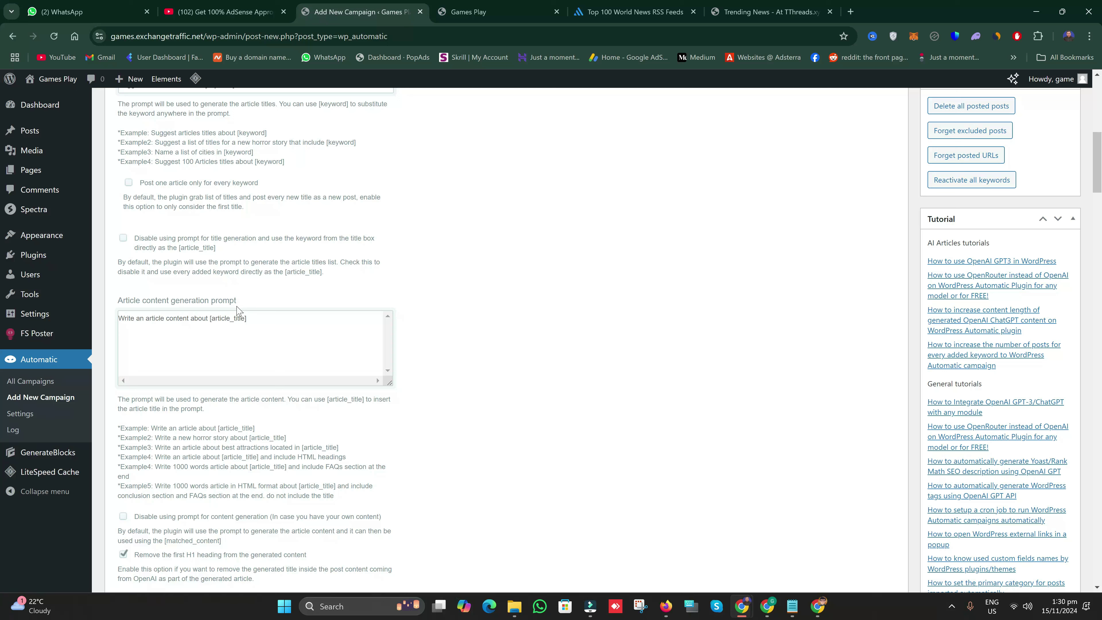
mouse_move(47, 146)
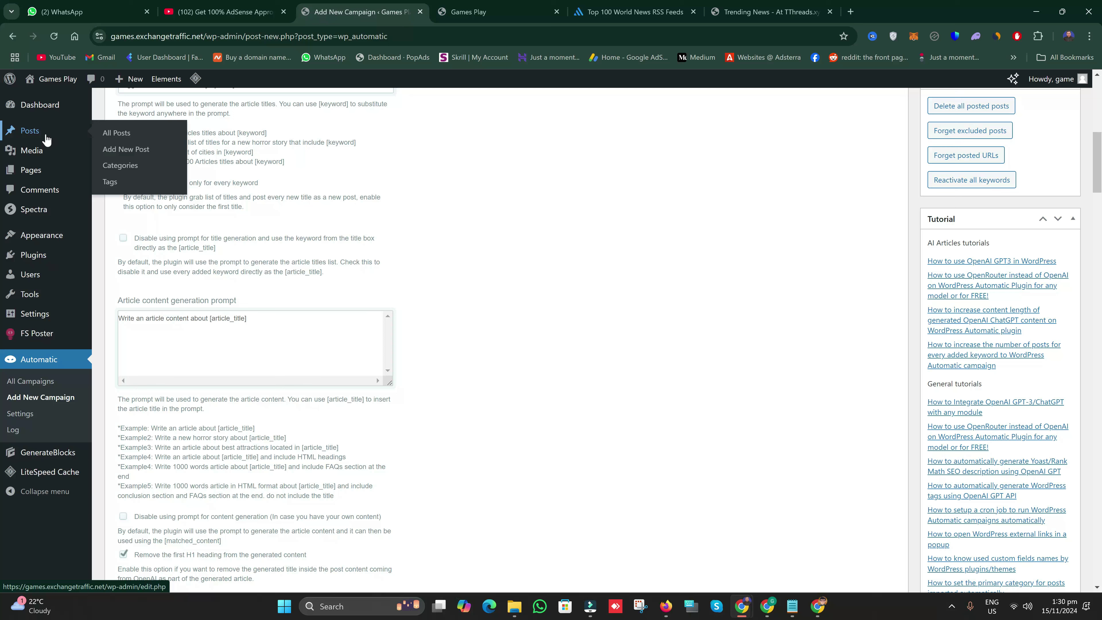
- Move the Trending News tab beside the site's home page tab and open the dashboard's list of all posts
click(457, 5)
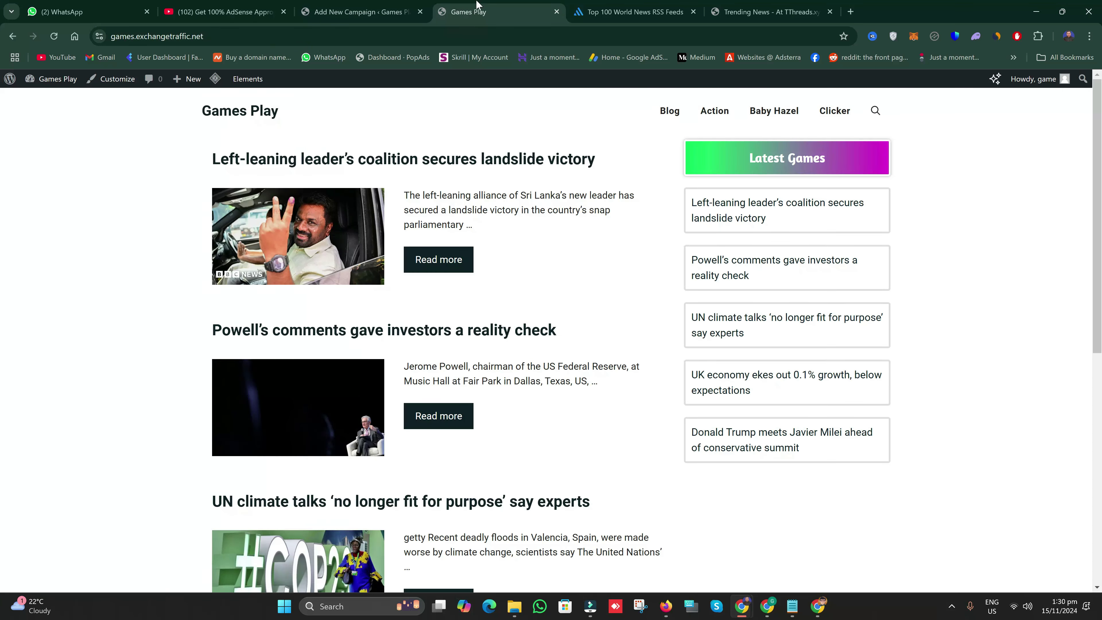
key(ctrl+9)
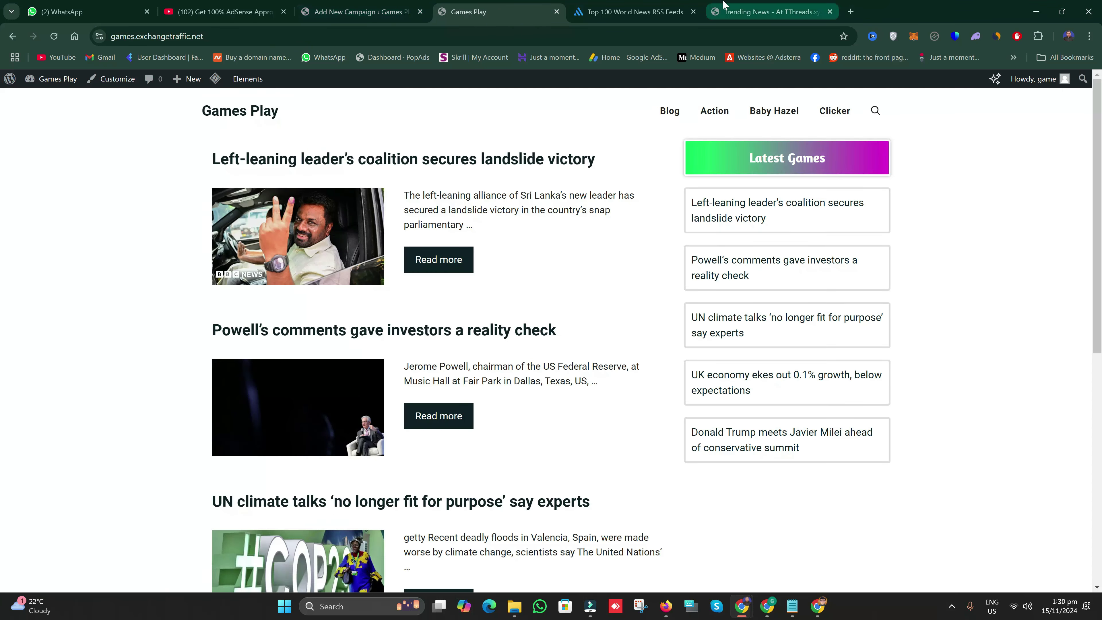
key(ctrl+shift+Page_Up)
click(347, 8)
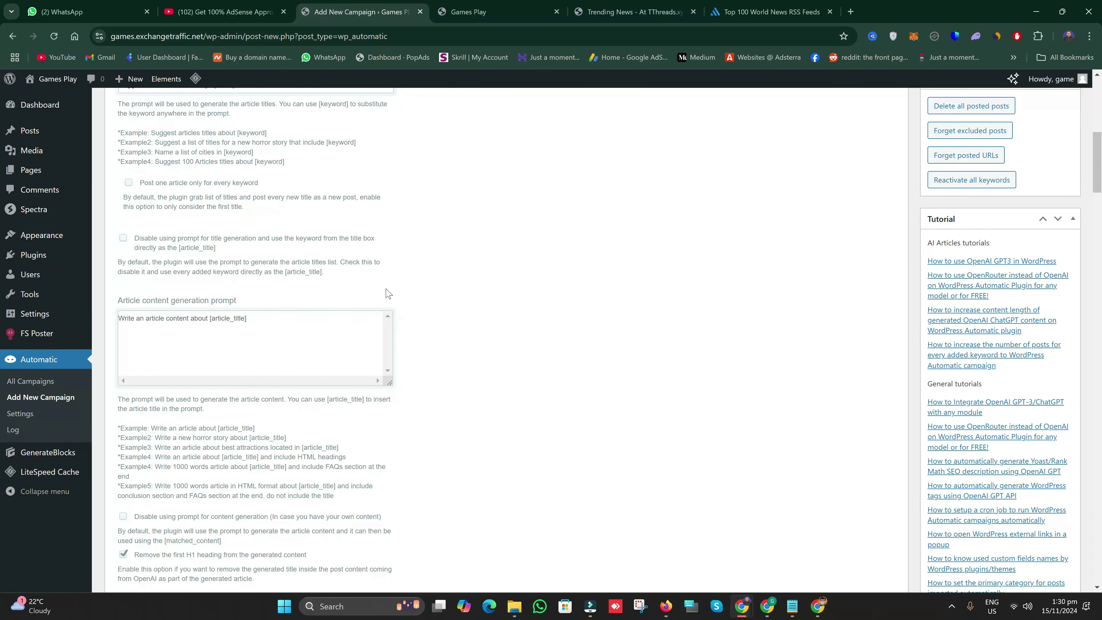
mouse_move(35, 136)
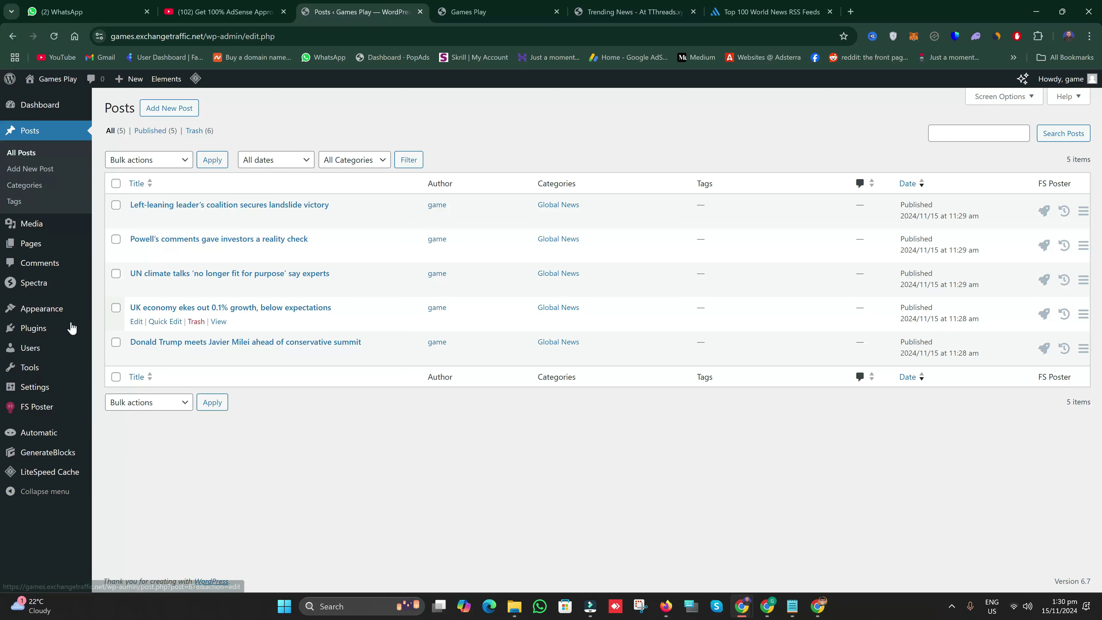
- Import the customizer settings file customheader.json into the GeneratePress theme and accept overwriting the existing settings
mouse_move(57, 315)
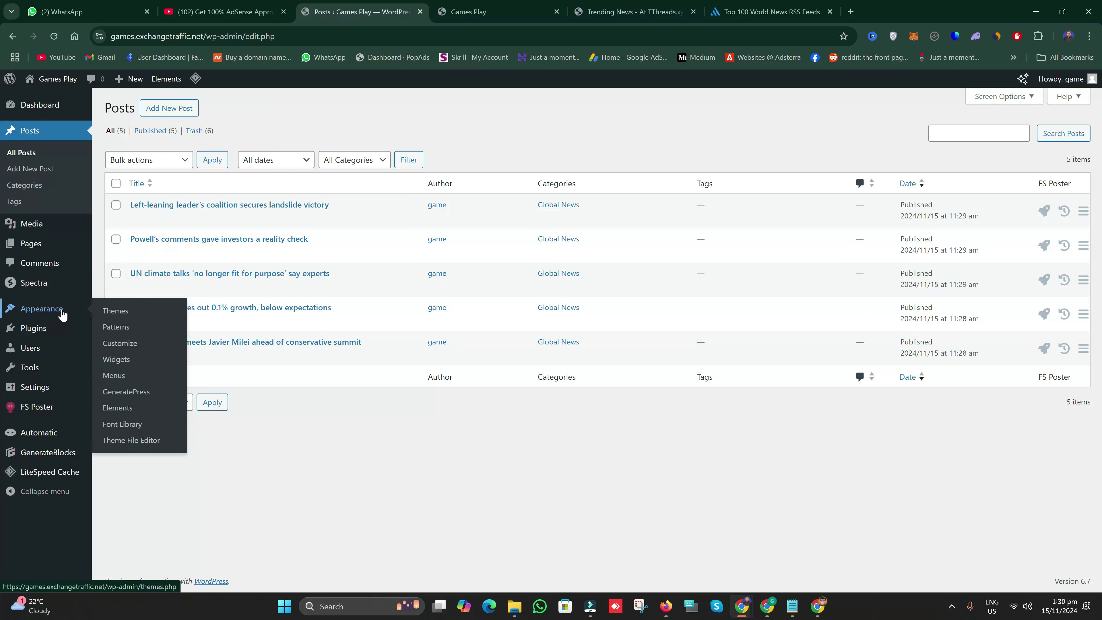
click(136, 393)
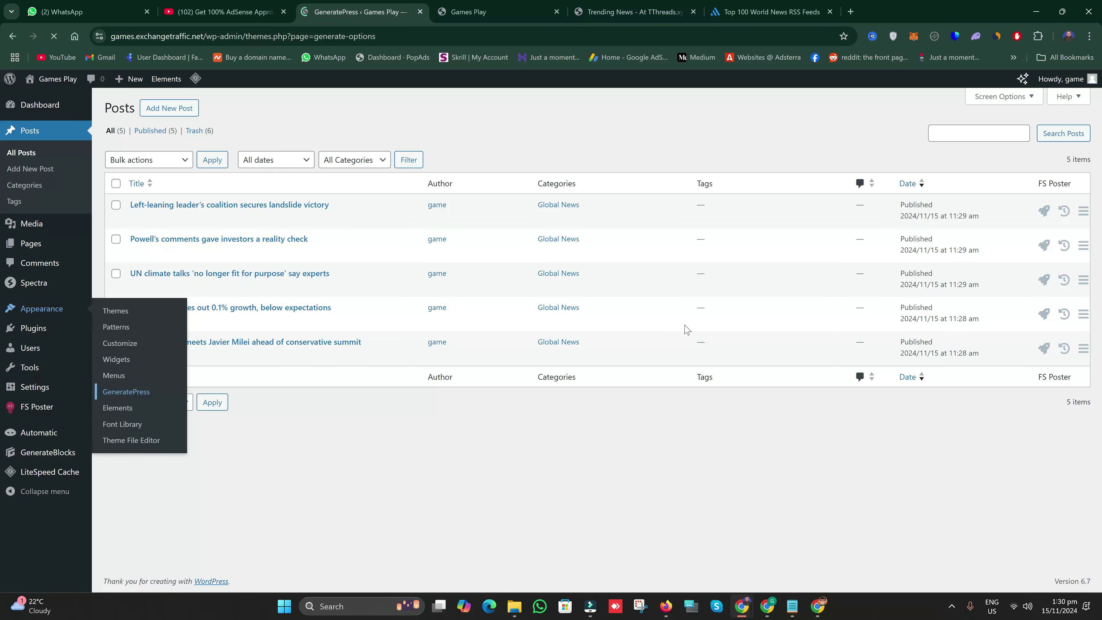
scroll(858, 307, down, 2)
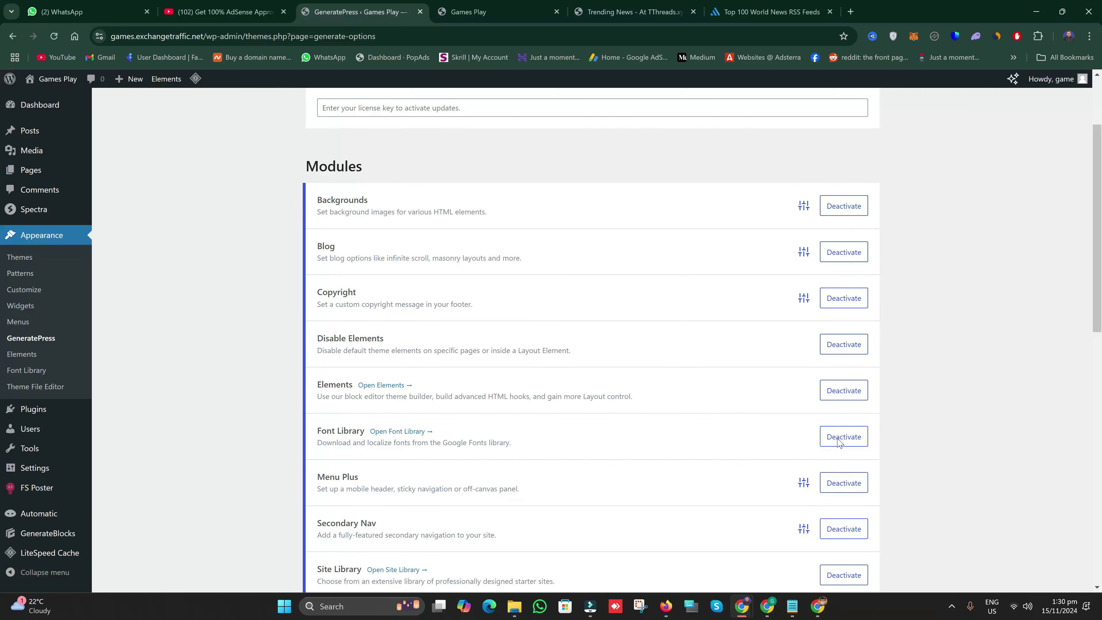
scroll(838, 439, down, 6)
scroll(795, 347, down, 5)
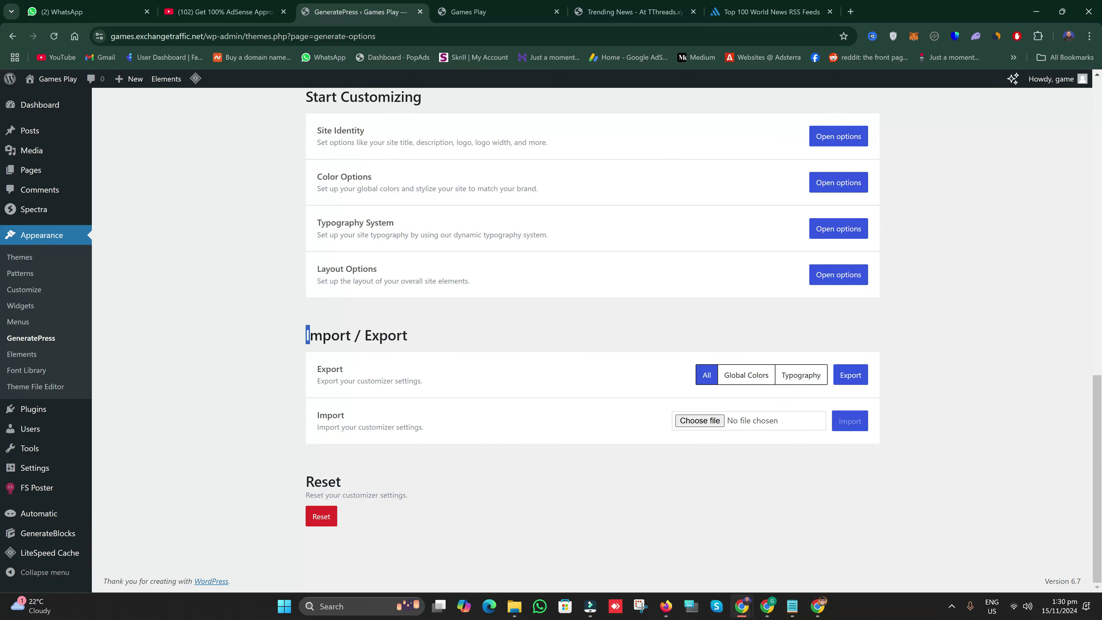
drag(308, 335, 450, 344)
click(453, 346)
click(710, 429)
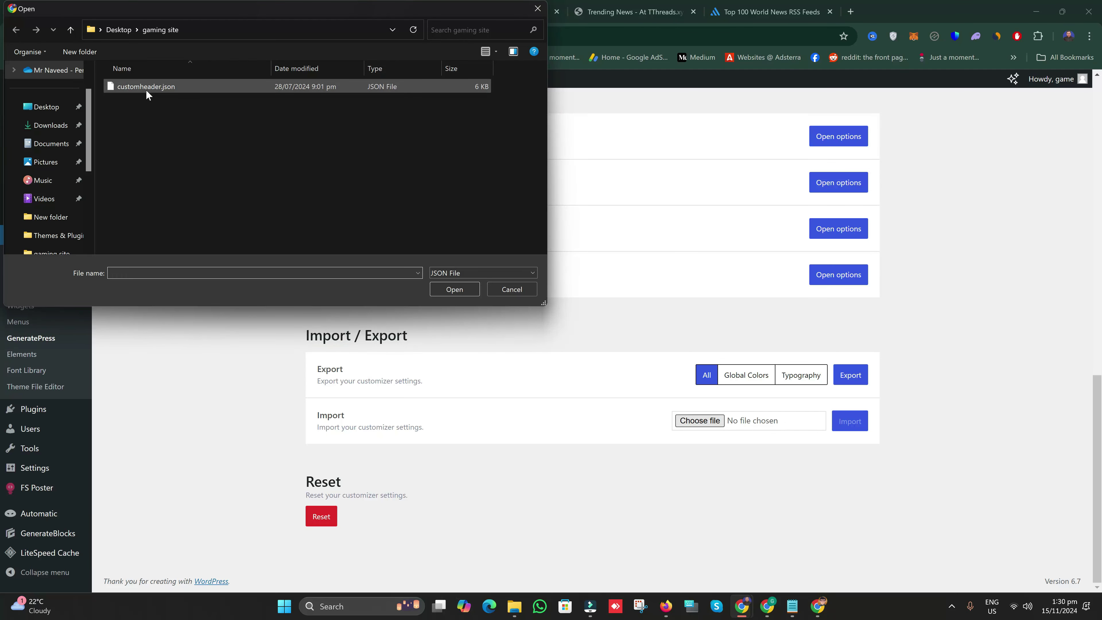
double_click(146, 87)
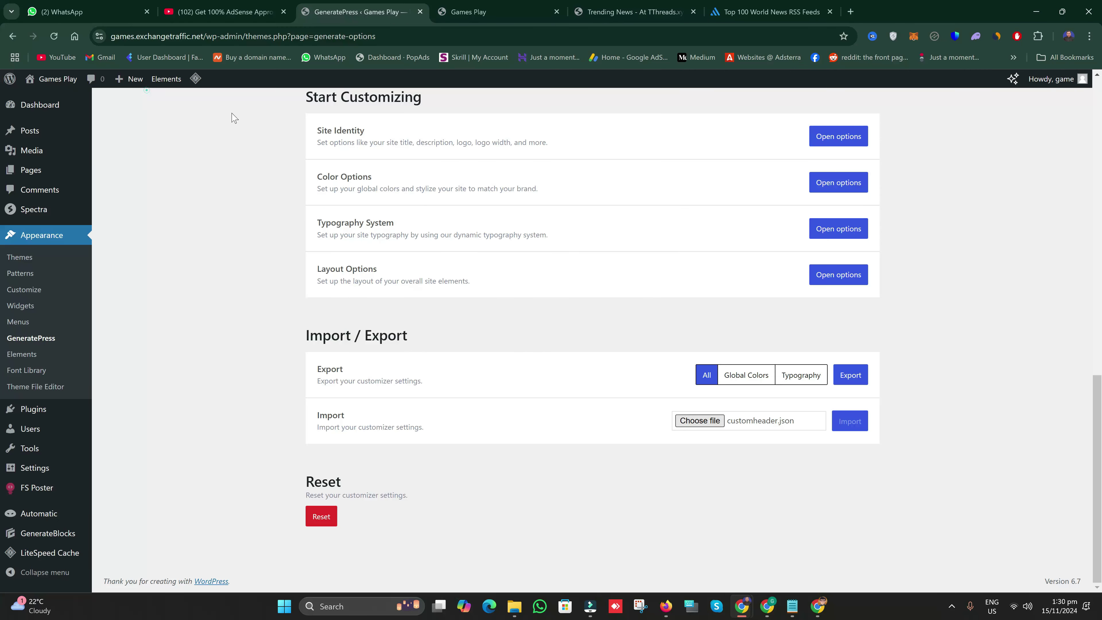
click(847, 423)
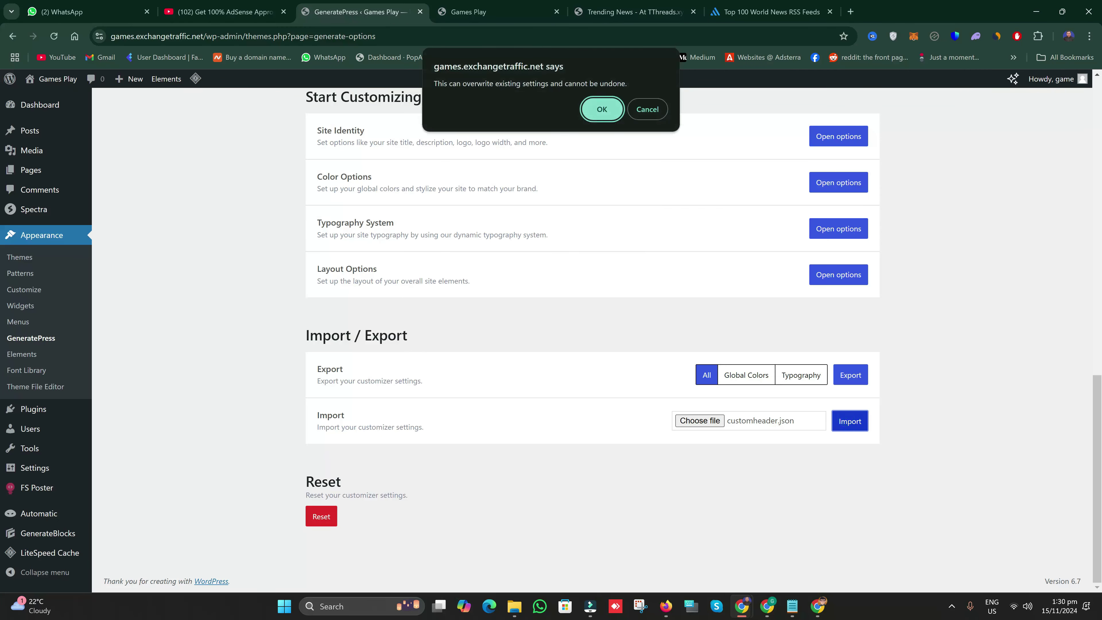
key(Return)
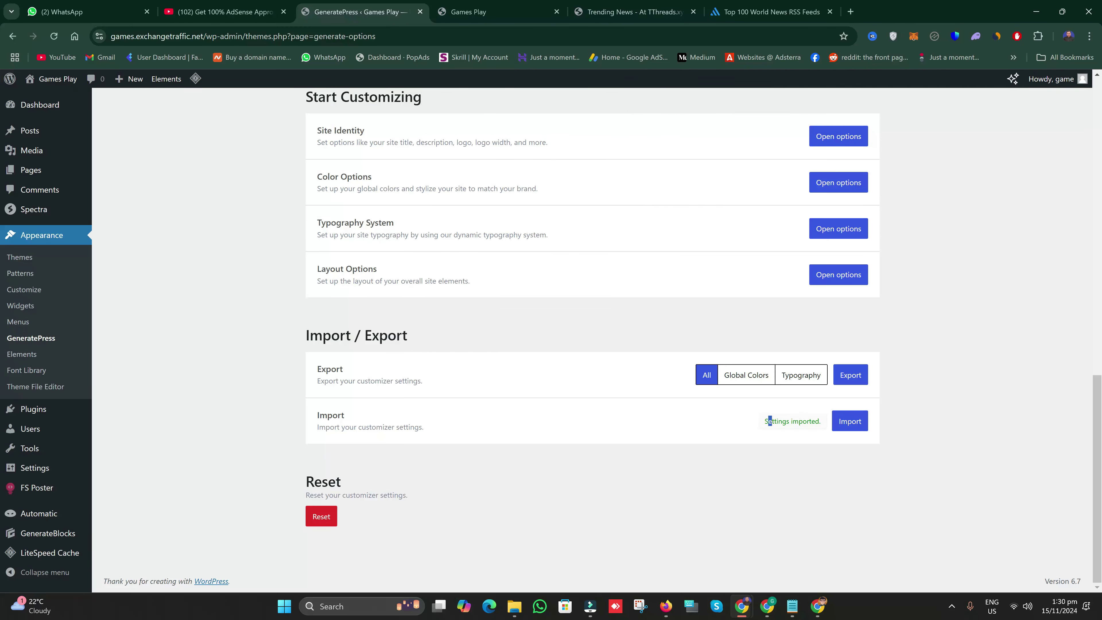
drag(810, 421, 768, 420)
- Run the WordPress importer and upload the file "main file .elements.xml"
mouse_move(38, 455)
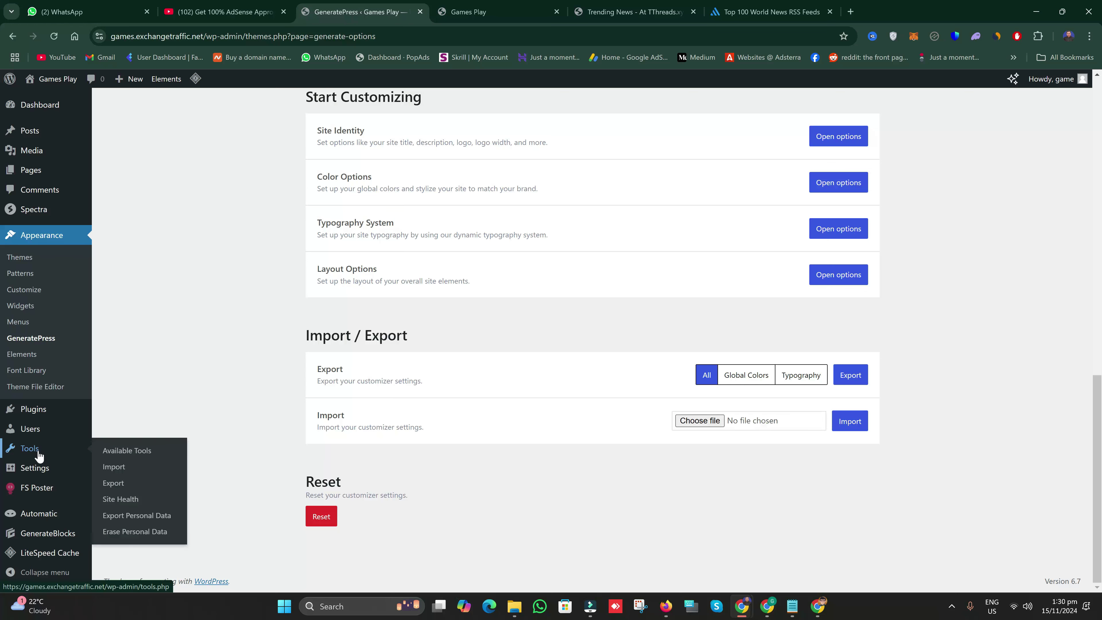
click(123, 472)
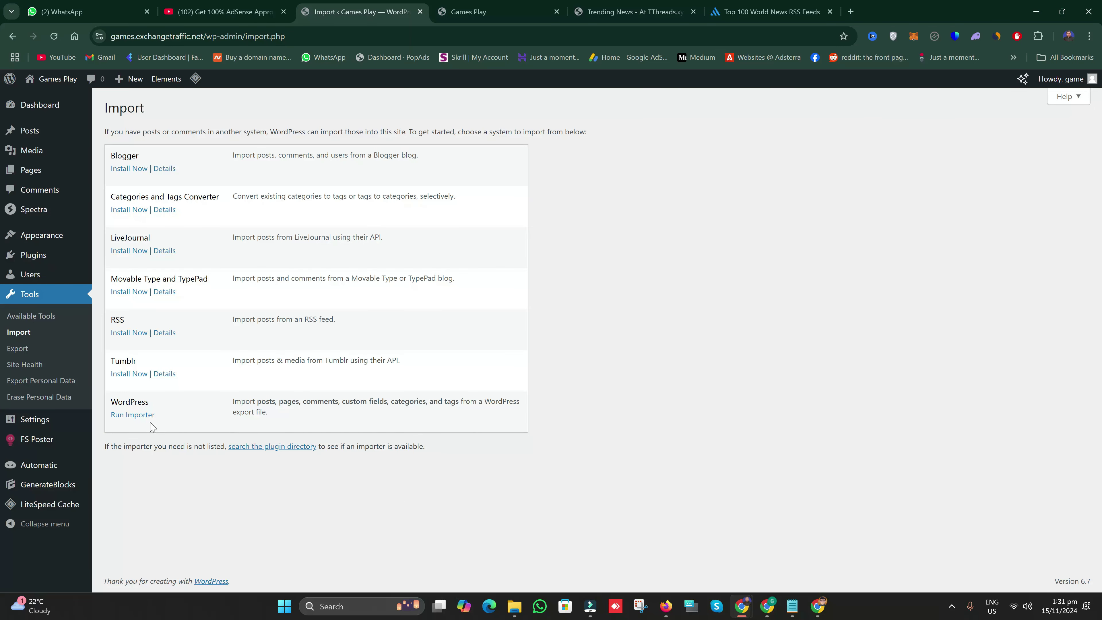
drag(154, 402, 125, 402)
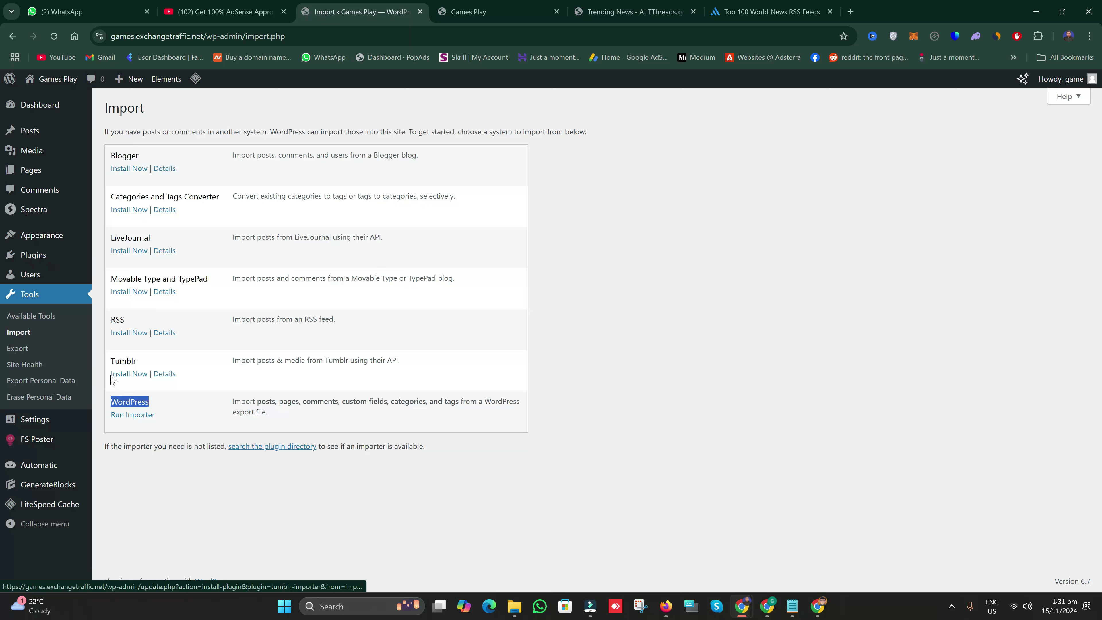
drag(116, 375, 161, 410)
click(133, 416)
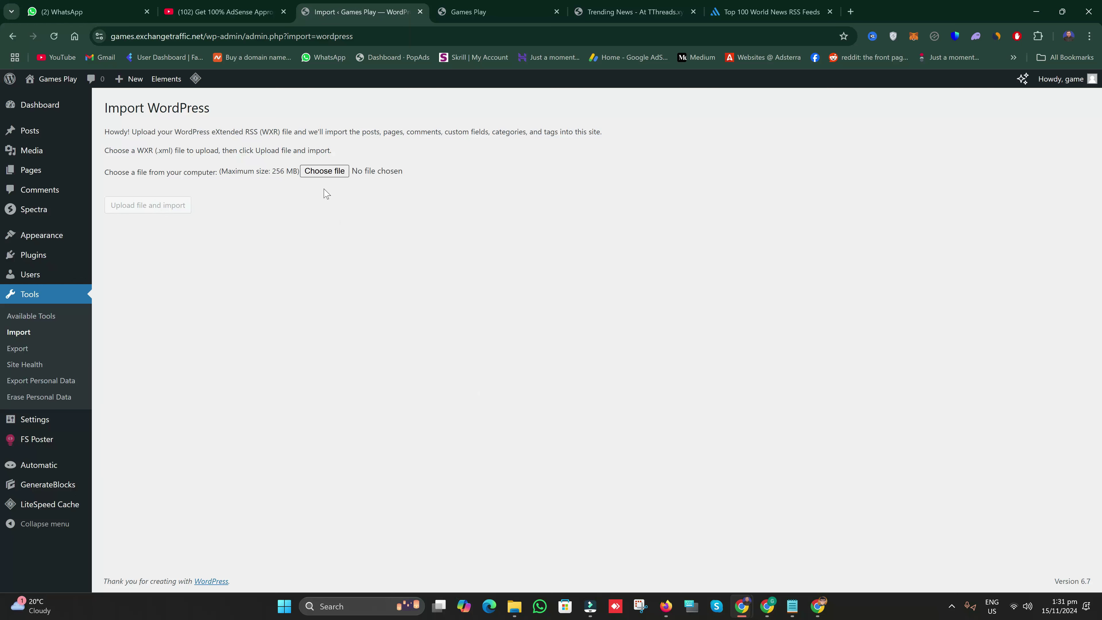
click(325, 171)
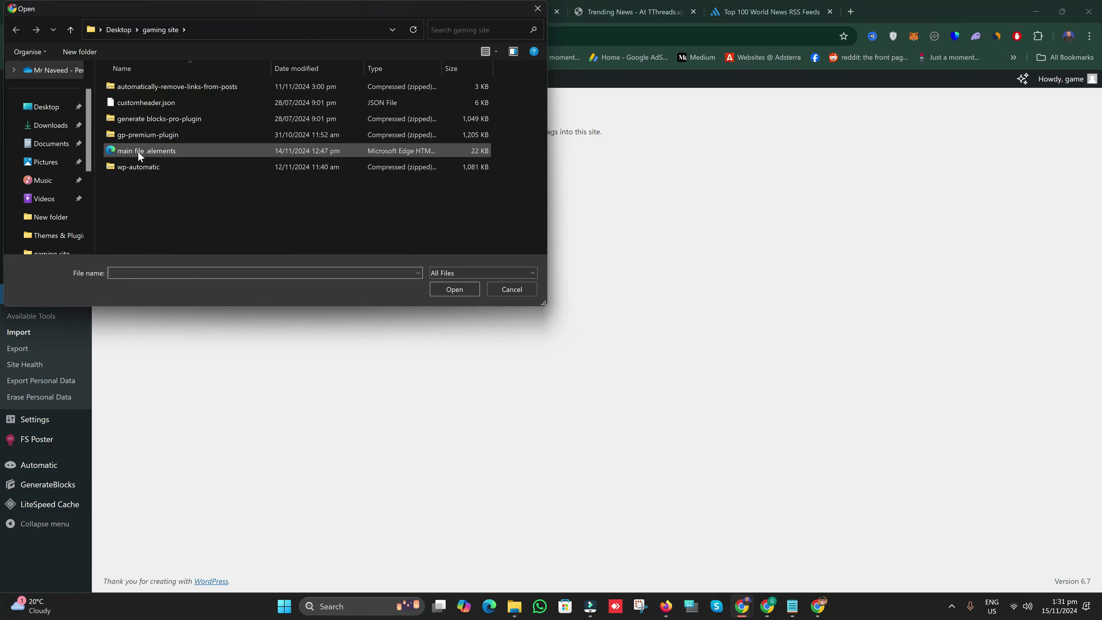
double_click(154, 152)
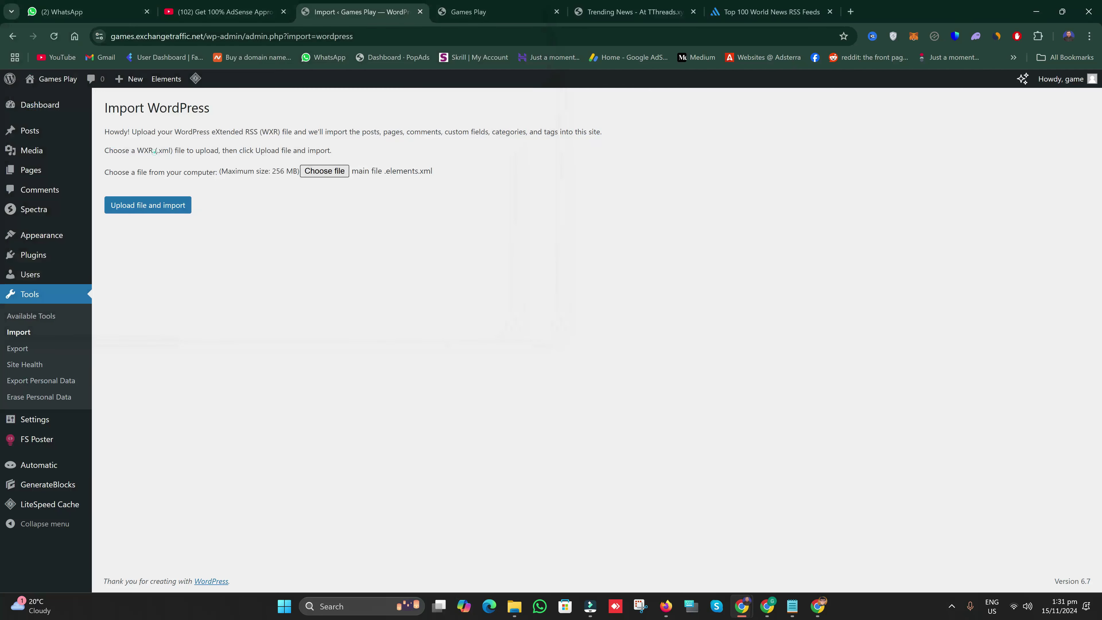
click(170, 214)
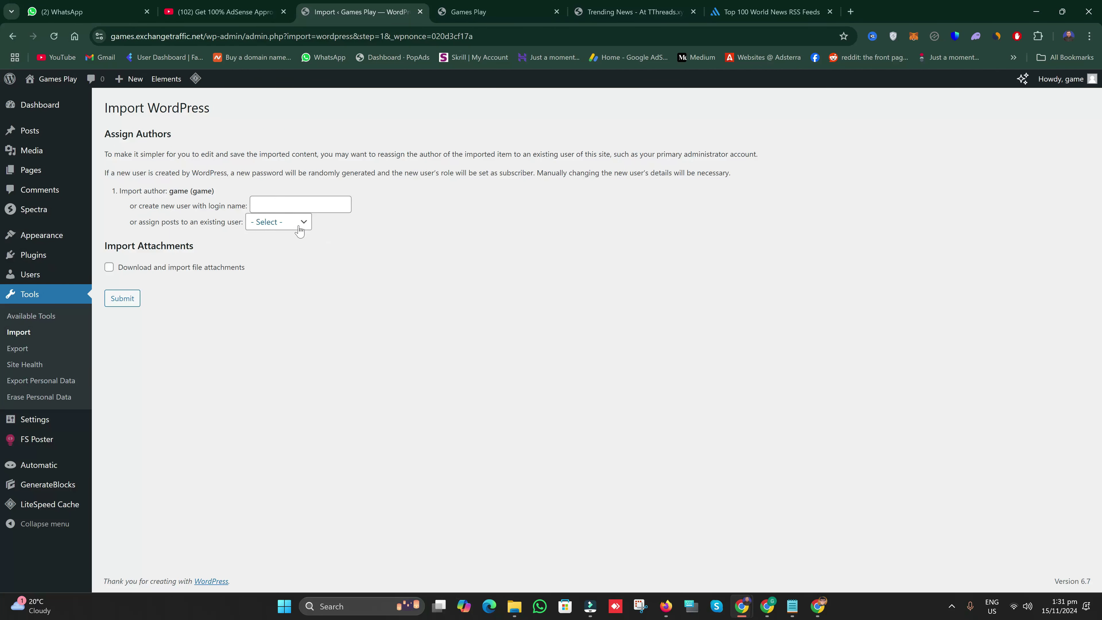
- Assign the imported posts to the existing user game and submit the import without file attachments
click(299, 222)
click(295, 252)
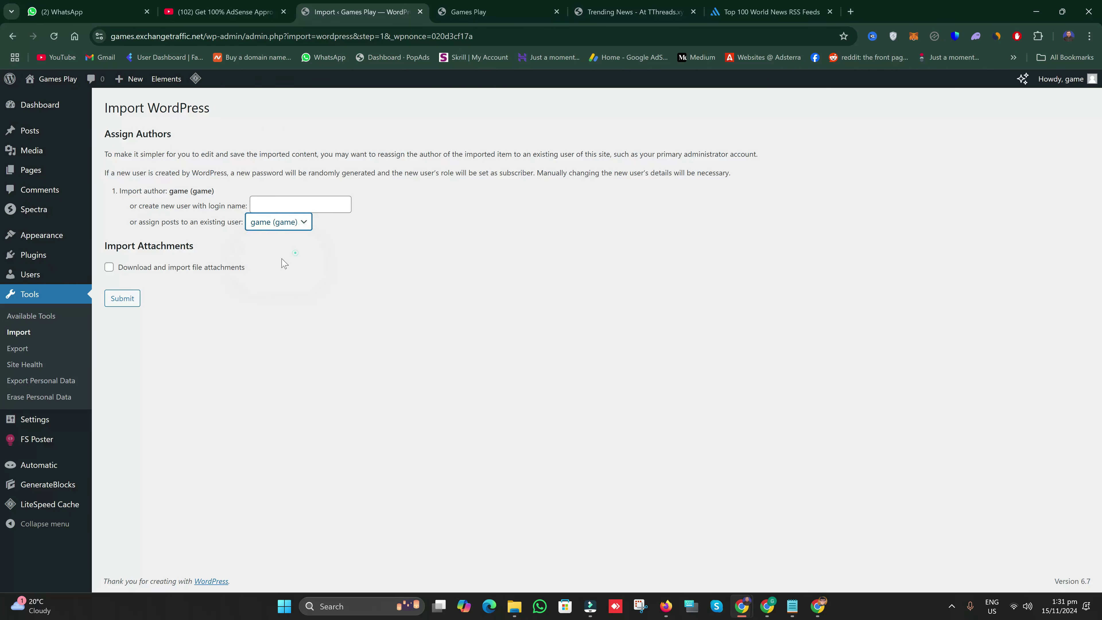
click(122, 298)
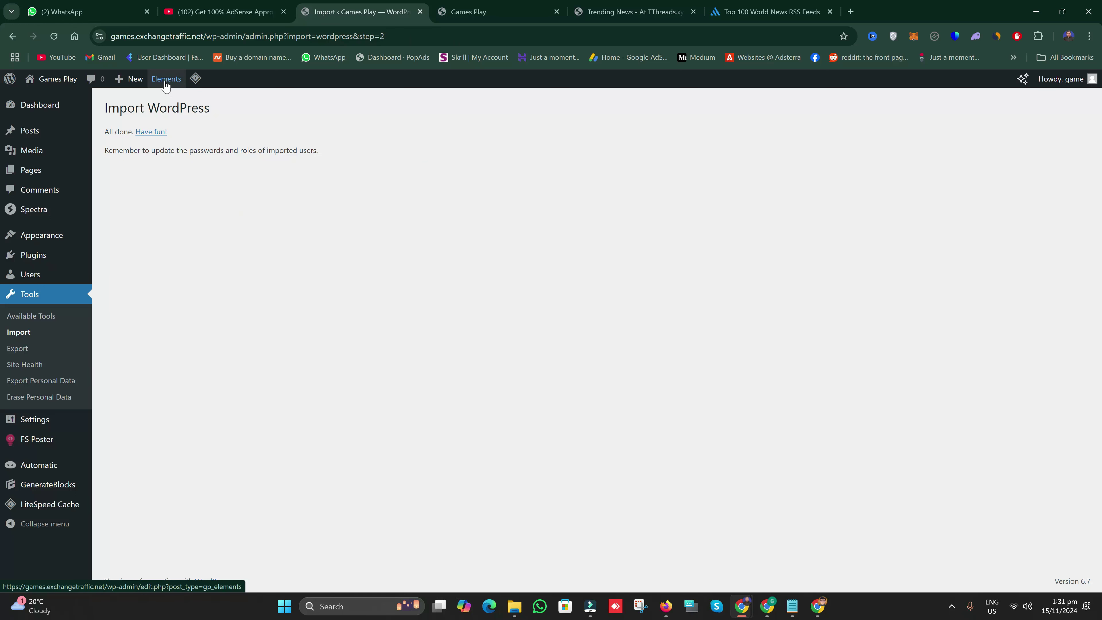
- Open the theme's Elements list and compare the imported templates with the site's home page and the Trending News site
mouse_move(49, 239)
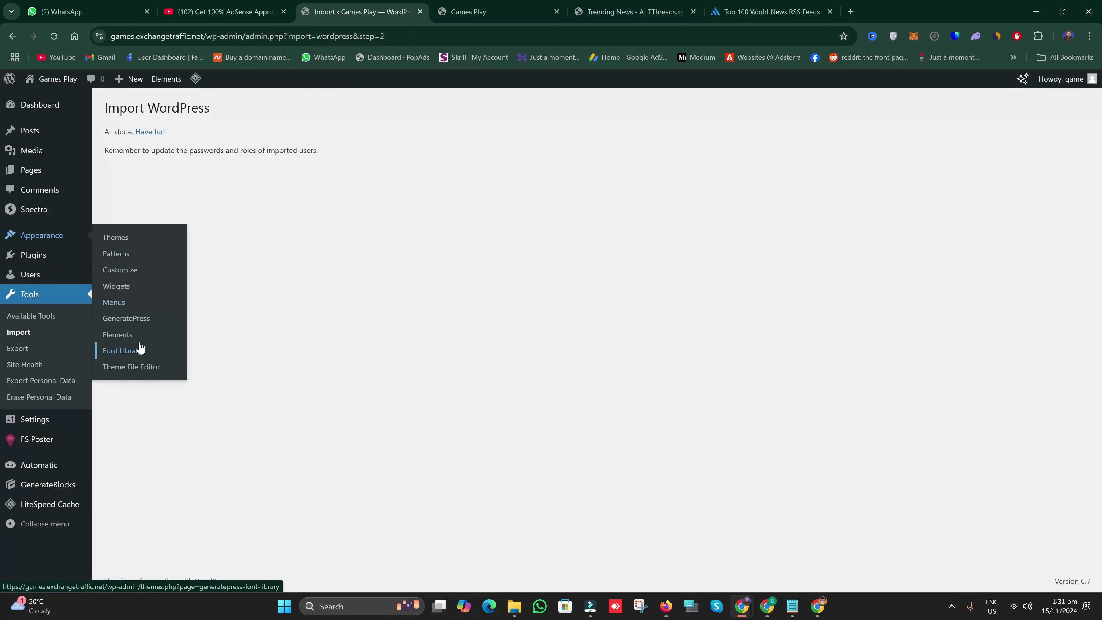
click(133, 337)
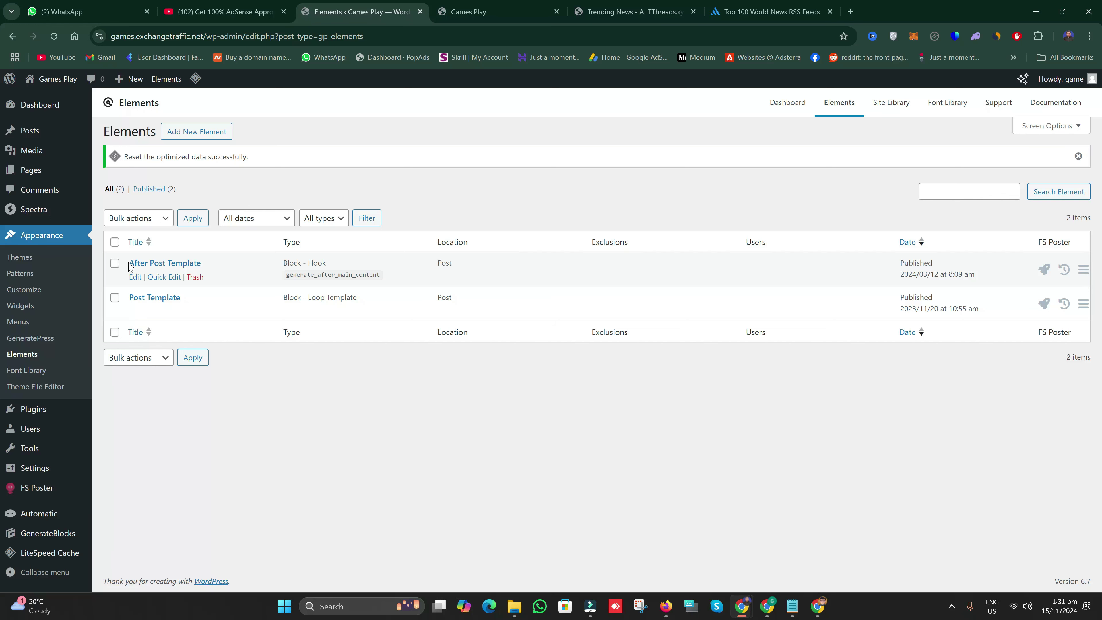
drag(128, 263, 133, 299)
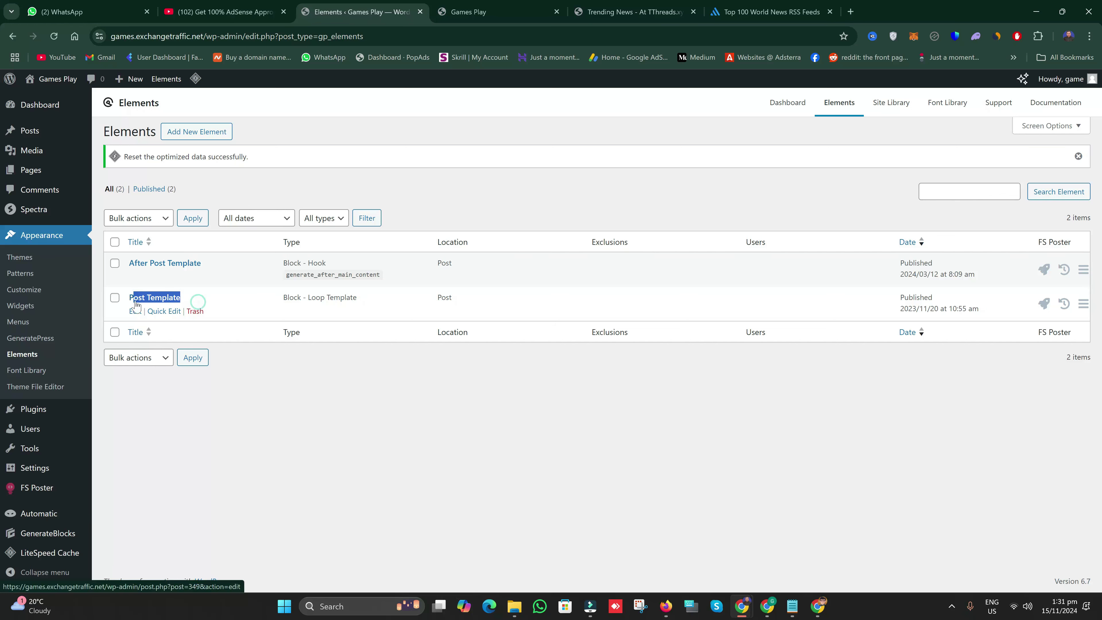
click(639, 2)
drag(222, 331, 869, 491)
click(503, 11)
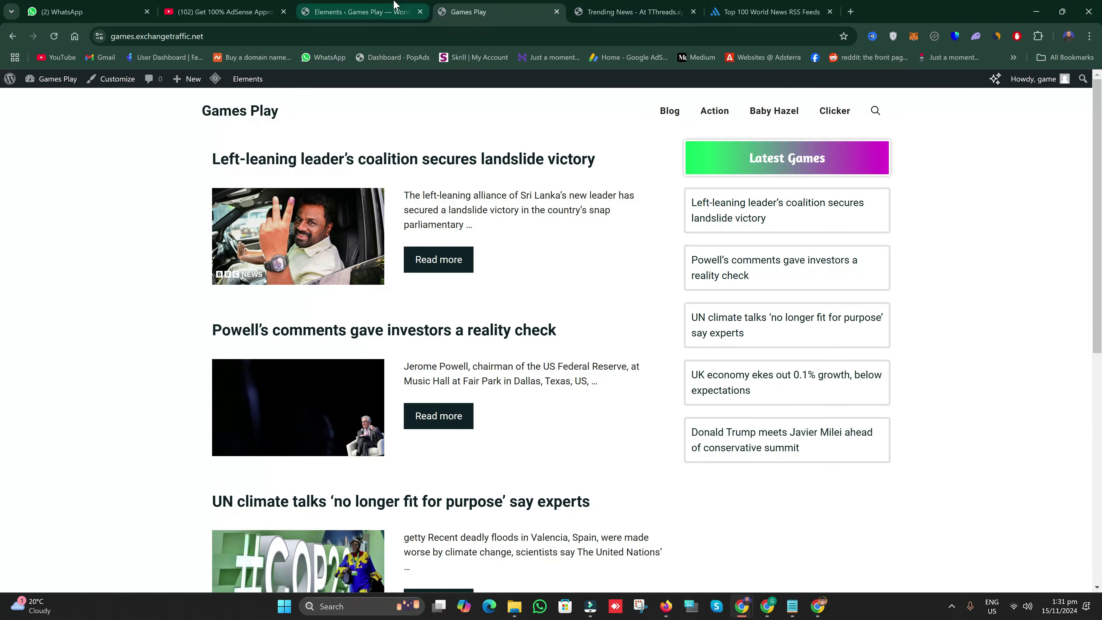
click(362, 12)
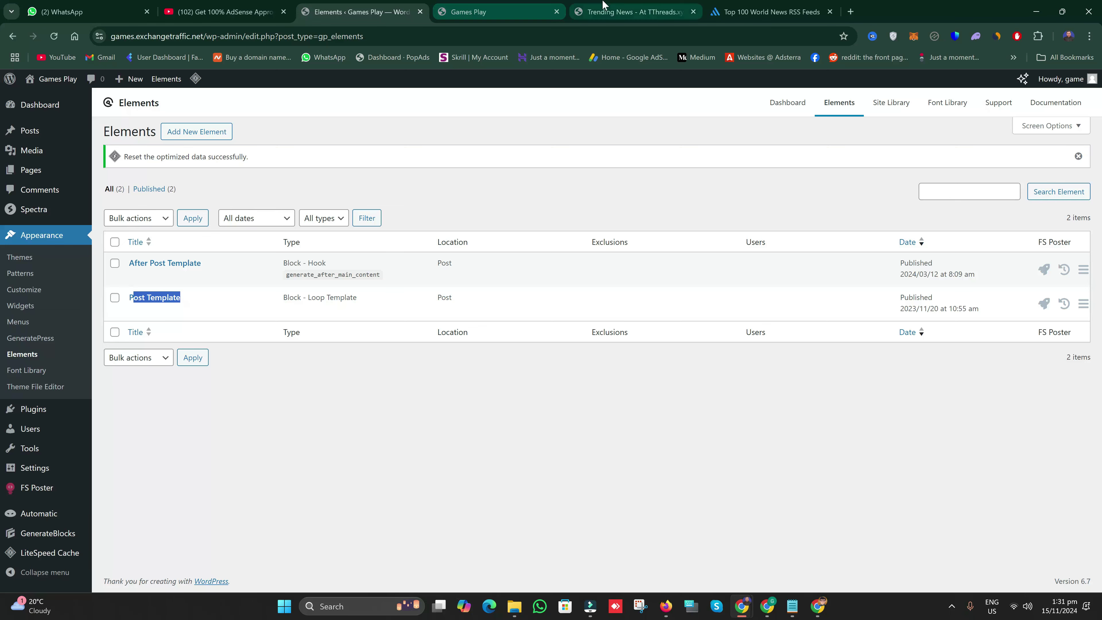
click(631, 12)
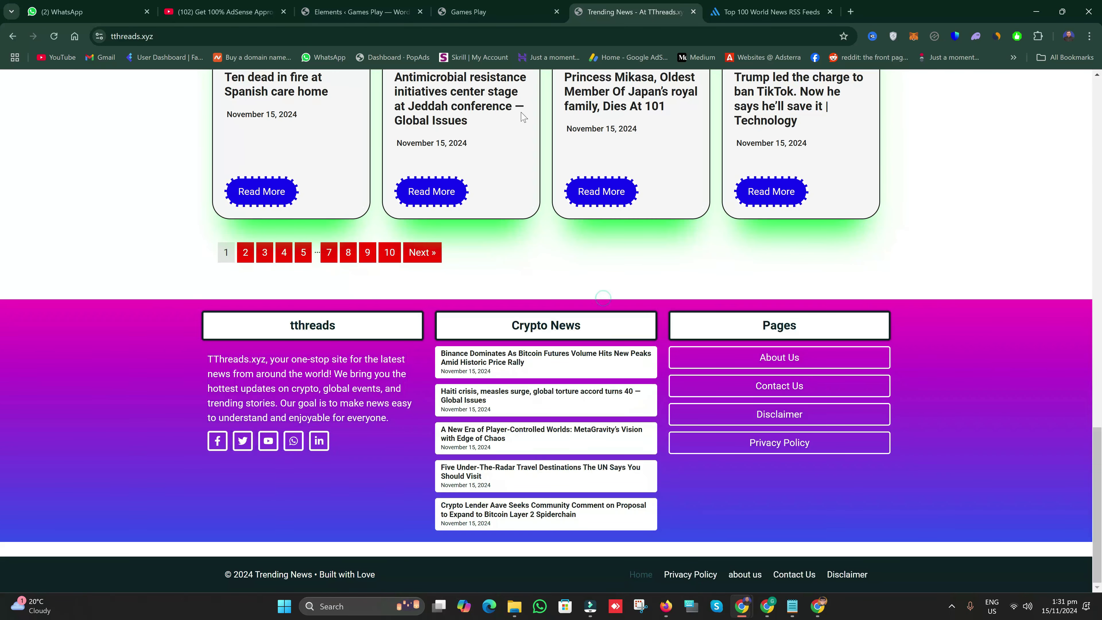
click(360, 12)
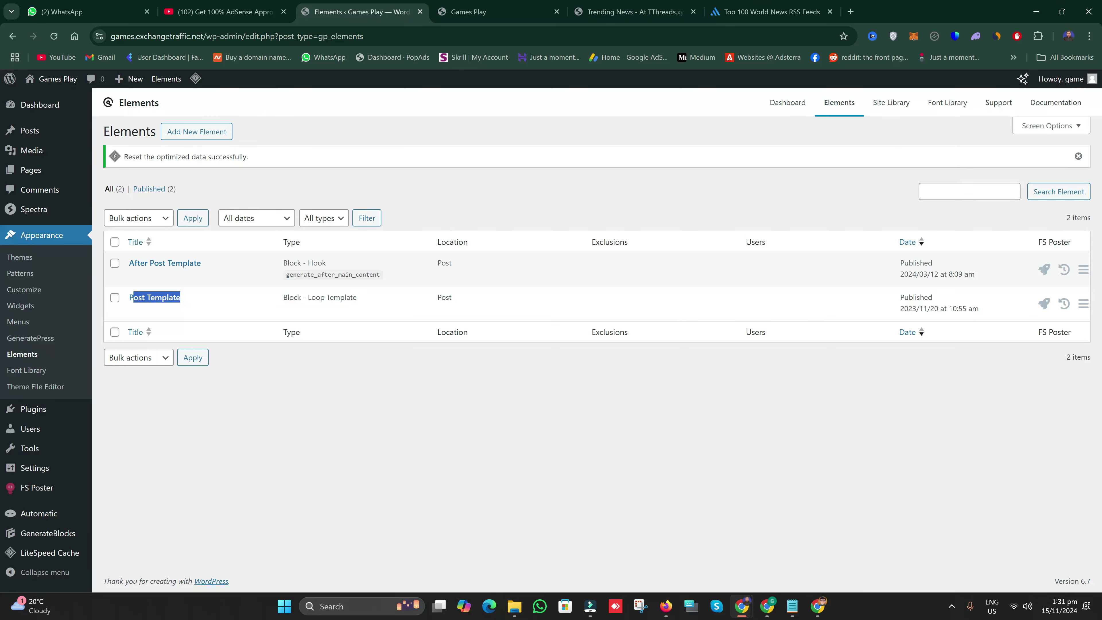
- Reload the site's home page, open the landslide victory article and examine the related posts section below it
click(478, 12)
click(53, 37)
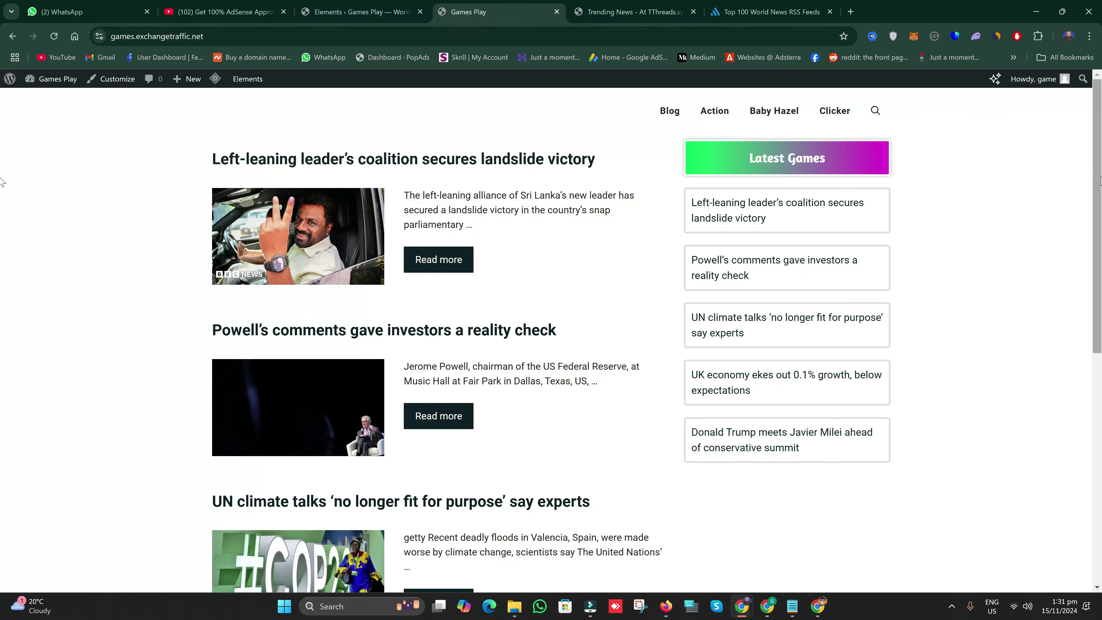
click(493, 164)
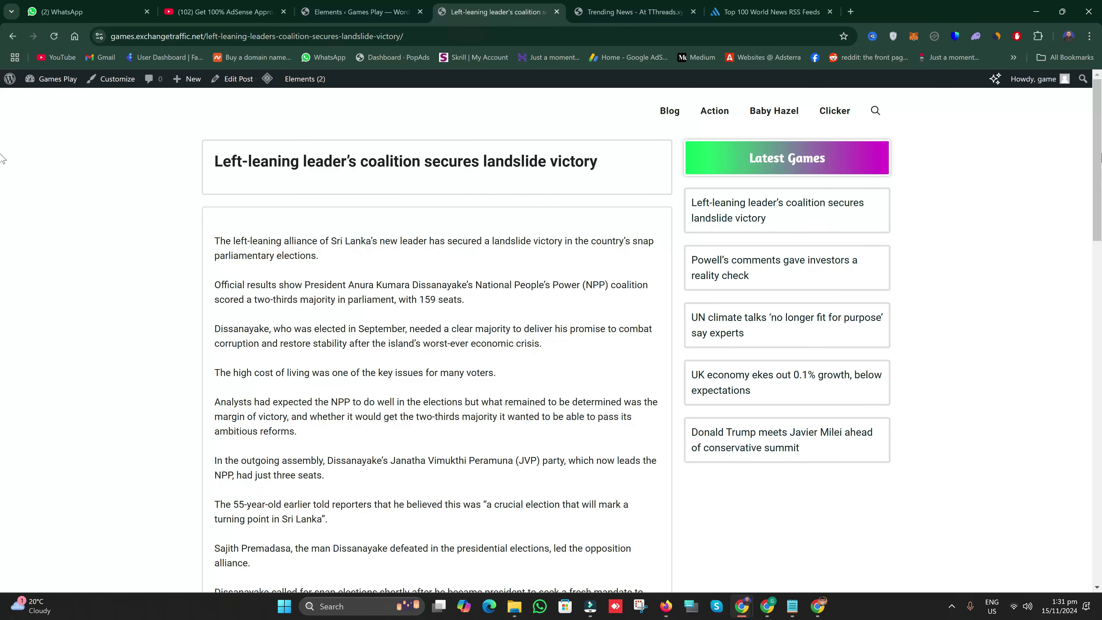
drag(1098, 159, 1098, 484)
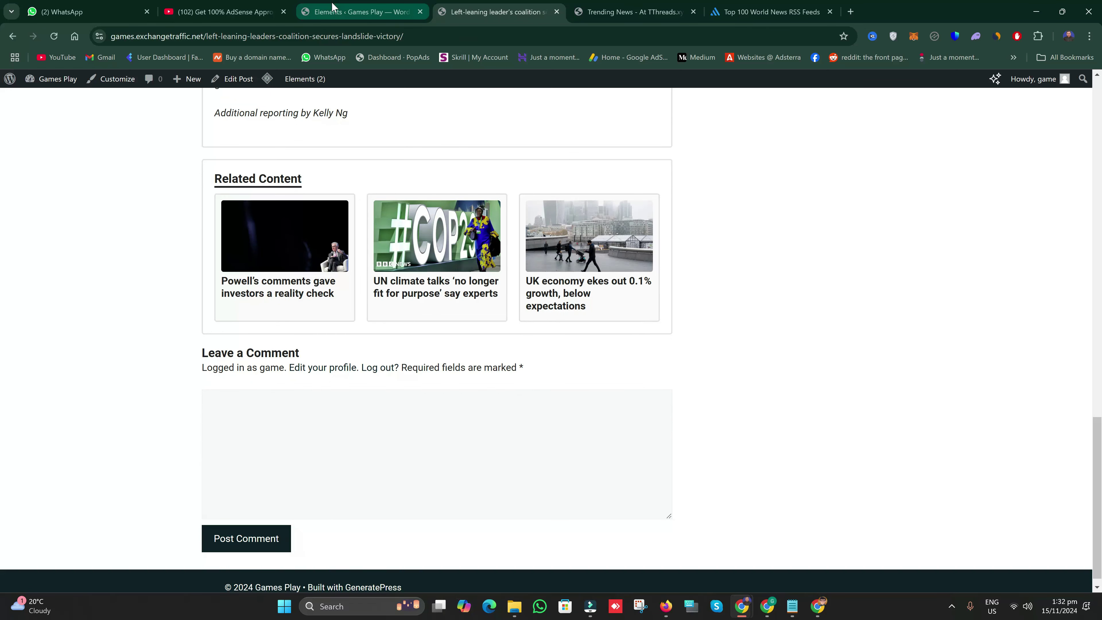
drag(328, 183, 197, 177)
- Open the After Post Template element for editing and switch it from the code editor to the visual editor
click(381, 9)
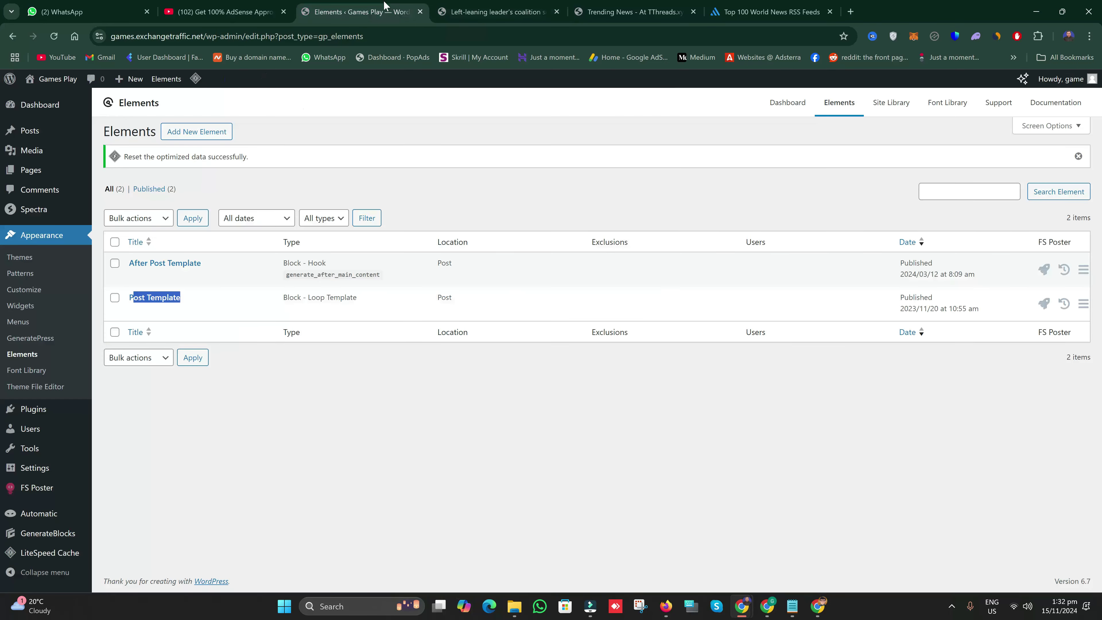
click(249, 418)
click(151, 264)
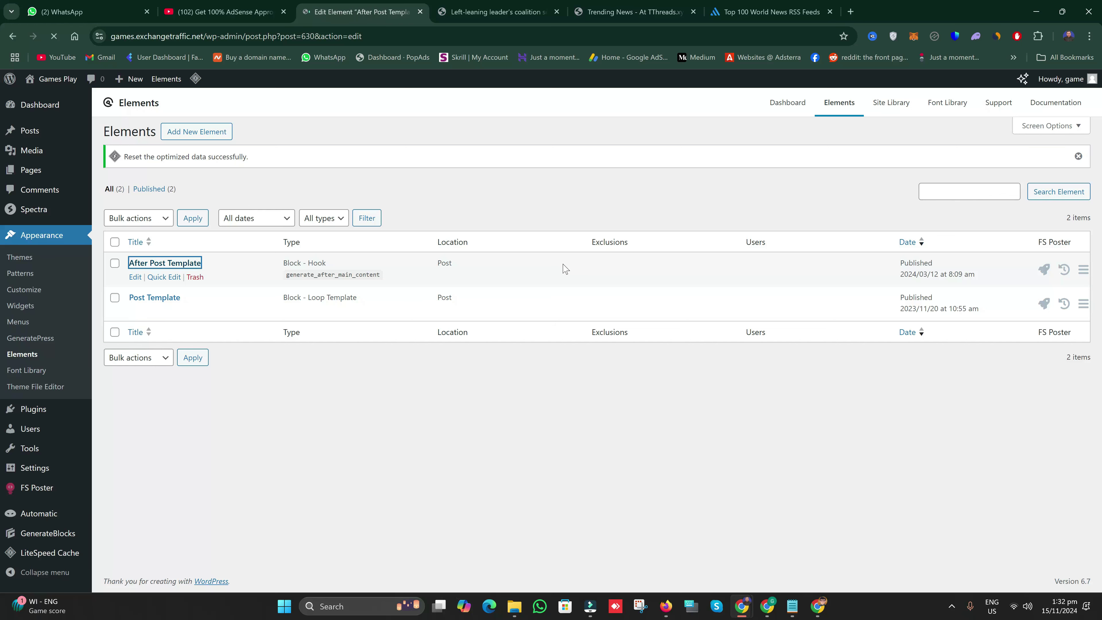
click(502, 3)
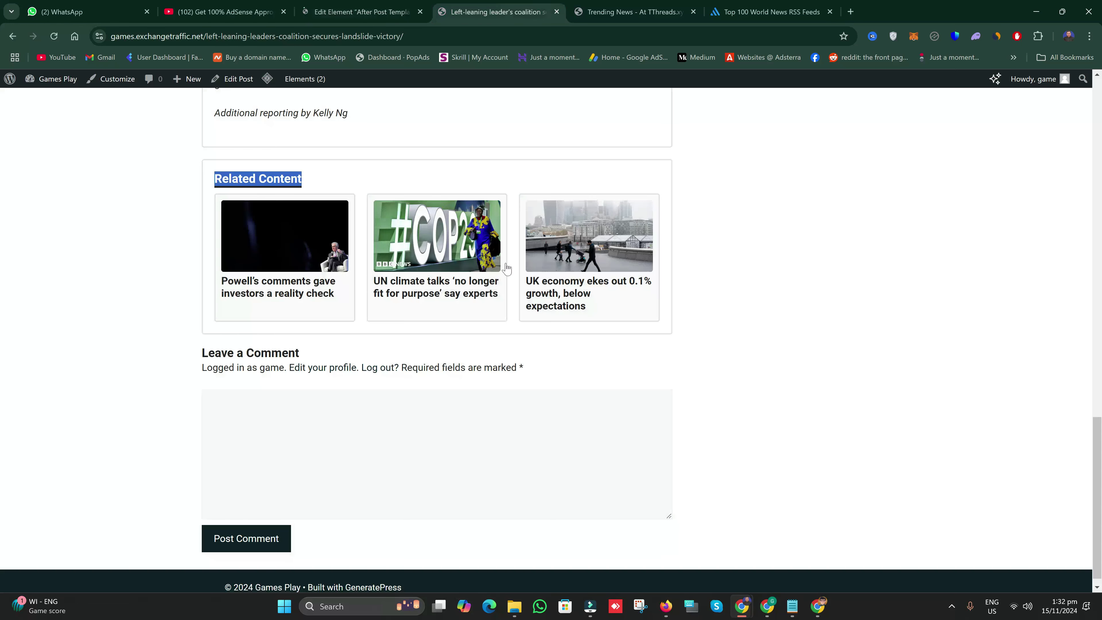
click(368, 5)
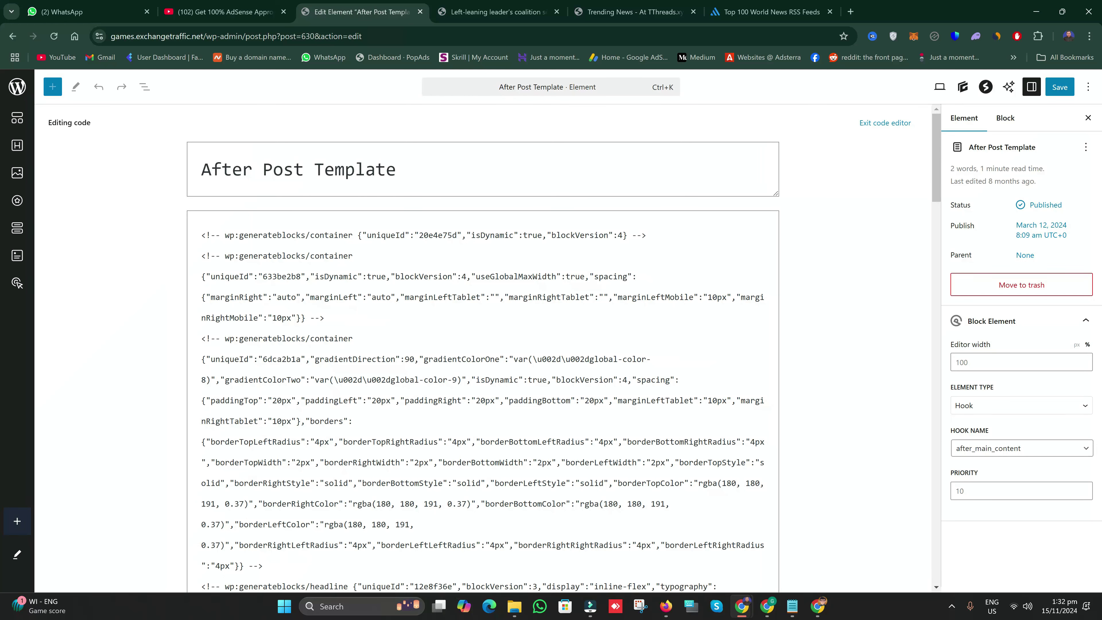
click(1088, 87)
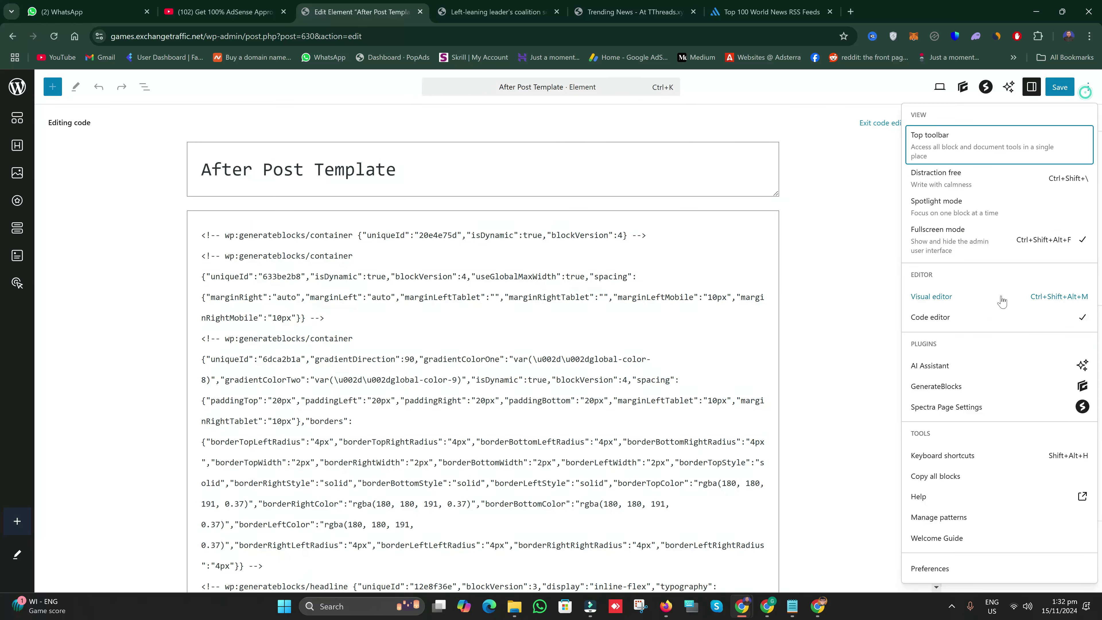
click(960, 296)
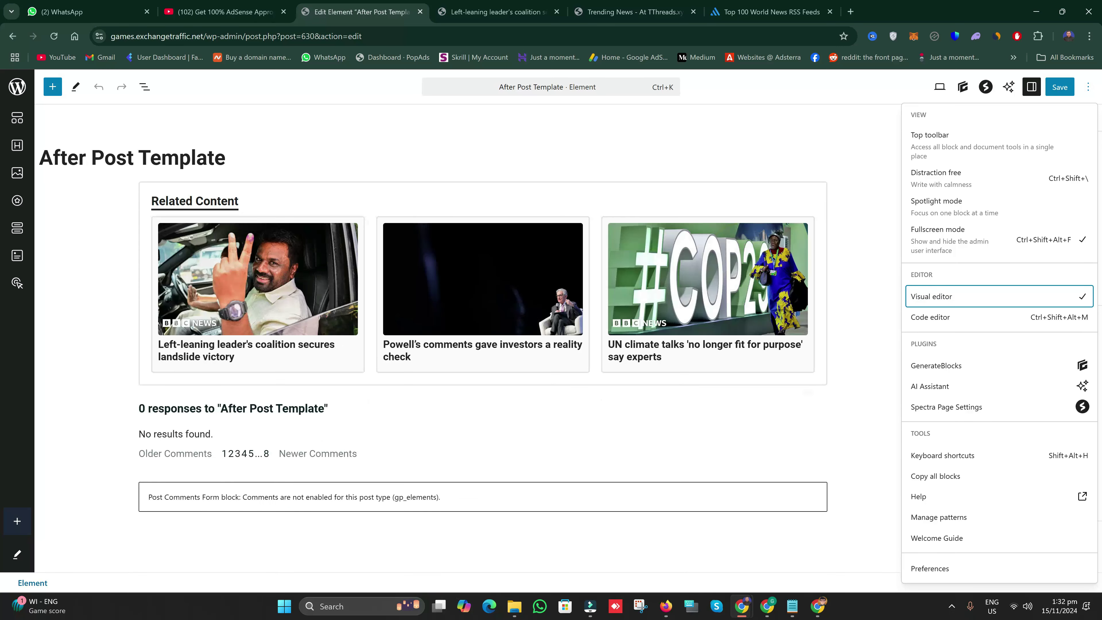
- Change the related posts heading in the template to "Related News"
double_click(219, 201)
text(News)
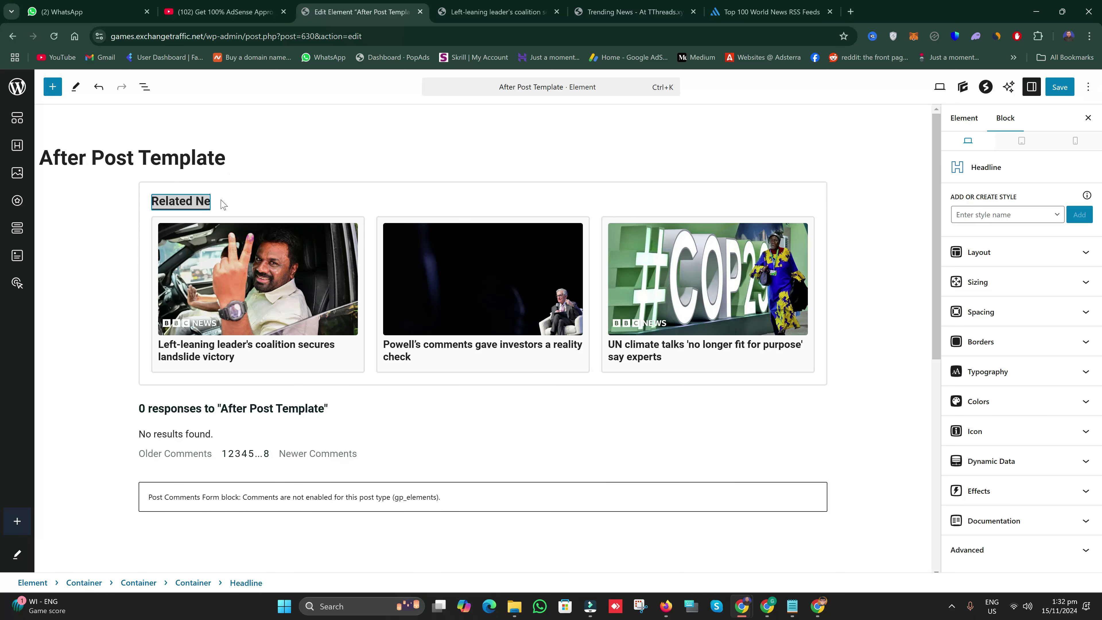
click(886, 306)
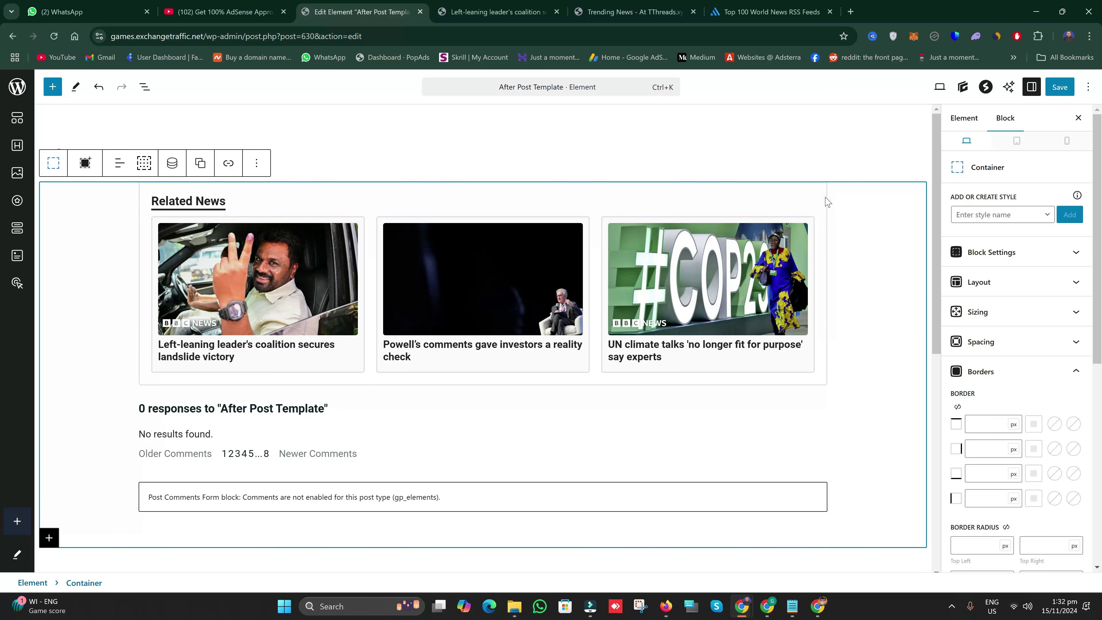
- Recolour the 2 px border around the Related News container to a fully opaque blue
click(824, 195)
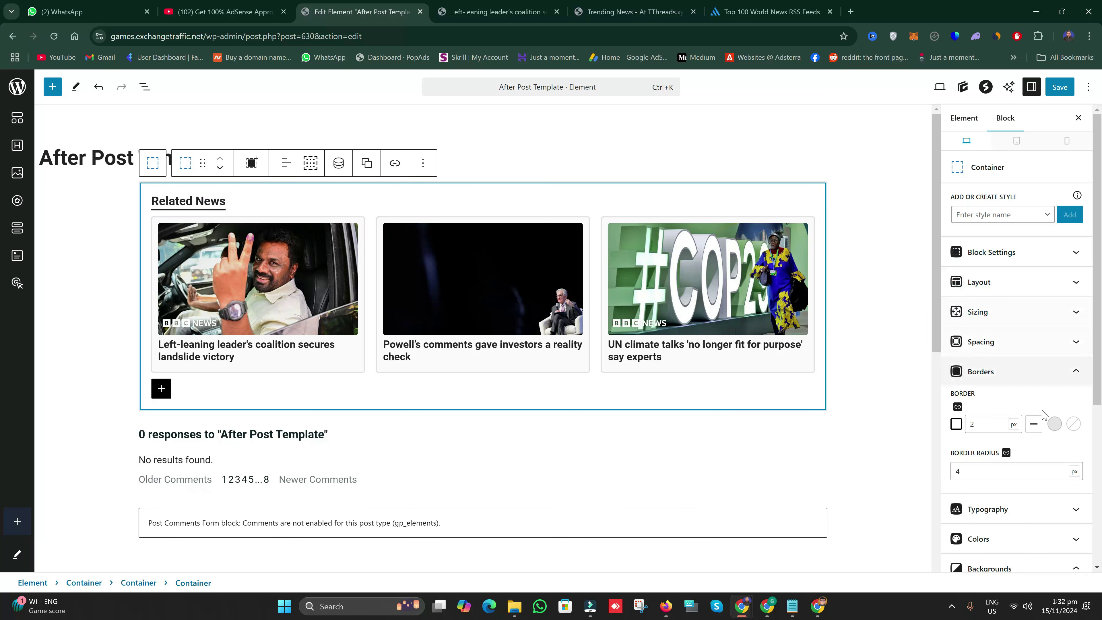
click(1056, 423)
drag(1038, 238, 1064, 201)
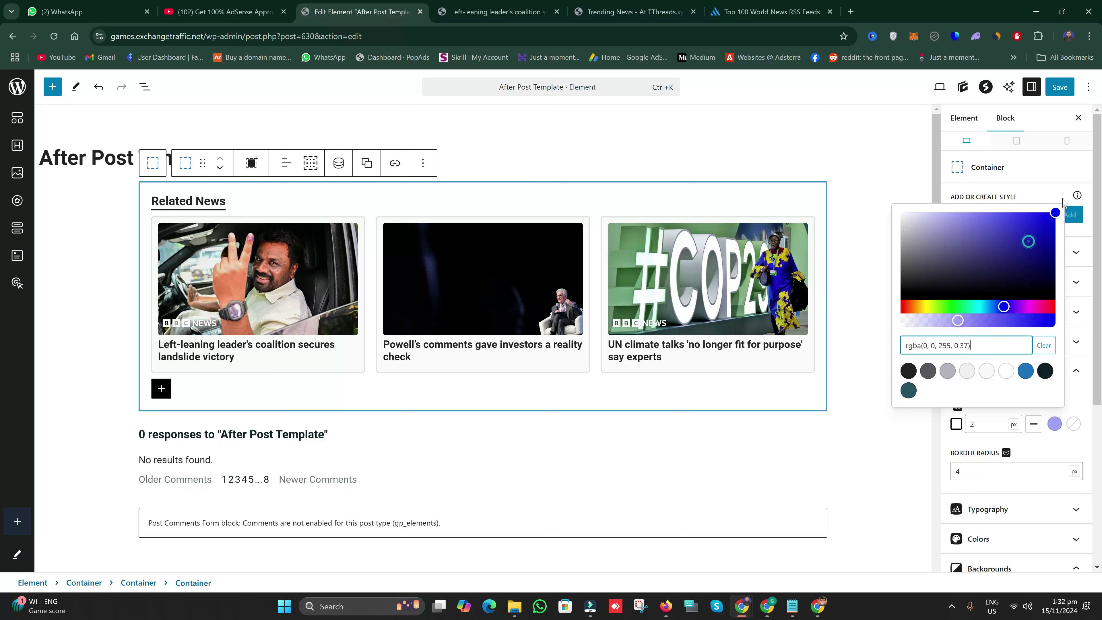
click(1018, 323)
click(864, 486)
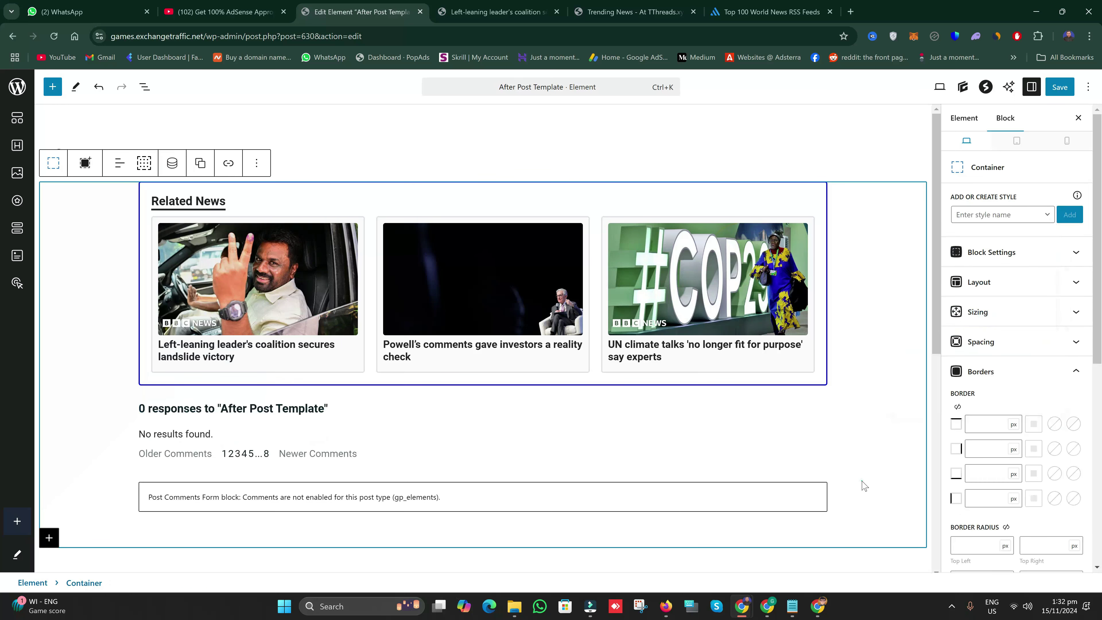
click(827, 235)
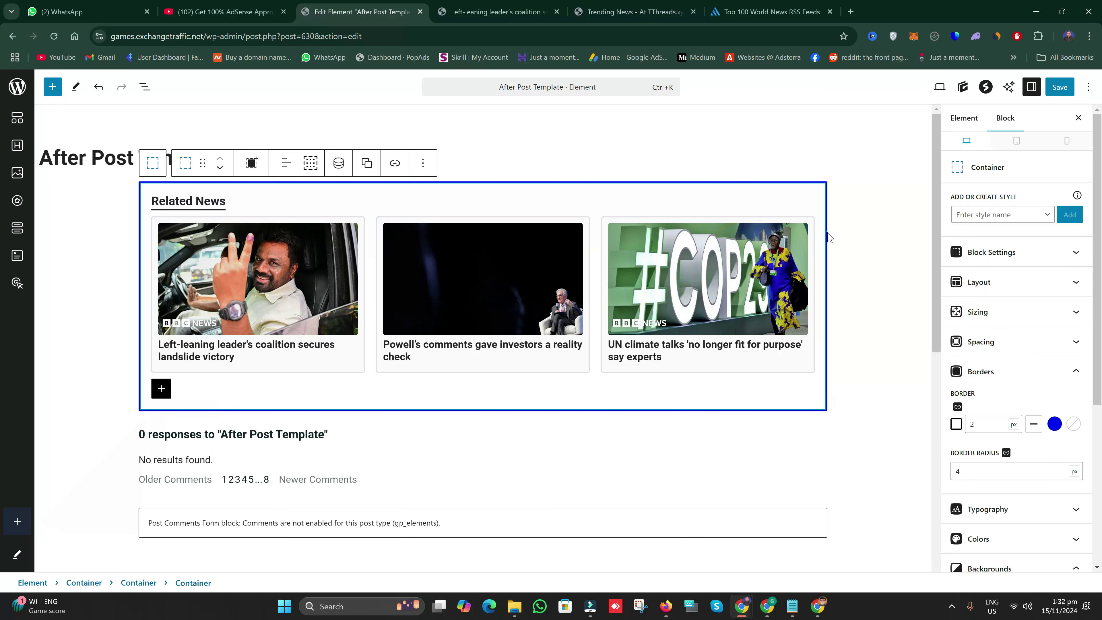
click(827, 233)
click(958, 407)
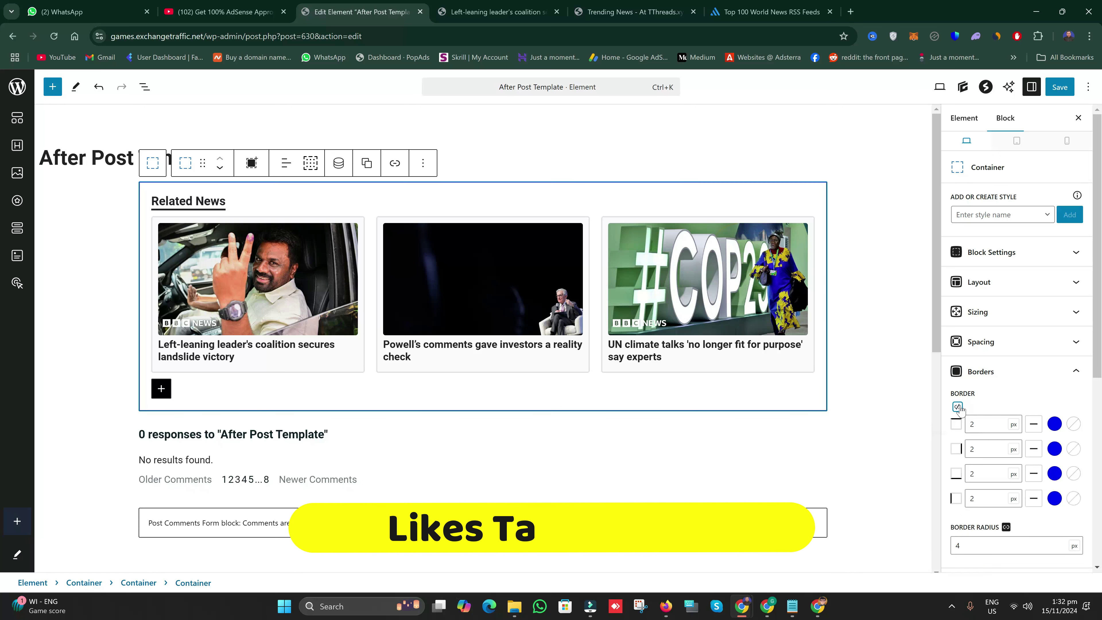
click(958, 407)
click(856, 455)
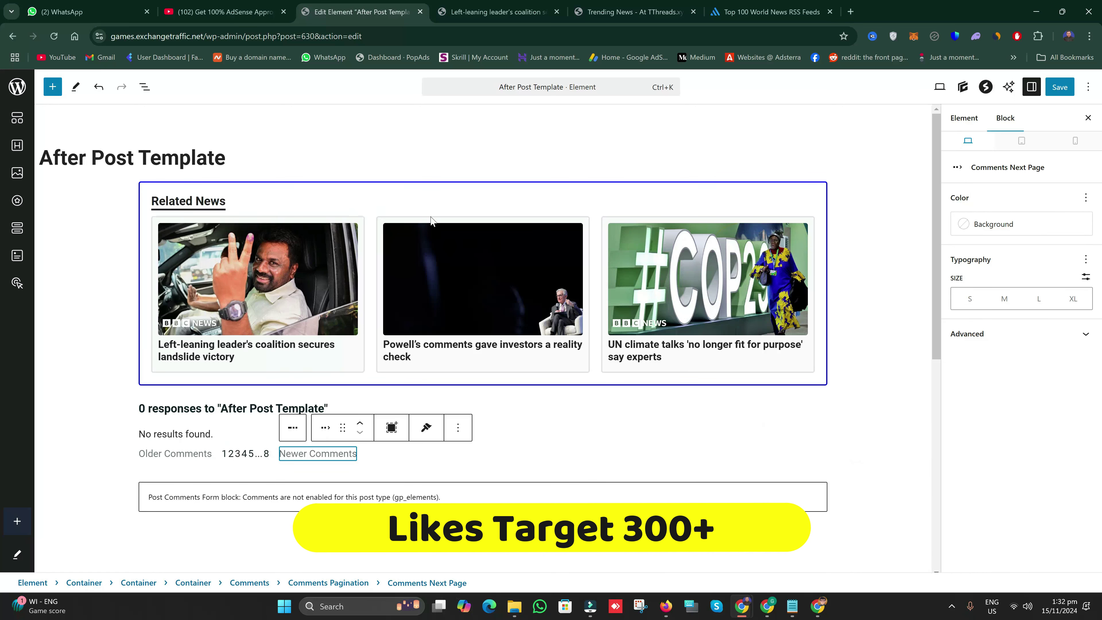
- Recolour the 2 px borders of the related post cards to a fully opaque crimson red and save the element
click(811, 374)
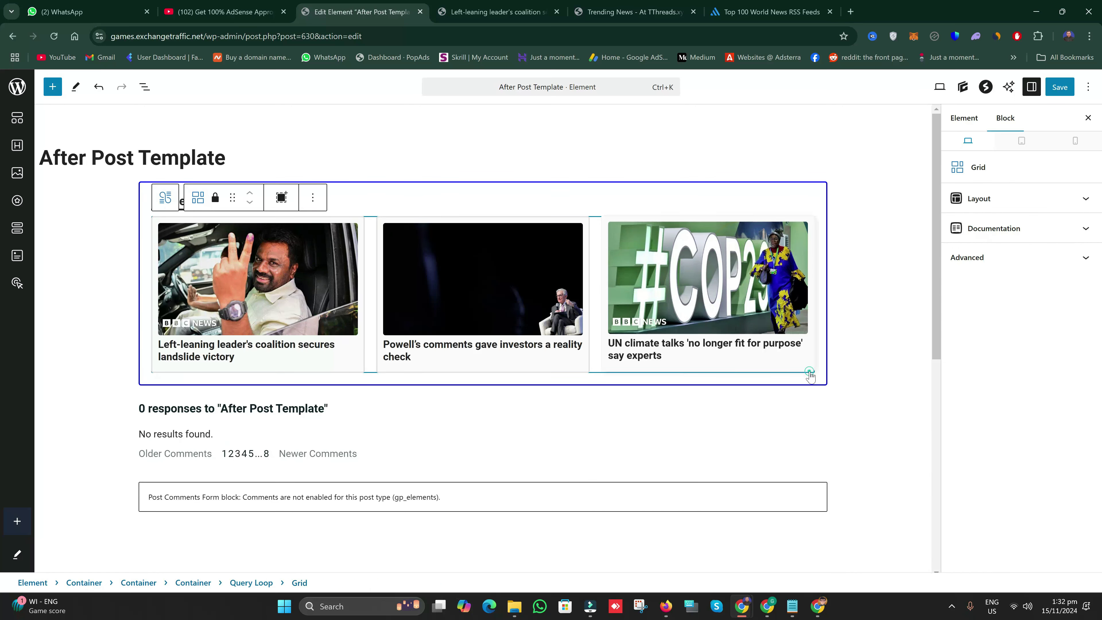
click(811, 373)
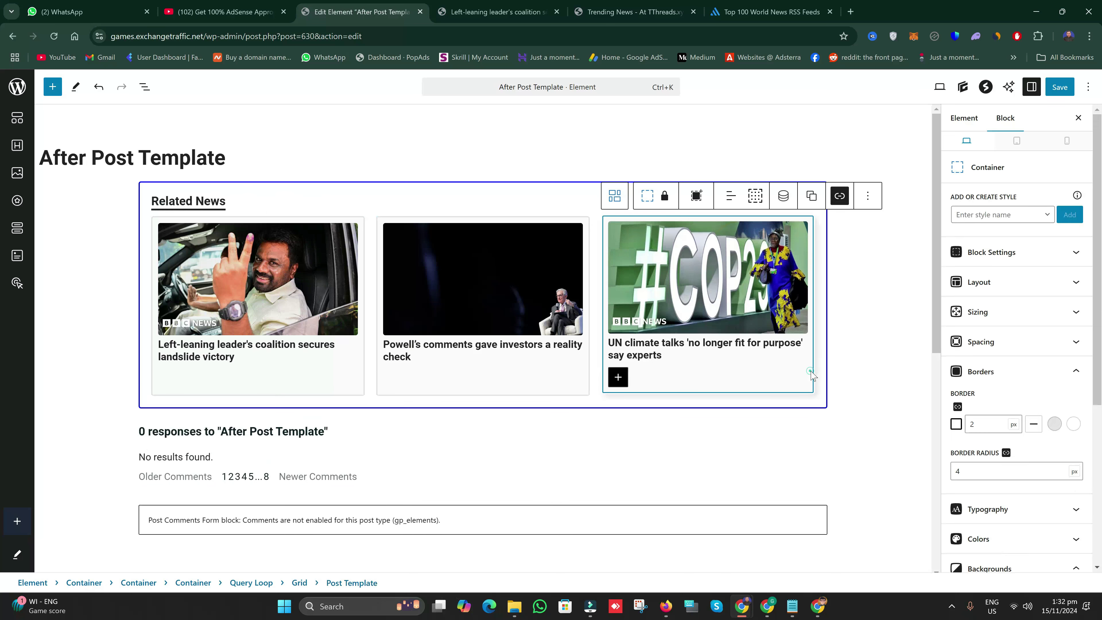
click(1055, 424)
drag(1004, 306, 1051, 307)
drag(1021, 239, 1055, 210)
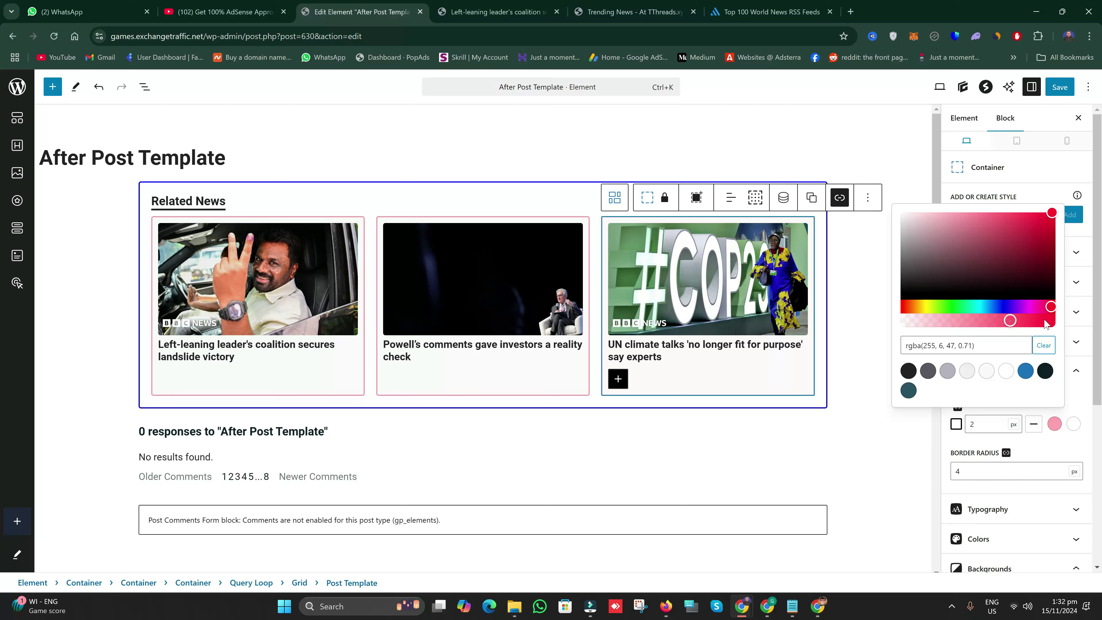
drag(1010, 320, 1060, 323)
click(796, 461)
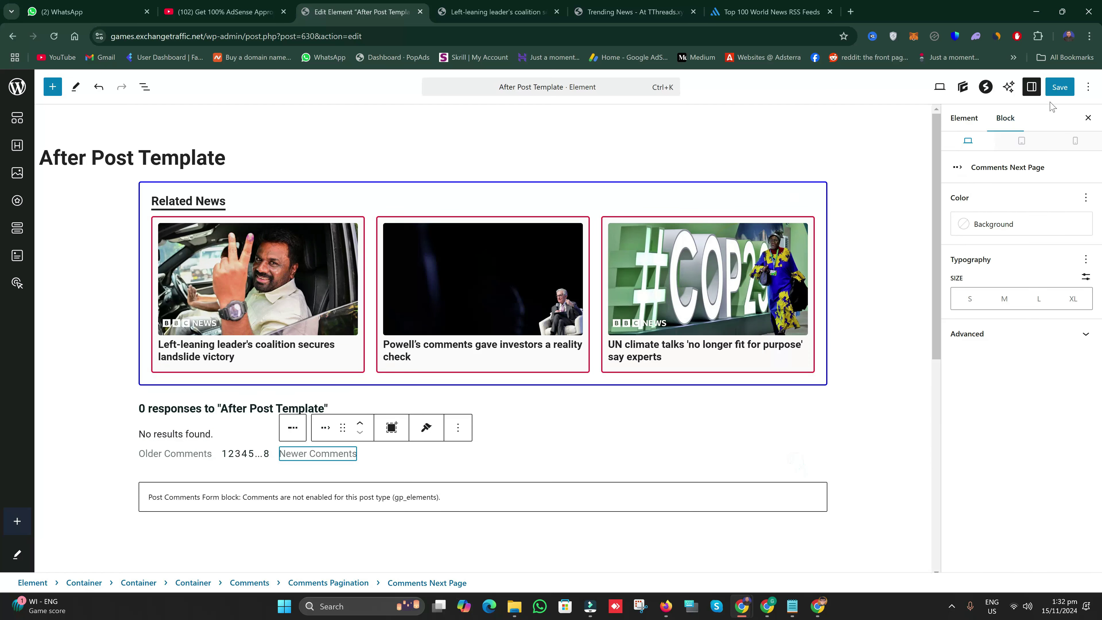
click(1060, 87)
- Reload the landslide victory article and examine the restyled Related News section below it
click(510, 6)
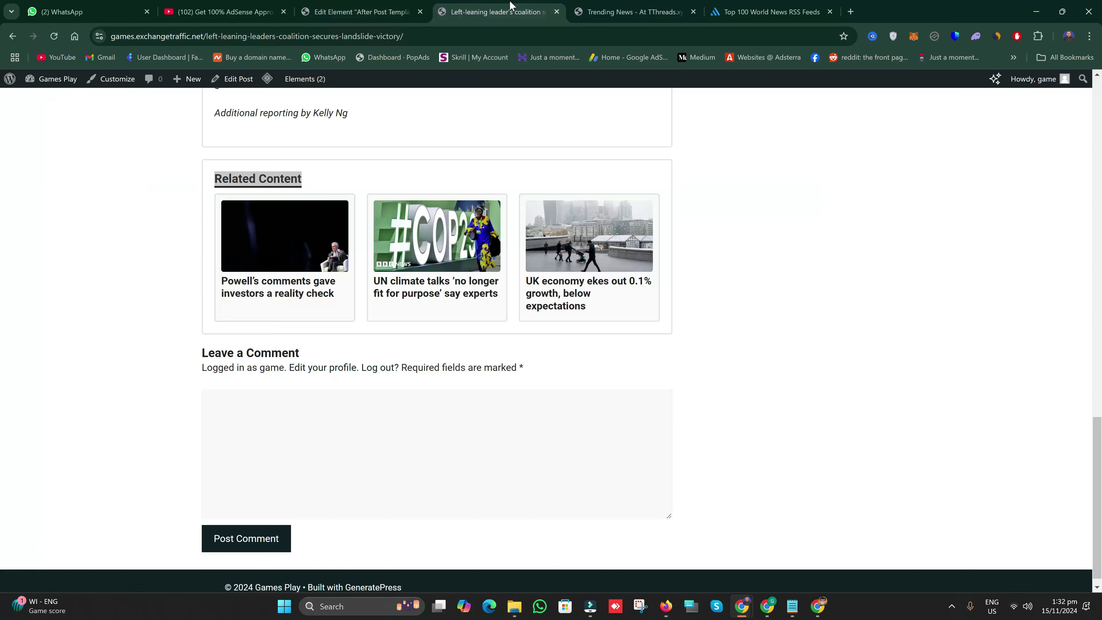
click(54, 40)
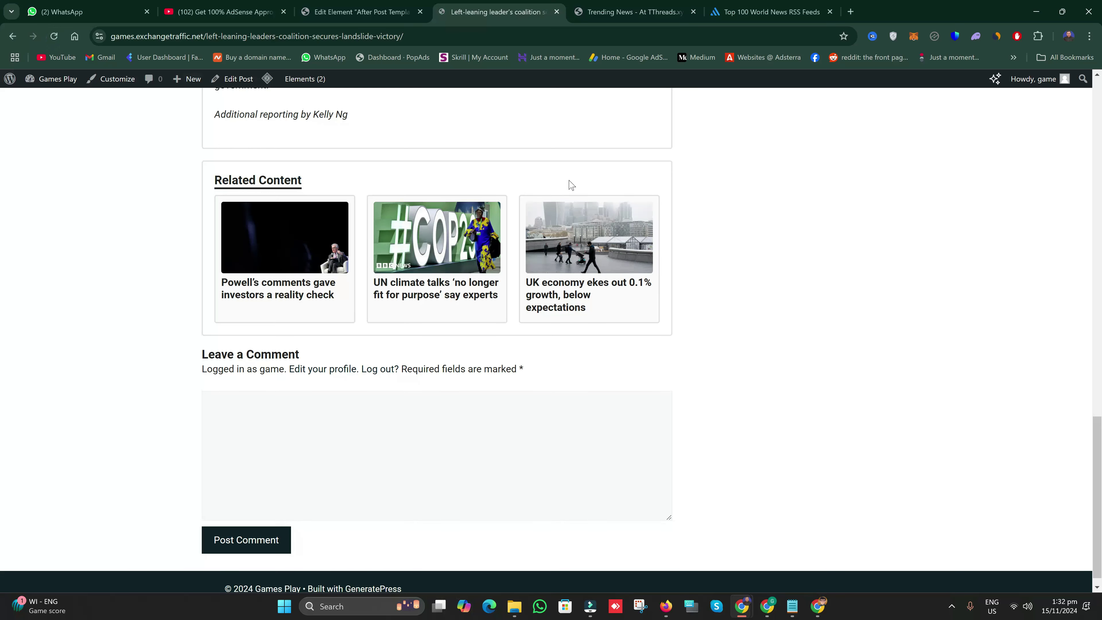
mouse_move(267, 79)
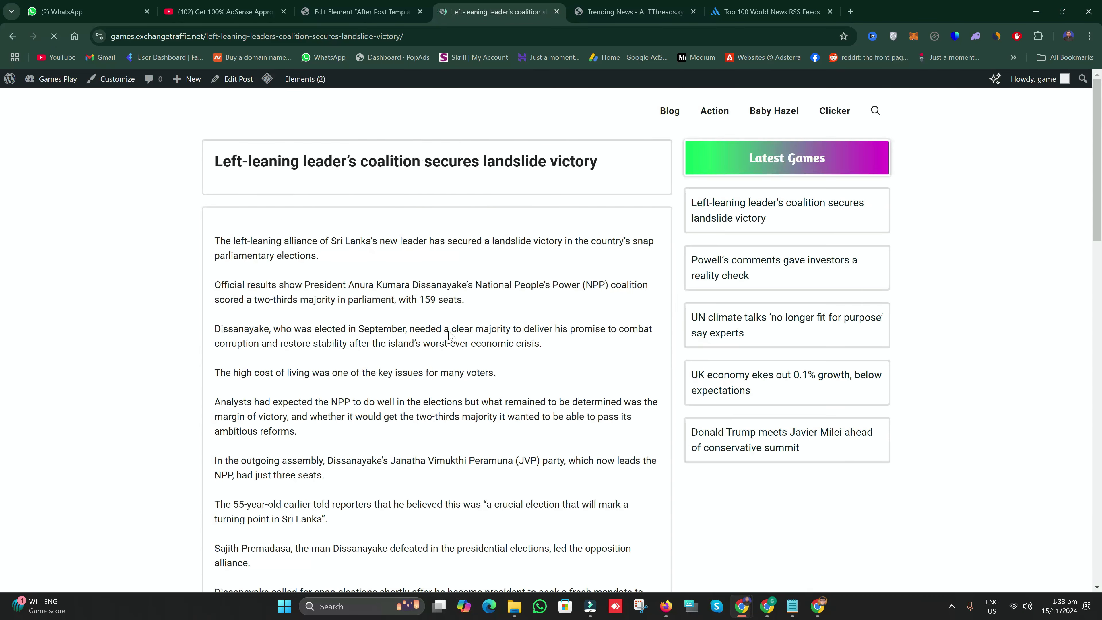
scroll(461, 366, down, 5)
scroll(461, 366, down, 12)
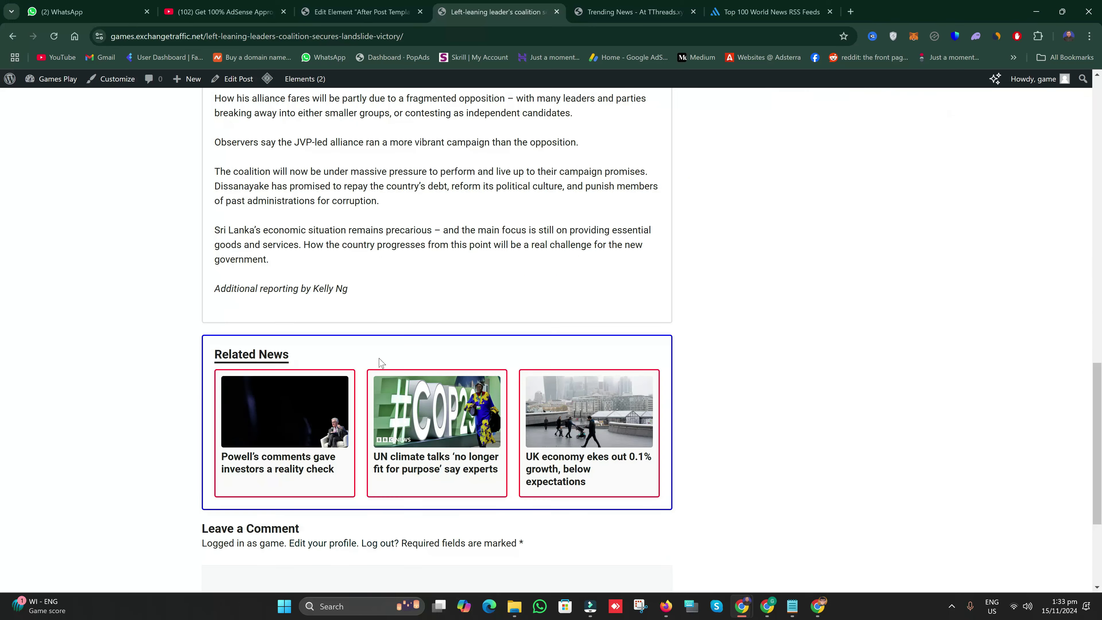
- Open the Post Template element for editing and inspect the border settings of its title and content containers
click(354, 7)
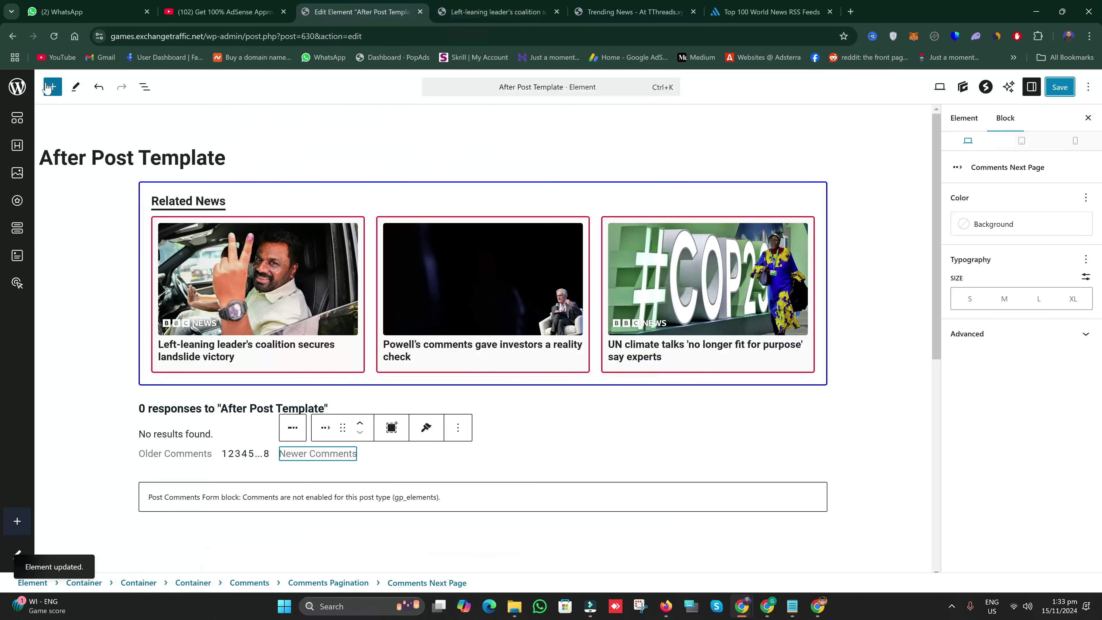
click(437, 6)
click(404, 12)
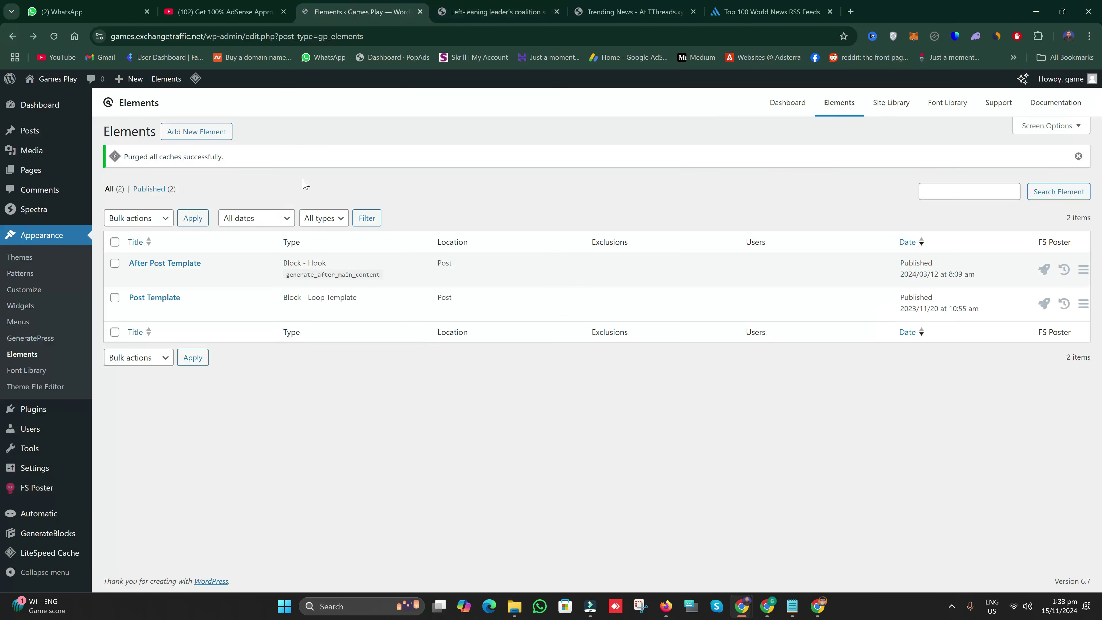
click(151, 298)
click(499, 12)
scroll(572, 317, up, 15)
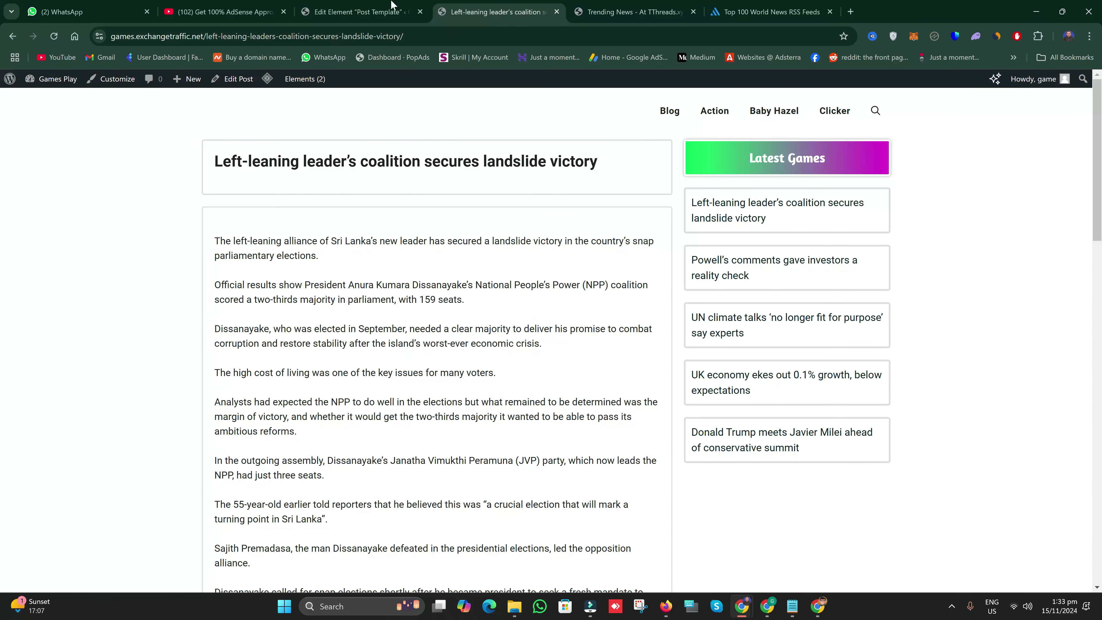
key(ctrl+Page_Up)
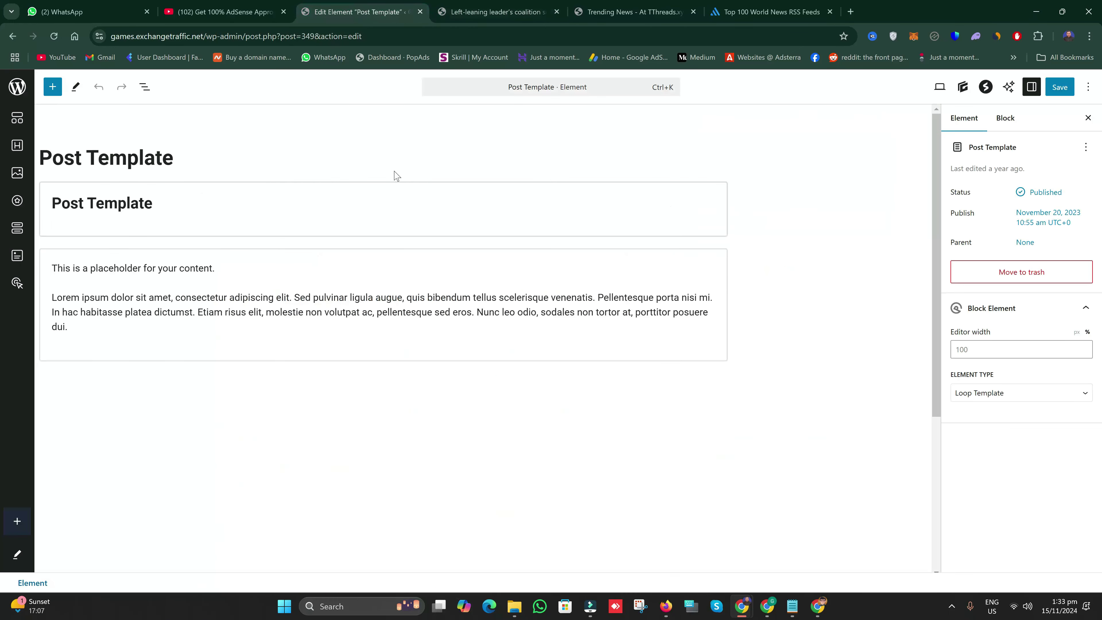
click(723, 237)
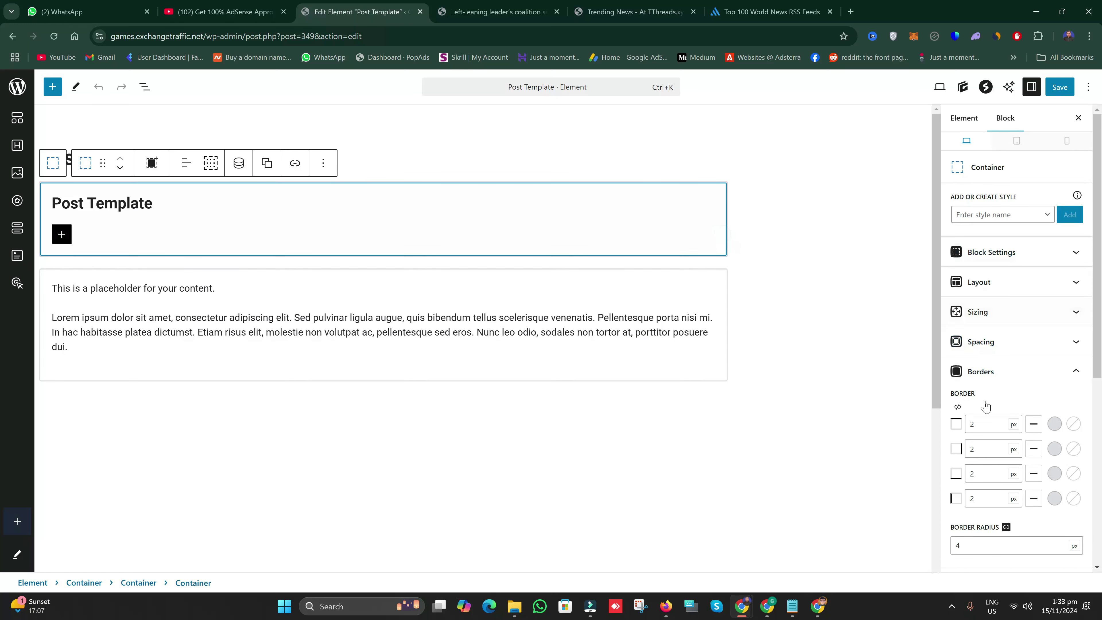
click(720, 379)
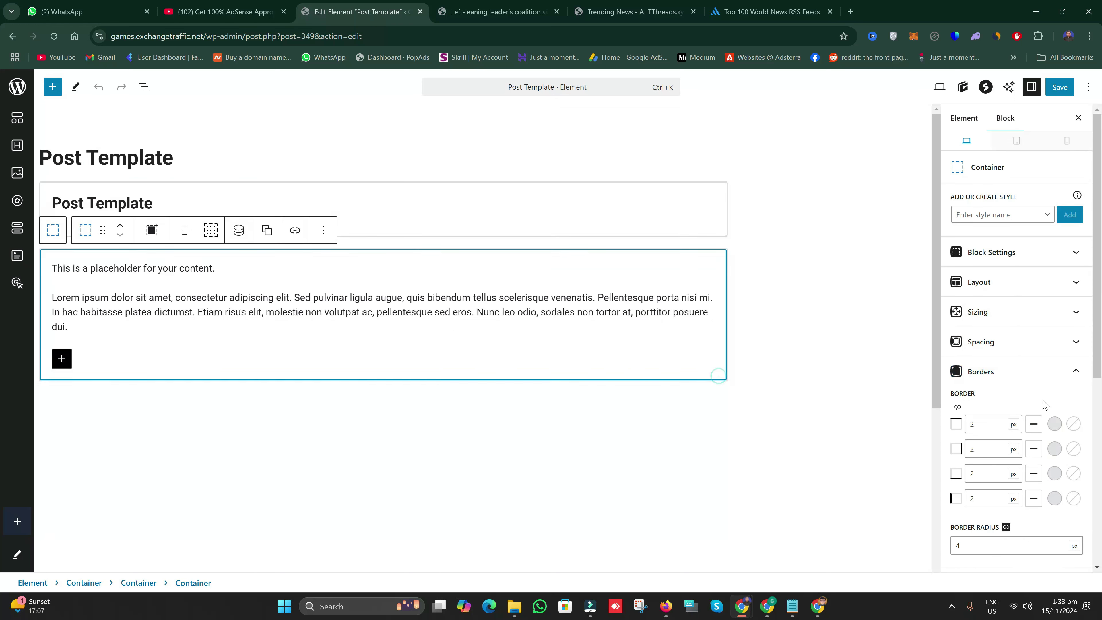
- Return to the landslide victory article and examine its Latest Games sidebar
click(515, 4)
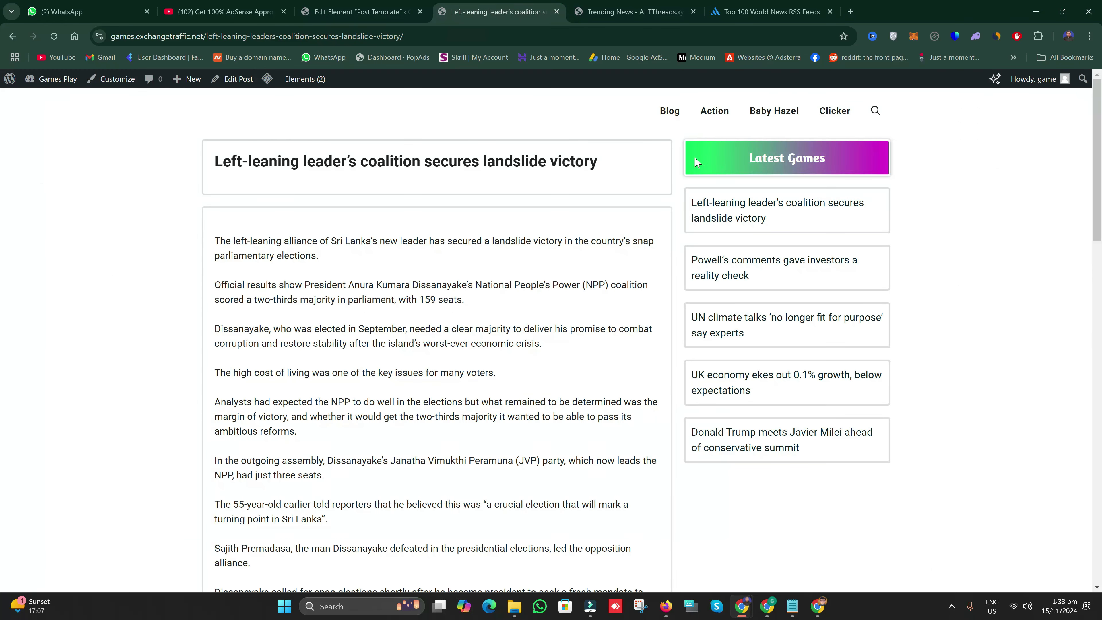
drag(726, 164, 885, 429)
click(999, 298)
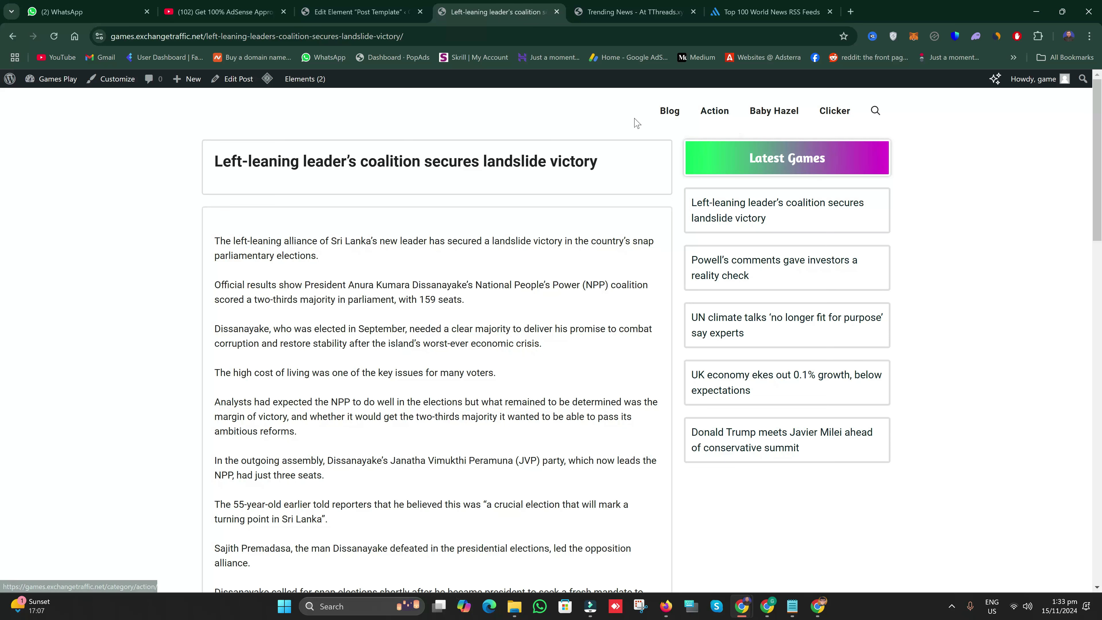
- Open the installed plugins list and highlight the GenerateBlocks and GenerateBlocks Pro entries
click(360, 12)
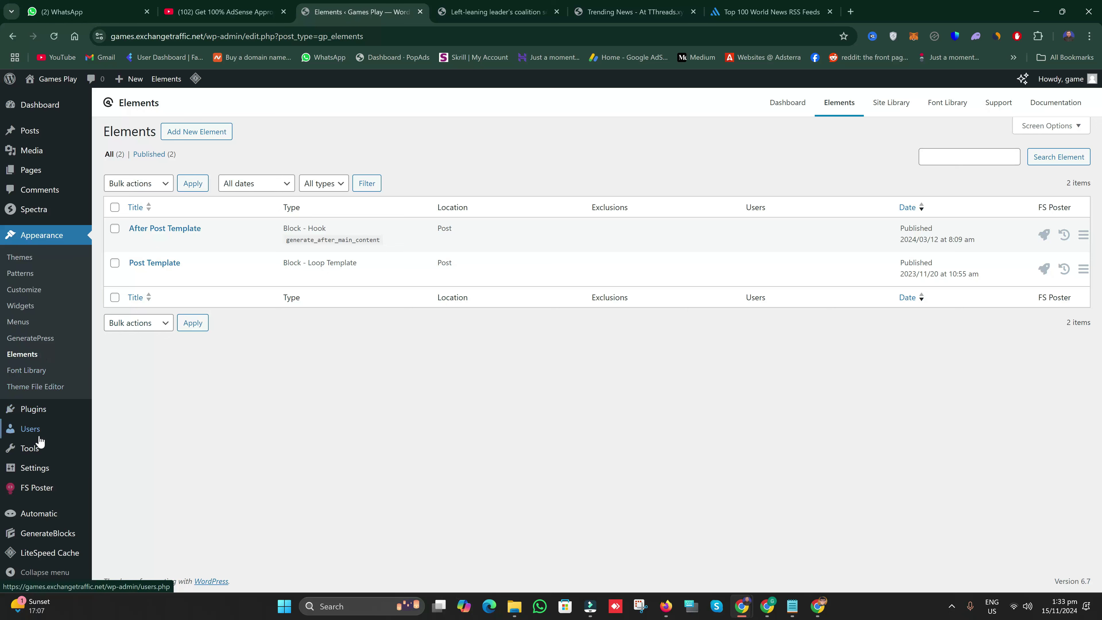
mouse_move(43, 434)
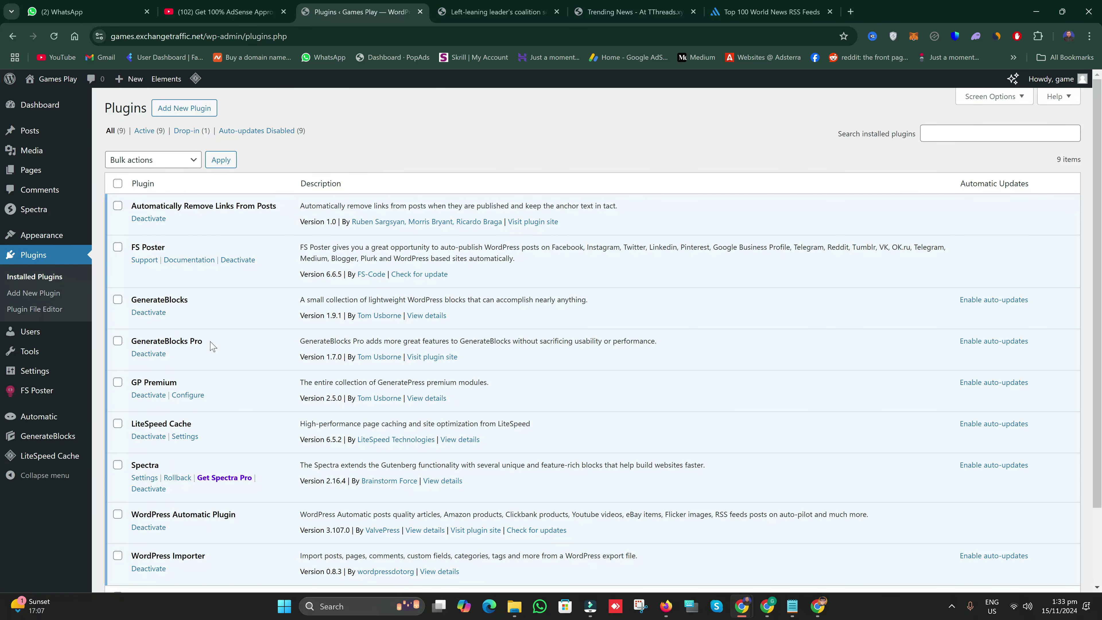
drag(212, 346, 129, 345)
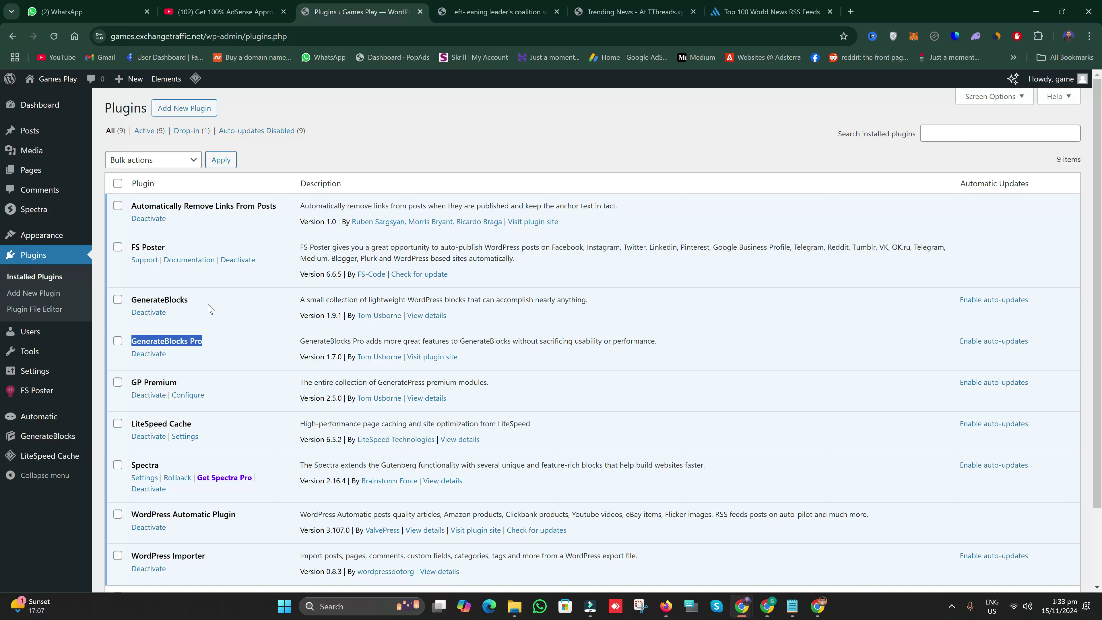
drag(207, 304, 133, 301)
drag(211, 340, 130, 340)
drag(208, 300, 137, 301)
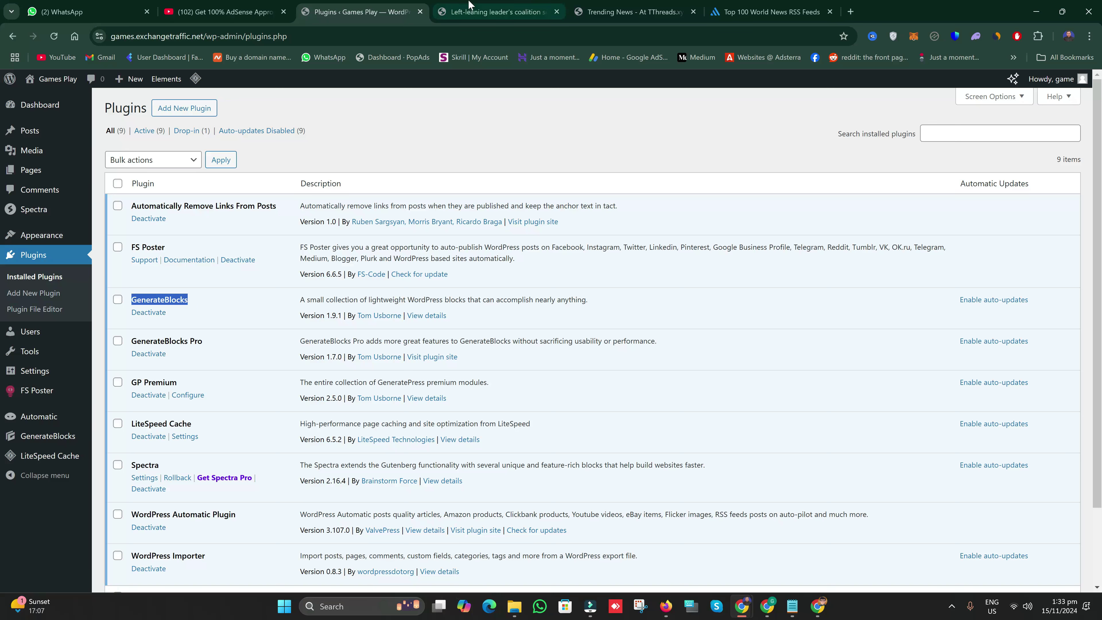
- Recheck the article's sidebar and open the site's Widgets editor
click(499, 12)
key(ctrl+Tab)
click(458, 4)
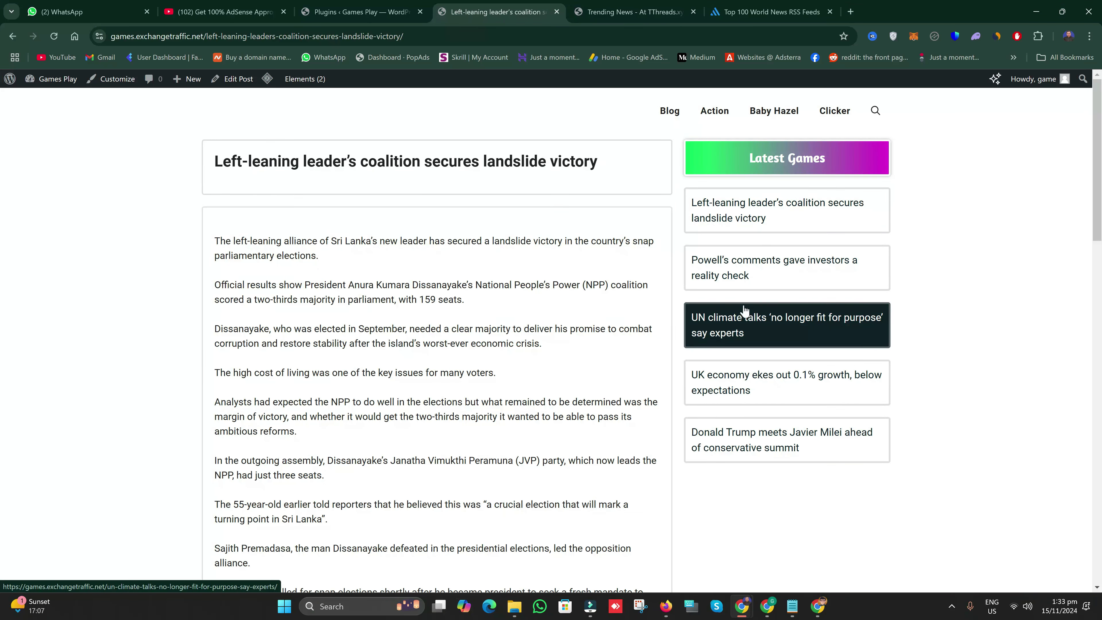
click(360, 12)
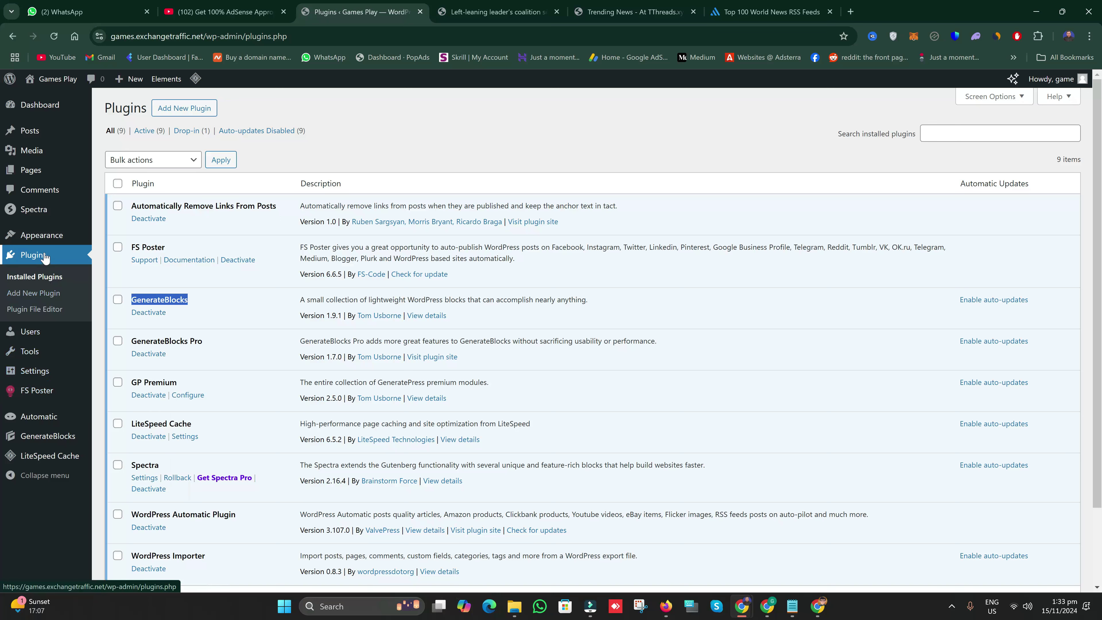
mouse_move(48, 239)
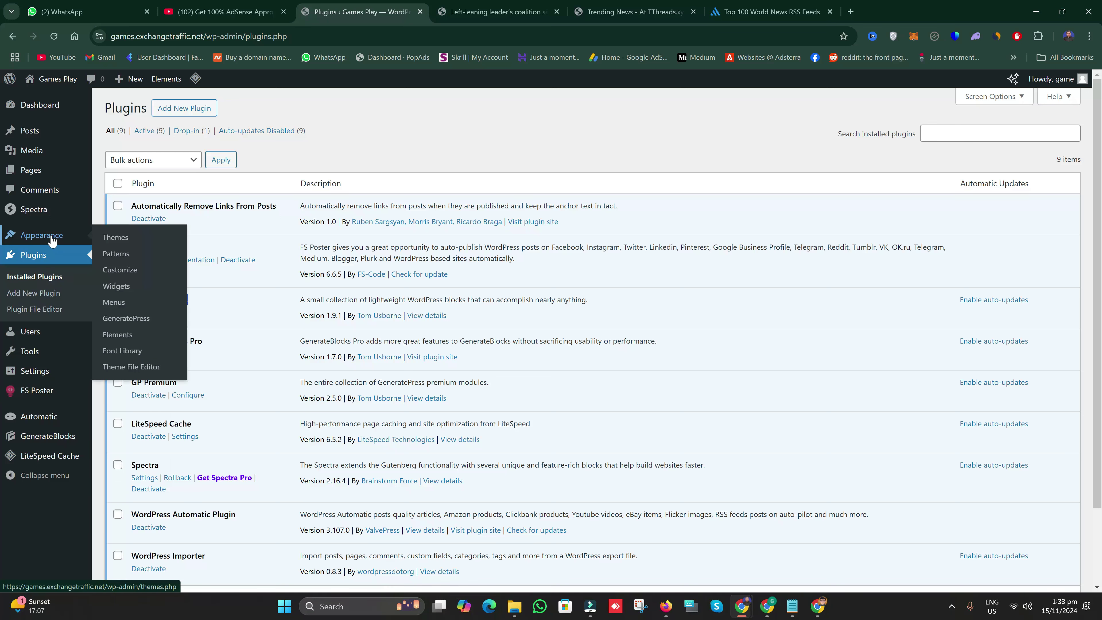
click(118, 289)
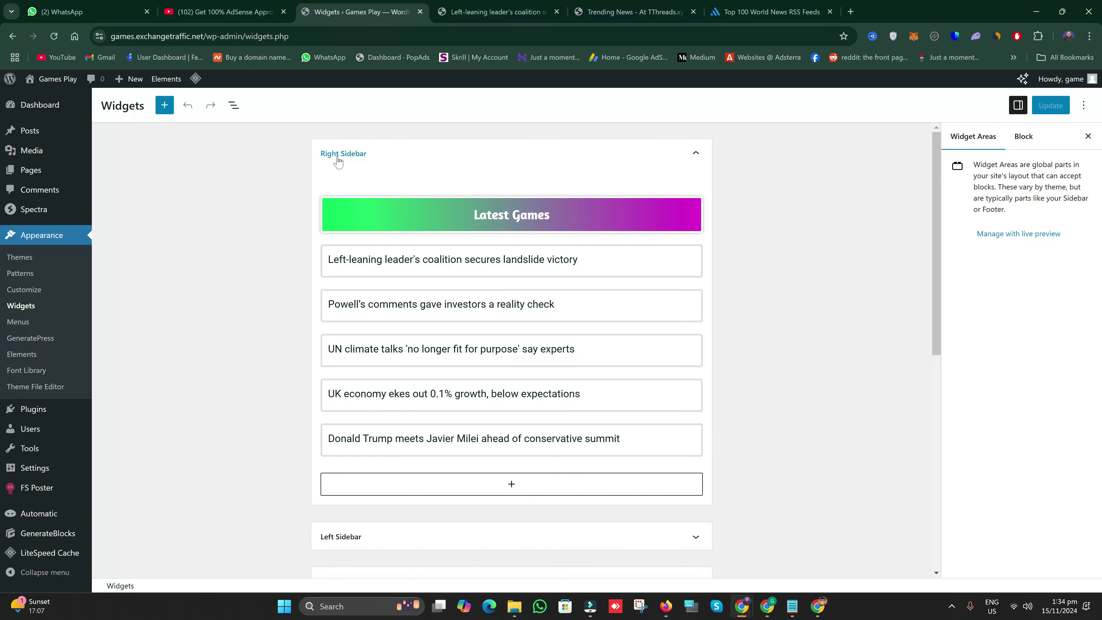
- Insert an empty Paragraph block at the end of the Right Sidebar widget area
click(555, 489)
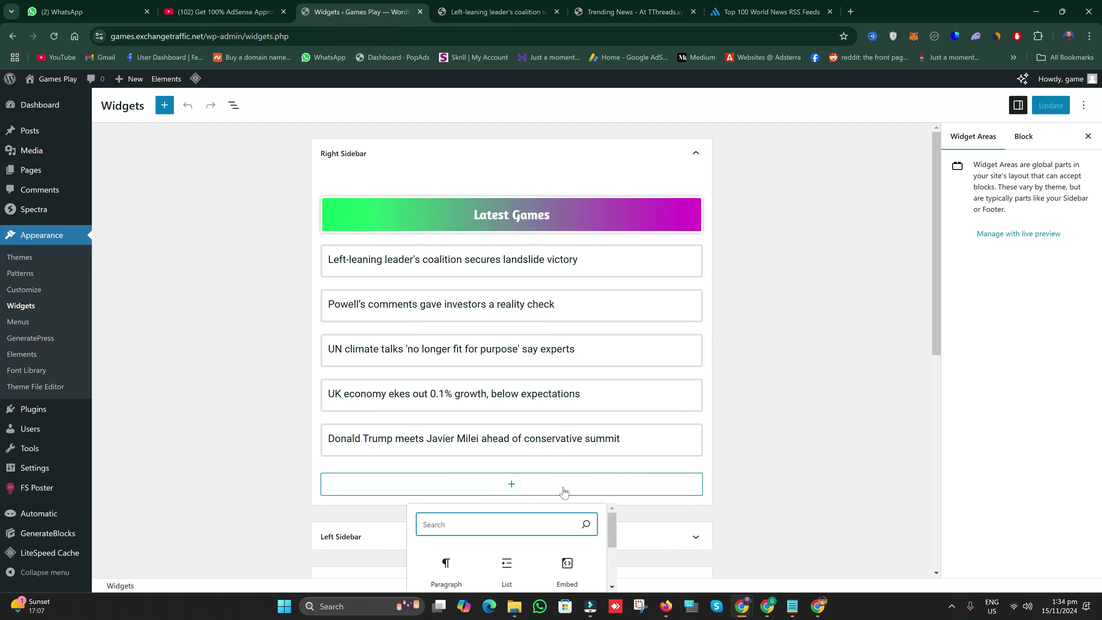
scroll(563, 492, down, 3)
click(454, 467)
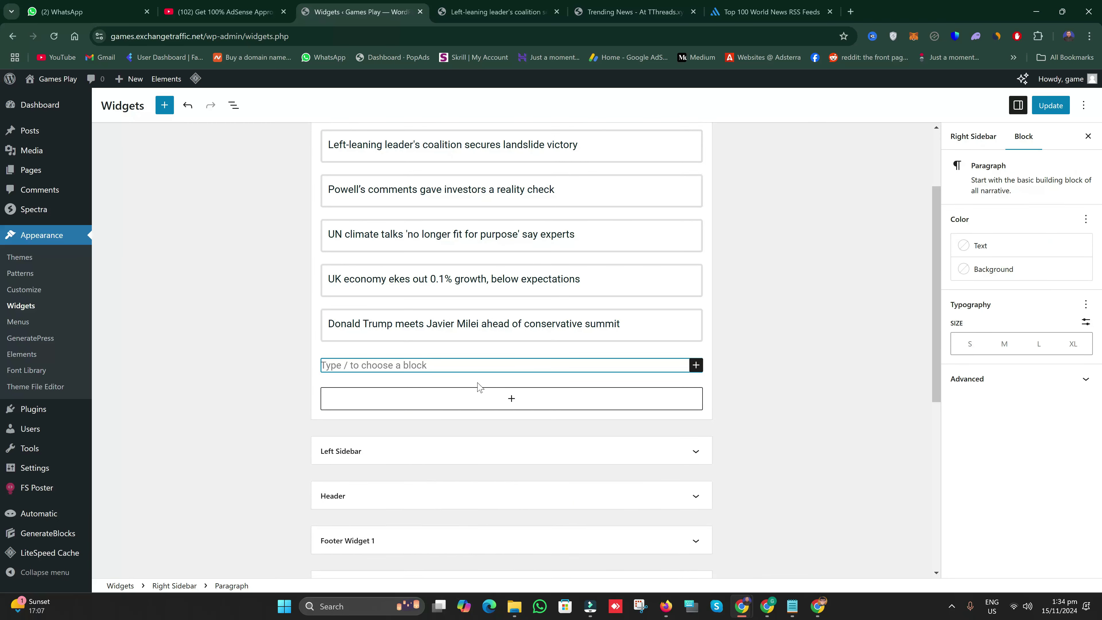
- Look at the H5 Games AdSense approval video on YouTube and return to the Right Sidebar widgets
scroll(479, 388, up, 3)
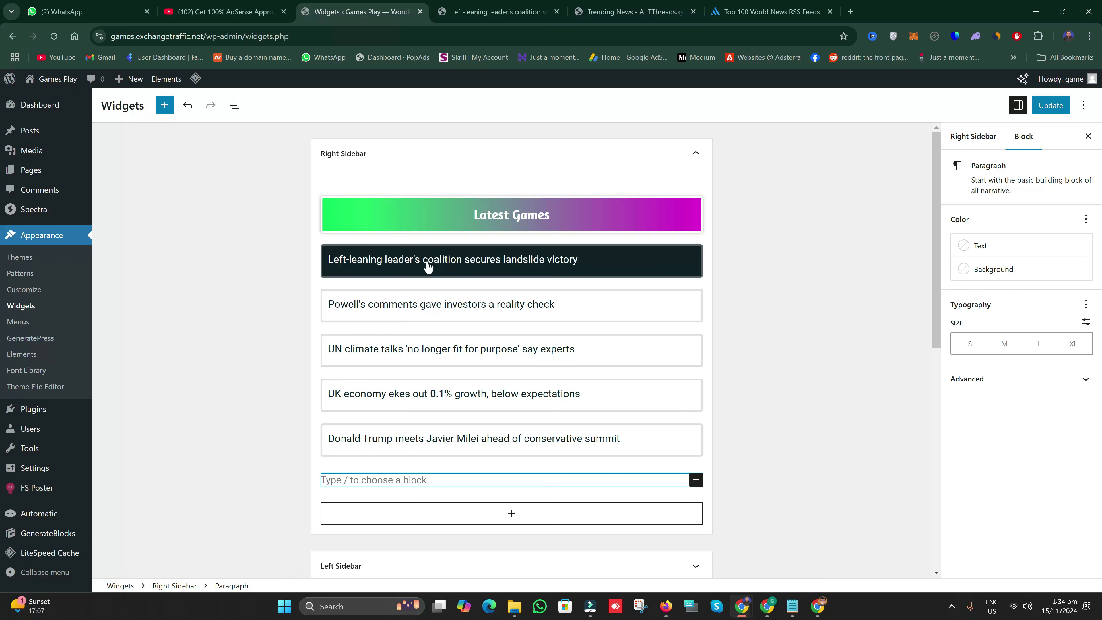
click(223, 12)
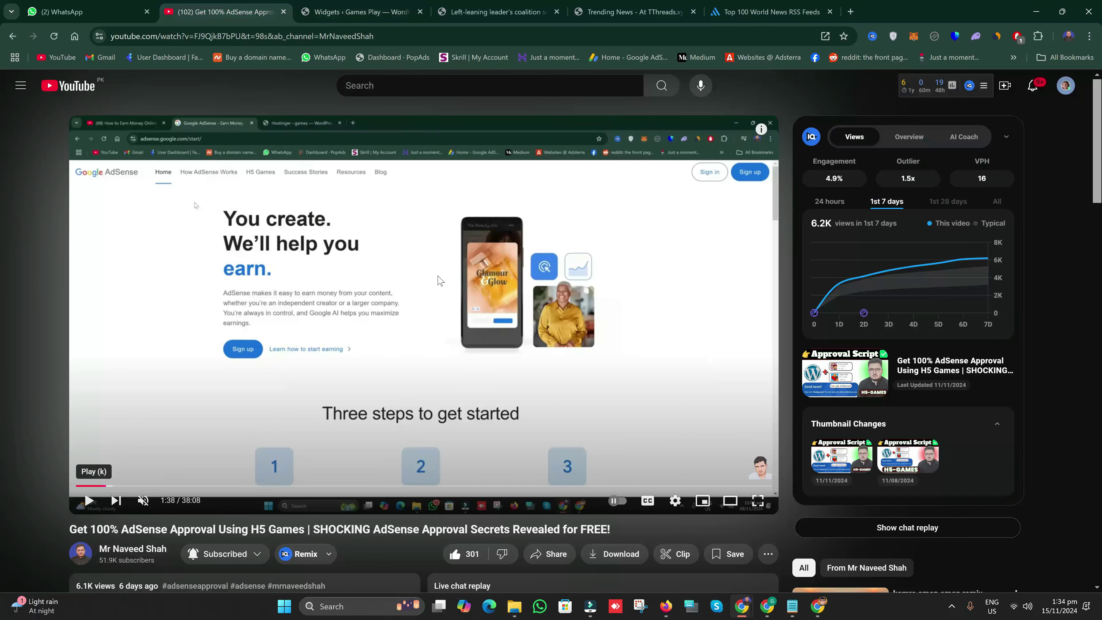
key(ctrl+Tab)
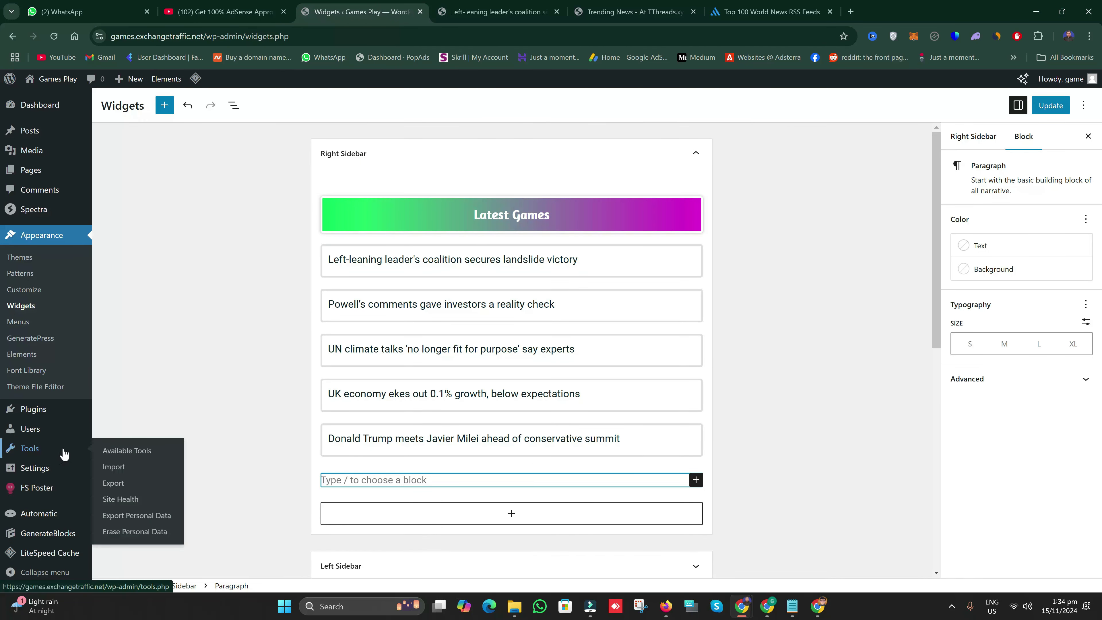
- Look at the article page and the Widgets editor, and open the site's Blog category page
click(488, 11)
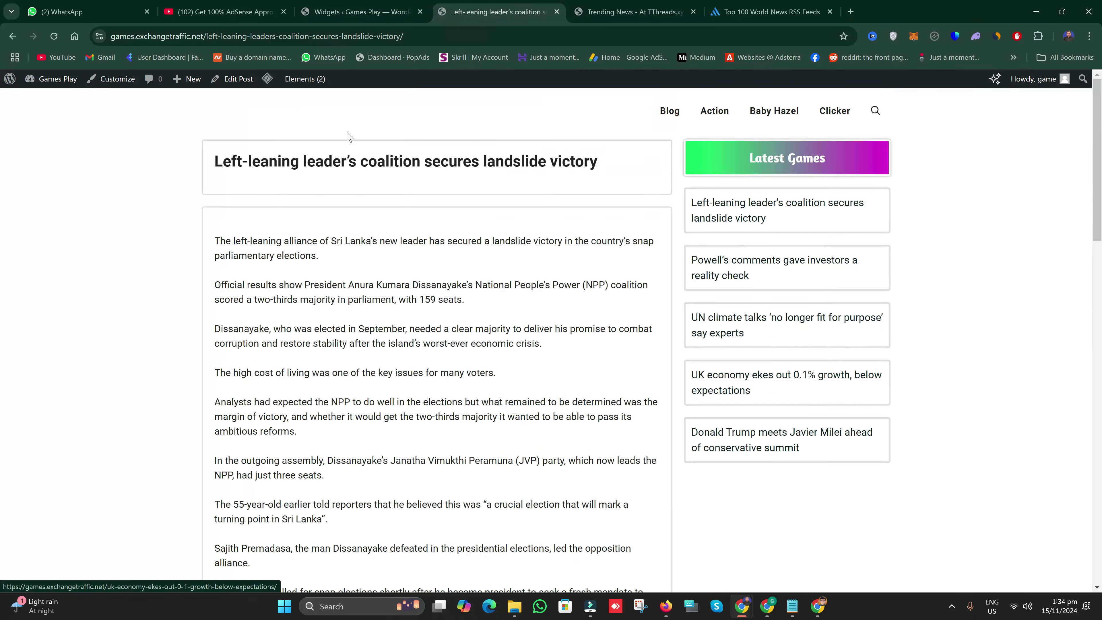
click(360, 12)
mouse_move(35, 174)
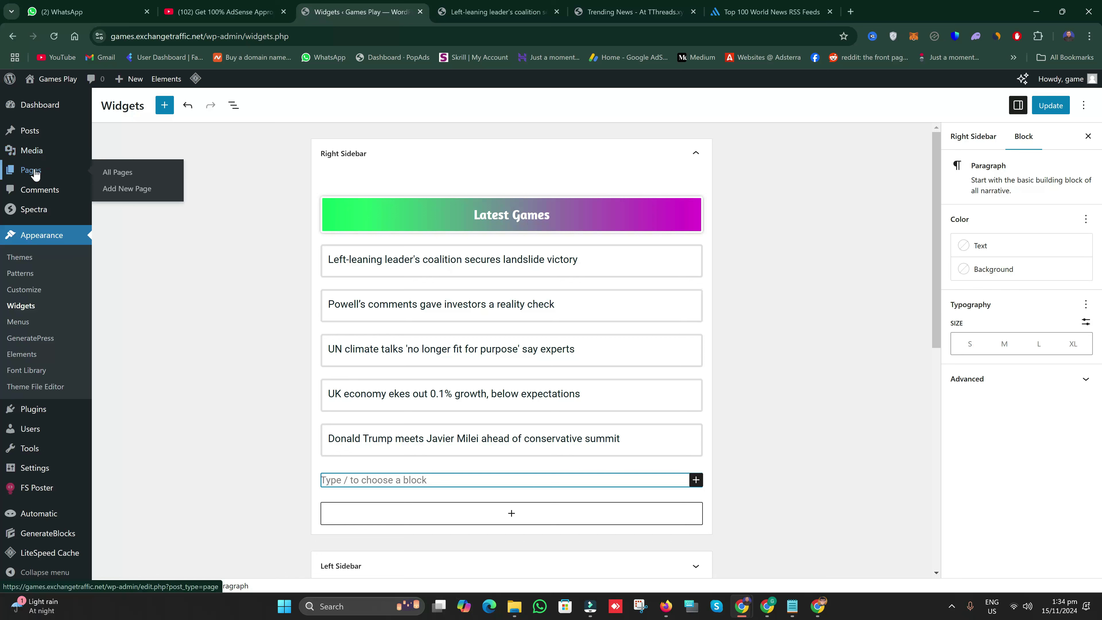
key(ctrl+Tab)
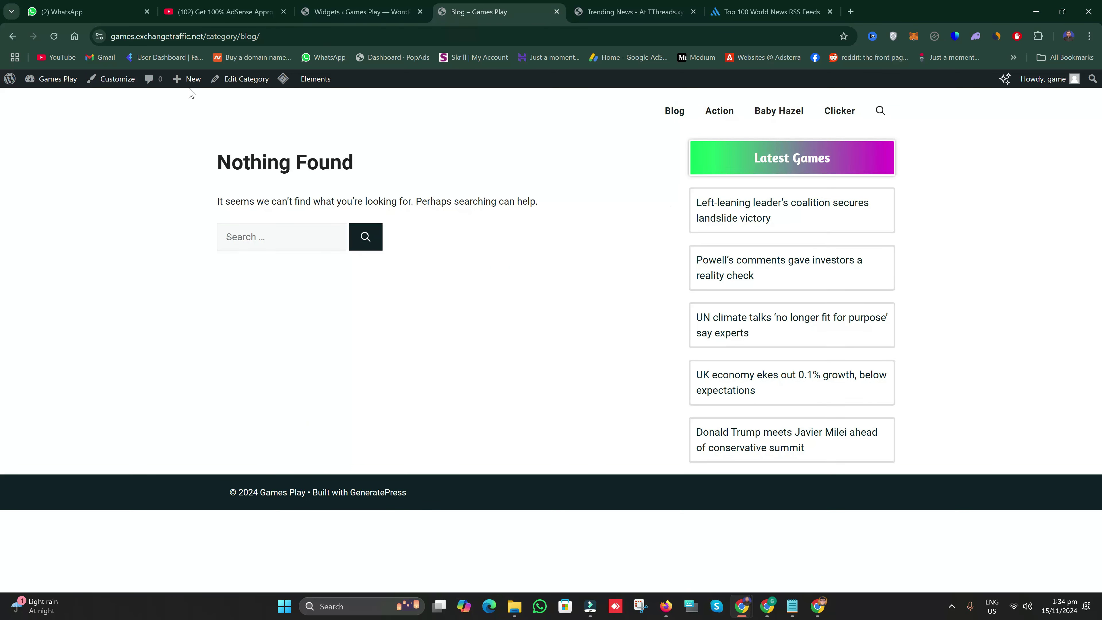
- Open the Customizer's Site Identity settings, stop hiding the site title and publish the change
click(151, 87)
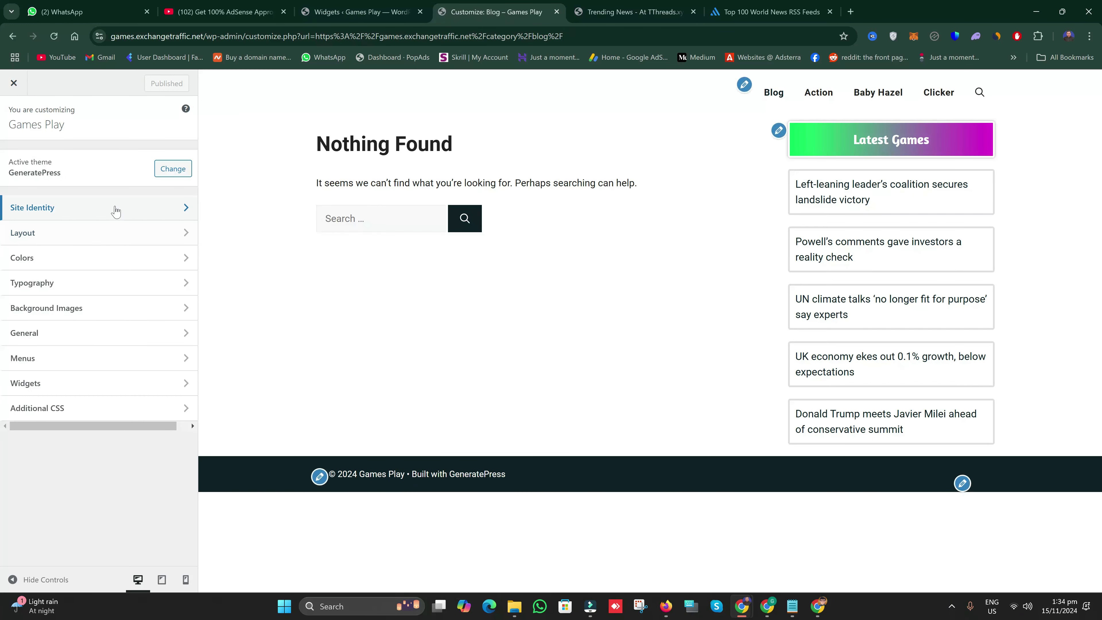
click(112, 214)
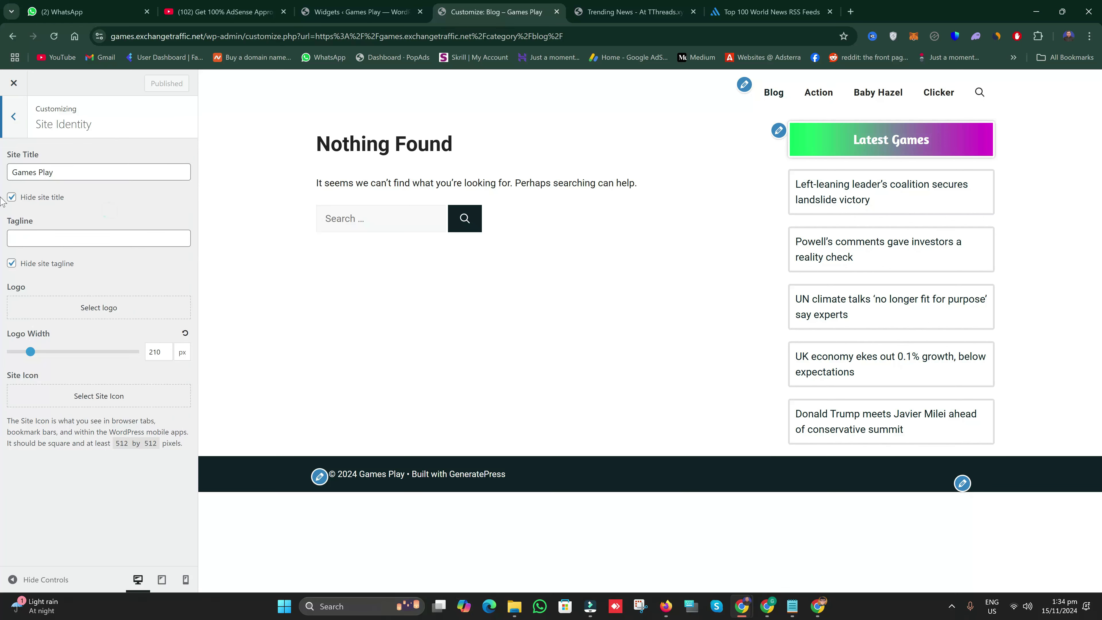
click(11, 198)
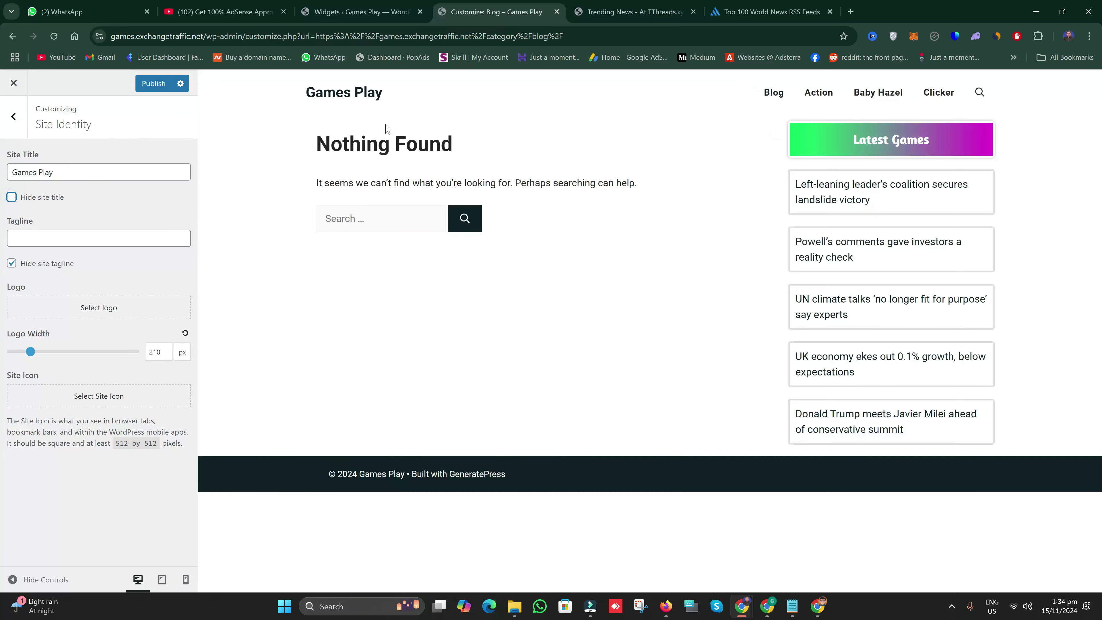
click(154, 83)
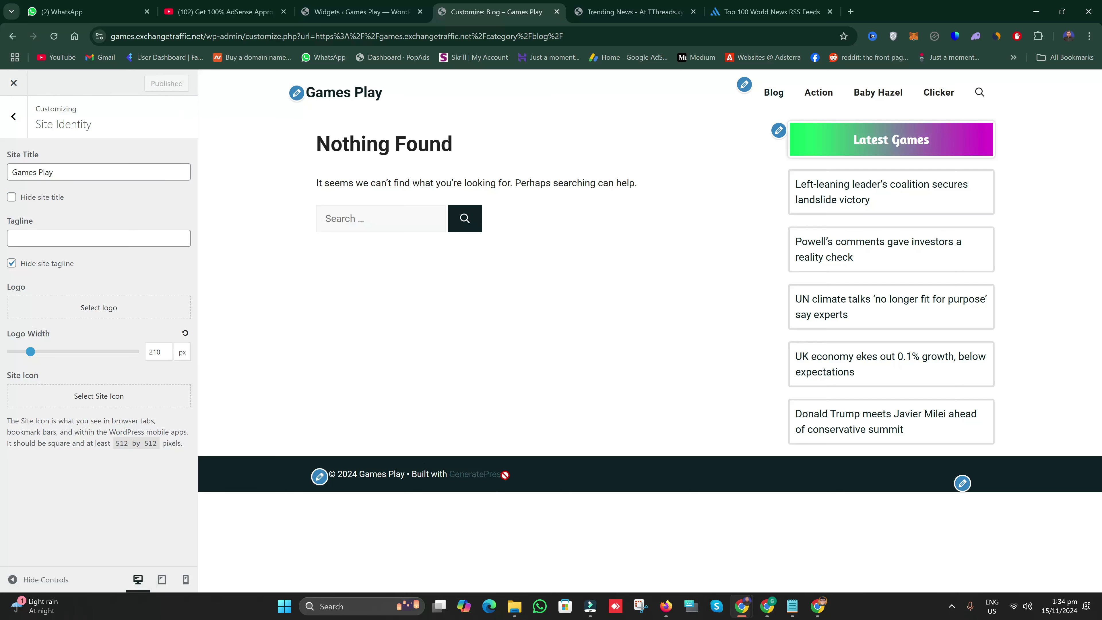
- Open the footer's Copyright setting, copy "© 2024 Games Play •" from the footer preview and select the existing copyright text
click(319, 479)
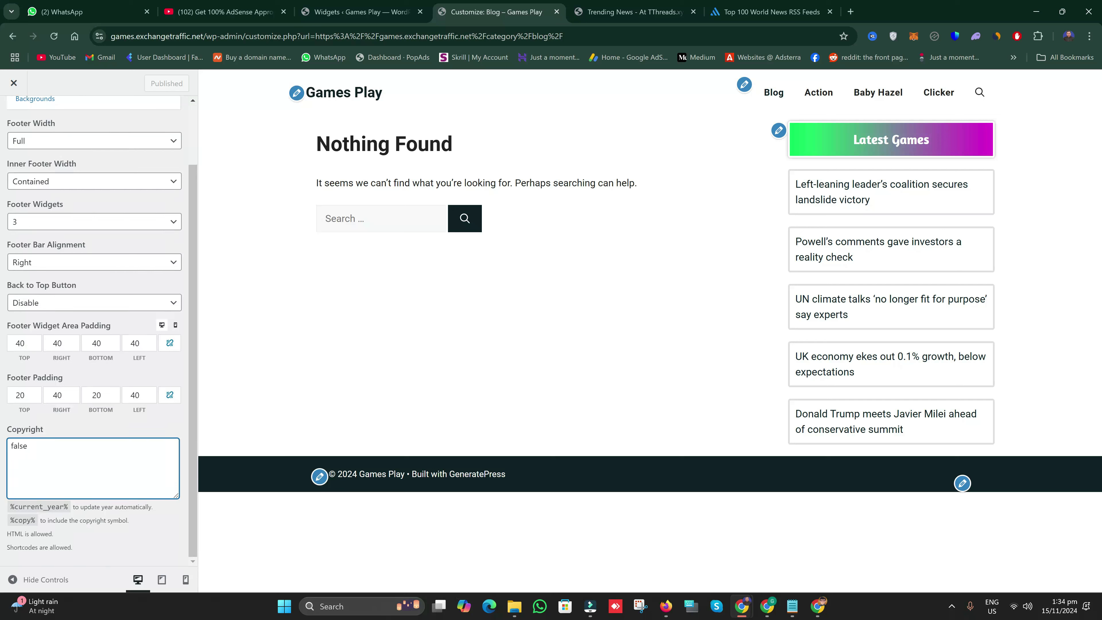
drag(329, 474, 376, 474)
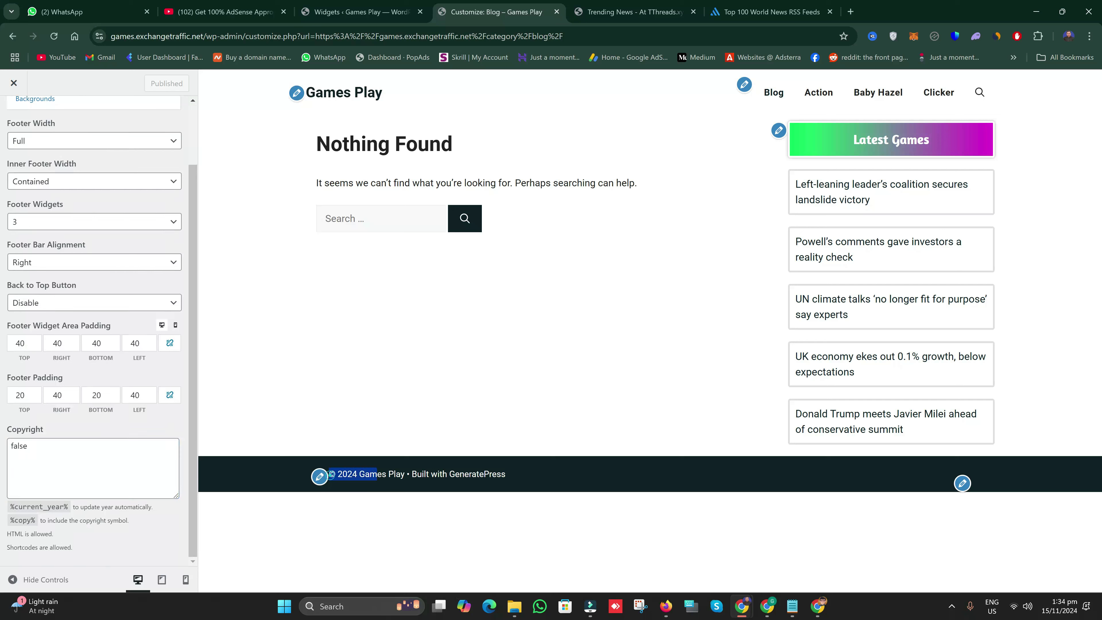
right_click(411, 477)
click(459, 326)
right_click(77, 474)
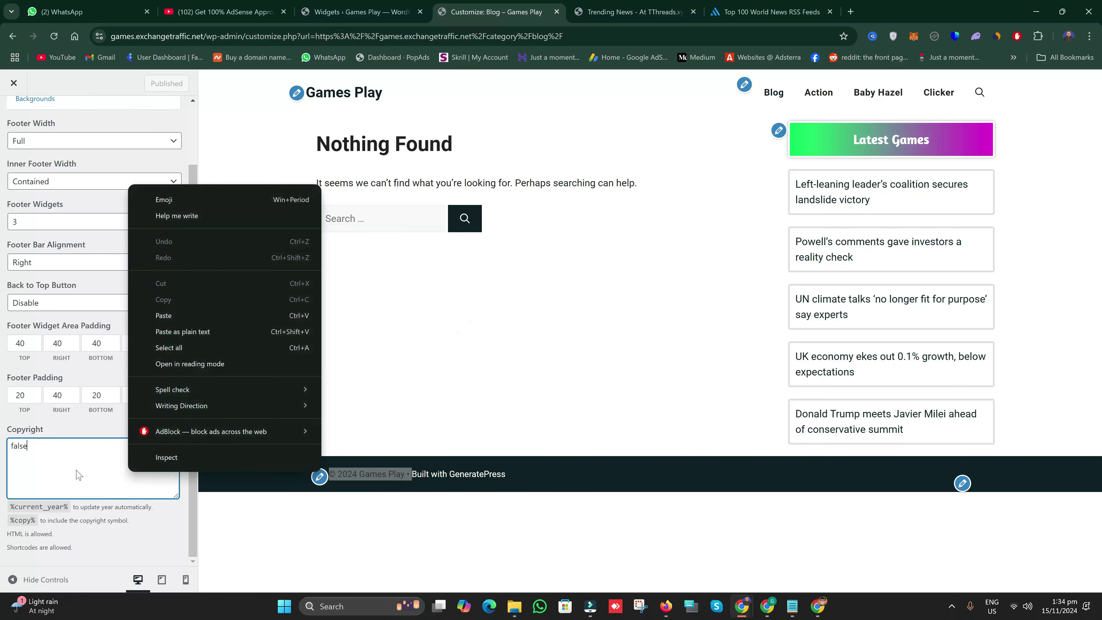
key(ctrl+a)
right_click(76, 471)
click(148, 228)
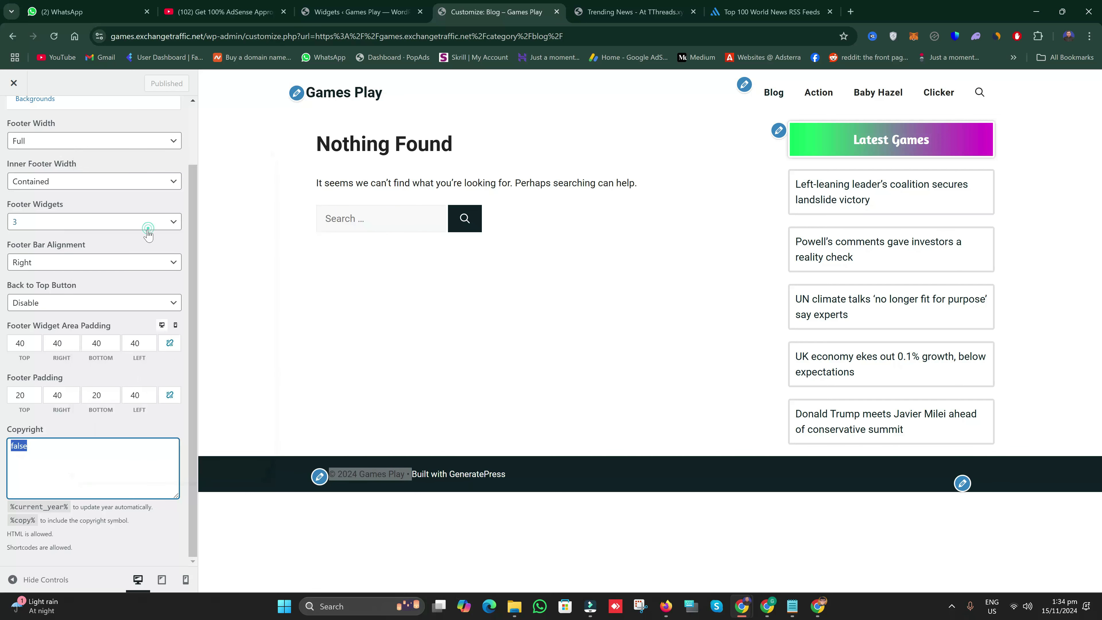
- Replace the footer's copyright text with "© 2024 Games Play •", publish it and close the Customizer
right_click(373, 473)
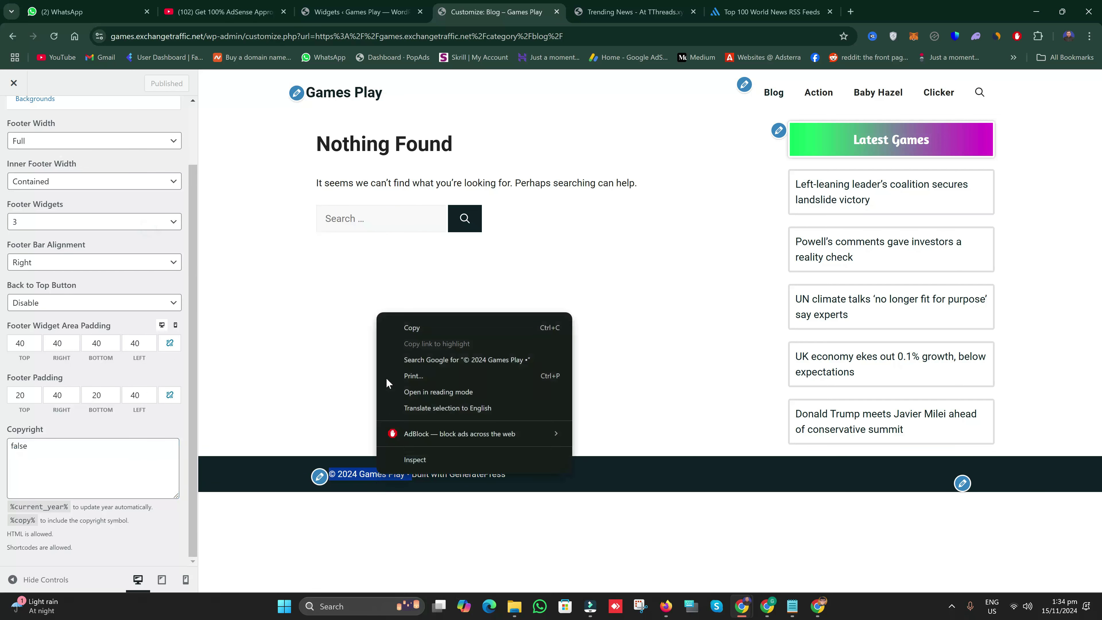
click(411, 335)
right_click(129, 484)
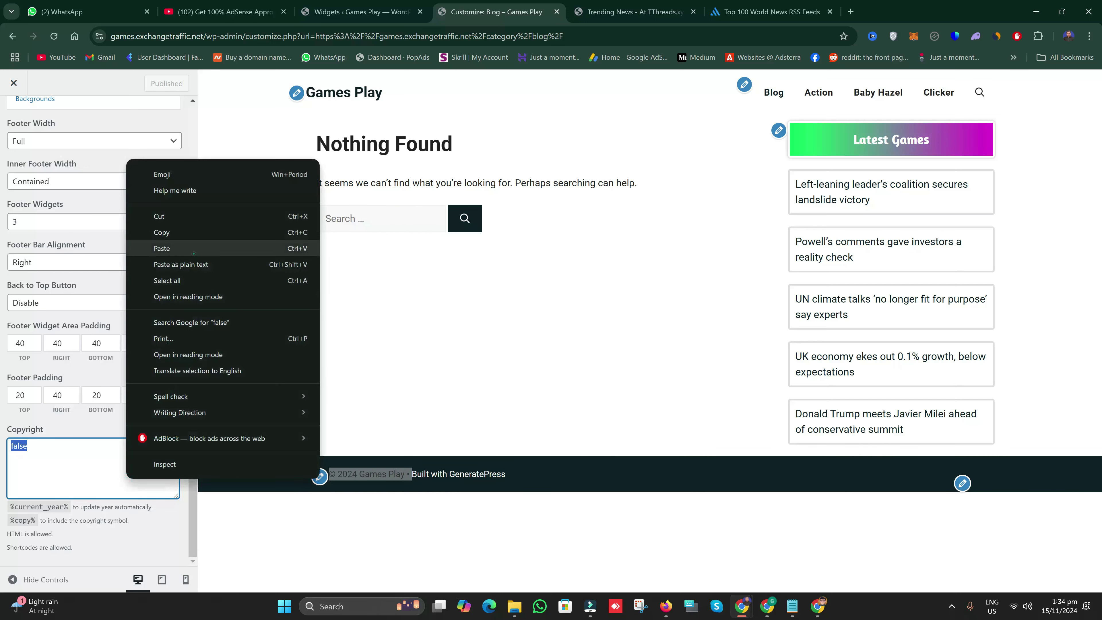
click(186, 248)
click(161, 84)
click(161, 84)
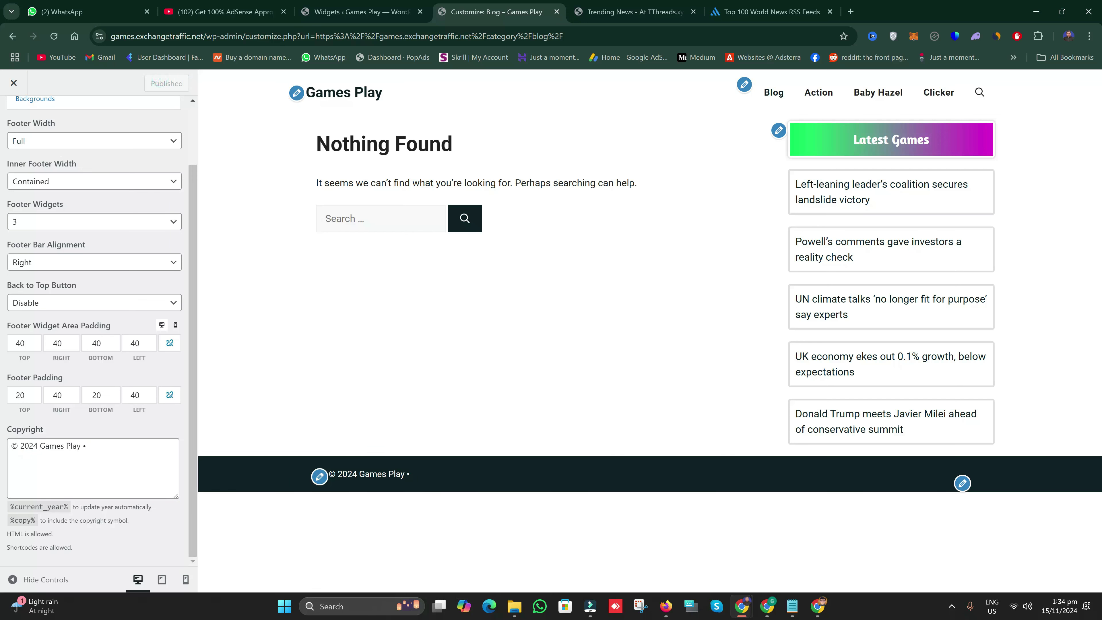
click(119, 456)
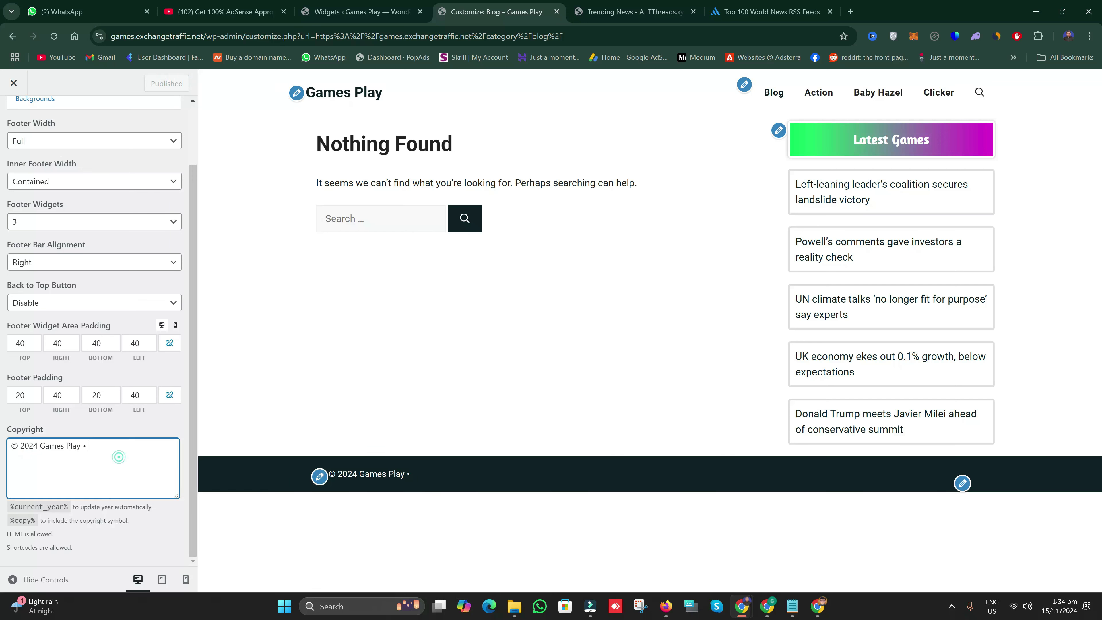
click(13, 83)
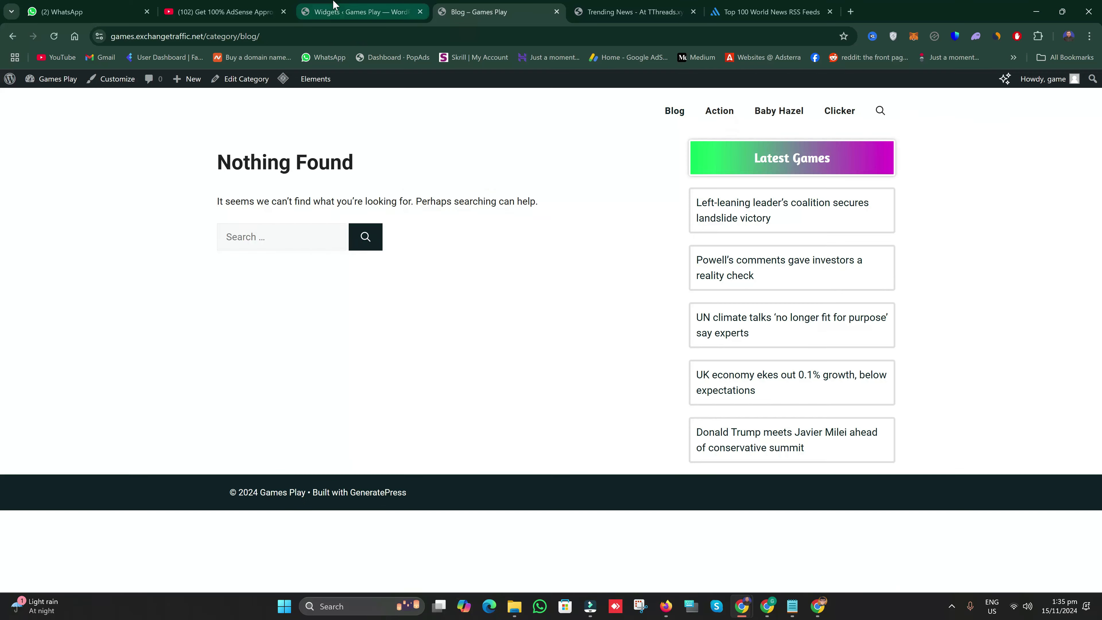
- Leave the Widgets editor for the site's Pages list without saving, and return to the Blog category page
click(335, 5)
click(28, 169)
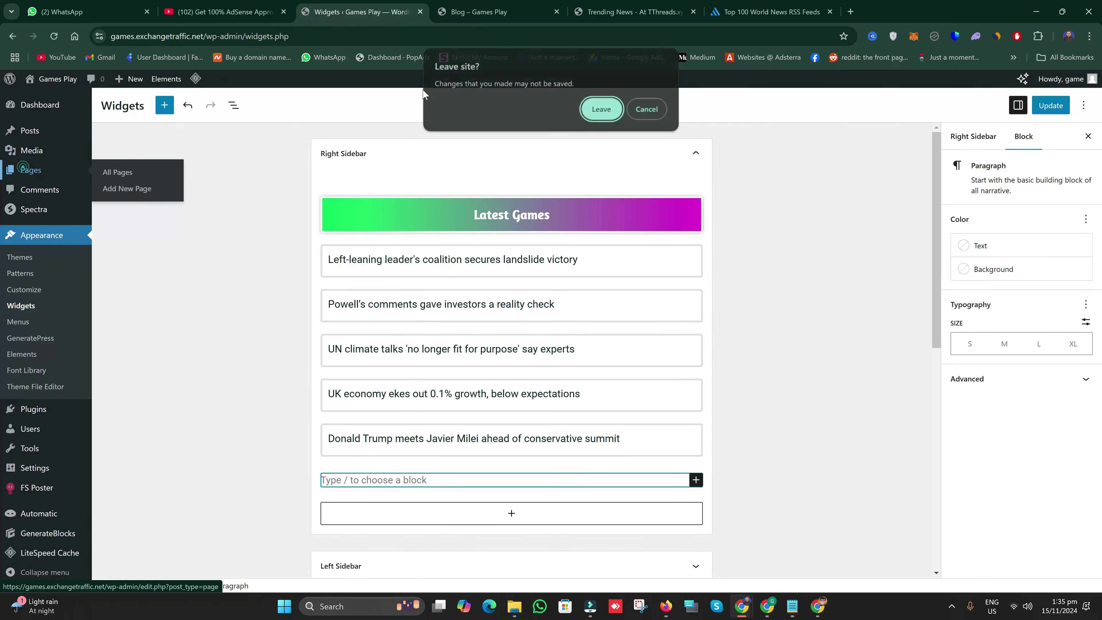
click(616, 114)
key(ctrl+Tab)
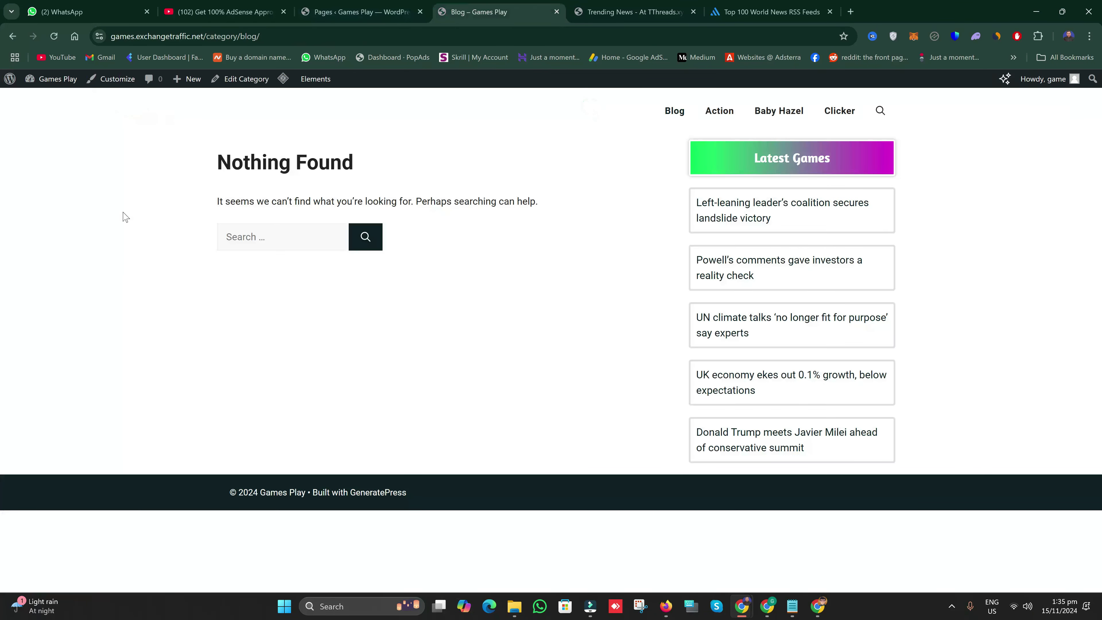
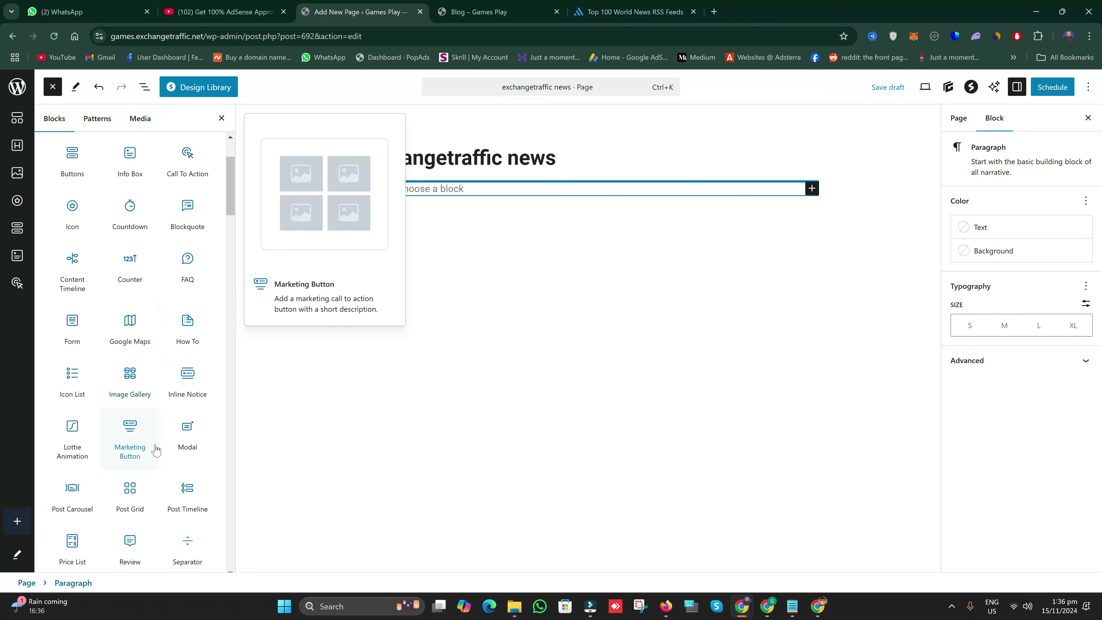
- Insert a Post Grid block below the "exchangetraffic news" page title and select it to show its settings
click(131, 497)
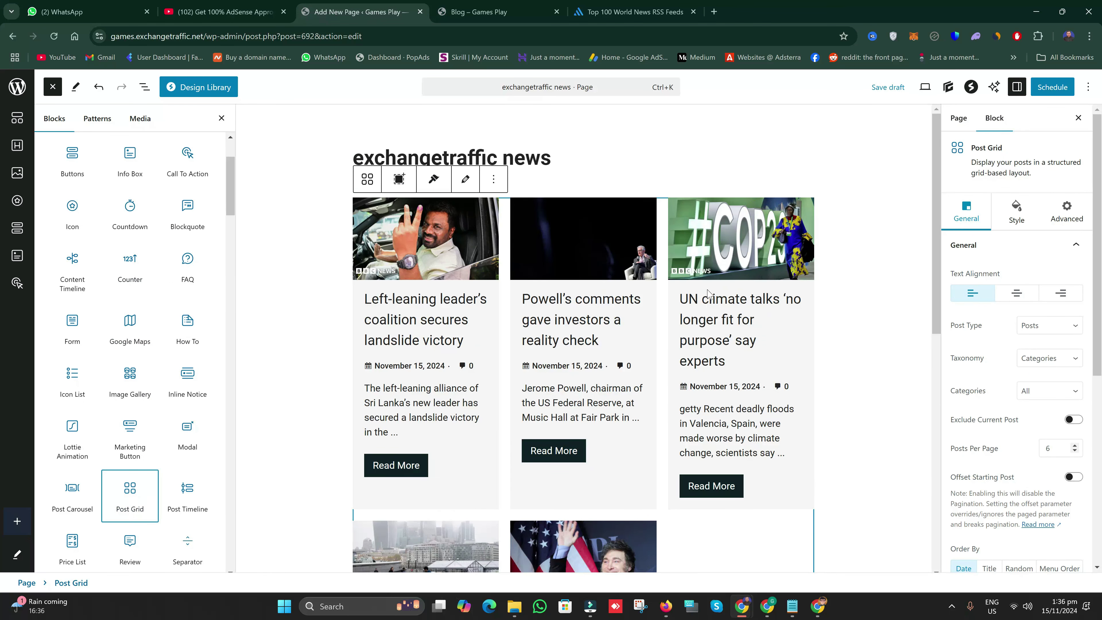
click(671, 183)
click(612, 264)
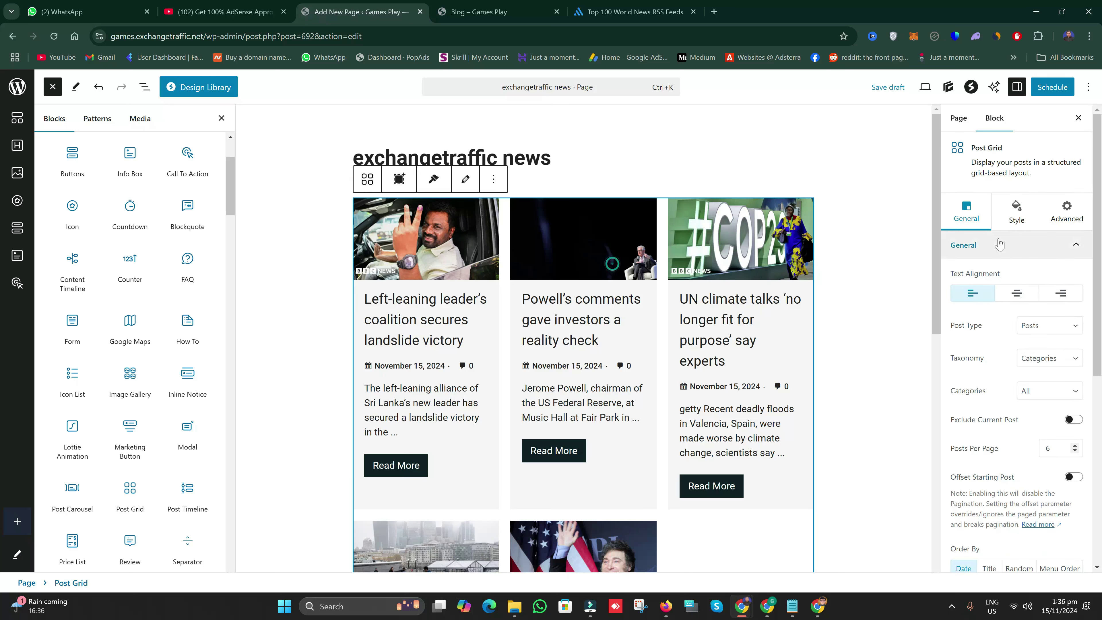
click(827, 196)
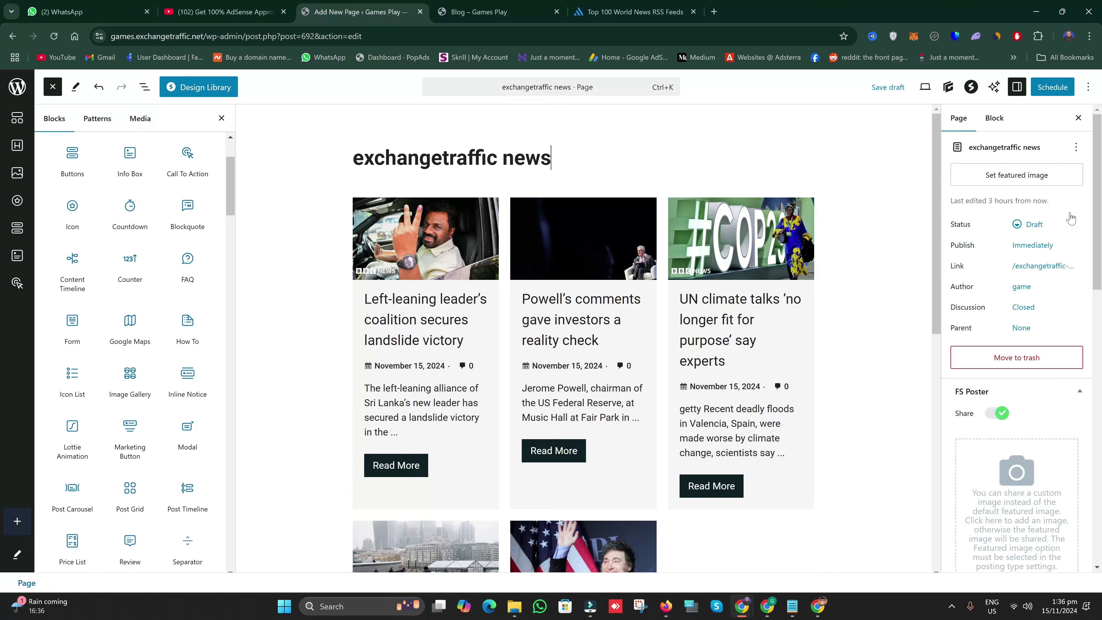
click(768, 354)
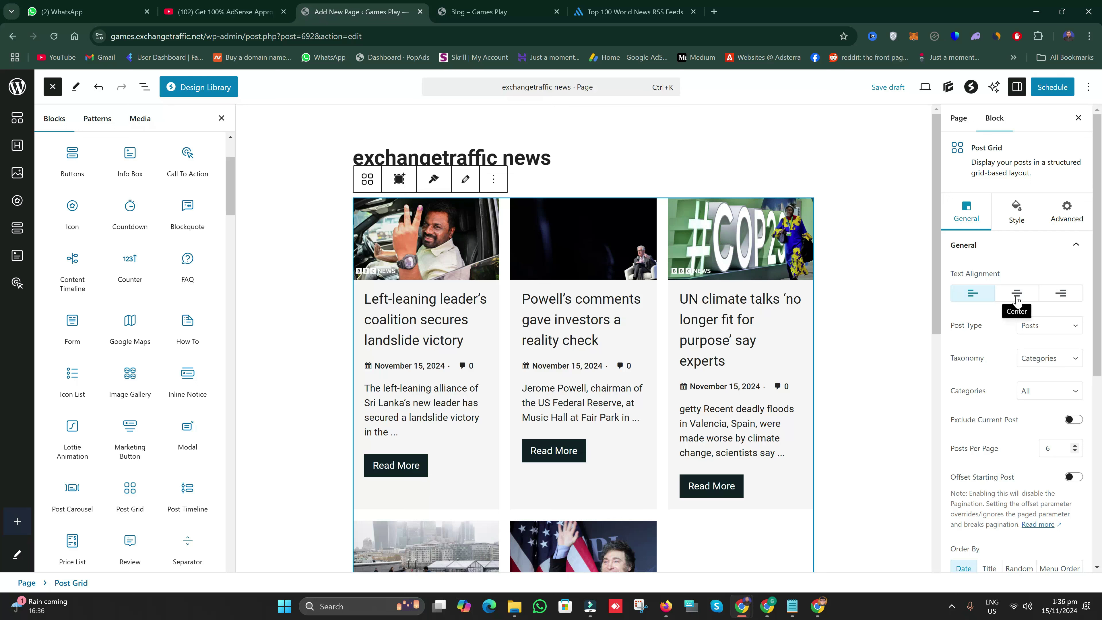
- Set the Post Grid to 4 columns and 20 posts per page
scroll(1024, 361, down, 1)
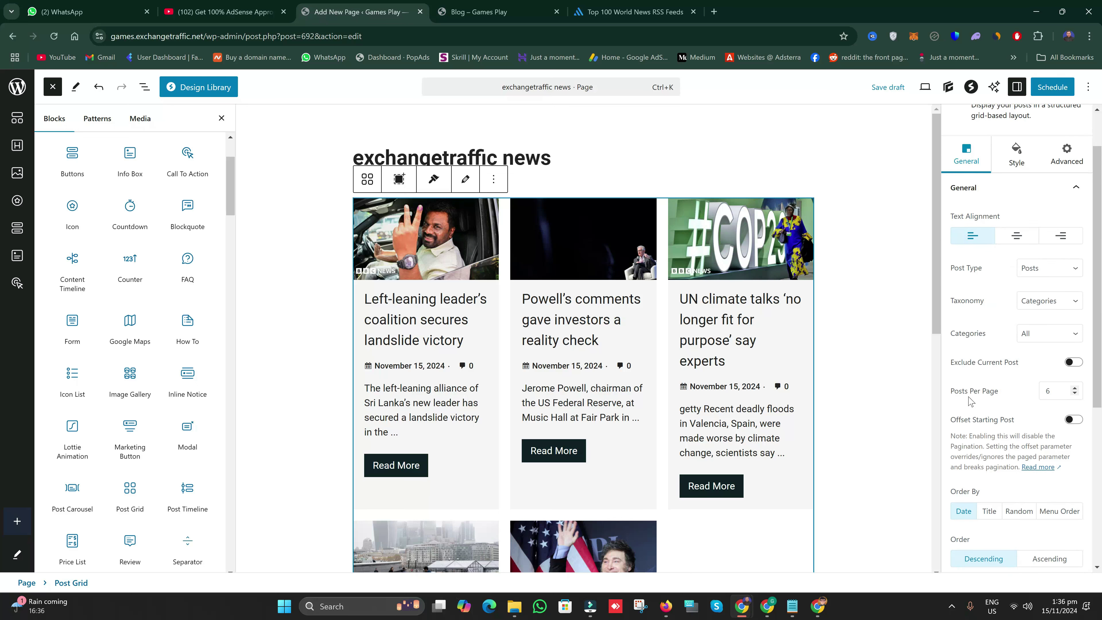
scroll(773, 414, down, 2)
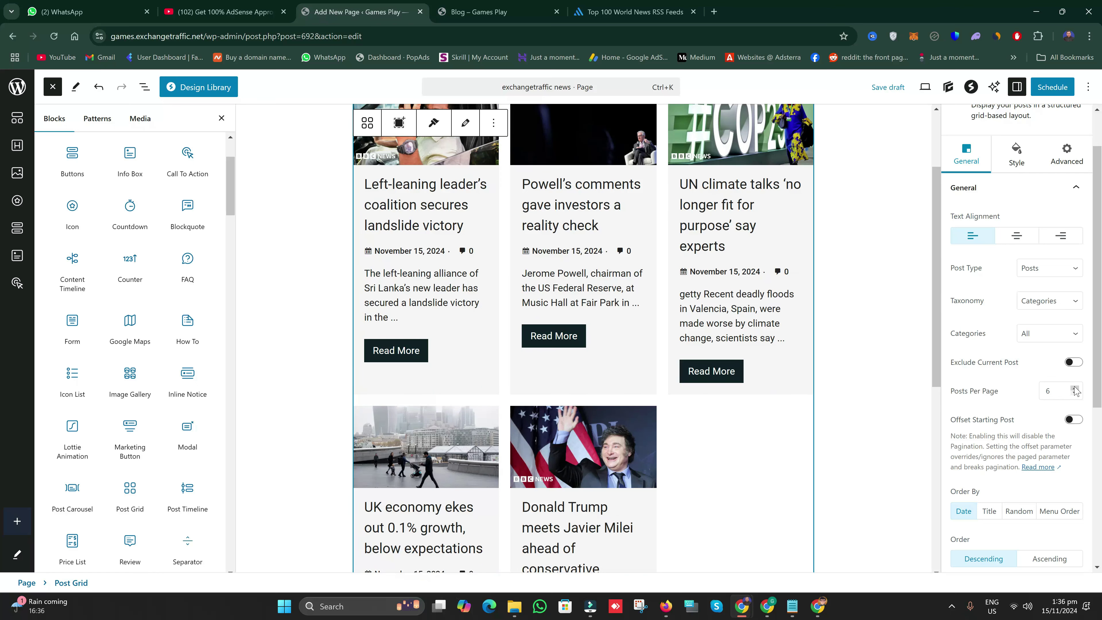
scroll(1072, 412, down, 2)
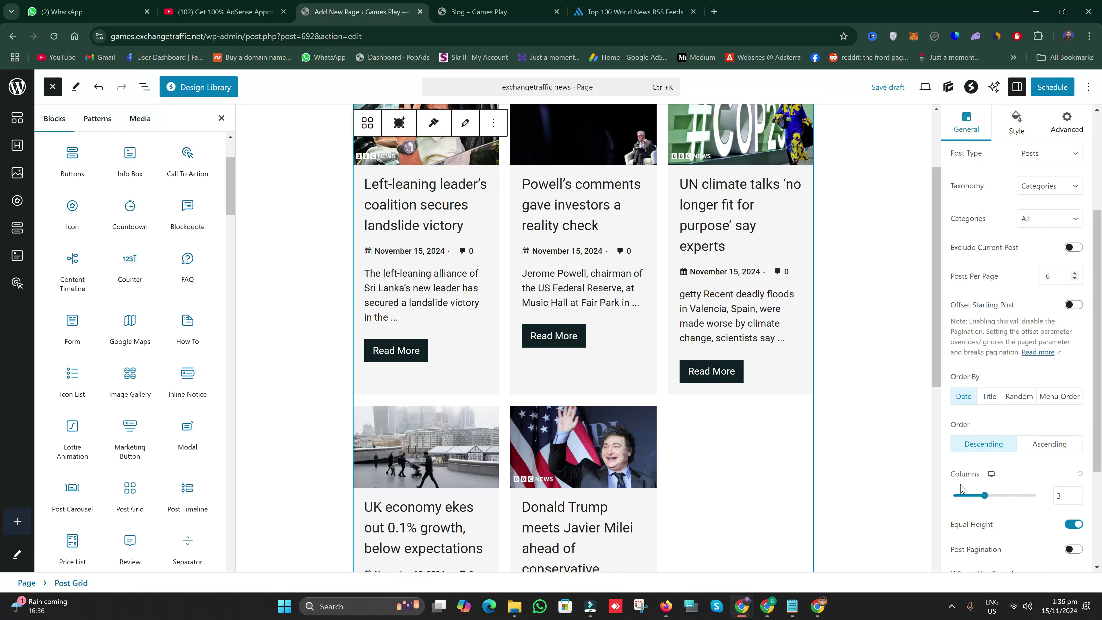
click(1078, 494)
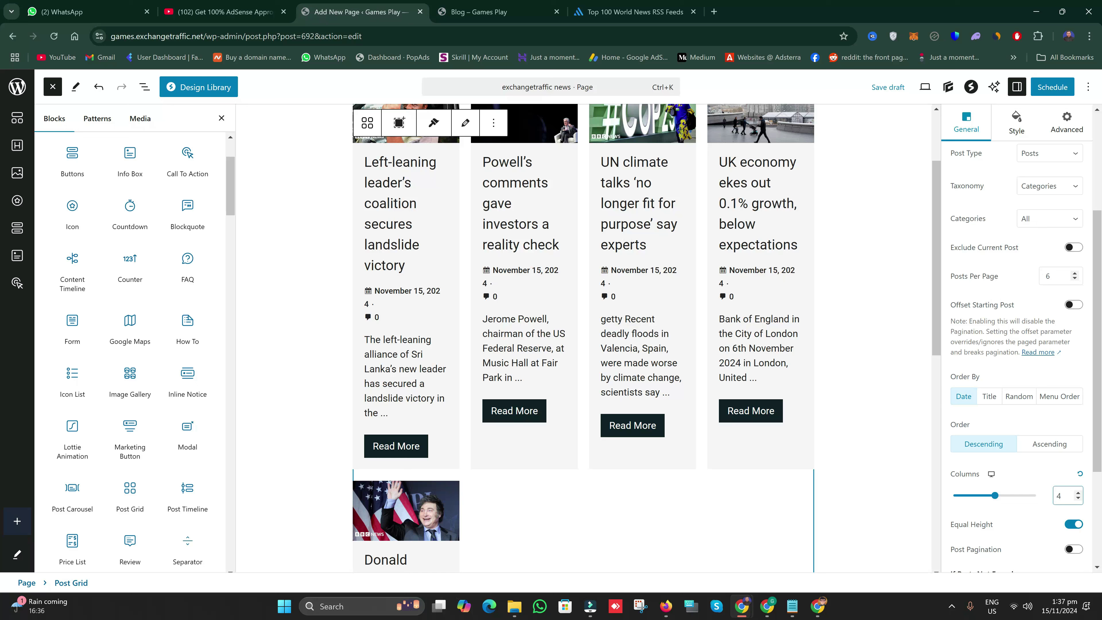
click(1075, 274)
click(1075, 274)
click(1075, 274)
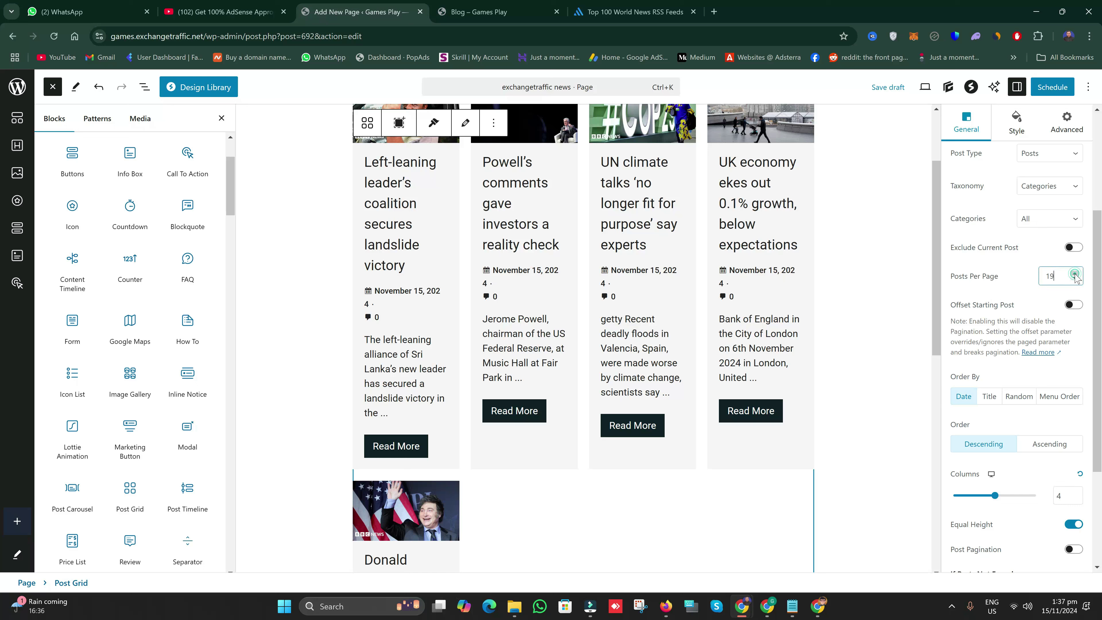
click(1075, 273)
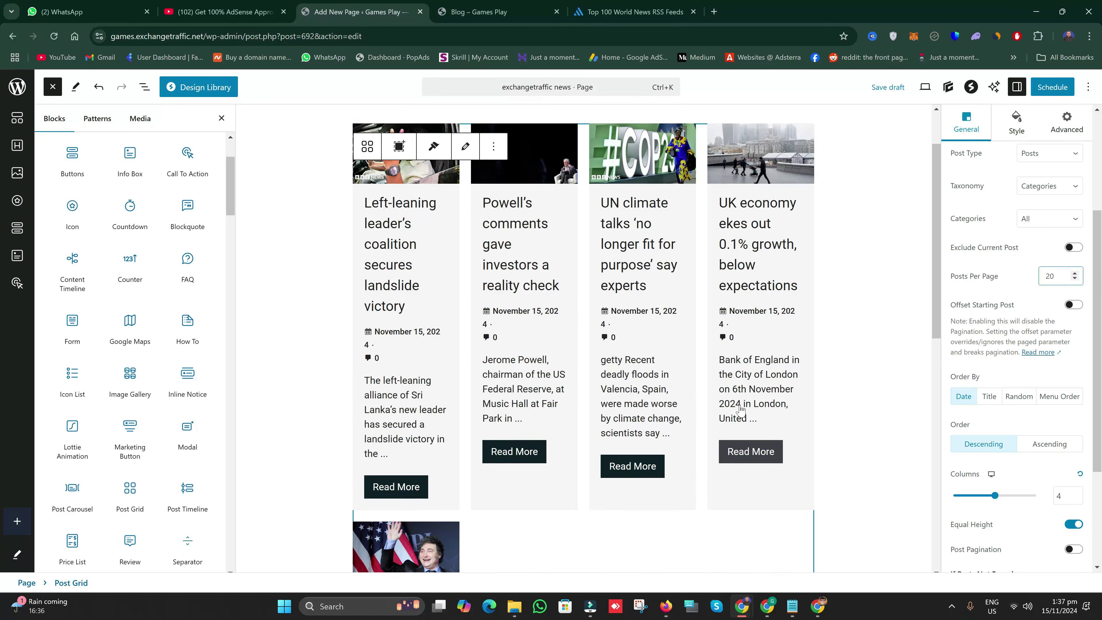
- Turn on Equal Height for the Post Grid's featured images
scroll(1016, 282, up, 4)
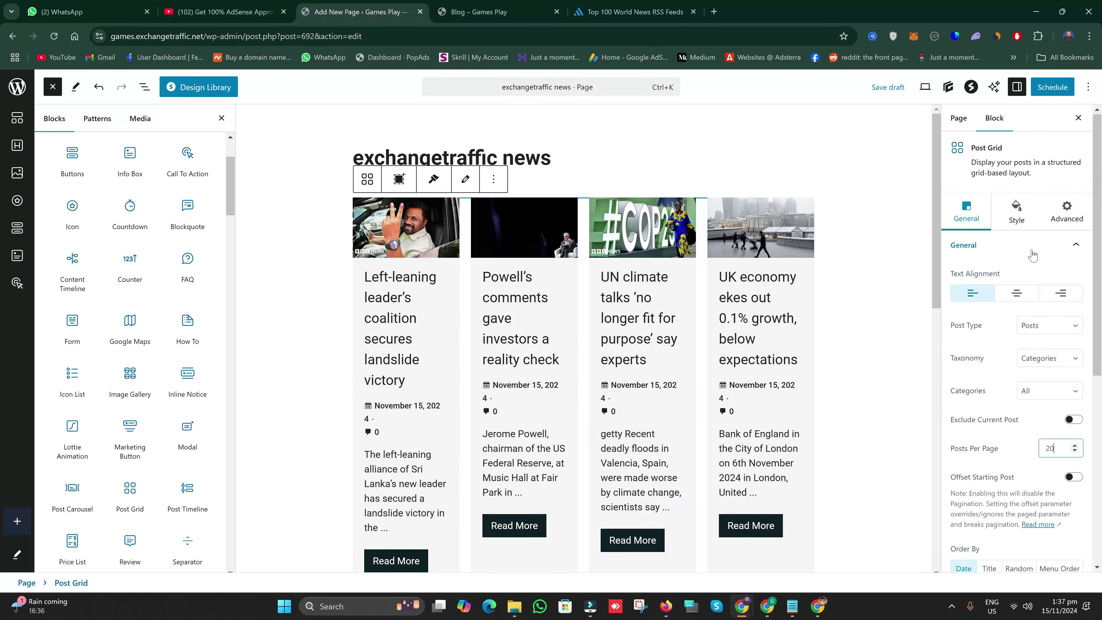
click(989, 246)
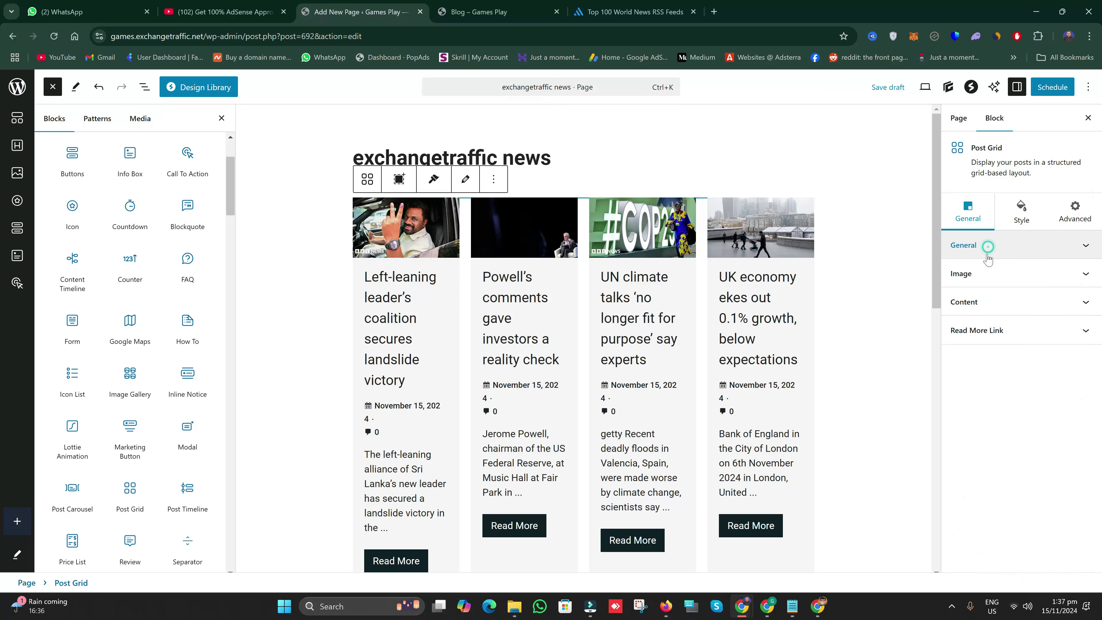
click(987, 273)
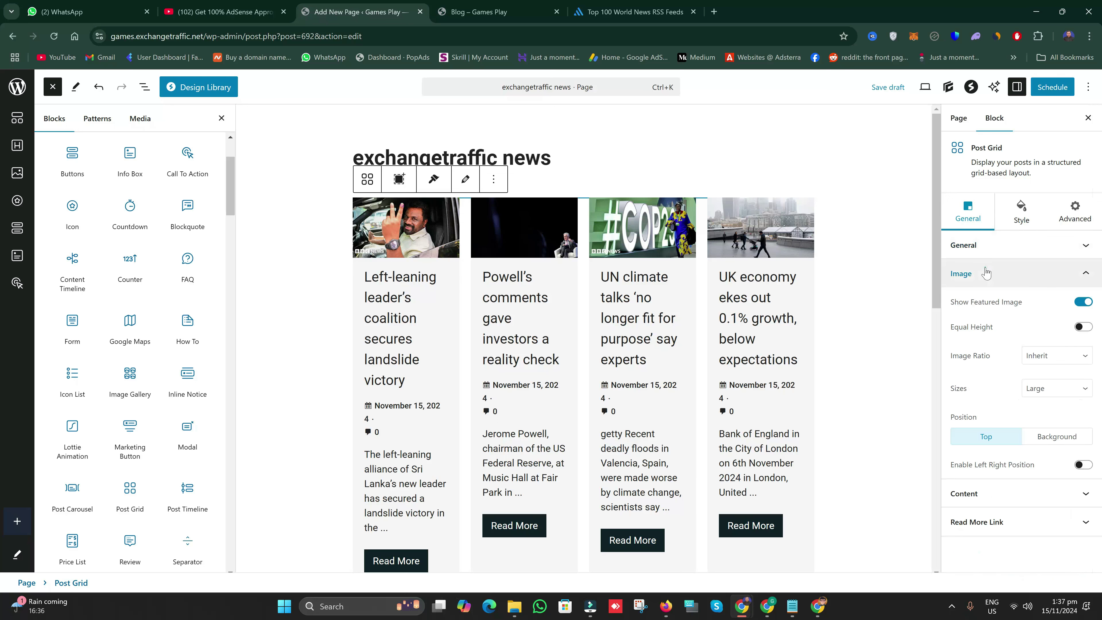
click(1083, 327)
click(985, 273)
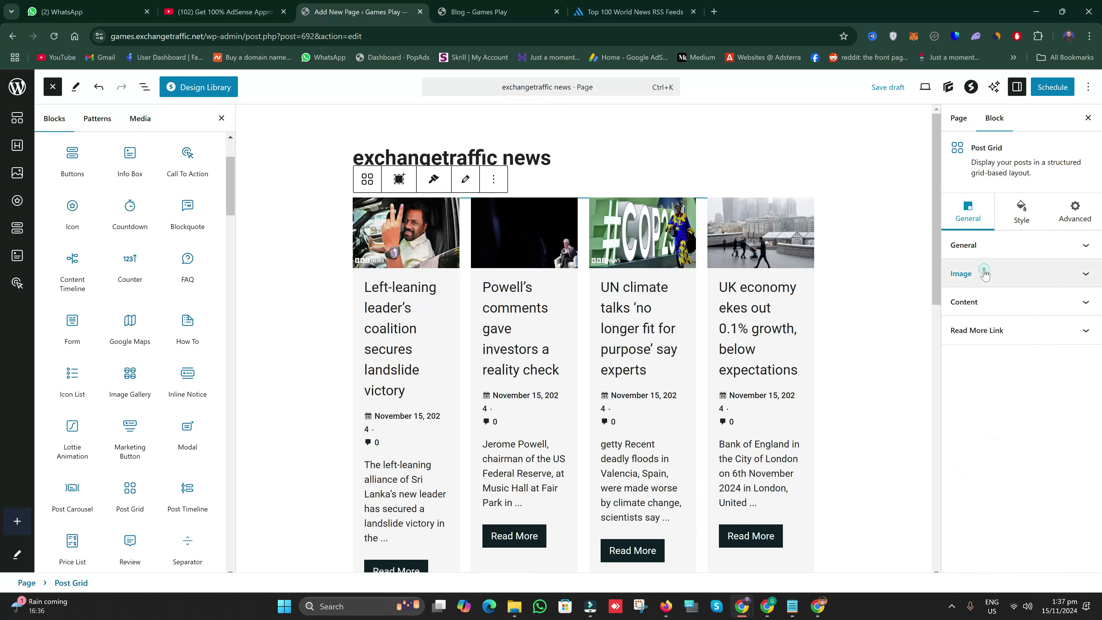
- Open the Post Grid's content settings and set the post titles' HTML tag to H3
click(989, 302)
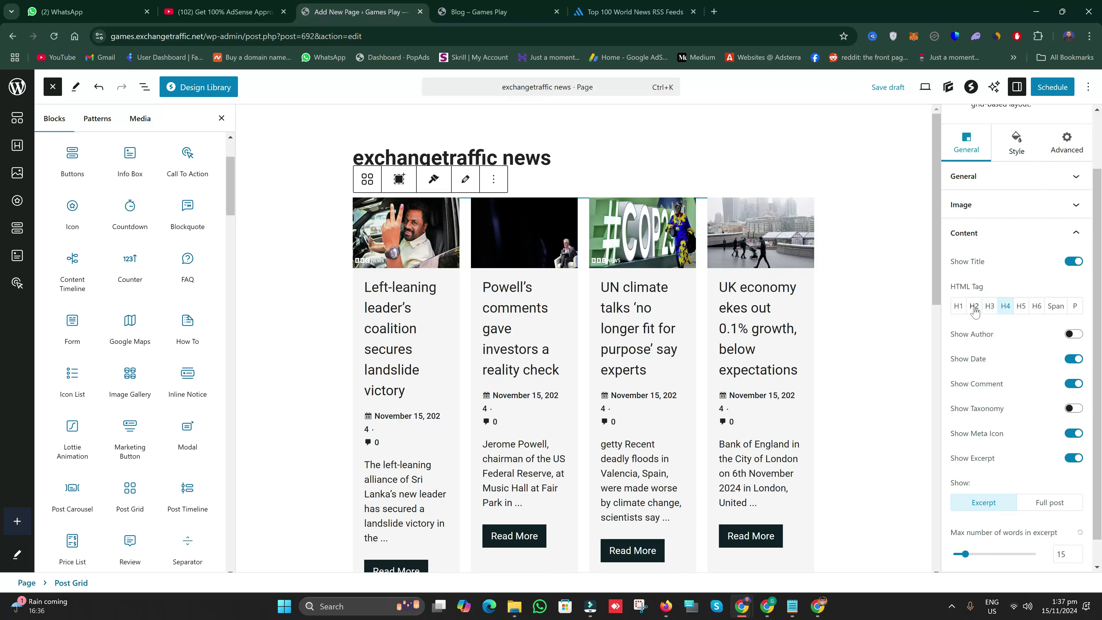
click(974, 307)
click(990, 306)
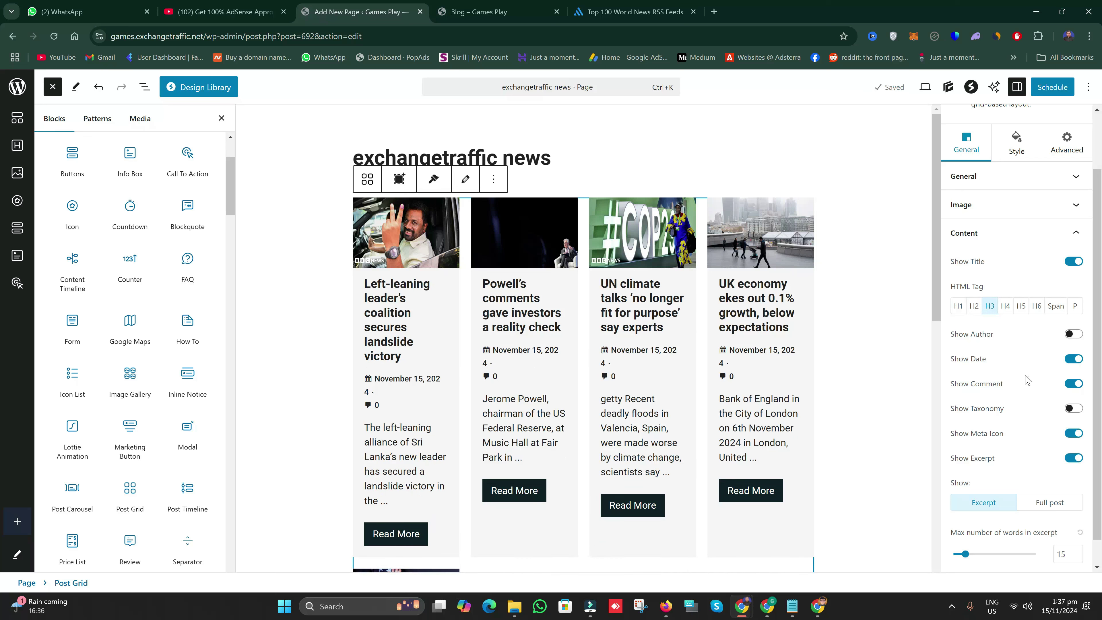
- Hide the date, comment count and excerpt in the Post Grid's posts
scroll(1016, 347, down, 1)
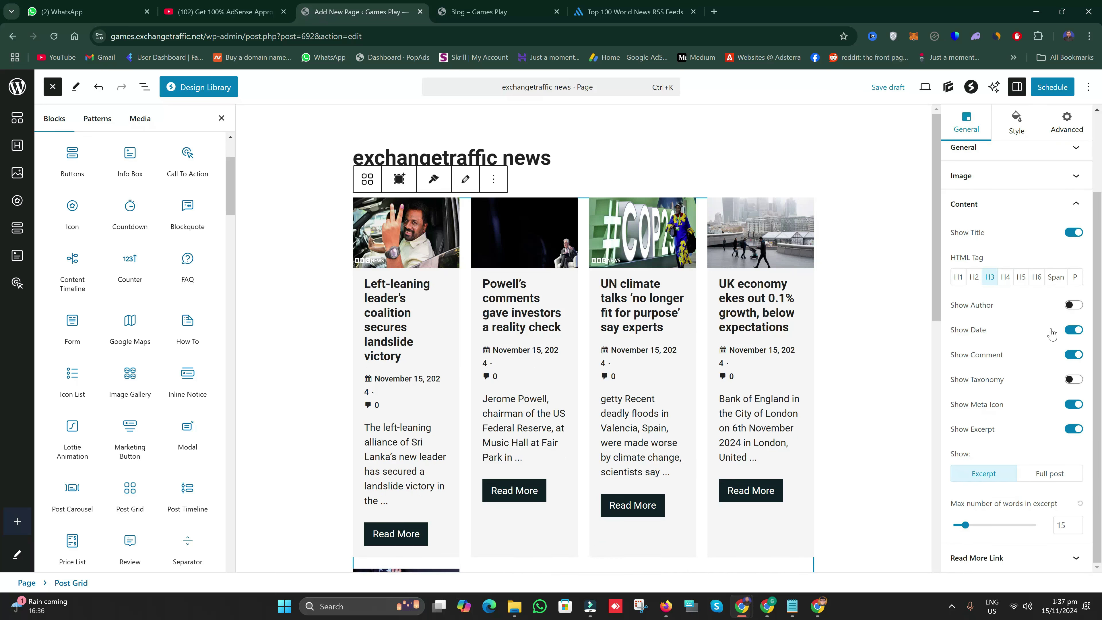
click(1071, 333)
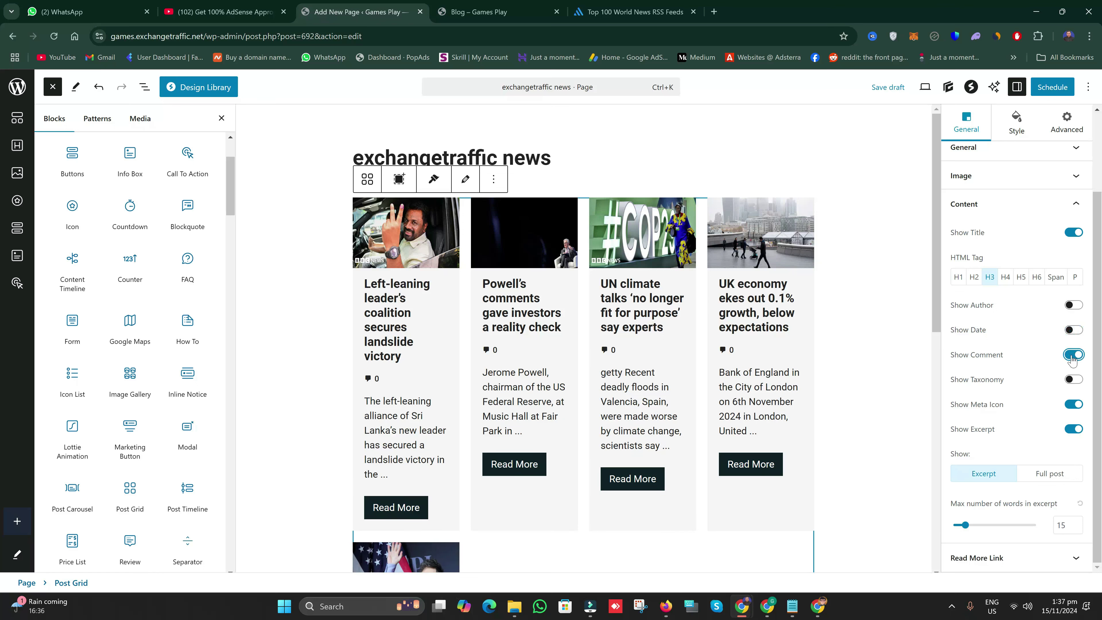
click(1073, 355)
click(1070, 431)
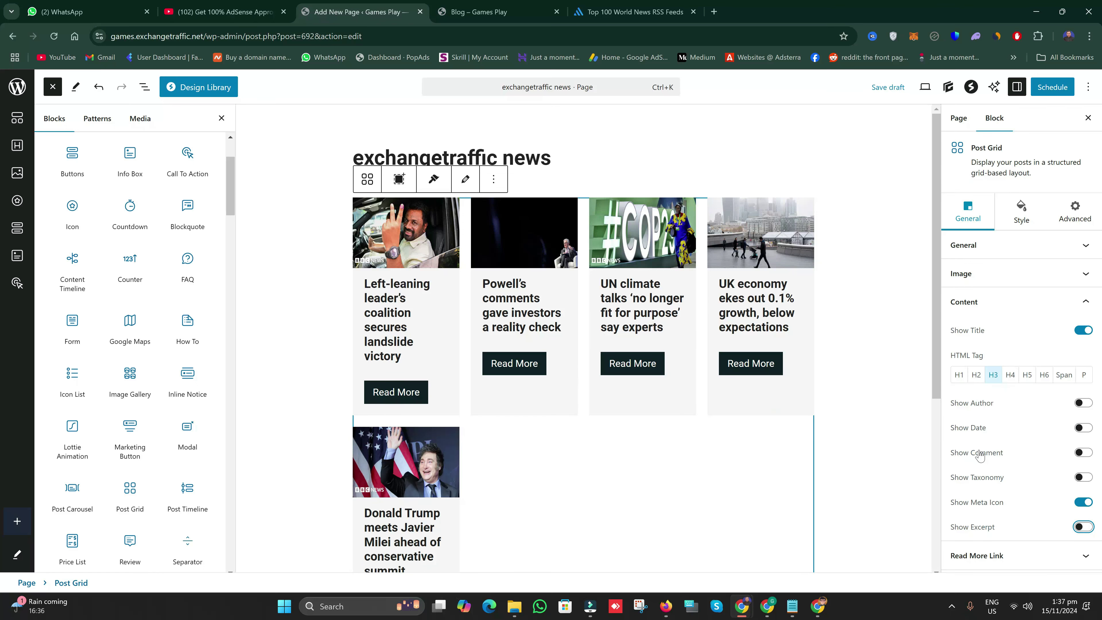
- Apply the filled pill-shaped preset to the Post Grid's Read More buttons and turn on Buttons on Equal Height
click(1014, 303)
click(1013, 337)
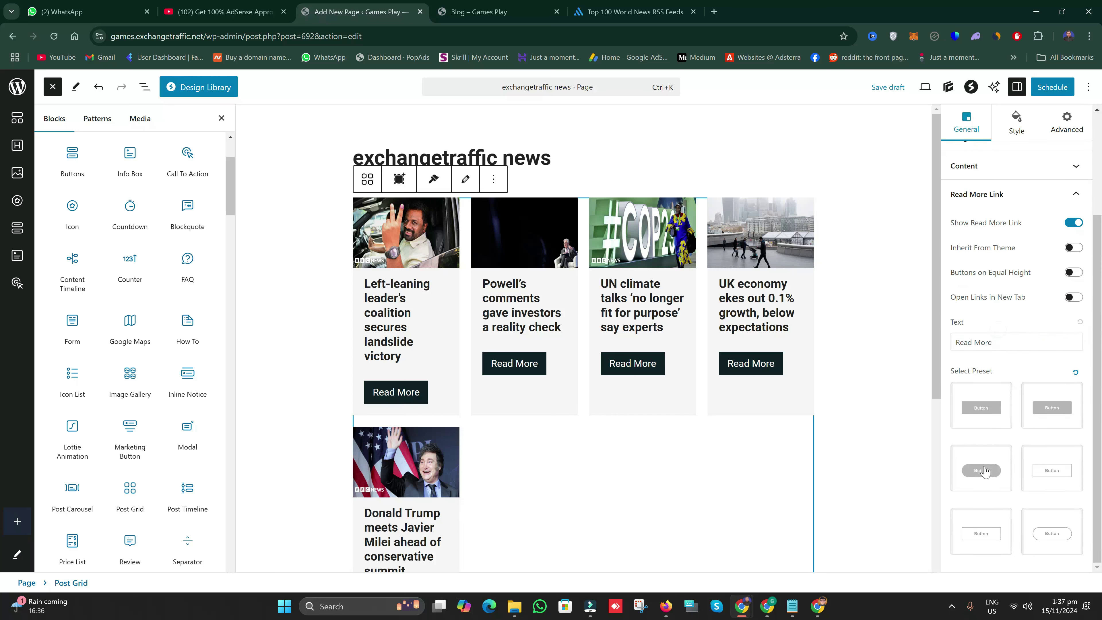
click(984, 471)
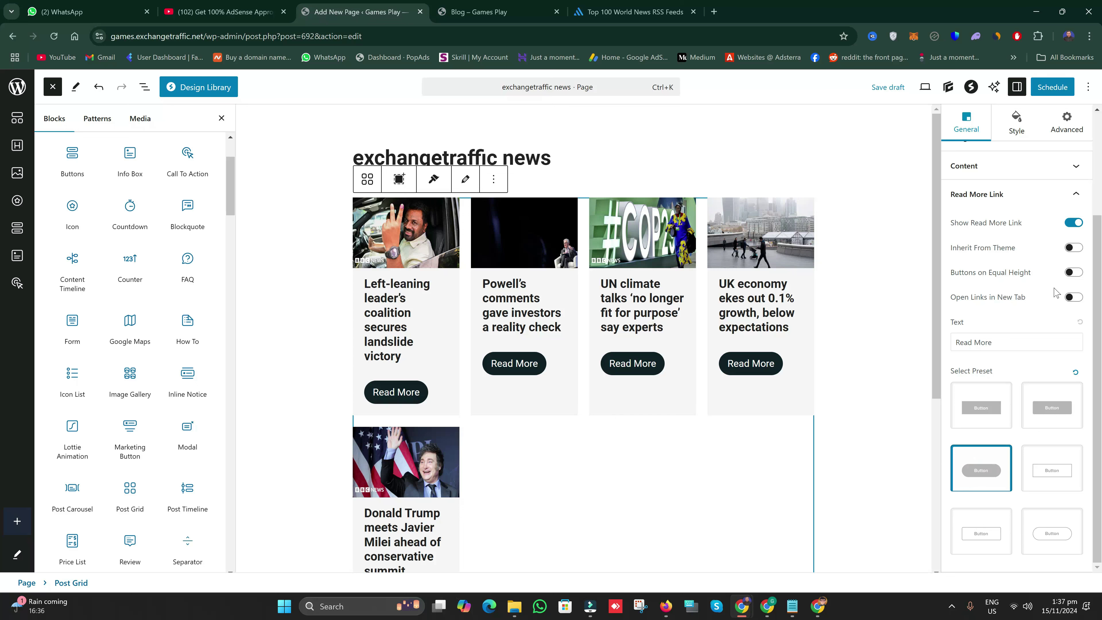
click(1061, 276)
drag(949, 274, 1038, 282)
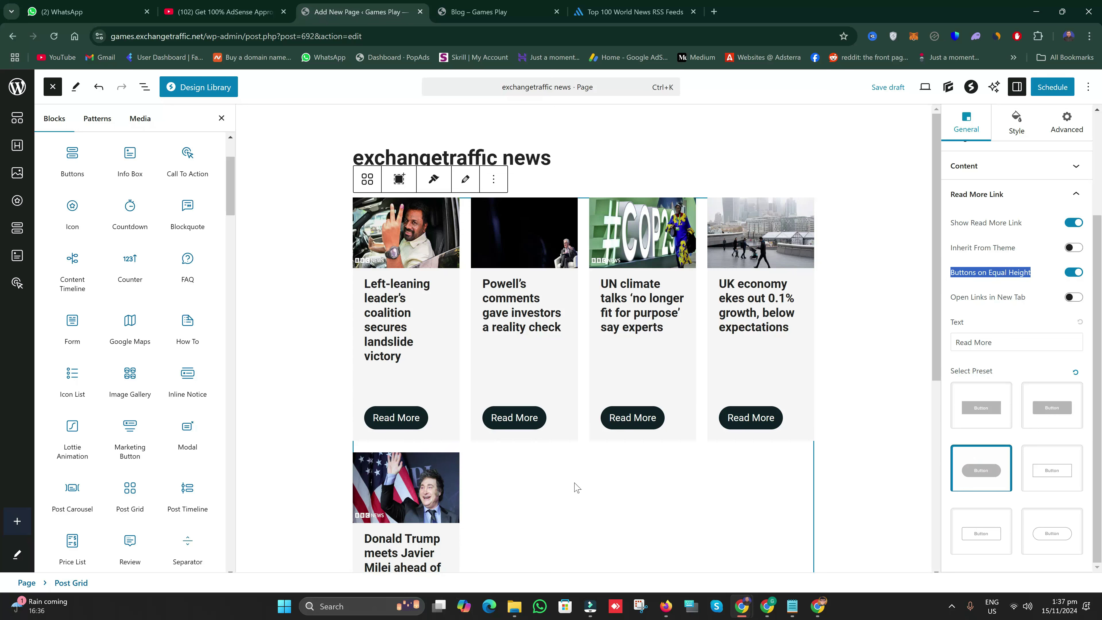
scroll(577, 485, down, 5)
scroll(577, 485, up, 5)
click(1030, 196)
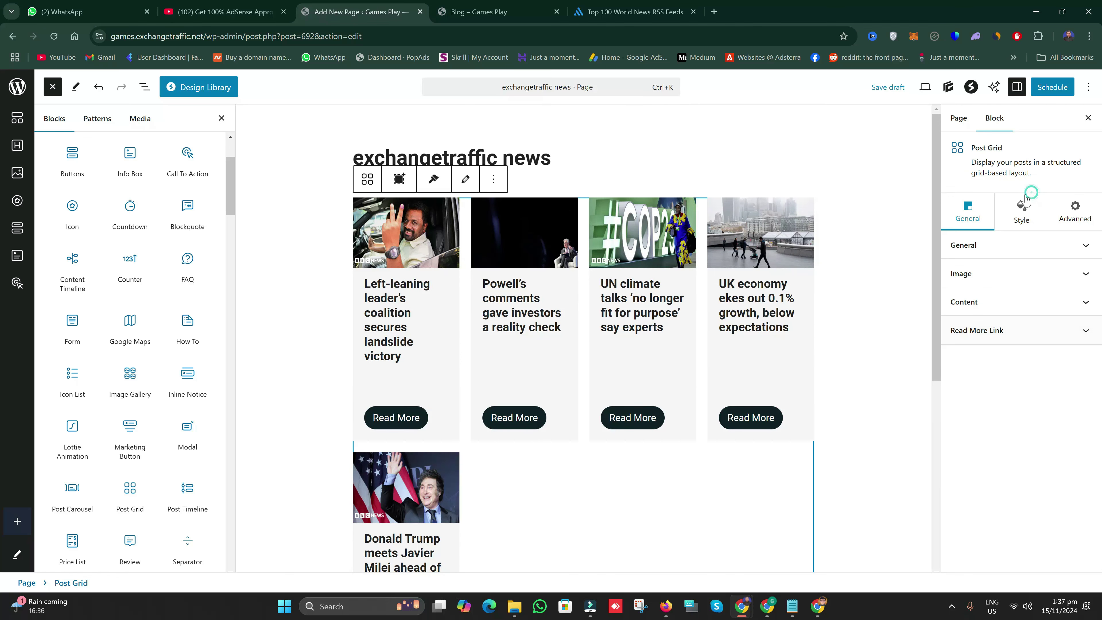
- Open the Post Grid's style settings and apply the box shadow preset with a vertical offset of 50
click(1021, 214)
click(1012, 245)
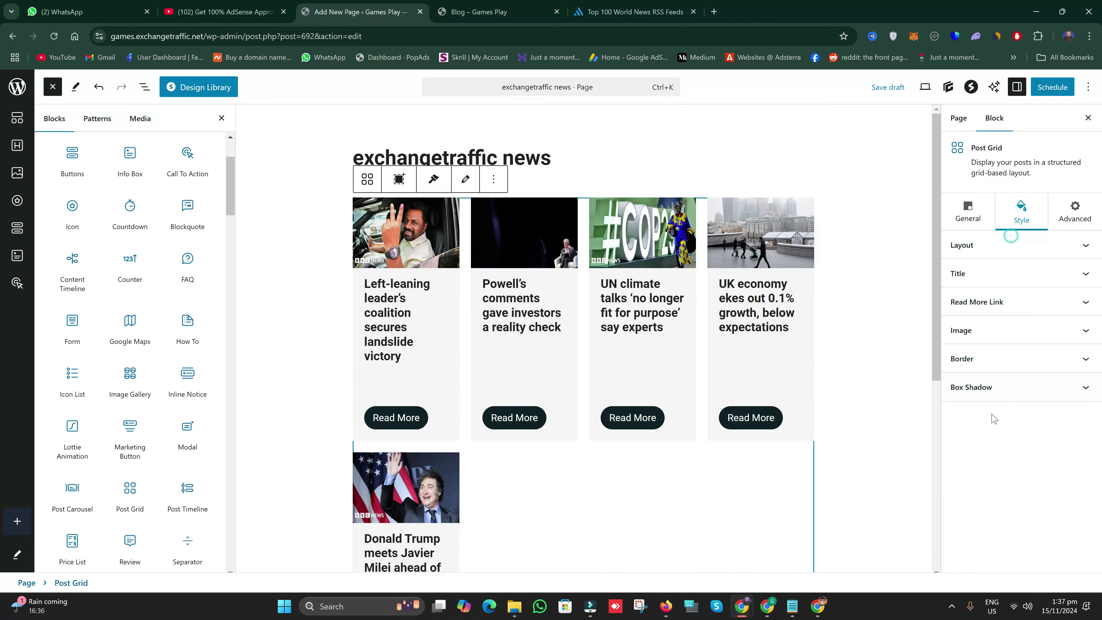
click(1001, 393)
click(986, 410)
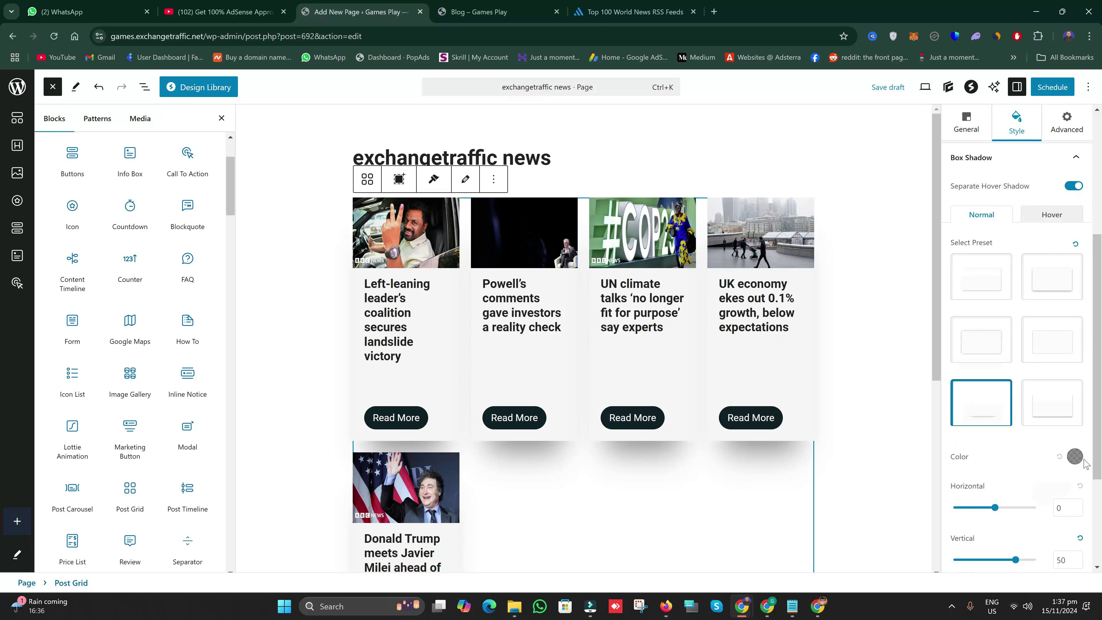
- Set the Post Grid's normal box shadow color to a fully opaque bright red
click(1075, 456)
mouse_move(1034, 298)
mouse_down()
mouse_move(1015, 299)
mouse_move(1089, 300)
mouse_up()
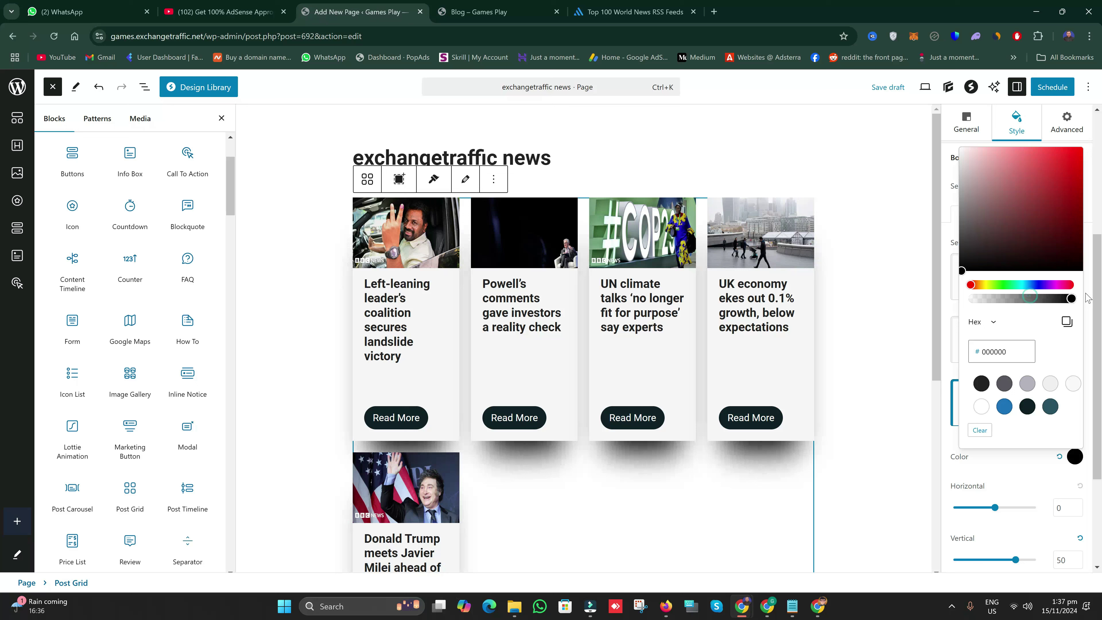
click(1068, 164)
drag(1077, 155, 1091, 144)
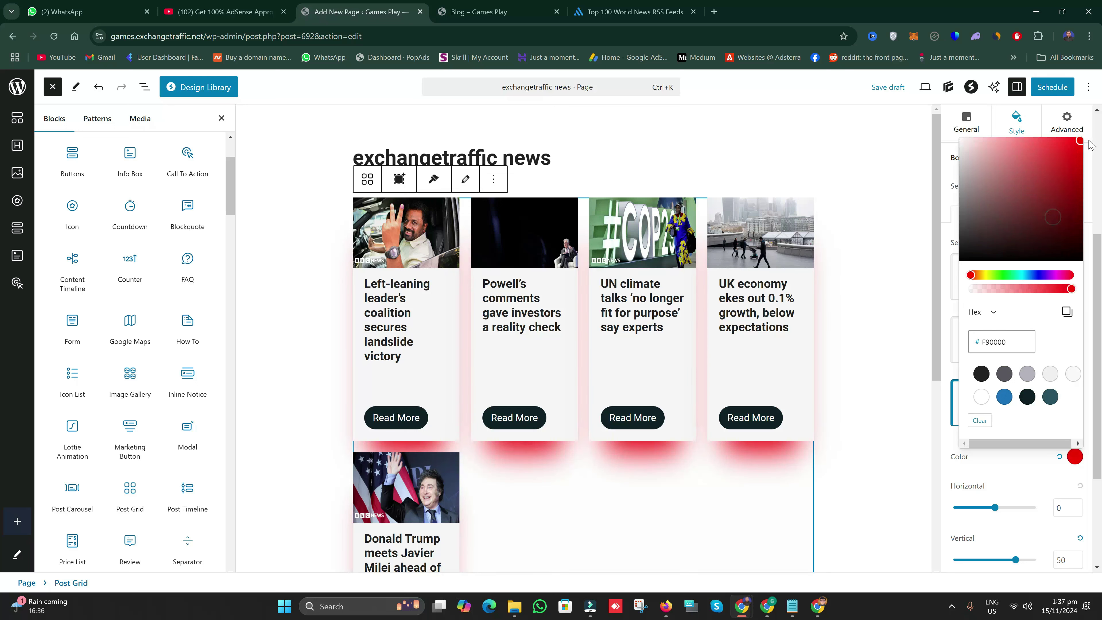
click(1044, 473)
- Set the background color of the Post Grid's Read More buttons to bright blue
scroll(1013, 336, up, 4)
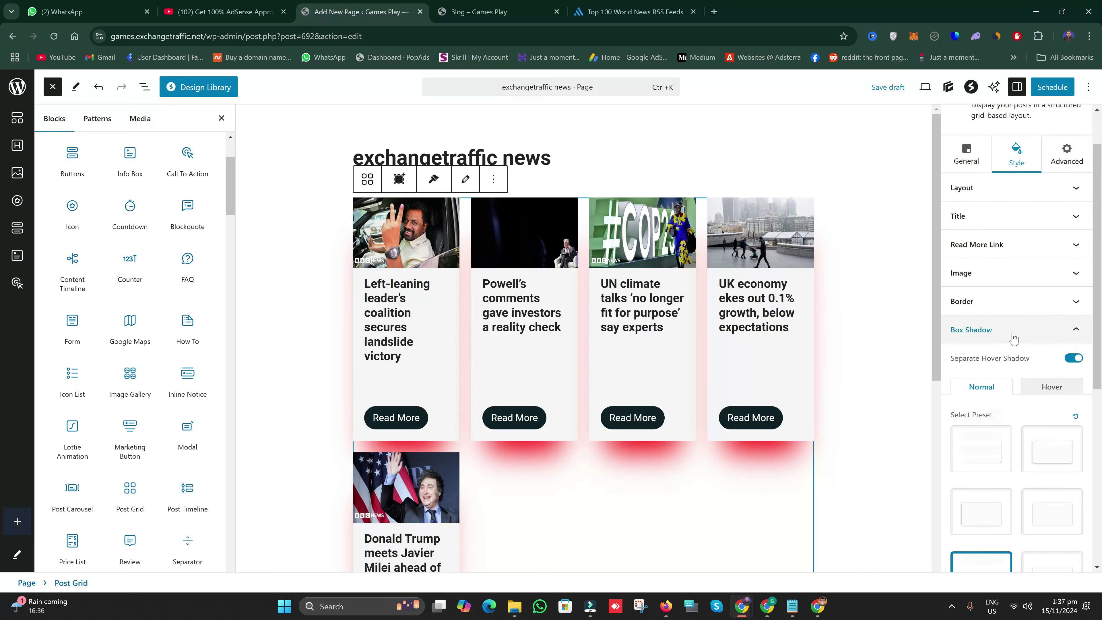
scroll(1013, 336, up, 2)
click(1016, 307)
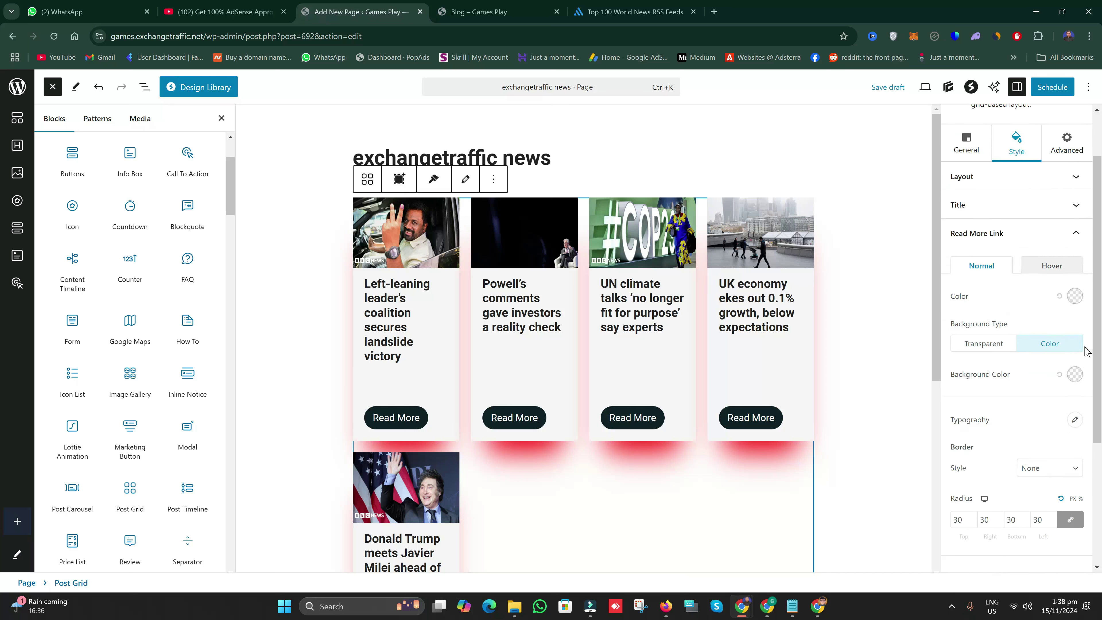
click(1076, 374)
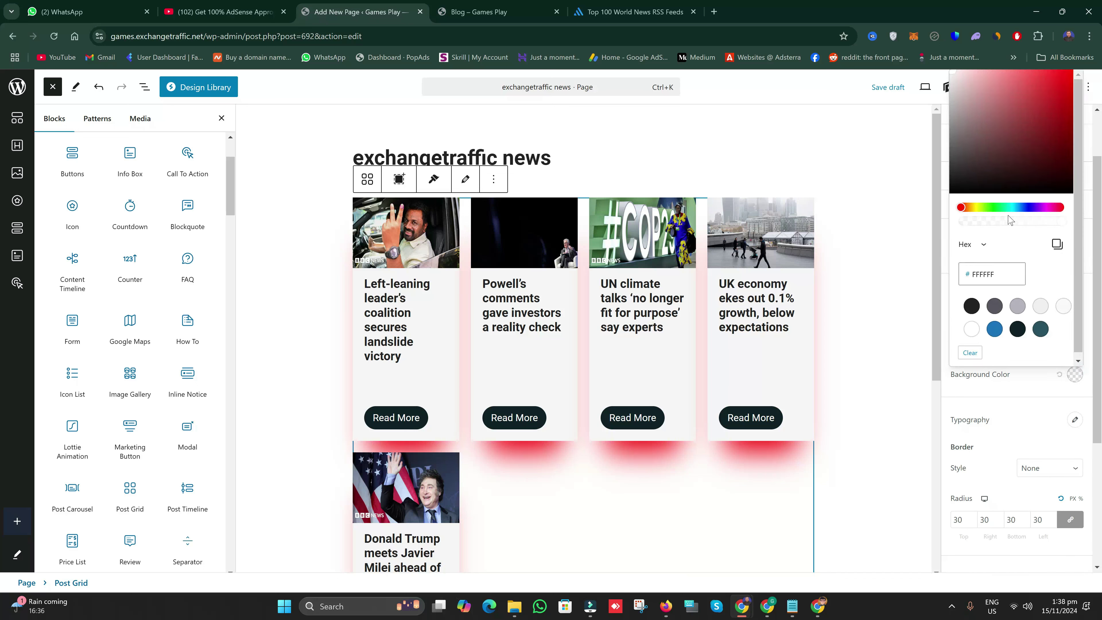
click(1027, 208)
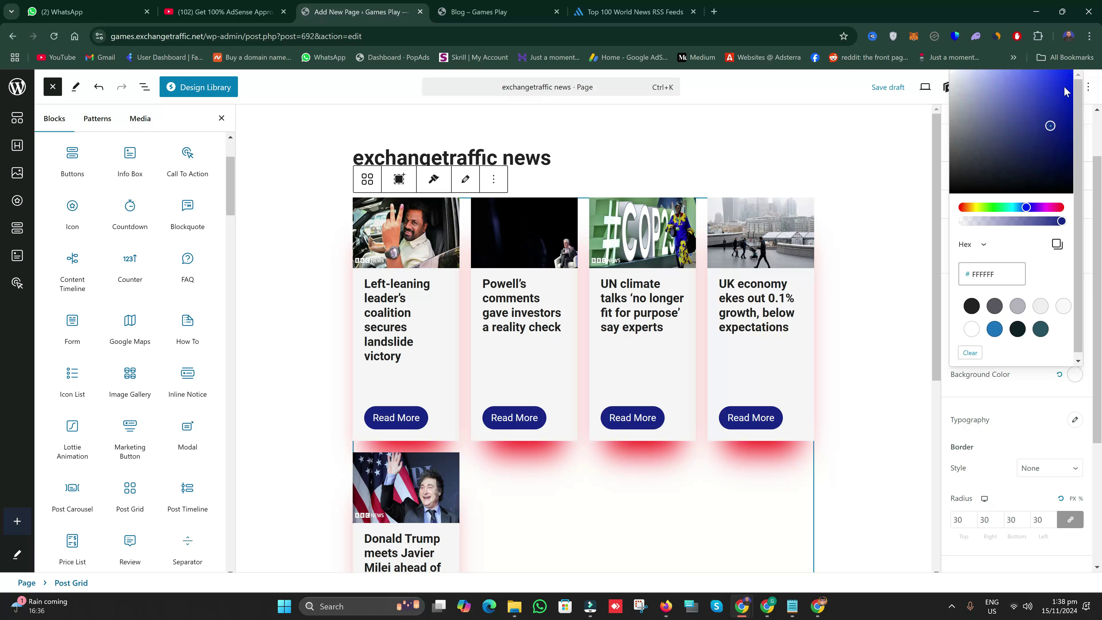
click(1028, 385)
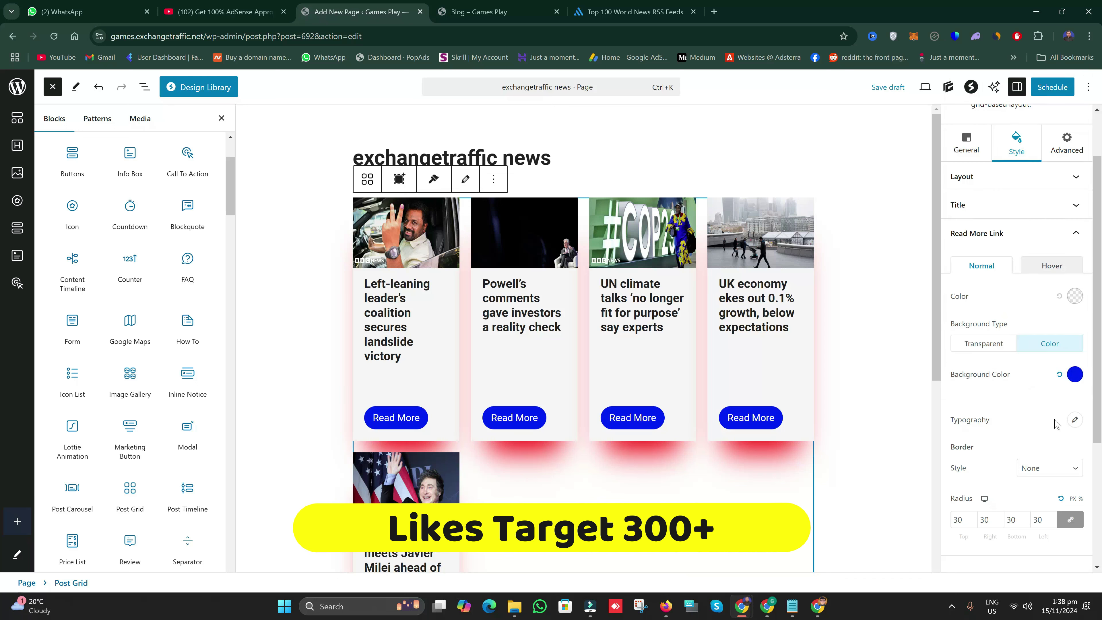
- Give the Read More buttons a dashed border with a width of 7 on all sides and check it in the grid
scroll(1050, 434, down, 1)
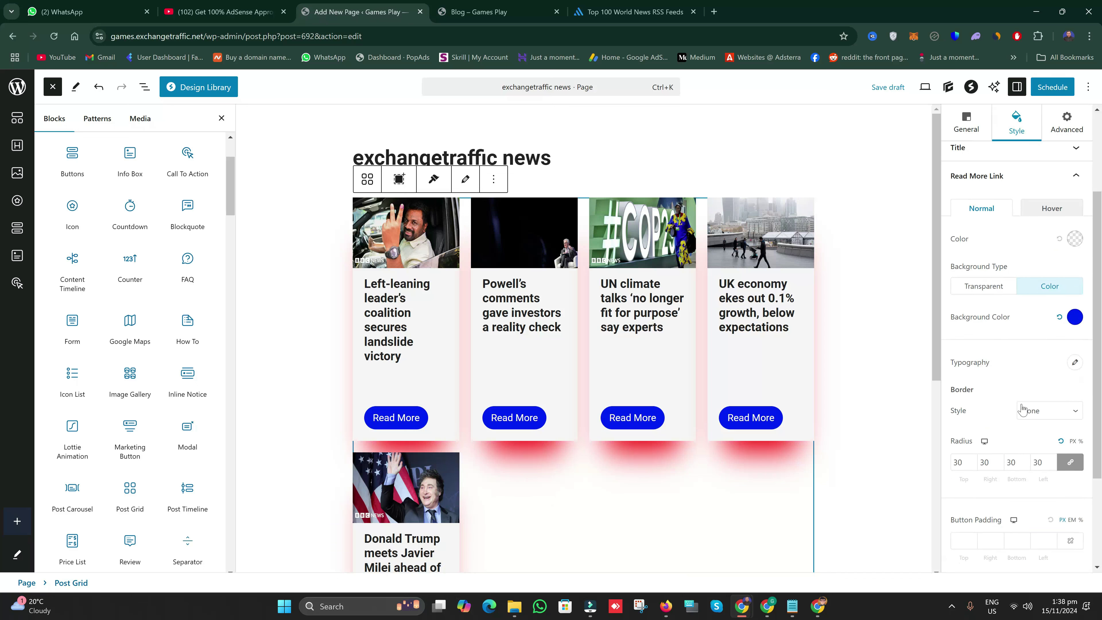
click(1044, 409)
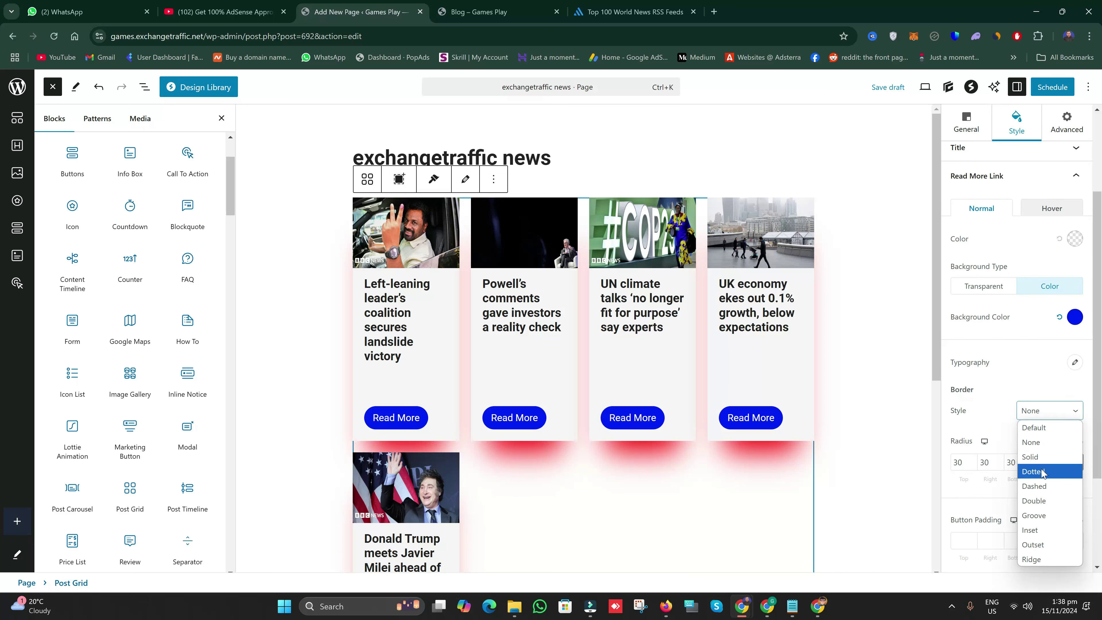
click(1044, 486)
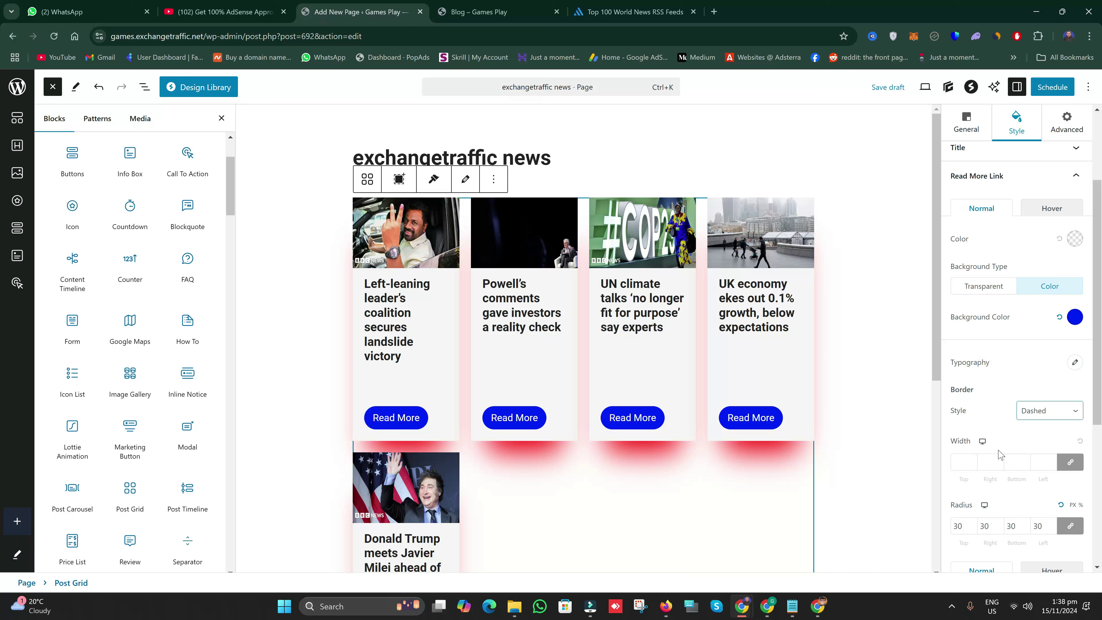
click(972, 459)
click(972, 459)
click(972, 459)
click(971, 460)
click(972, 459)
click(972, 459)
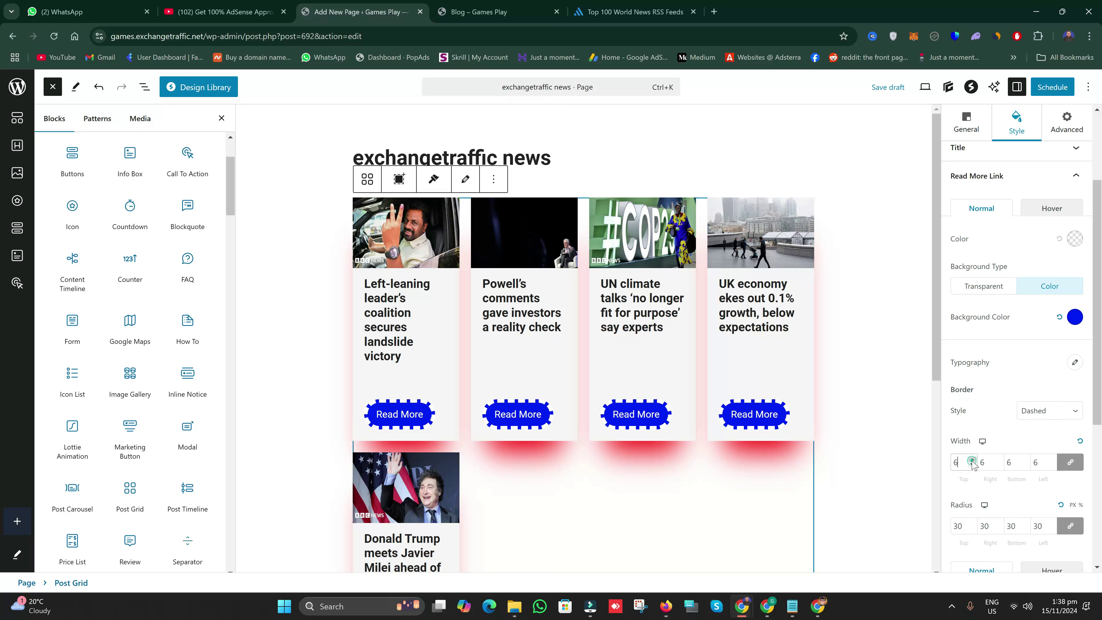
click(972, 459)
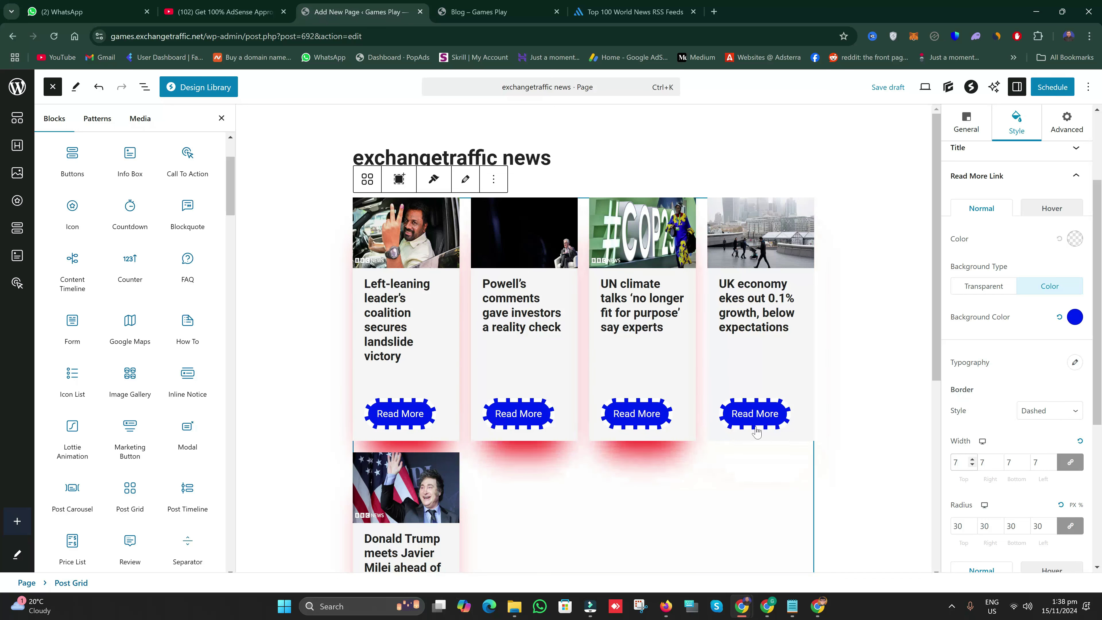
scroll(745, 428, down, 5)
scroll(652, 504, up, 4)
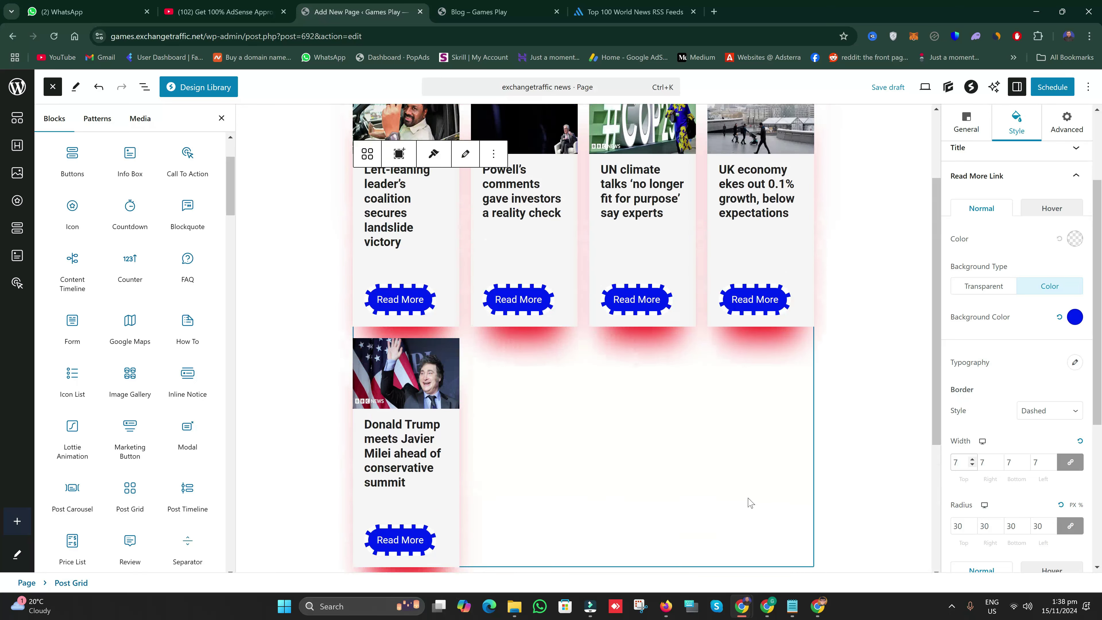
scroll(1002, 304, up, 3)
- Set the Post Grid's title color to blue 0A15F7, trying other hues first, and deselect the block
click(998, 294)
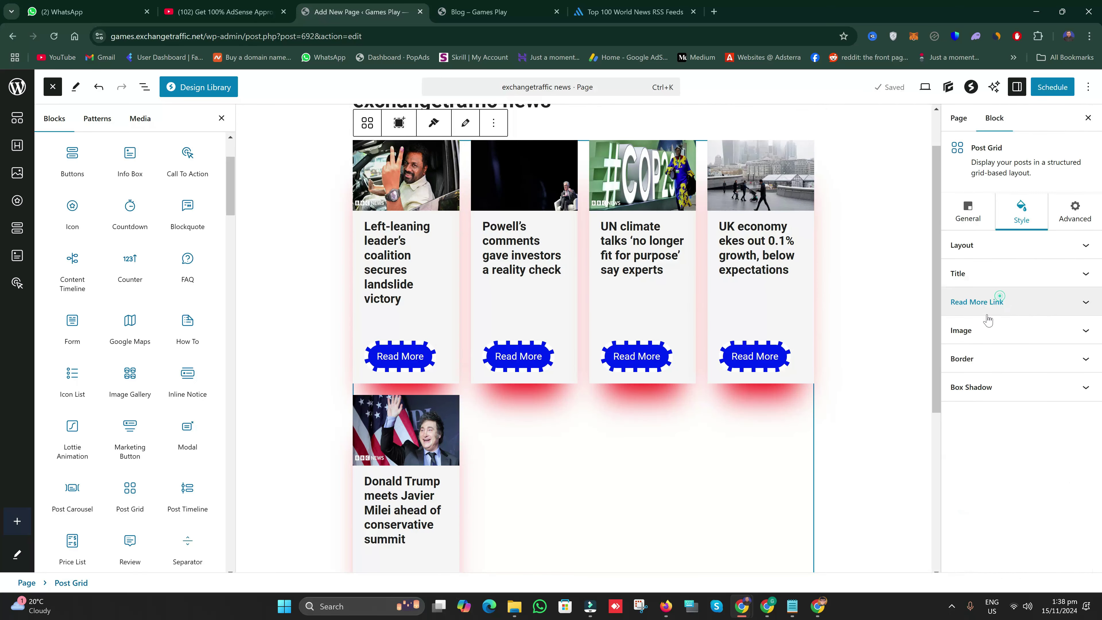
click(988, 275)
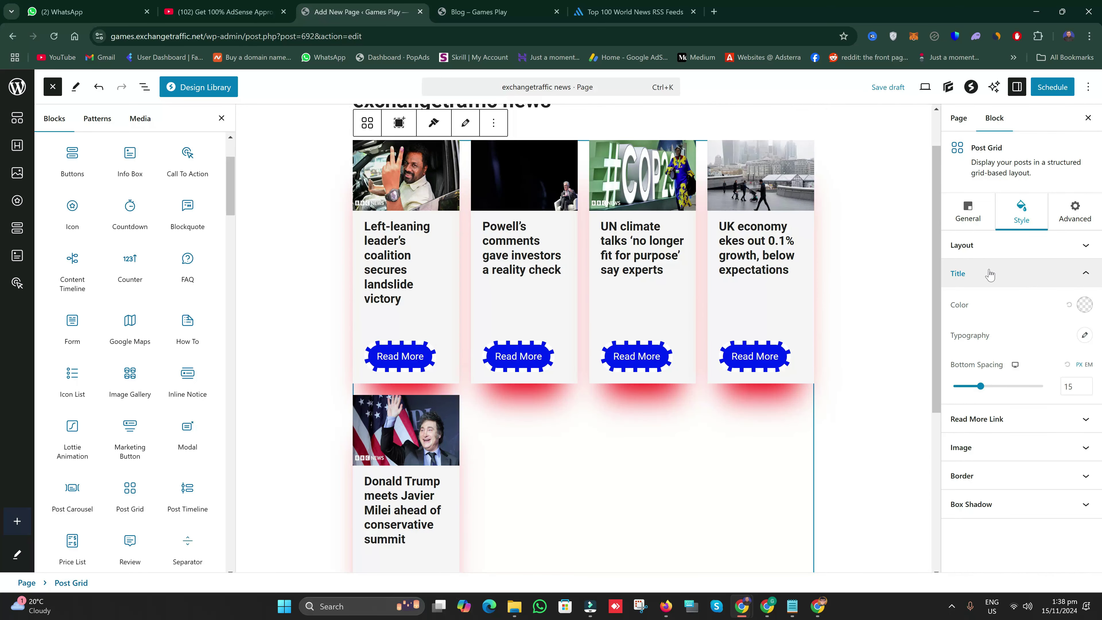
click(1085, 304)
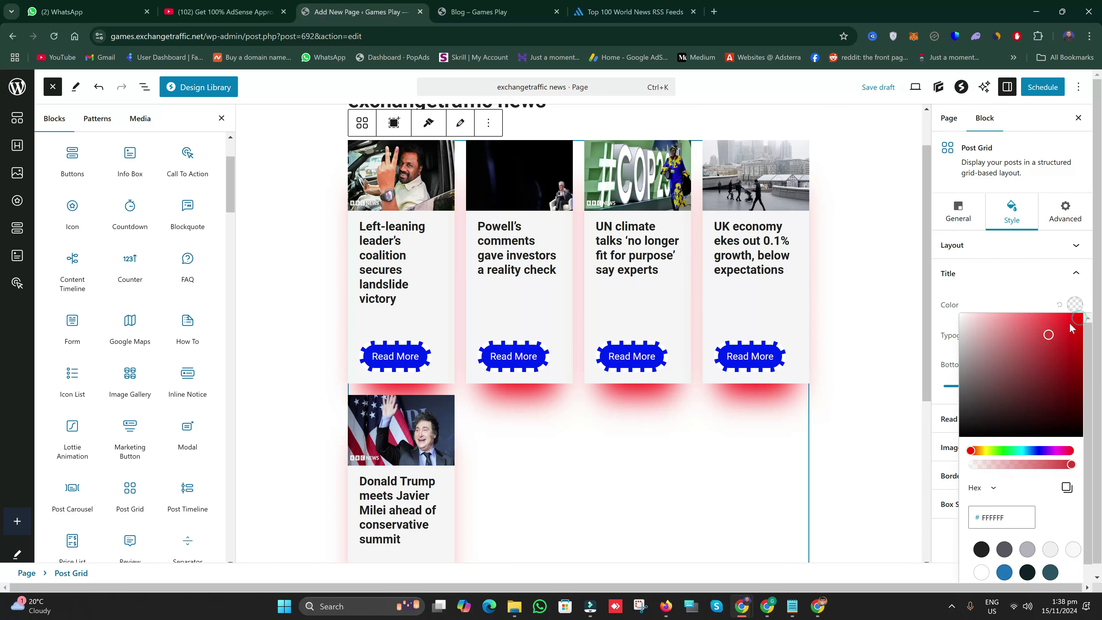
click(1058, 454)
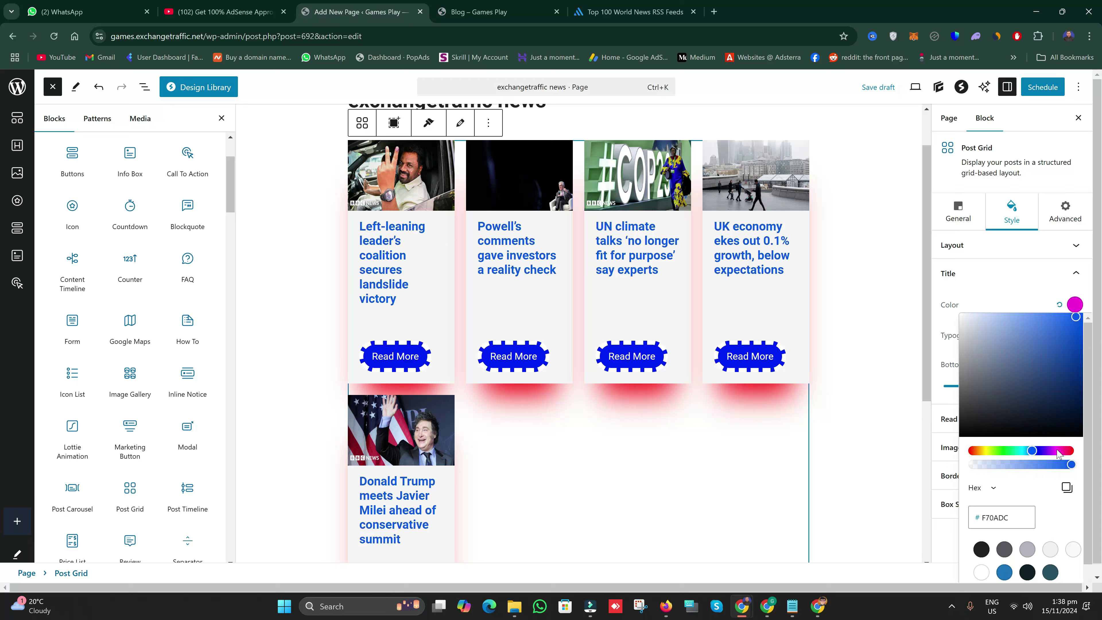
click(1024, 452)
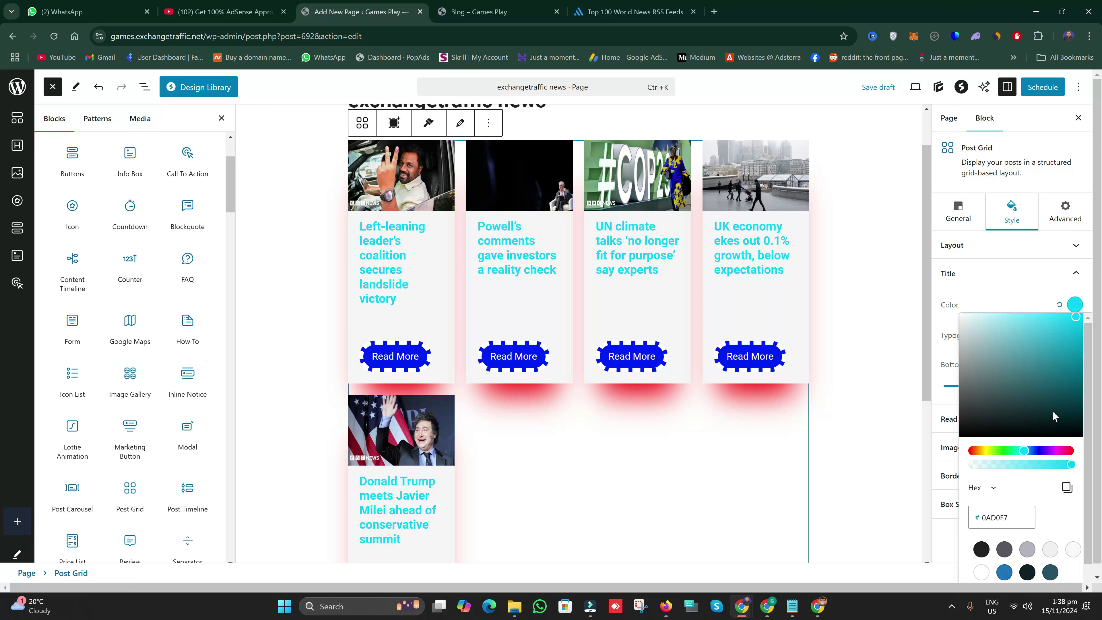
click(1038, 452)
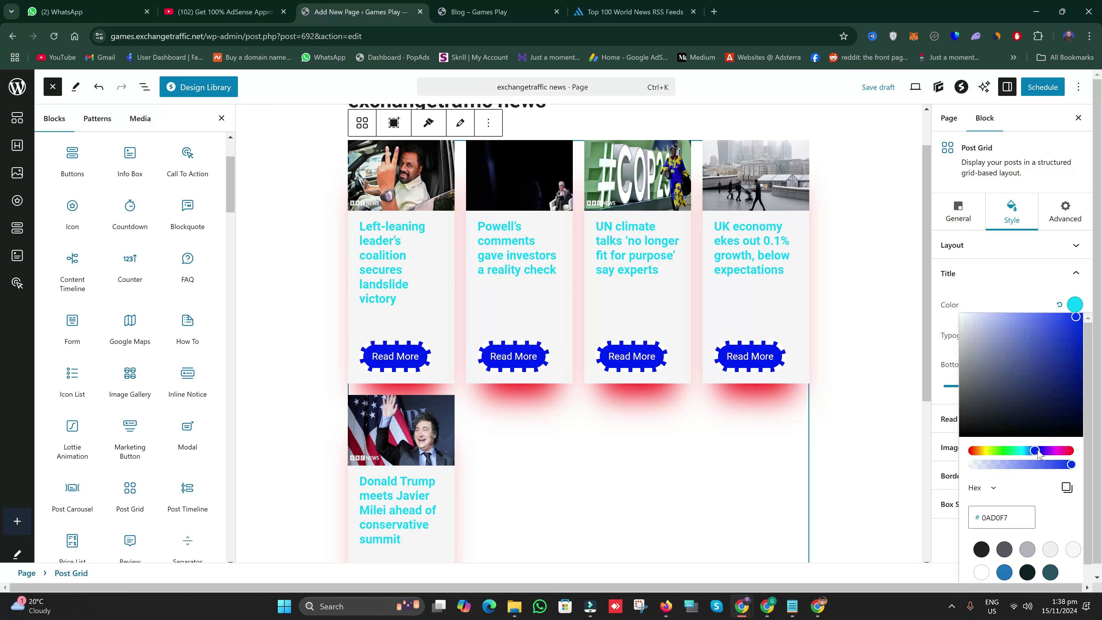
scroll(660, 443, up, 1)
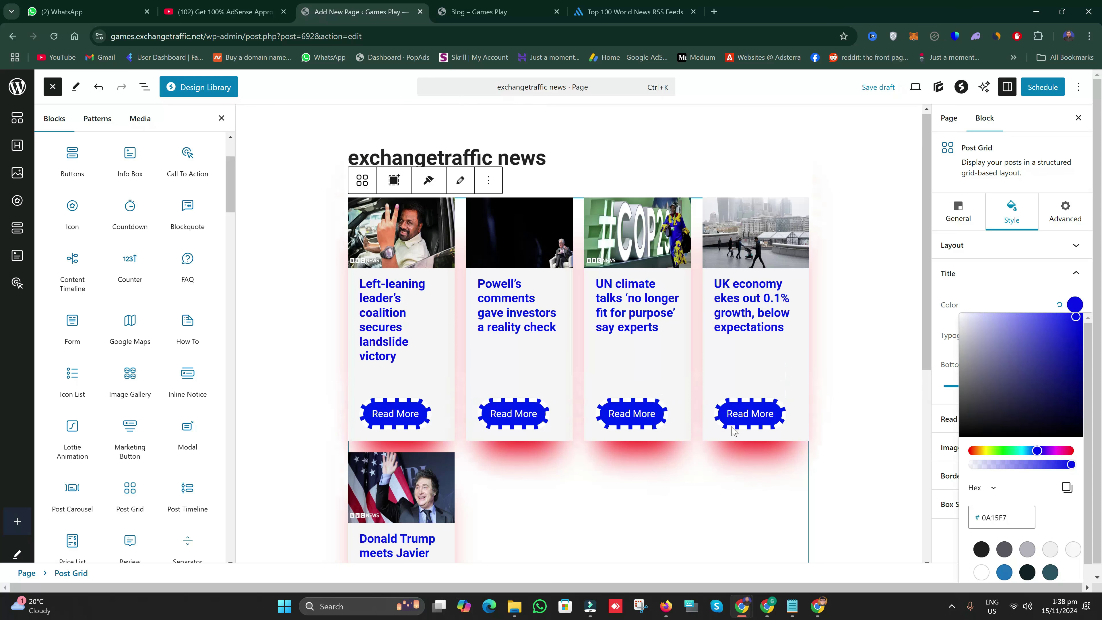
click(875, 209)
- Insert a Slider block below the Post Grid and step through its slides
scroll(514, 406, down, 8)
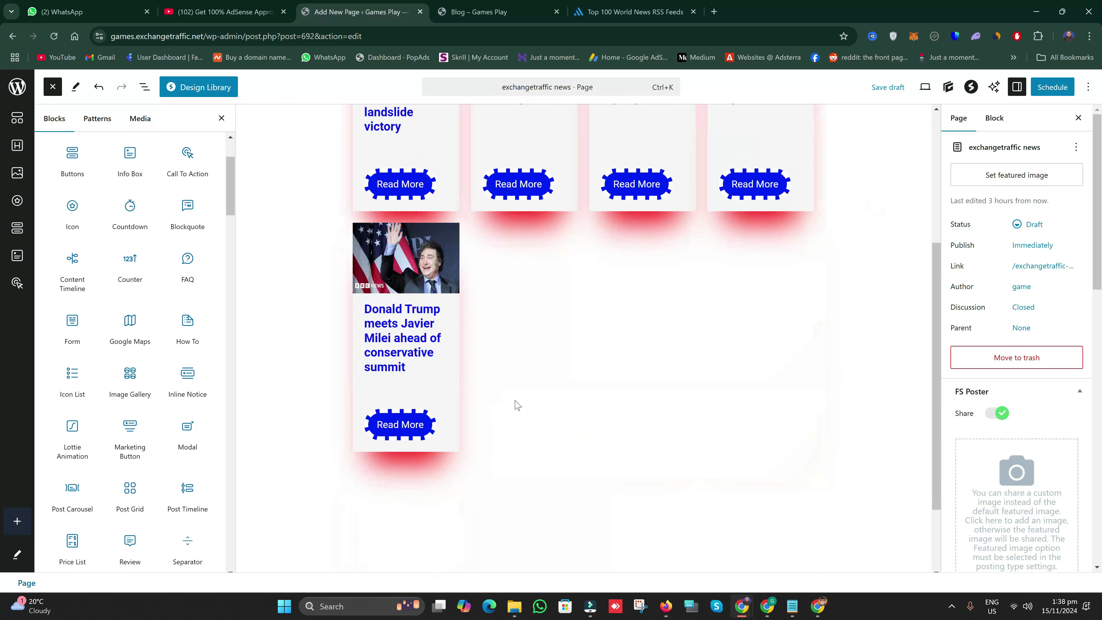
click(552, 412)
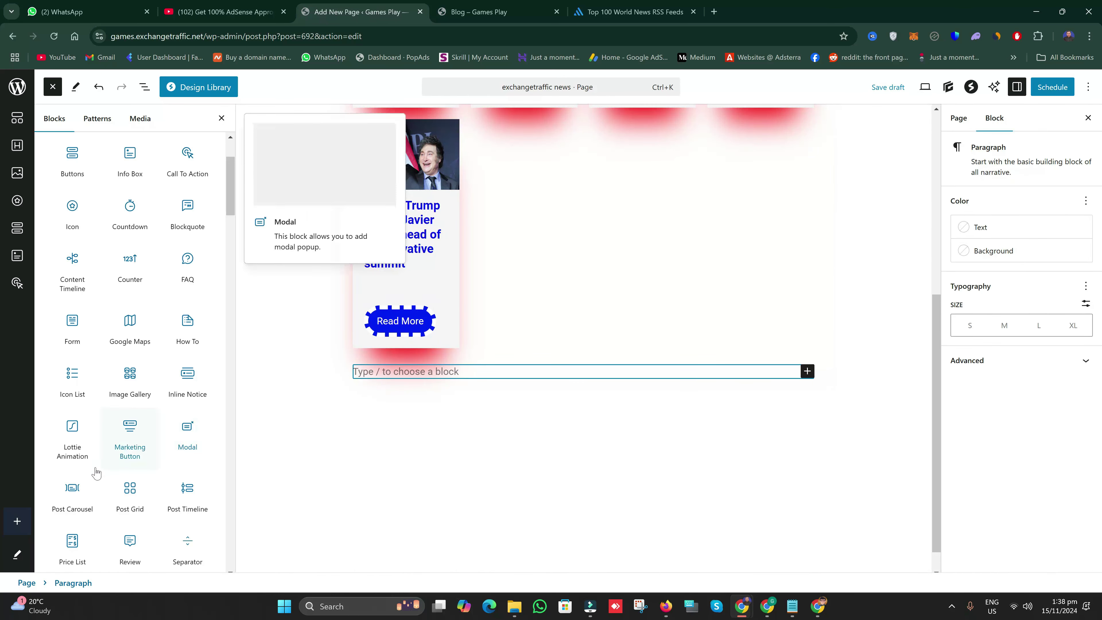
scroll(73, 455, down, 4)
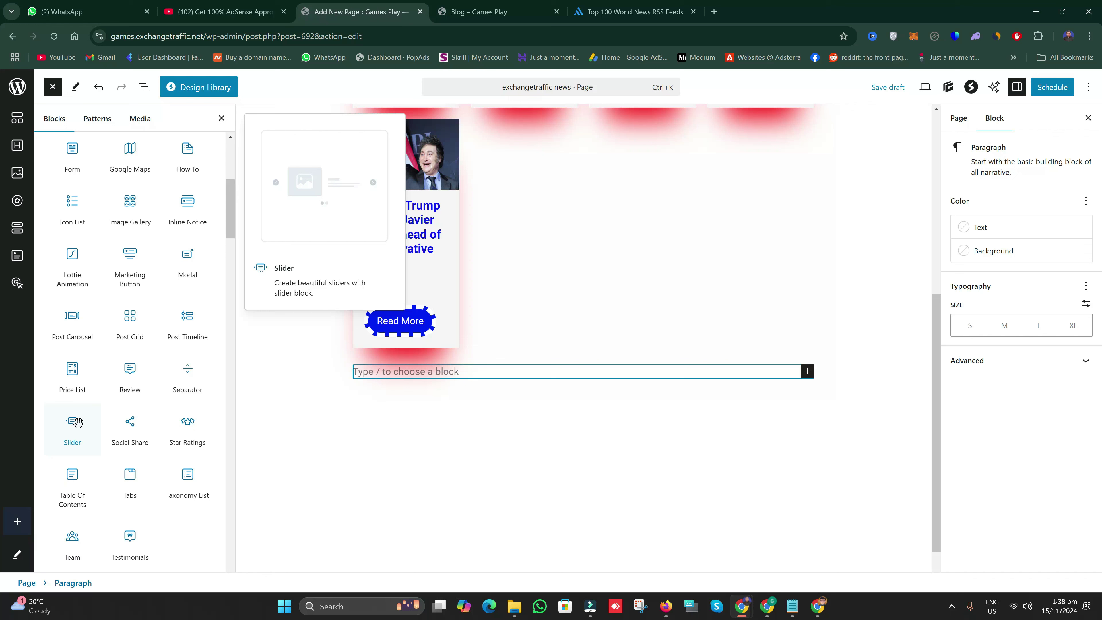
drag(789, 362, 792, 364)
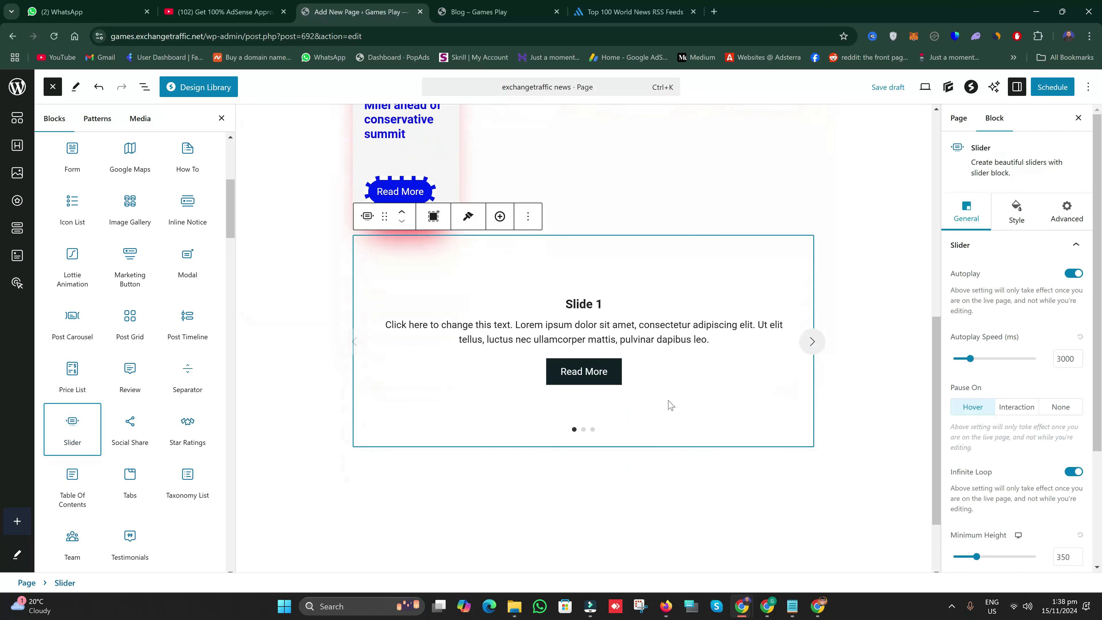
click(812, 342)
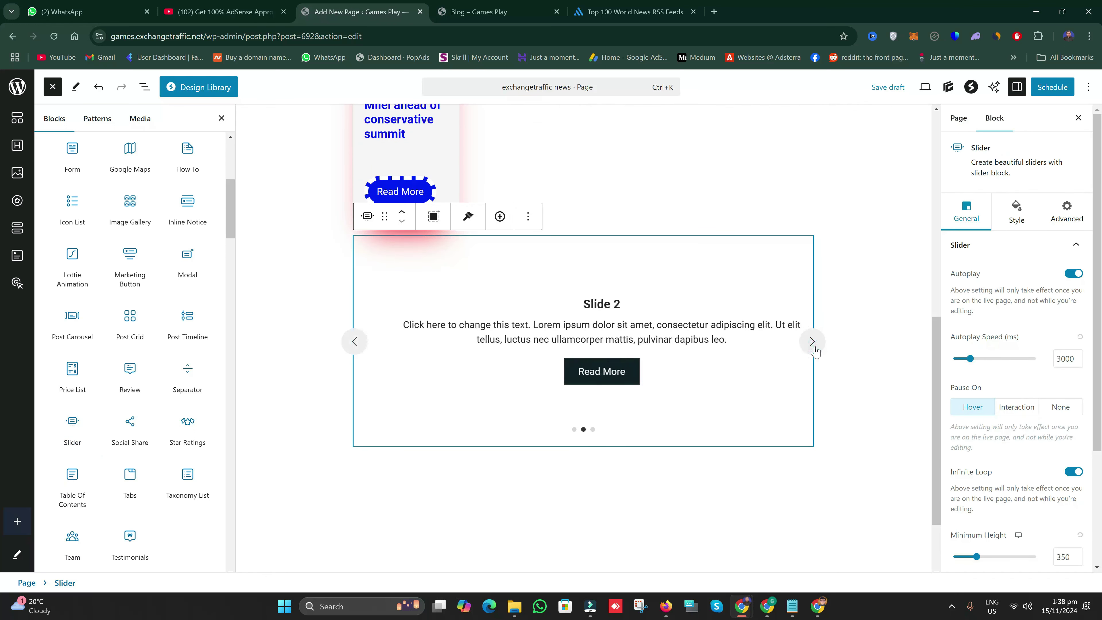
click(812, 342)
scroll(849, 328, up, 10)
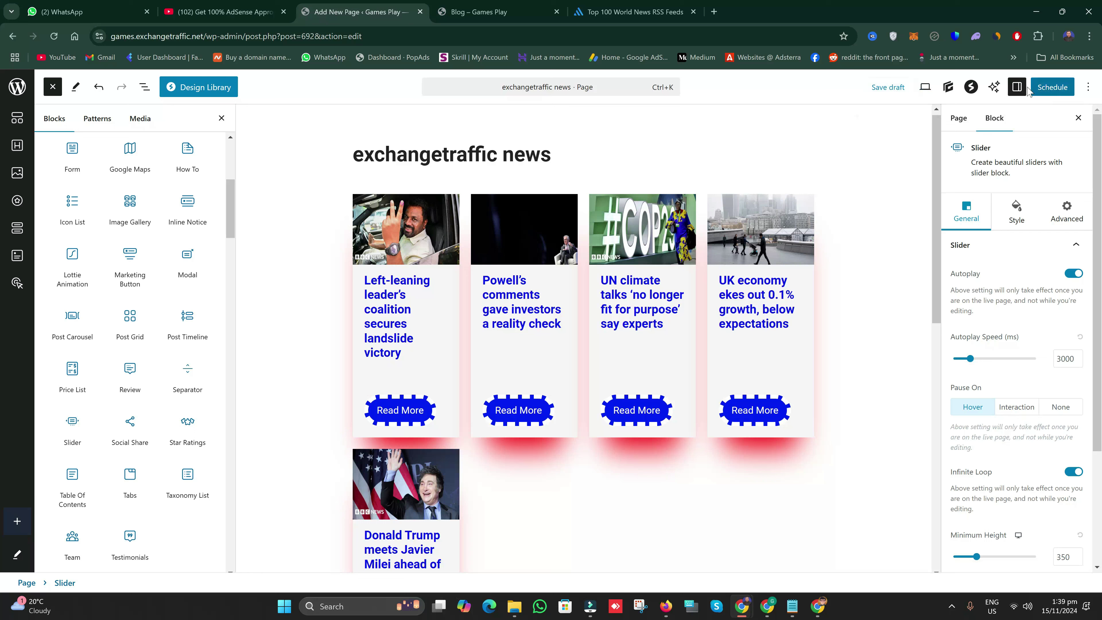
- Turn on setting the time automatically in the Windows date and time settings, and close the settings
click(1054, 88)
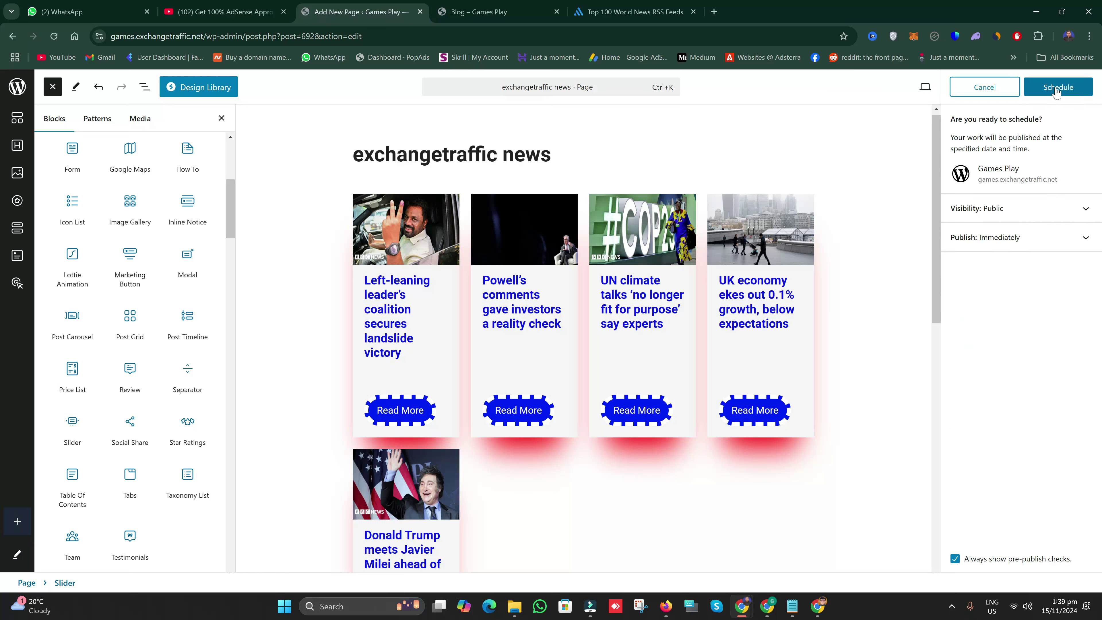
click(1060, 606)
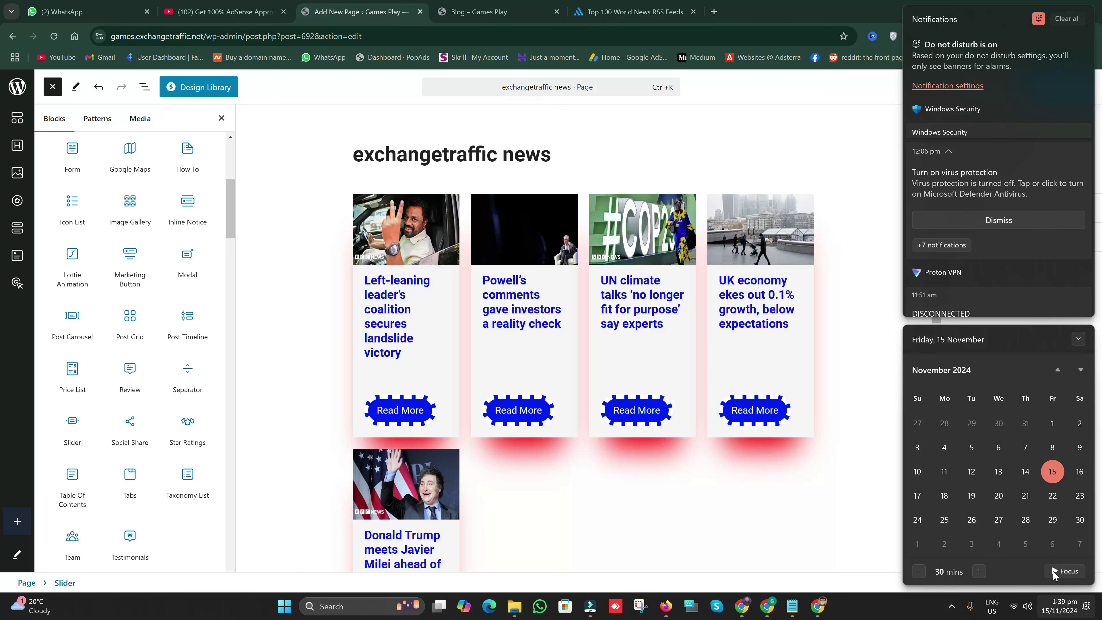
click(1057, 605)
right_click(1057, 611)
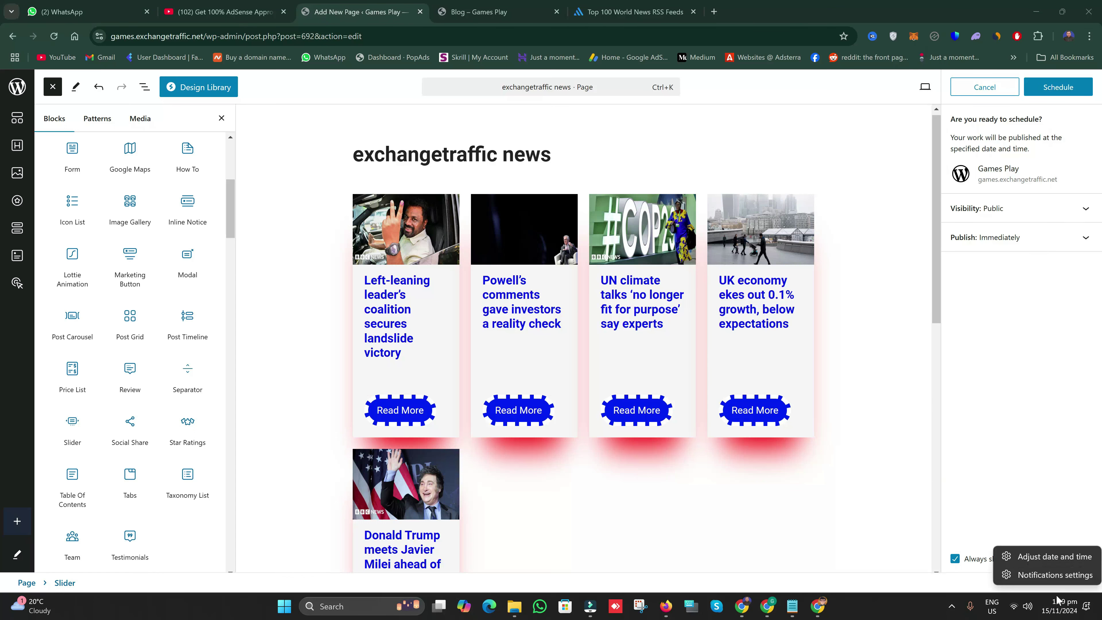
click(1041, 556)
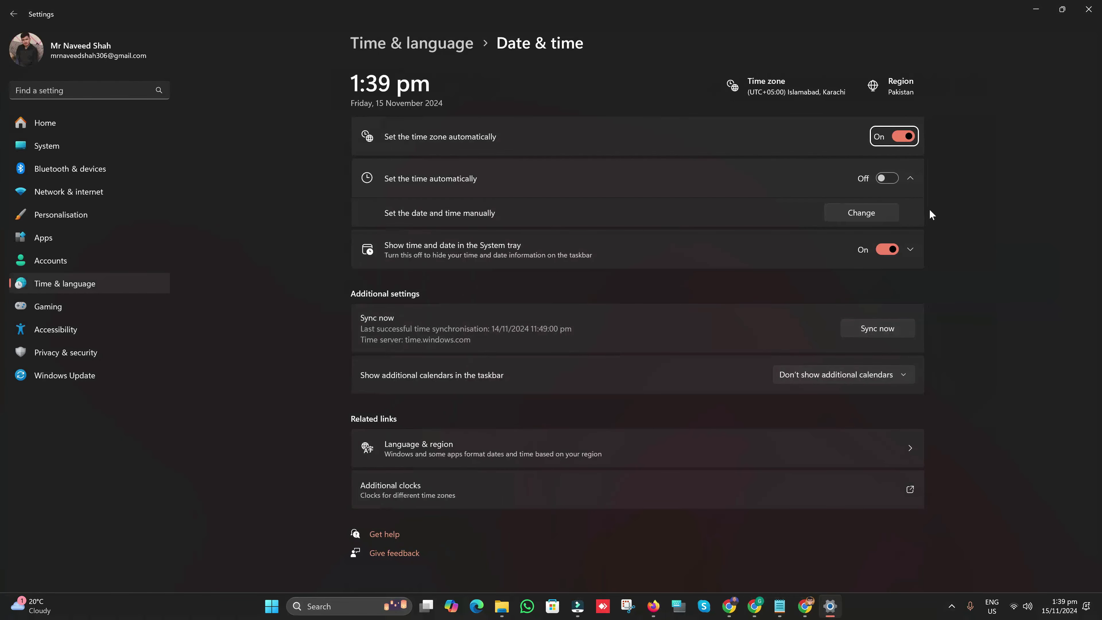
click(885, 181)
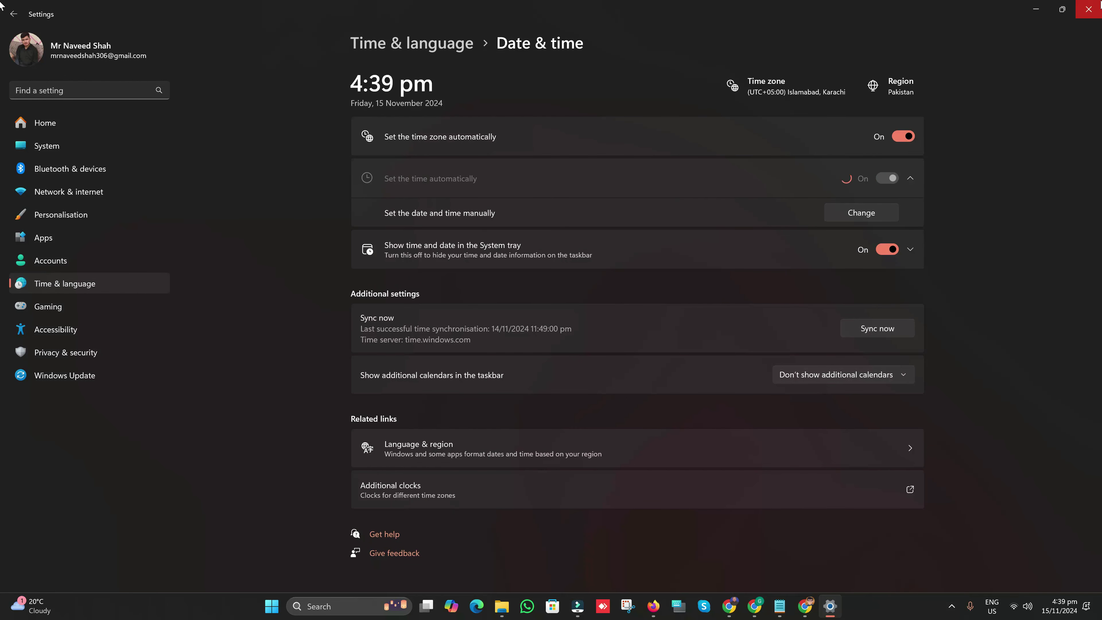
click(1089, 9)
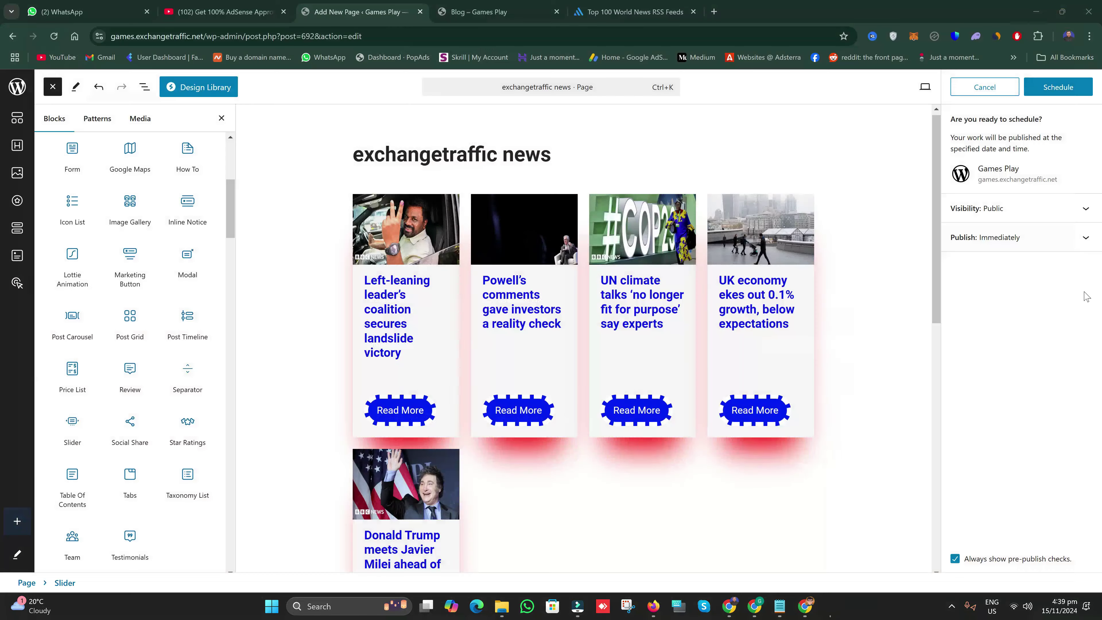
- Leave the scheduling checks, save the exchangetraffic news page as a draft and reload the editor
click(1067, 125)
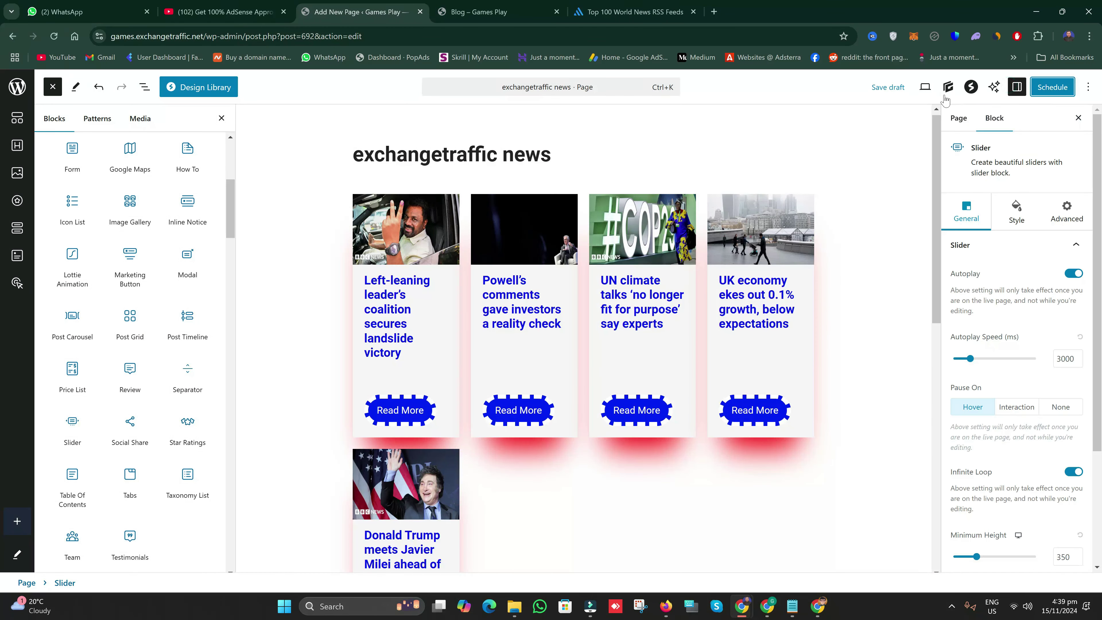
click(888, 89)
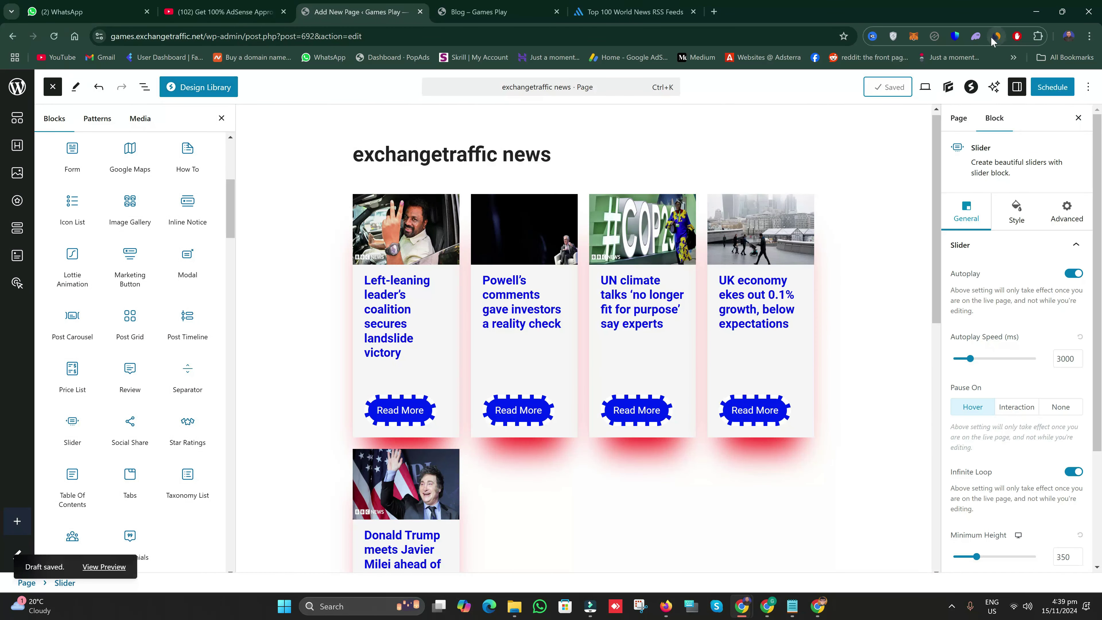
click(55, 36)
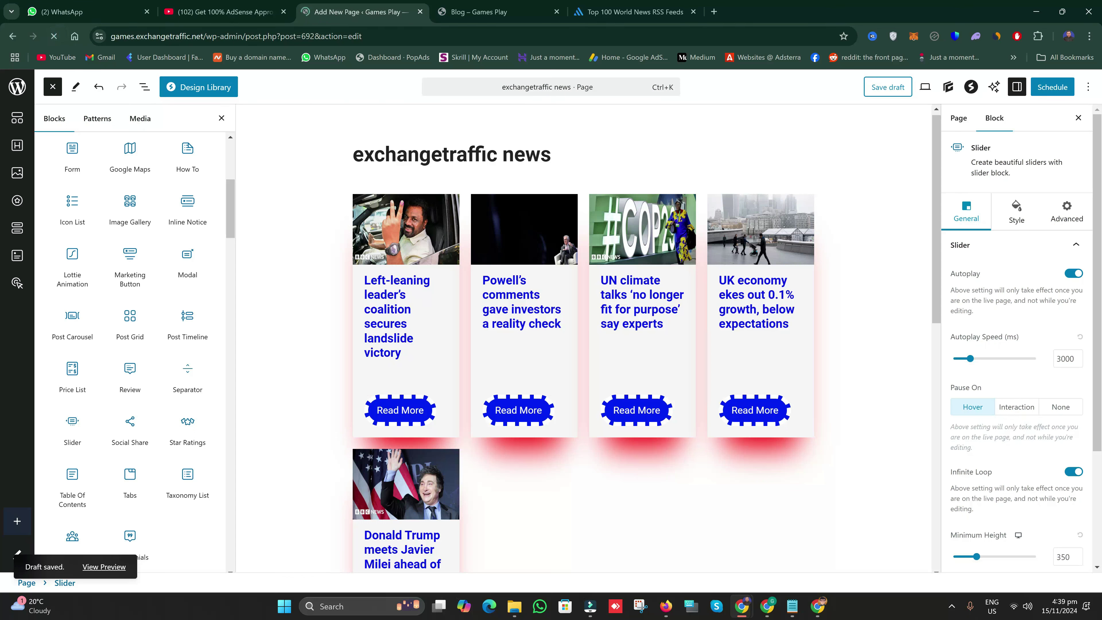
- Set the page's publish time to now with public visibility, publish it and return to the list of pages
click(1054, 93)
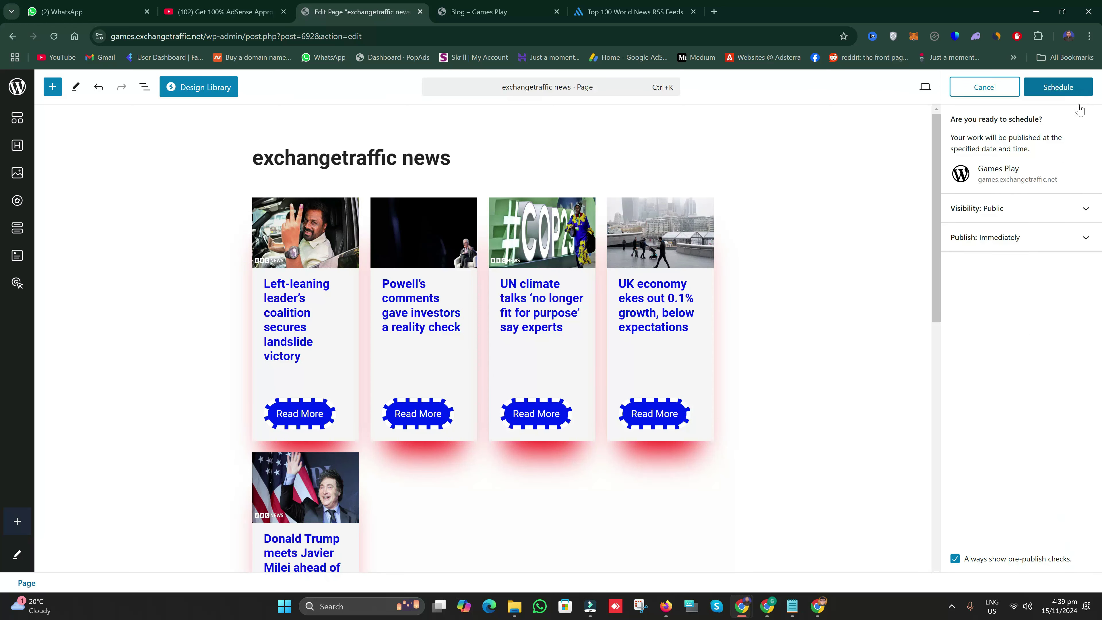
click(1084, 209)
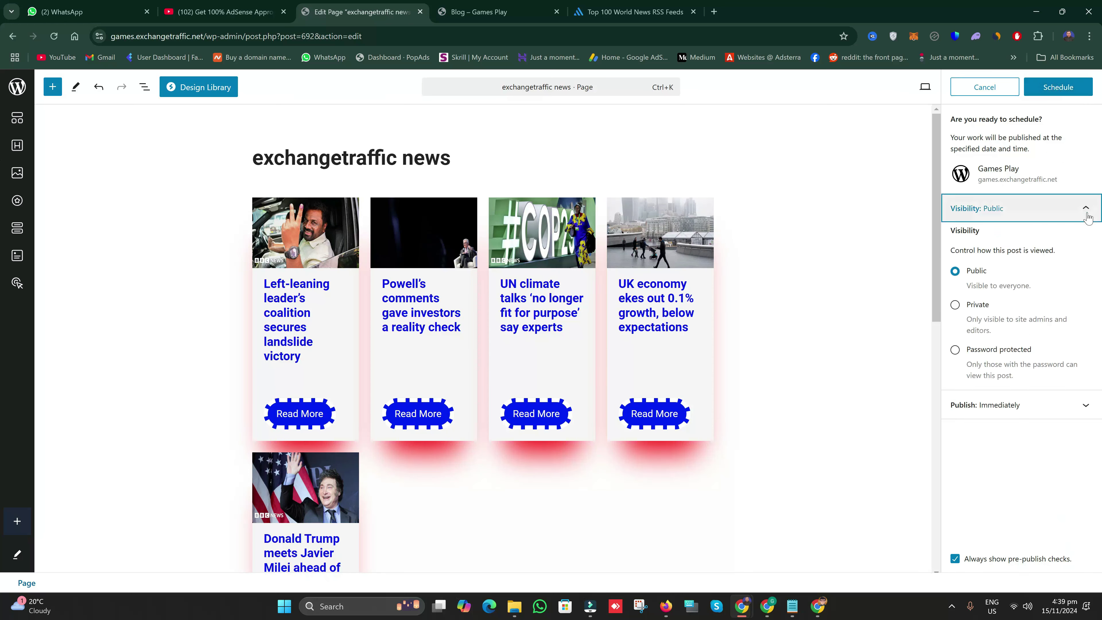
click(1034, 405)
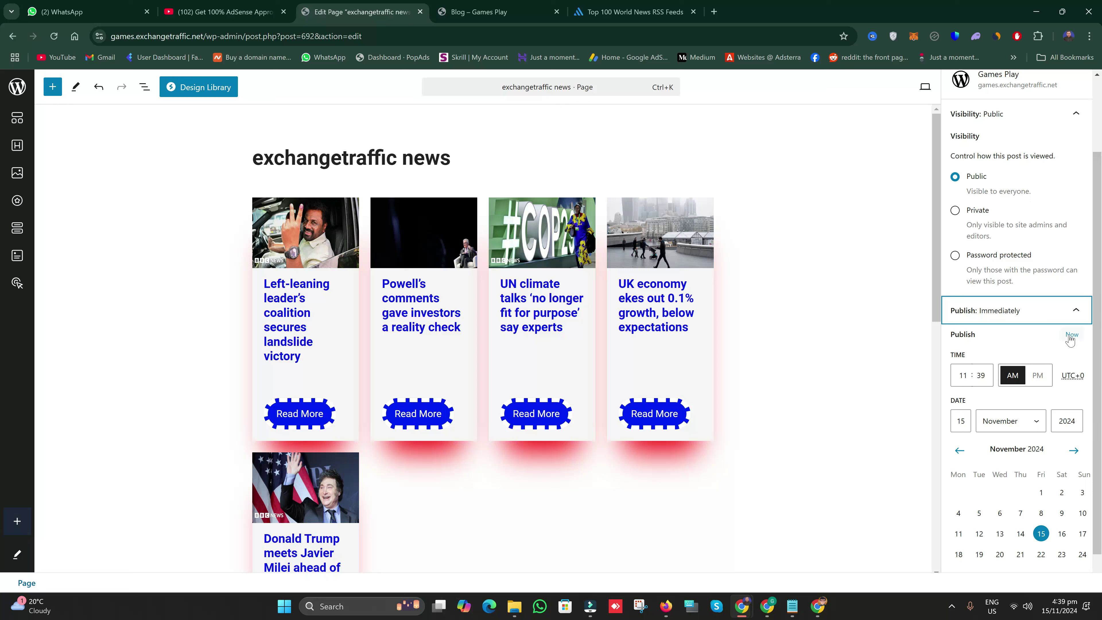
click(1070, 337)
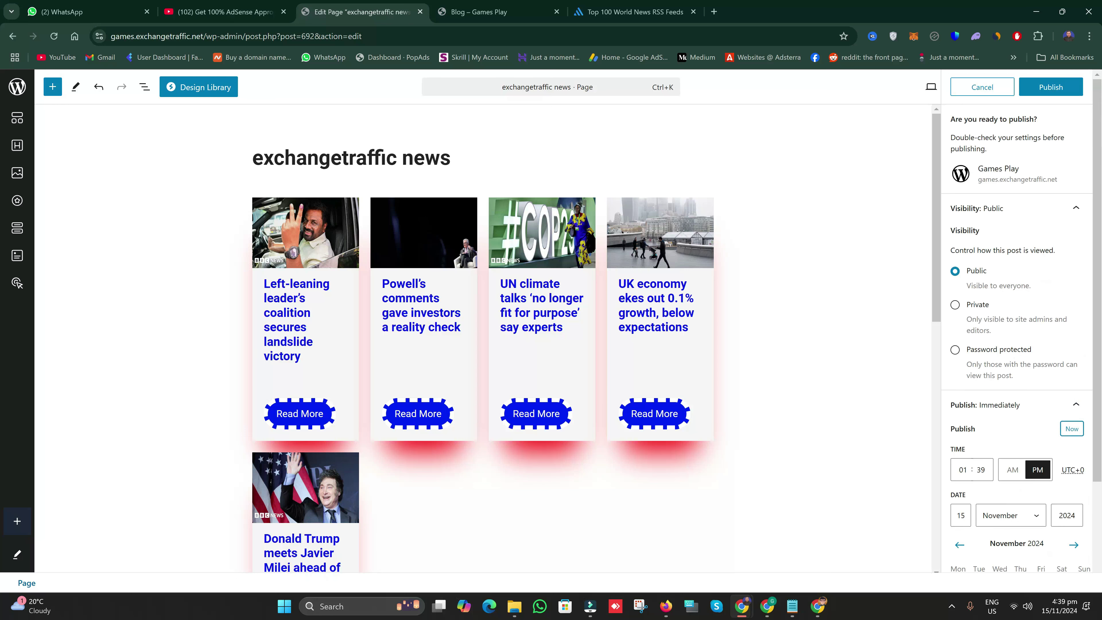
click(1065, 89)
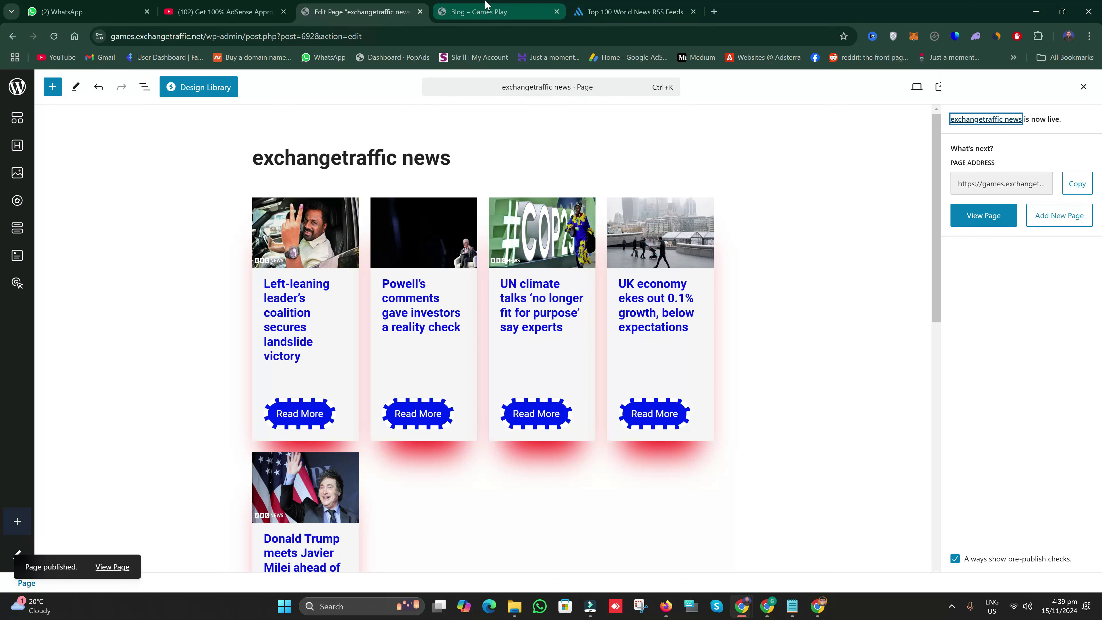
click(18, 87)
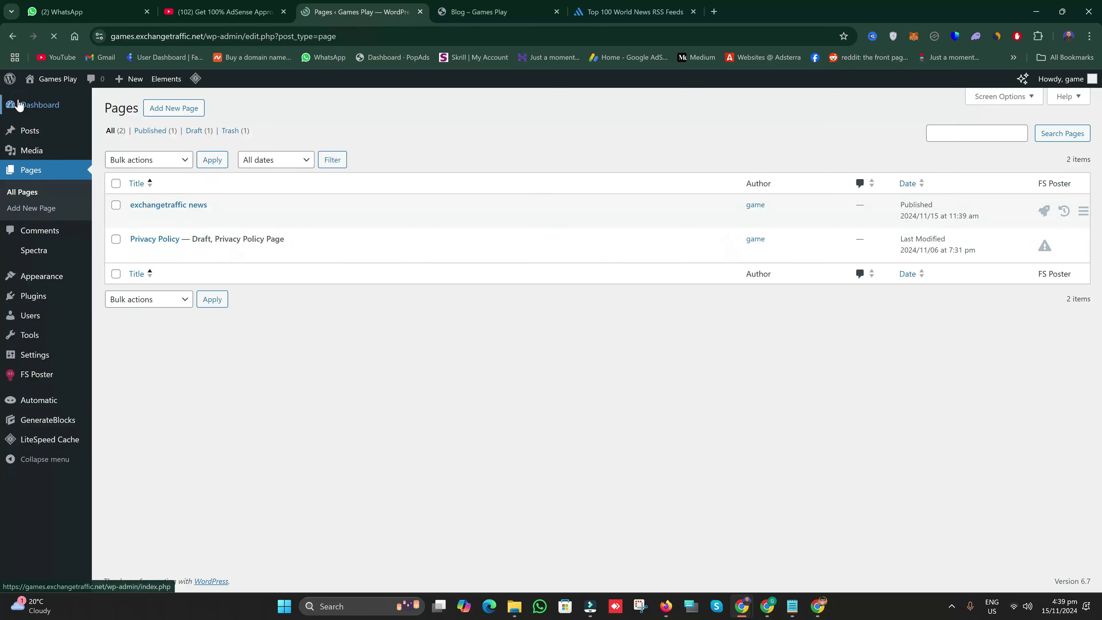
- Reload the site's Blog category page and open the theme customizer from it
click(480, 12)
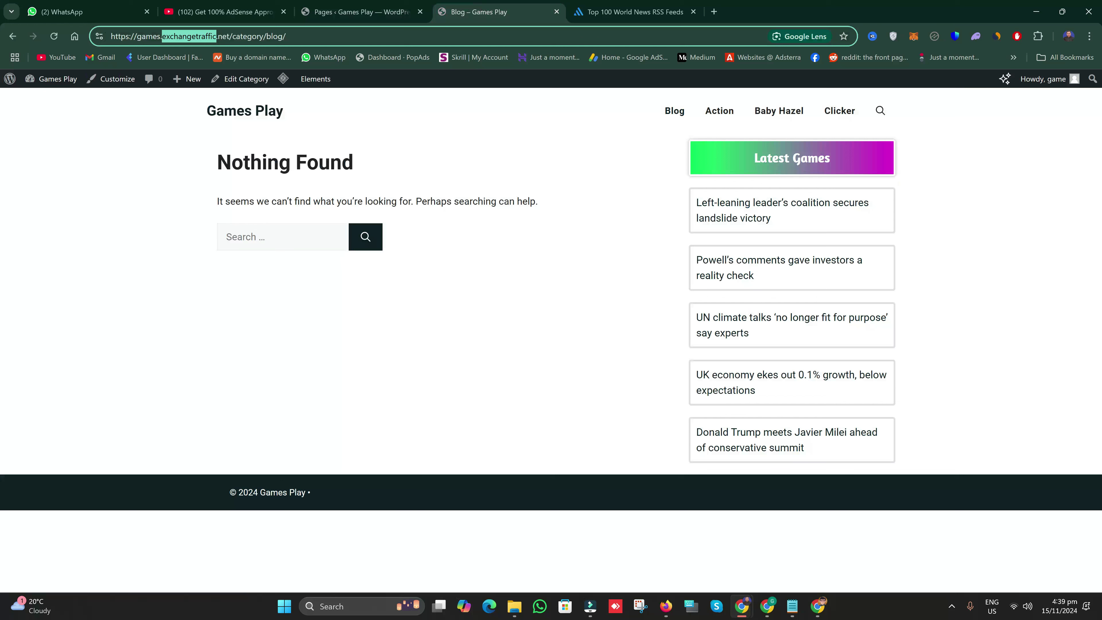
click(60, 37)
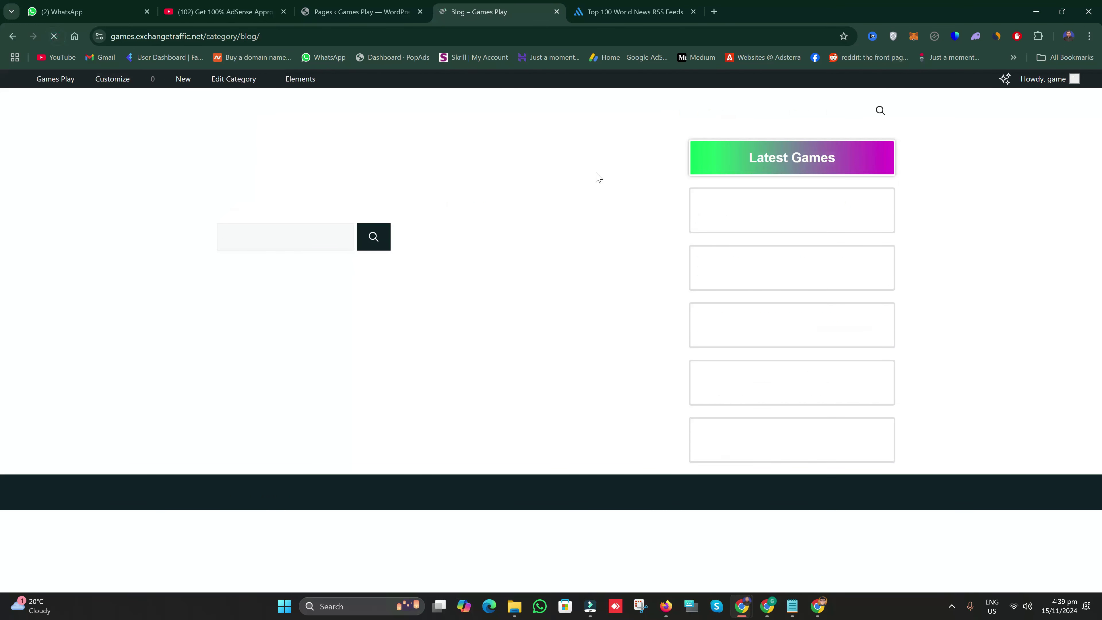
click(118, 78)
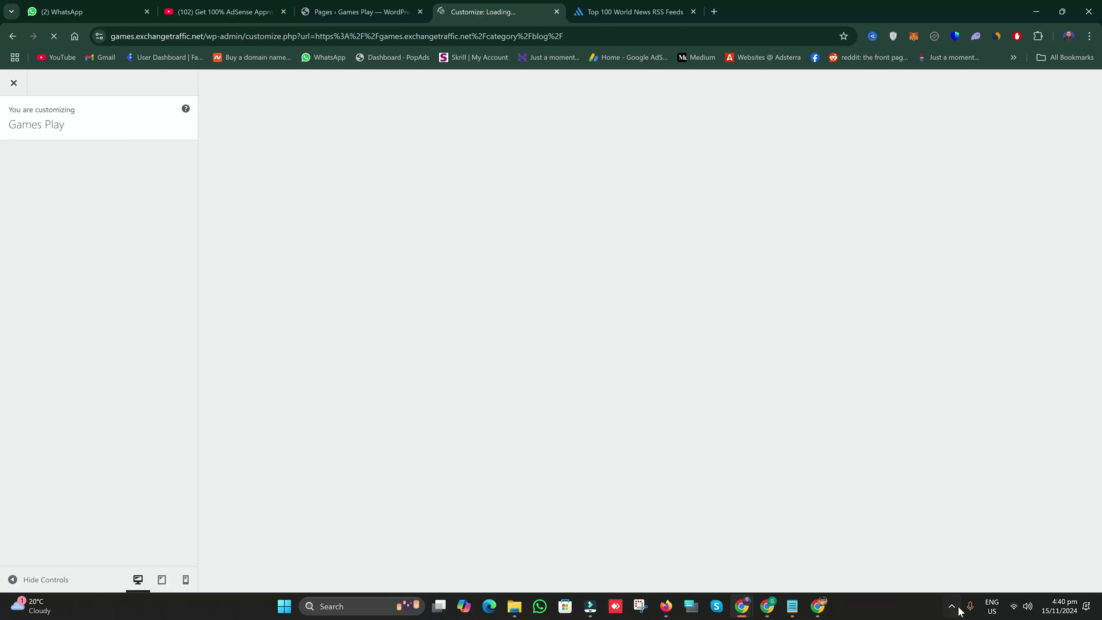
click(955, 608)
click(905, 572)
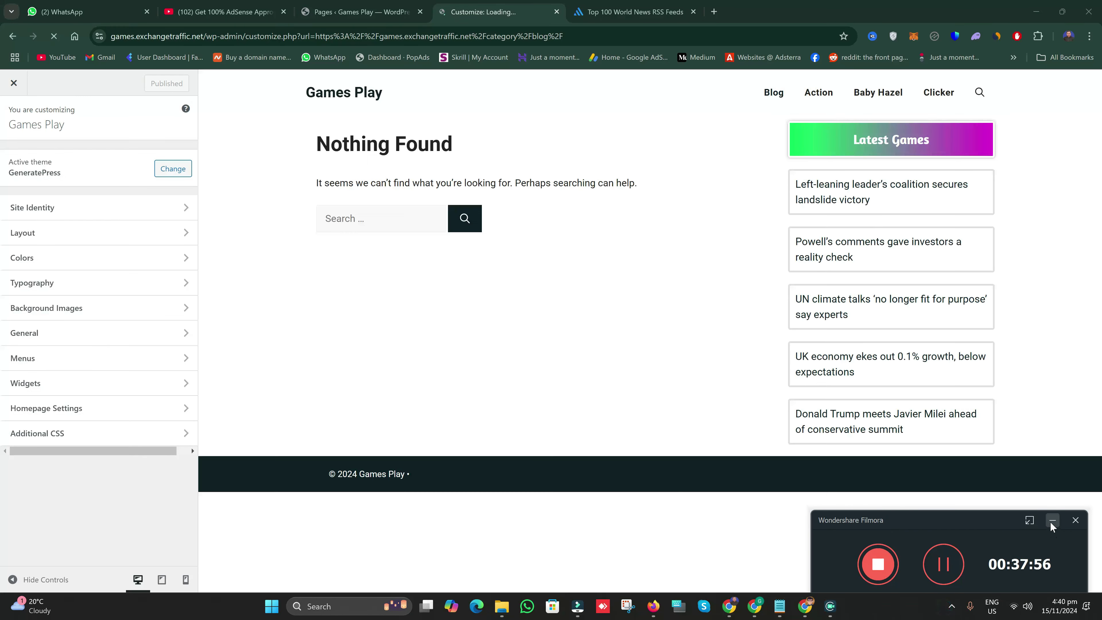
click(1052, 521)
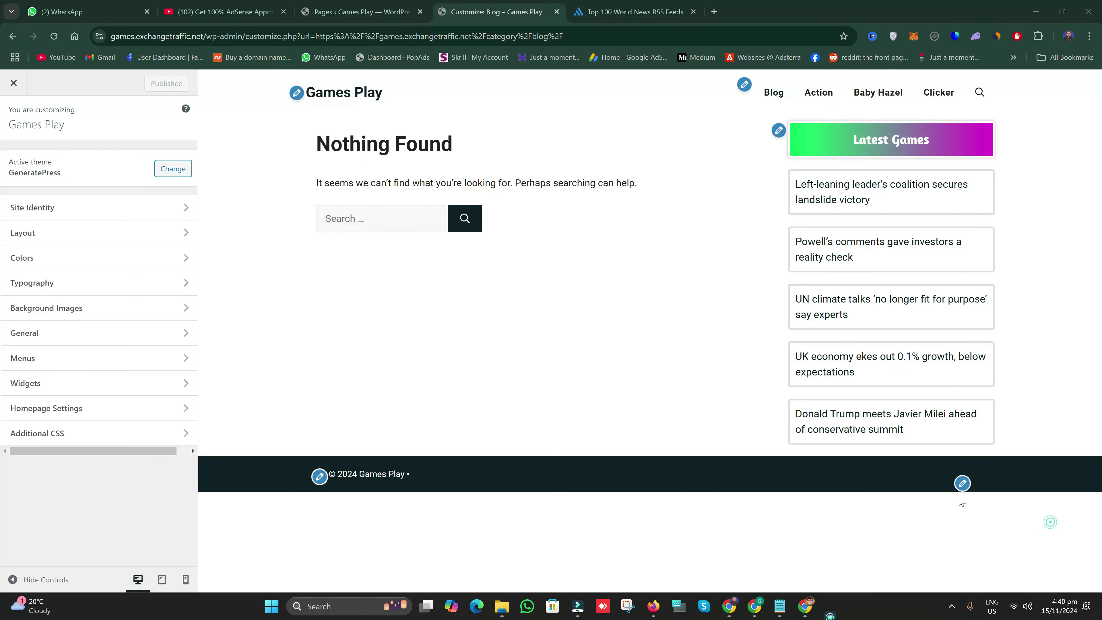
- Make the static page exchangetraffic news the site's homepage, publish the change and close the customizer
click(90, 408)
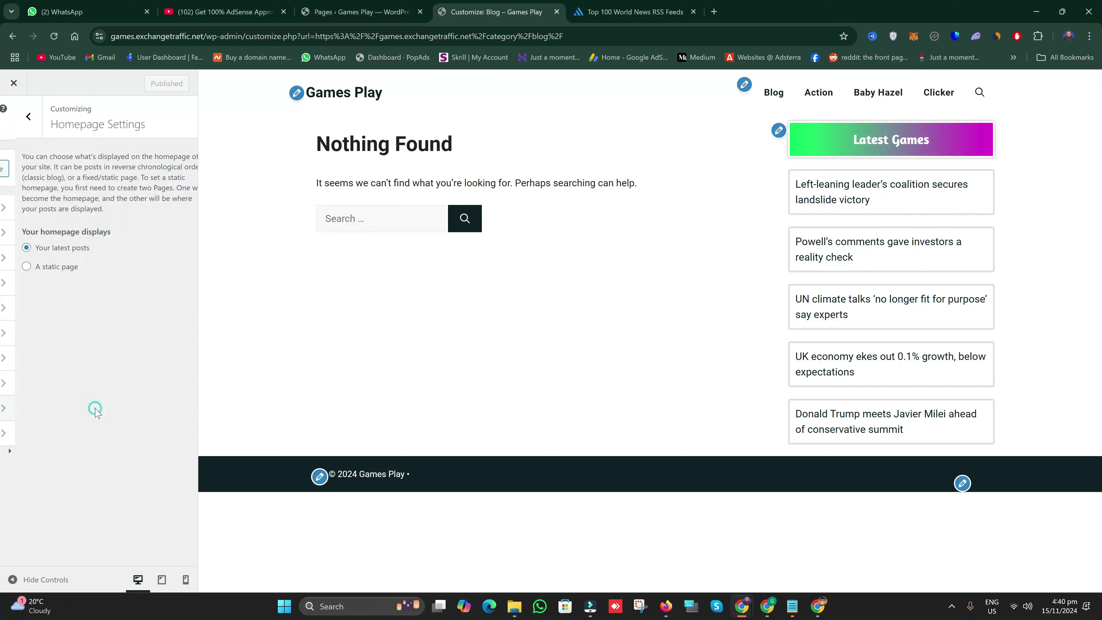
click(44, 268)
click(23, 313)
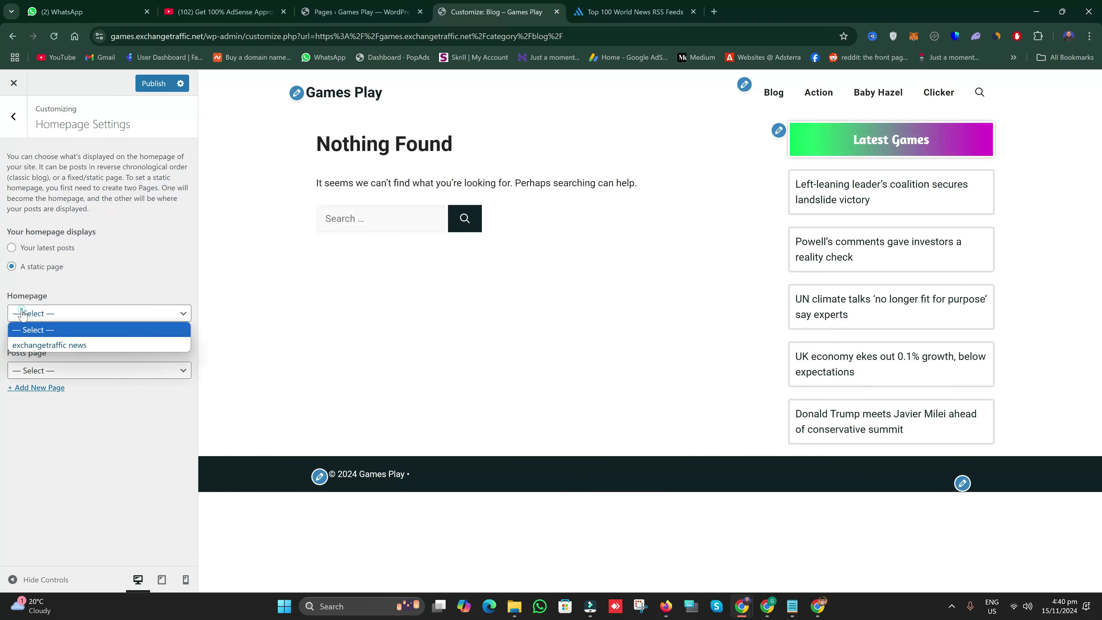
click(82, 348)
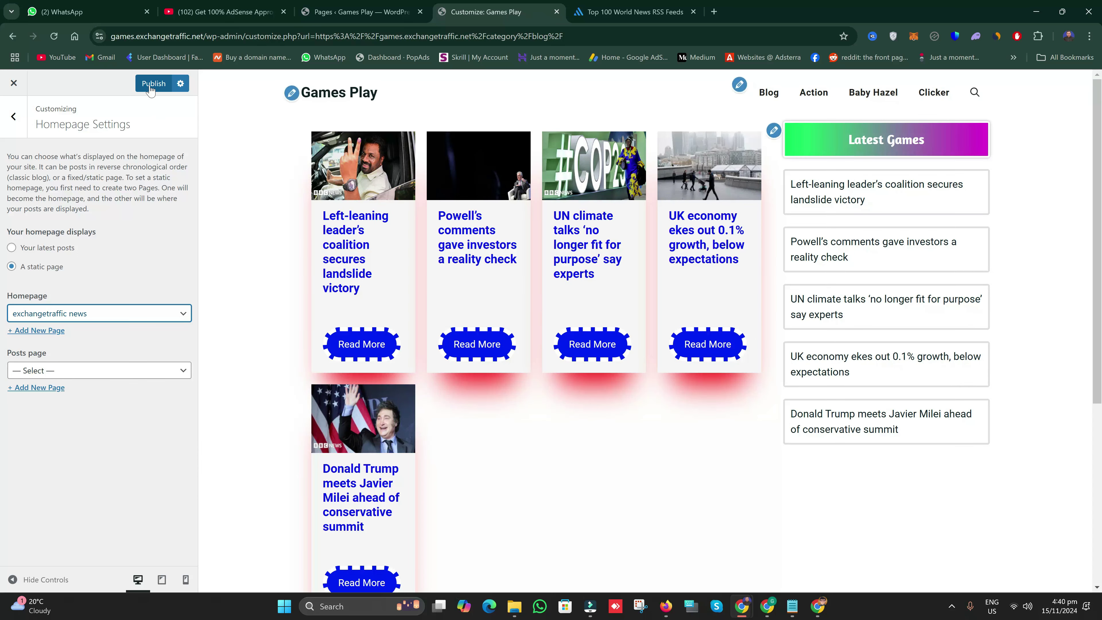
click(151, 85)
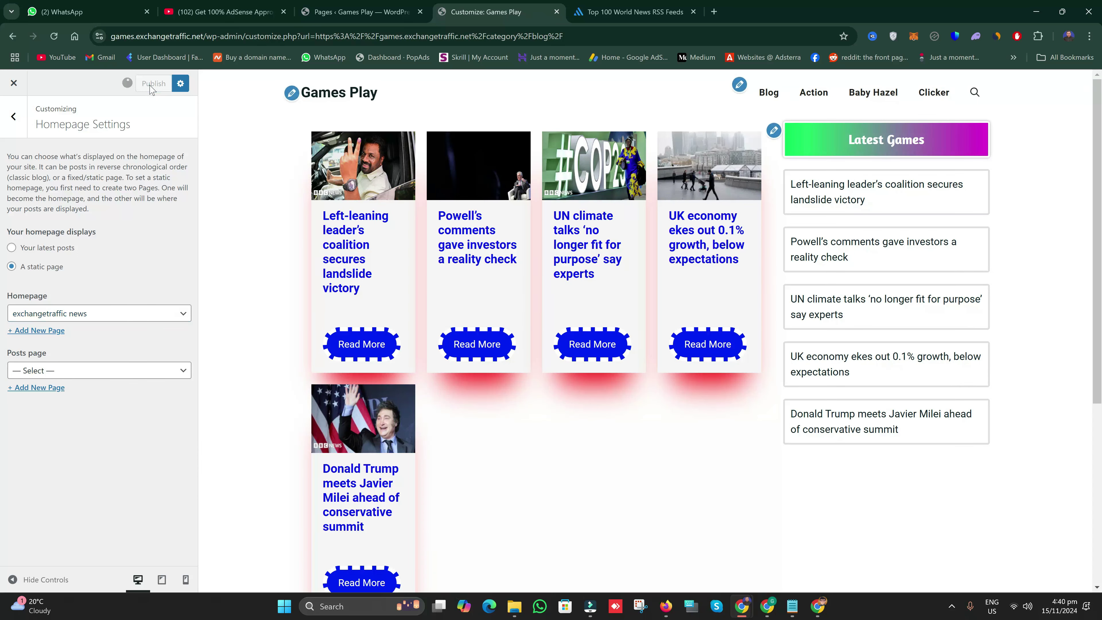
click(14, 83)
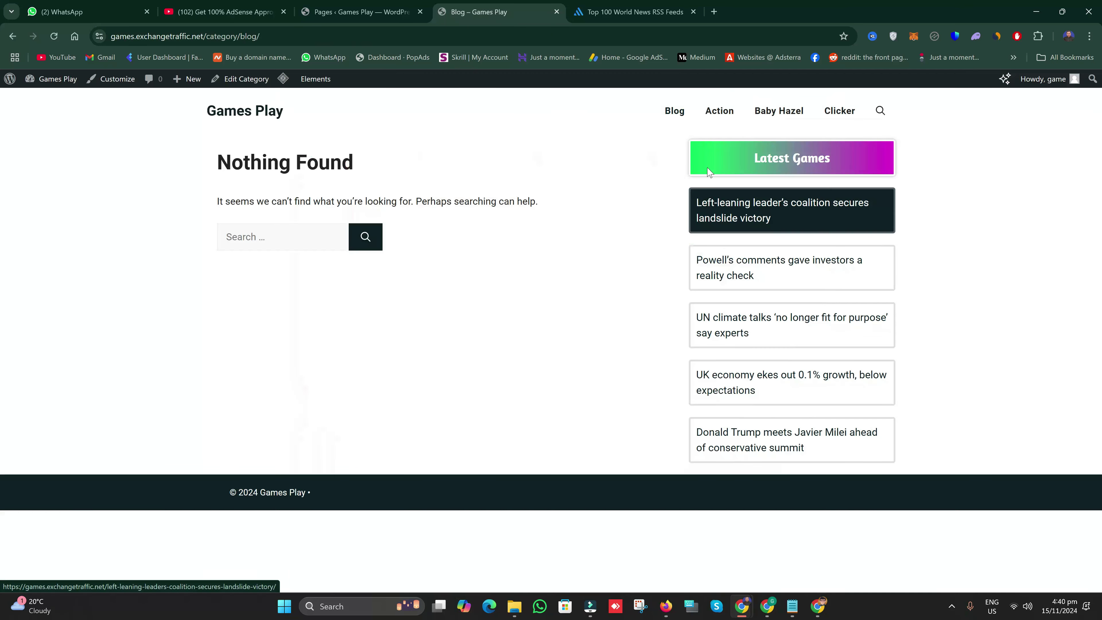
- Purge all LiteSpeed caches and reload the Blog category page
mouse_move(202, 91)
mouse_move(287, 83)
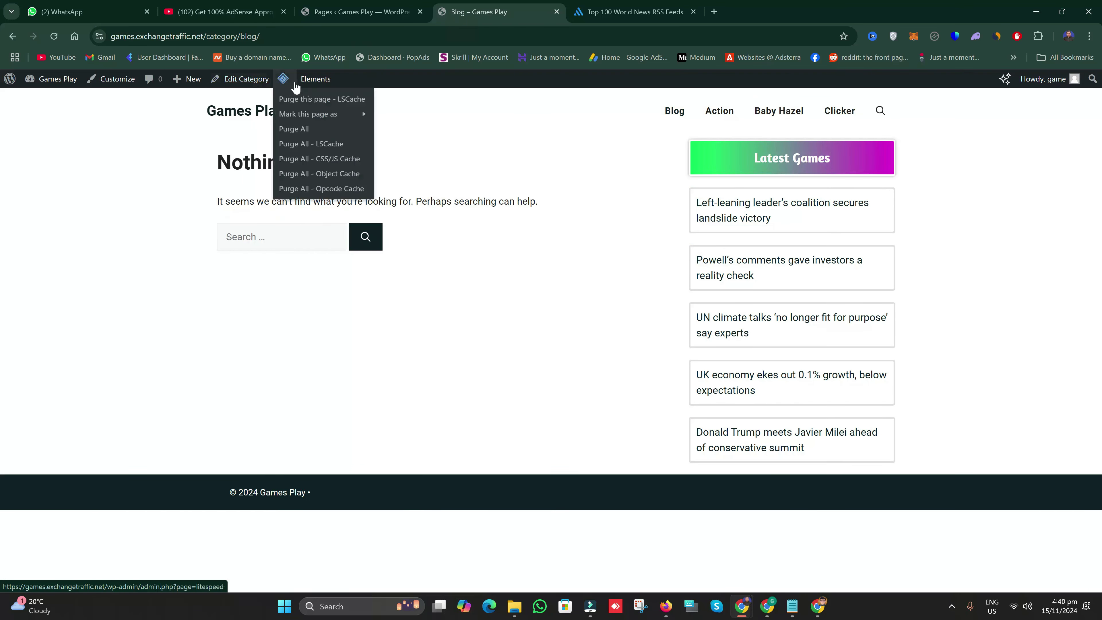
click(305, 129)
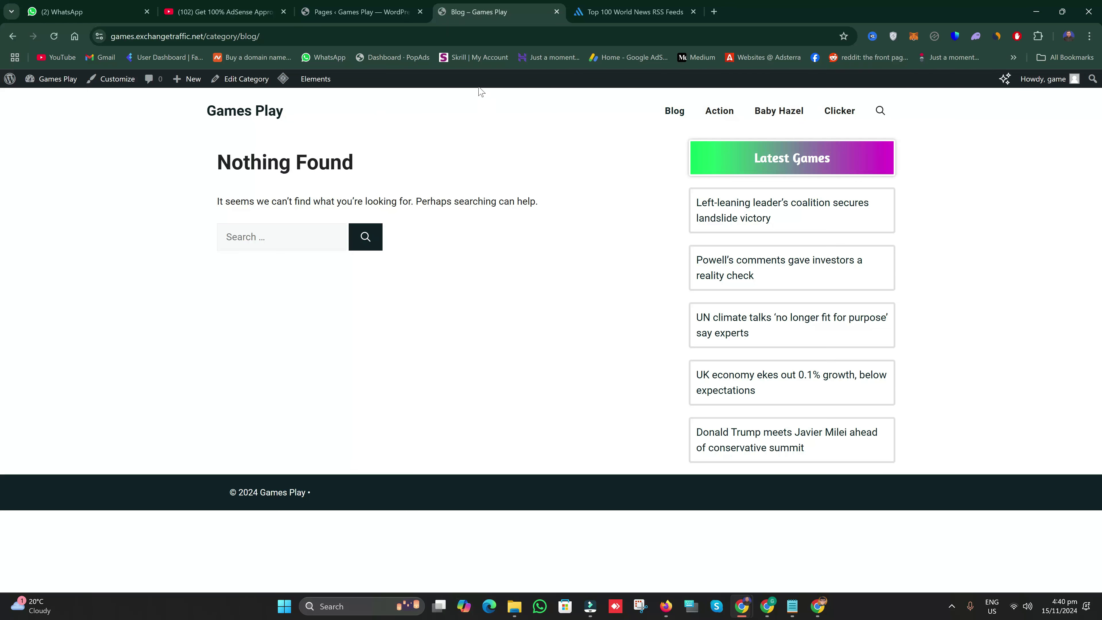
click(53, 36)
- Open the site's homepage and examine the styled post grid and the slider below it
click(245, 118)
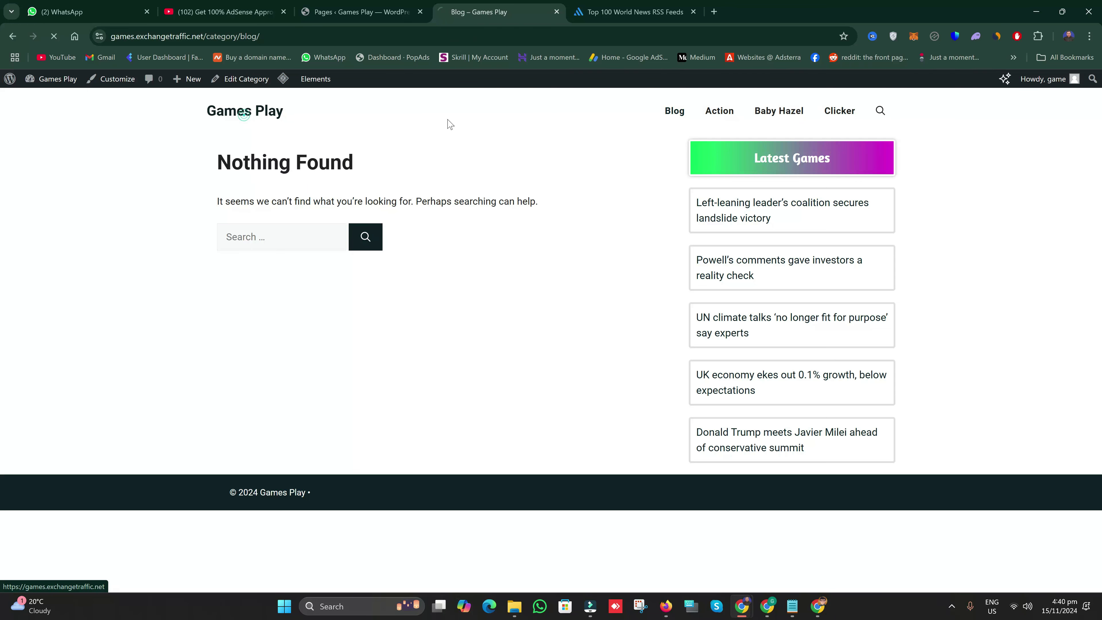
scroll(508, 421, down, 4)
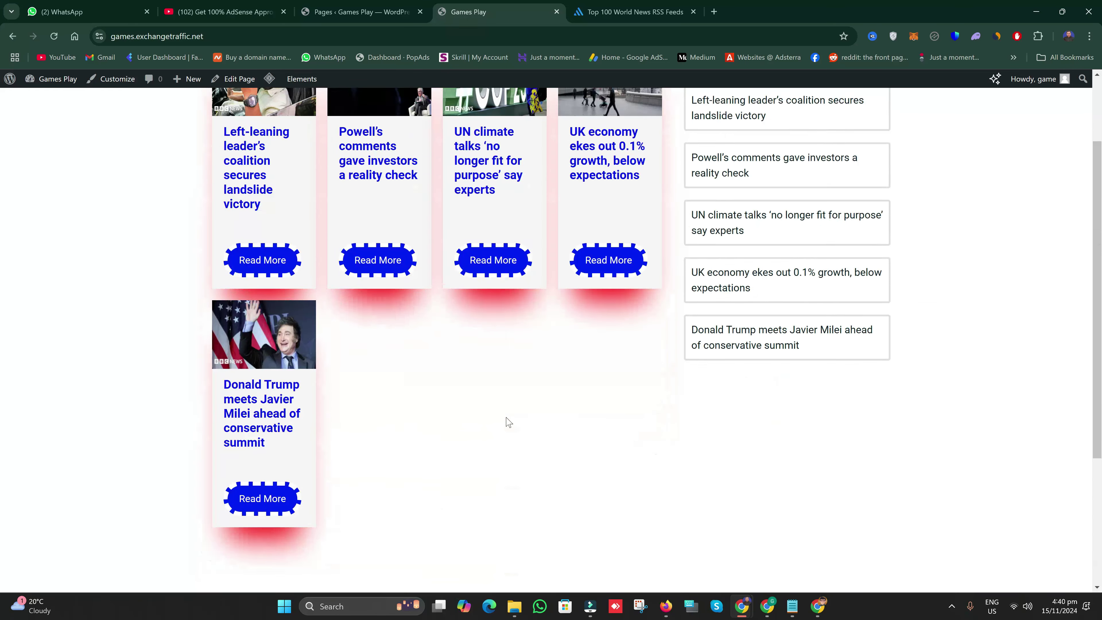
scroll(507, 421, up, 4)
scroll(564, 427, down, 7)
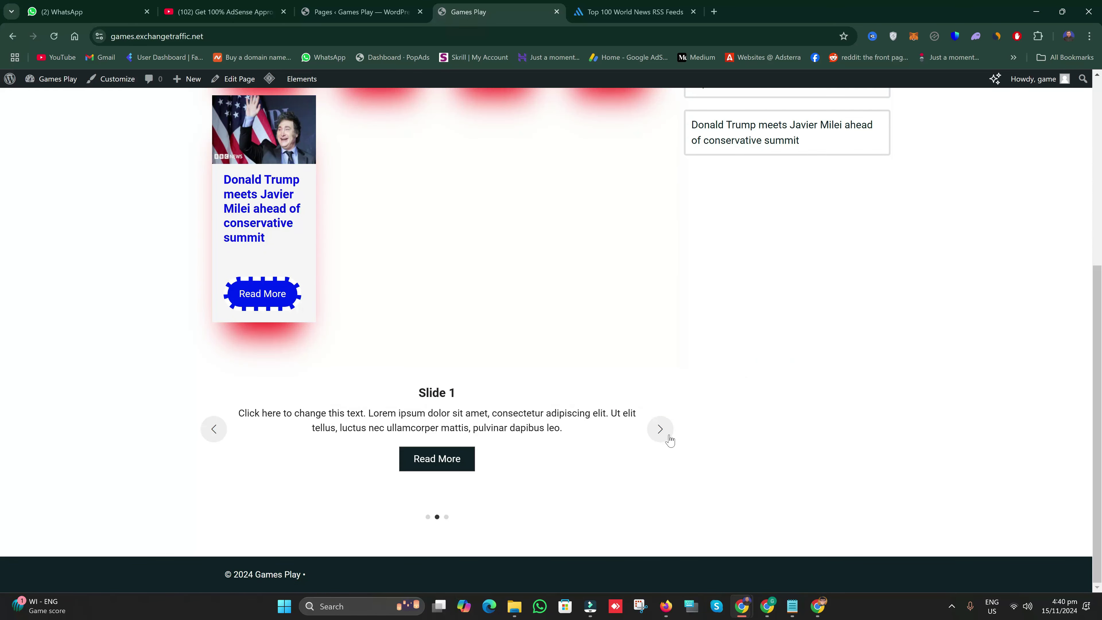
scroll(633, 473, up, 6)
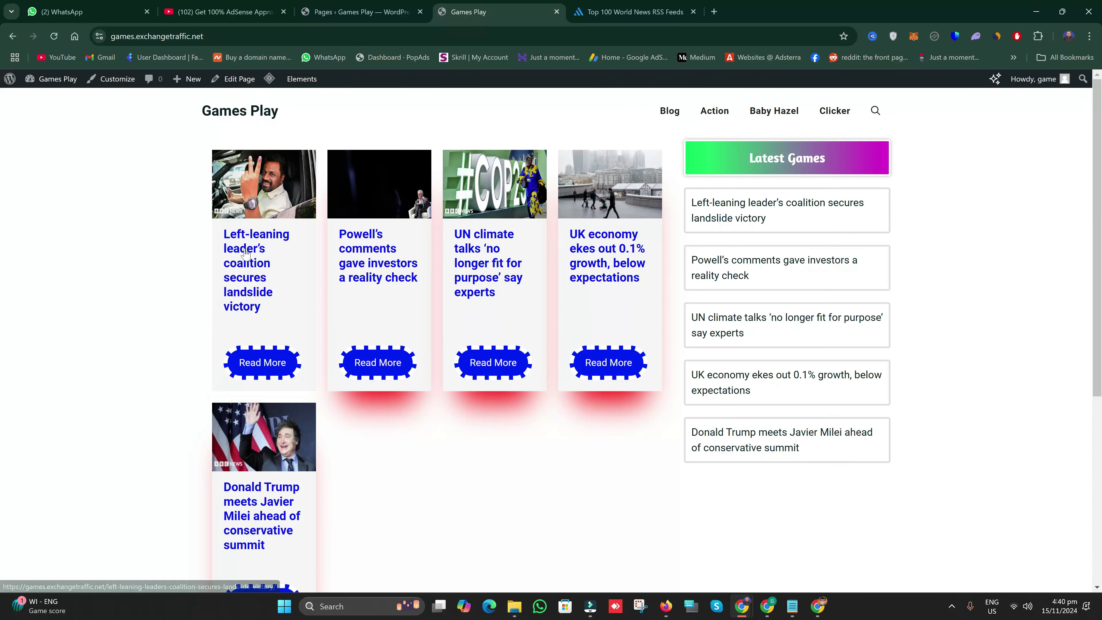
- Open the article about the left-leaning leader's coalition from the grid, look through it and return to the homepage
click(259, 251)
scroll(405, 404, down, 20)
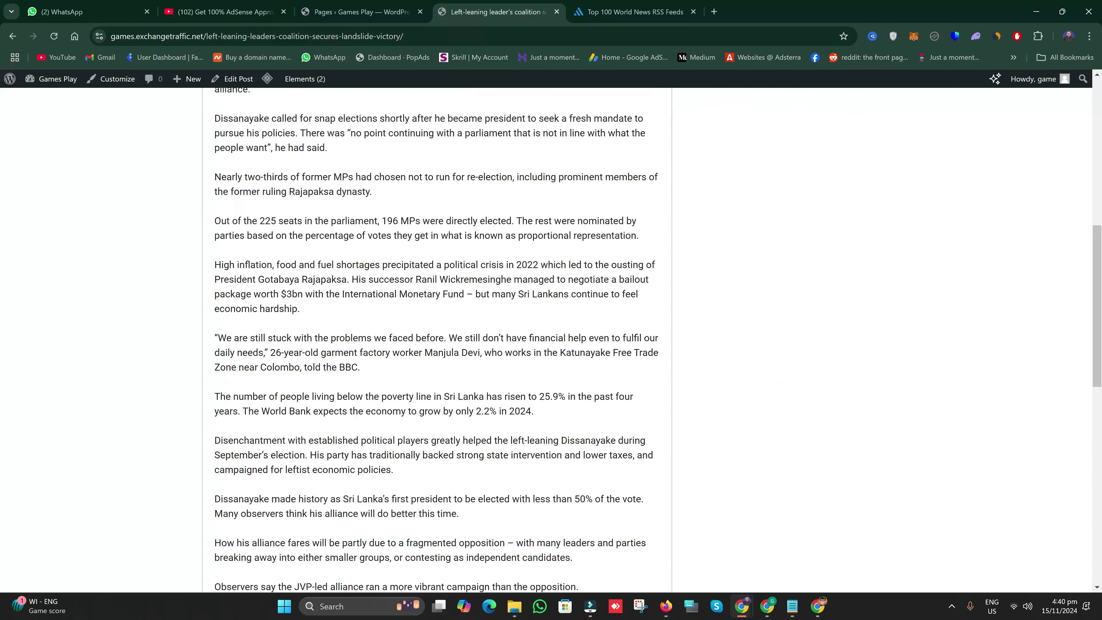
scroll(3, 139, up, 17)
scroll(2, 139, up, 4)
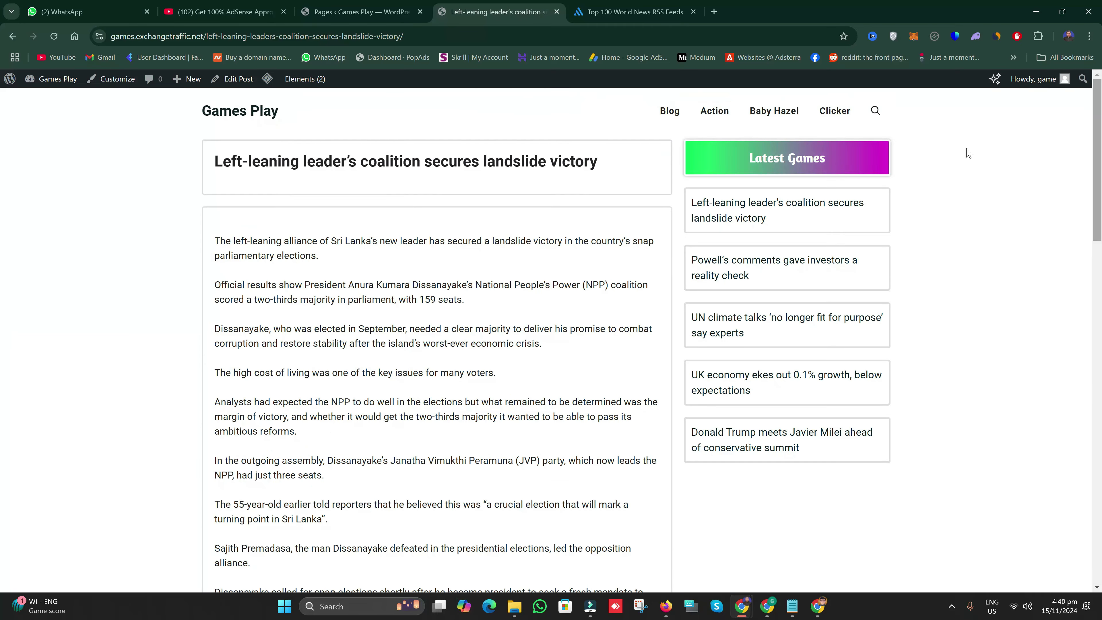
click(253, 122)
- Close the WordPress Pages browser tab and switch to the YouTube video about AdSense approval using H5 Games
click(361, 12)
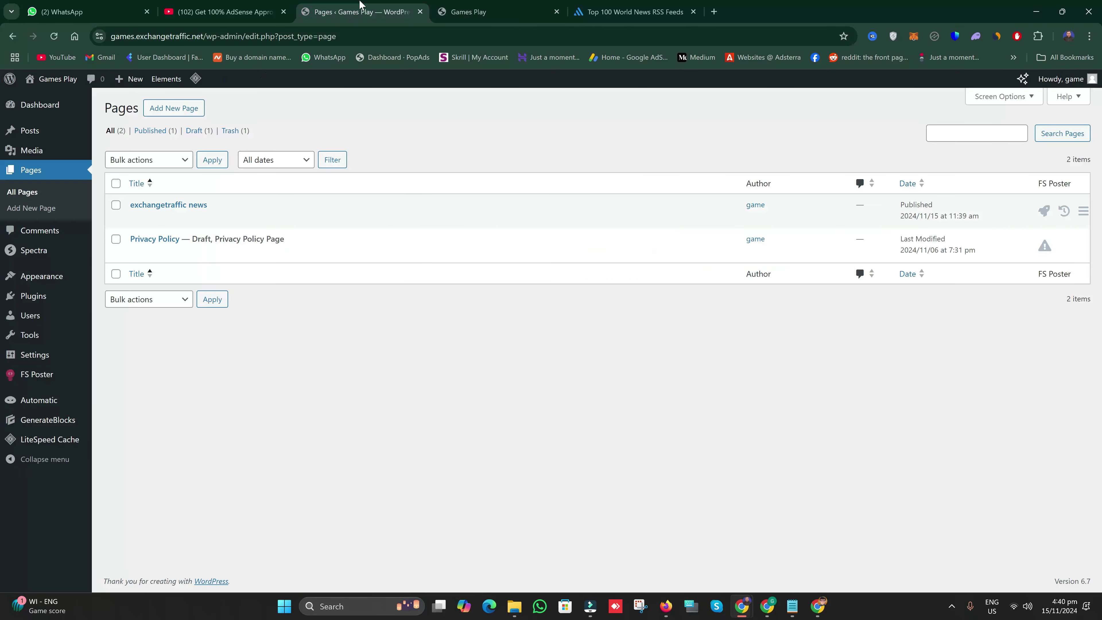
click(420, 12)
click(269, 6)
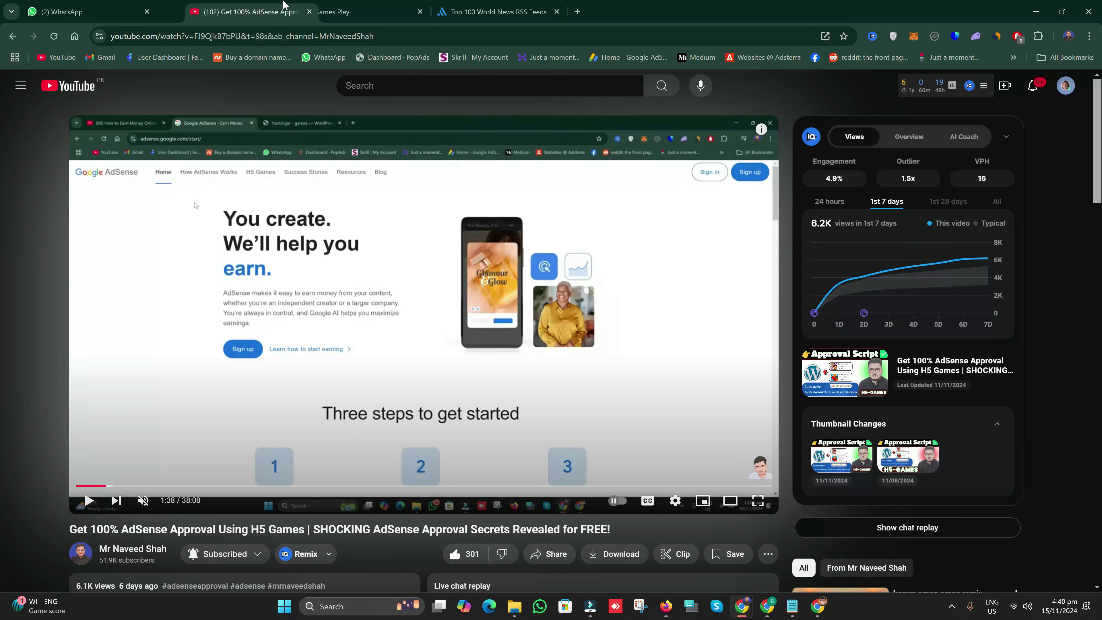
- Return to the Games Play site, open its WordPress dashboard and list all Automatic campaigns
click(347, 7)
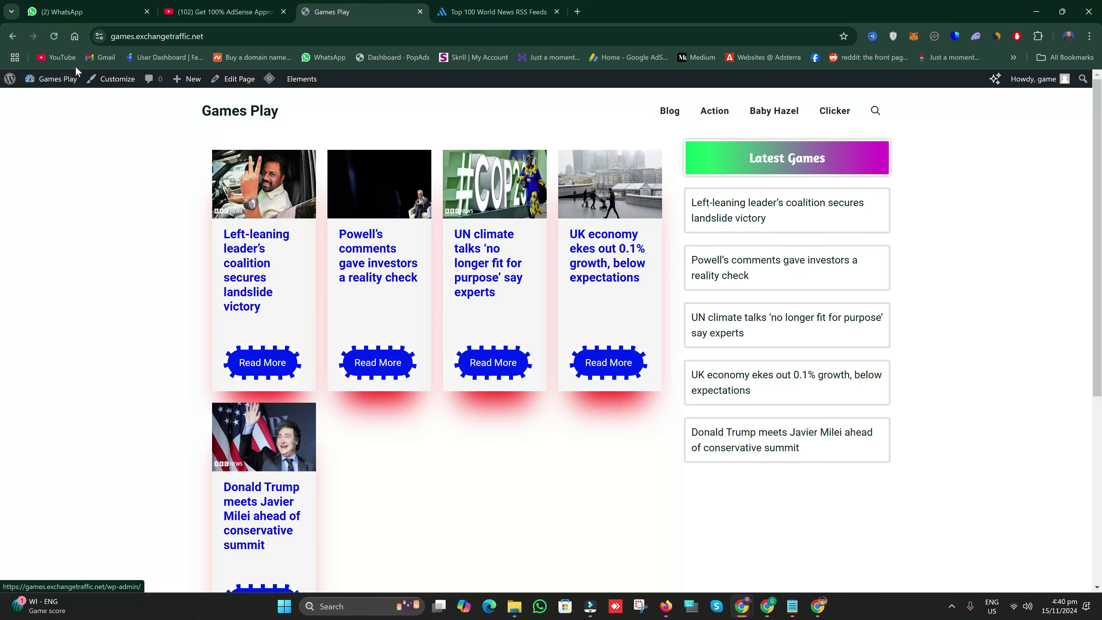
mouse_move(68, 80)
click(66, 99)
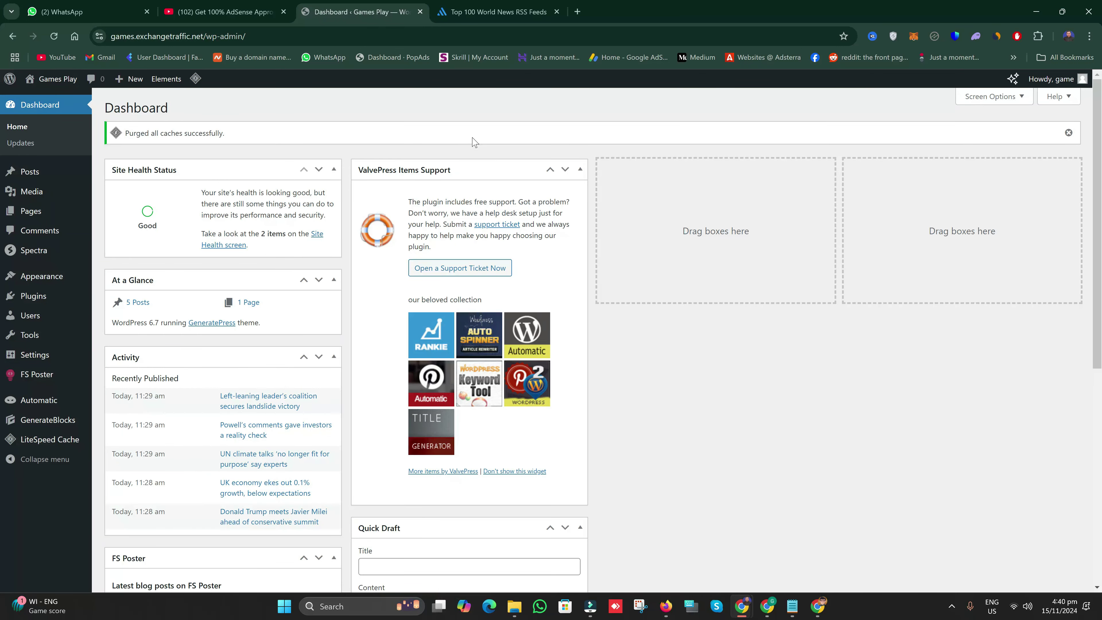
mouse_move(72, 408)
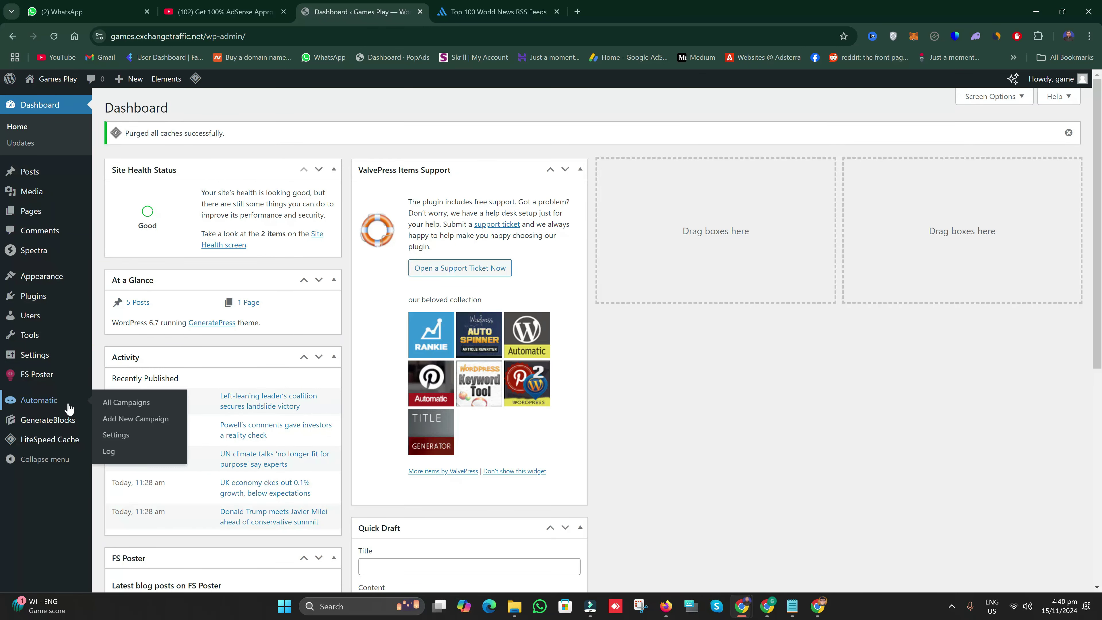
click(124, 404)
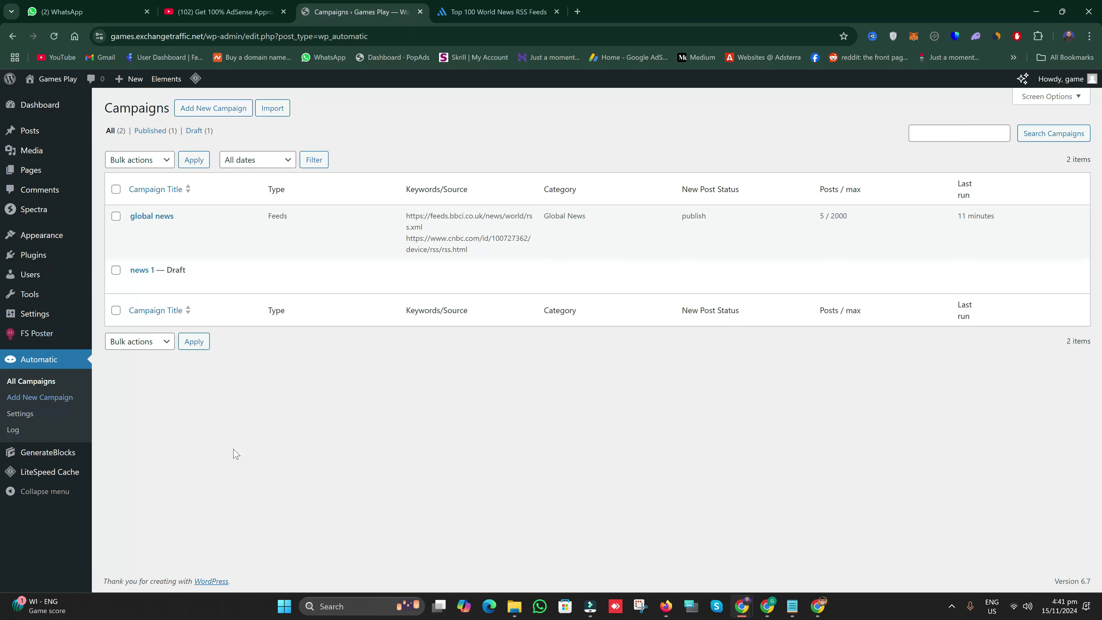
- Look through further world news feeds in the FeedSpot RSS list and return to the campaigns list
click(475, 9)
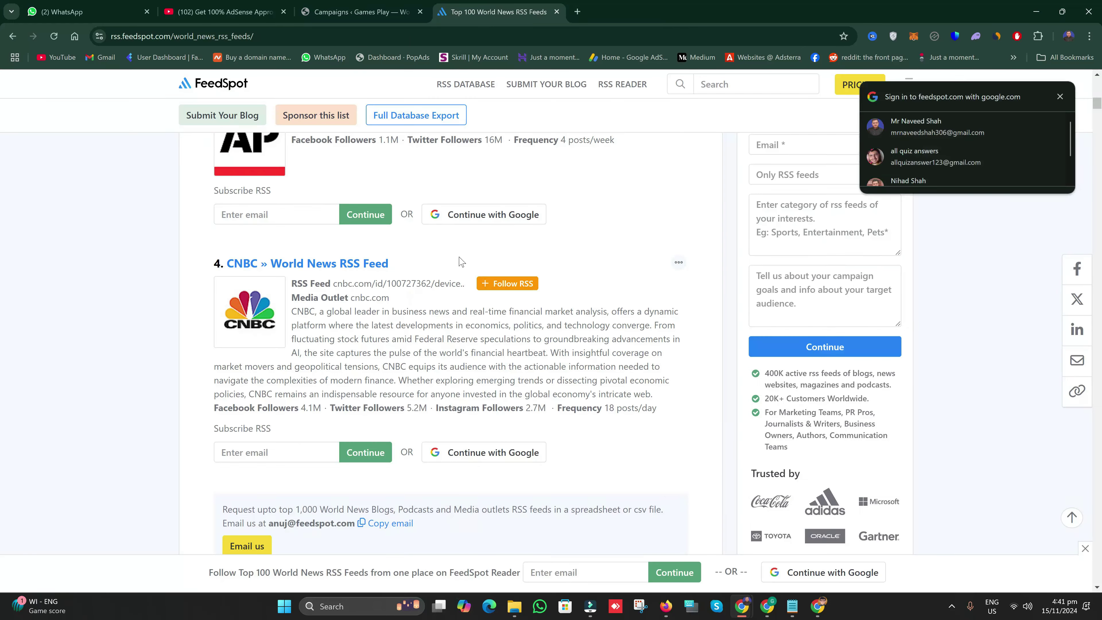
scroll(471, 335, down, 10)
scroll(471, 334, down, 4)
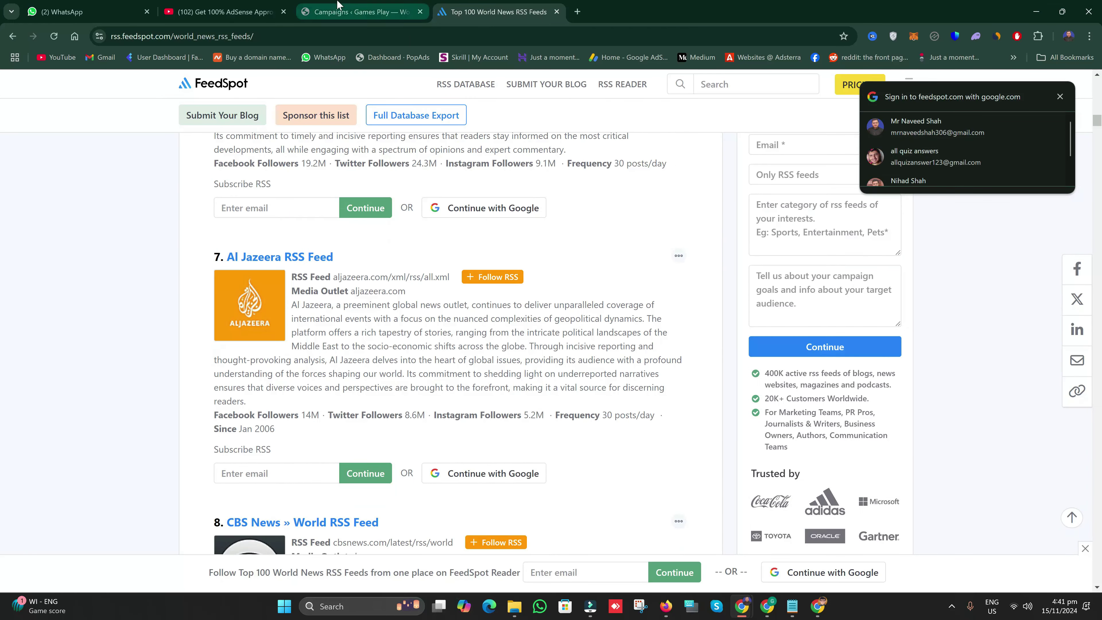
click(360, 12)
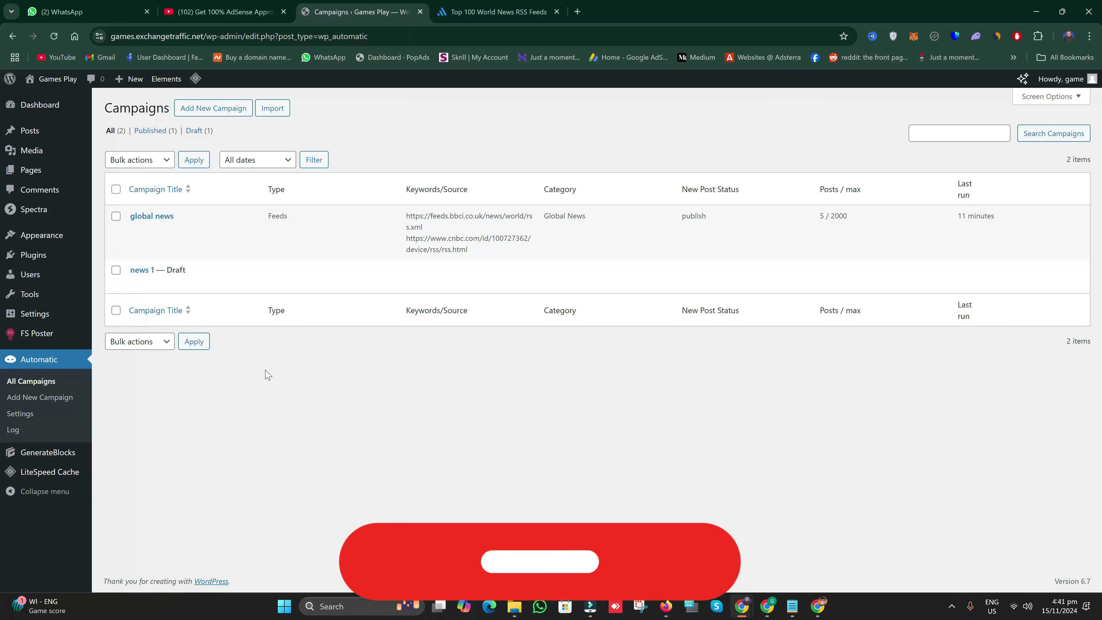
- Open the FS Poster accounts page, look through its supported social networks and show the Twitter accounts
click(47, 336)
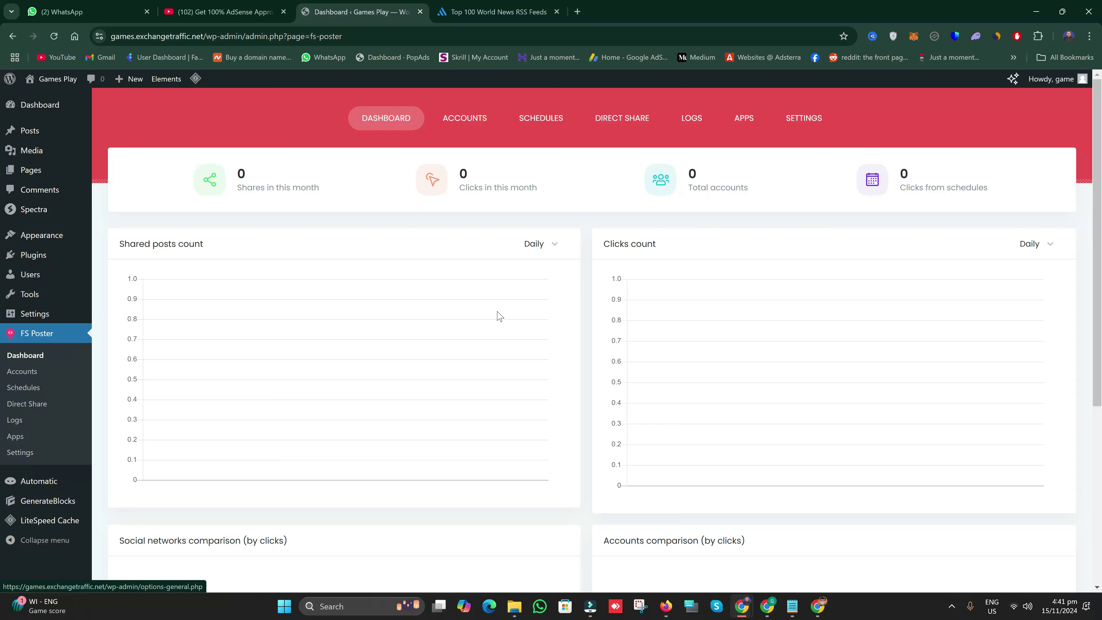
click(466, 124)
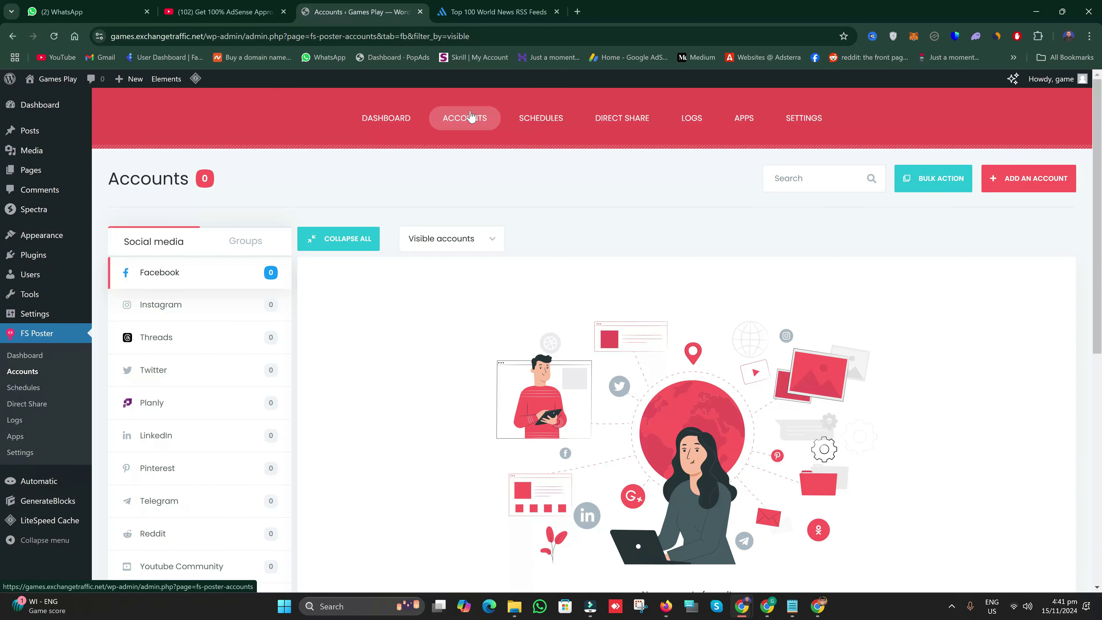
scroll(191, 395, down, 5)
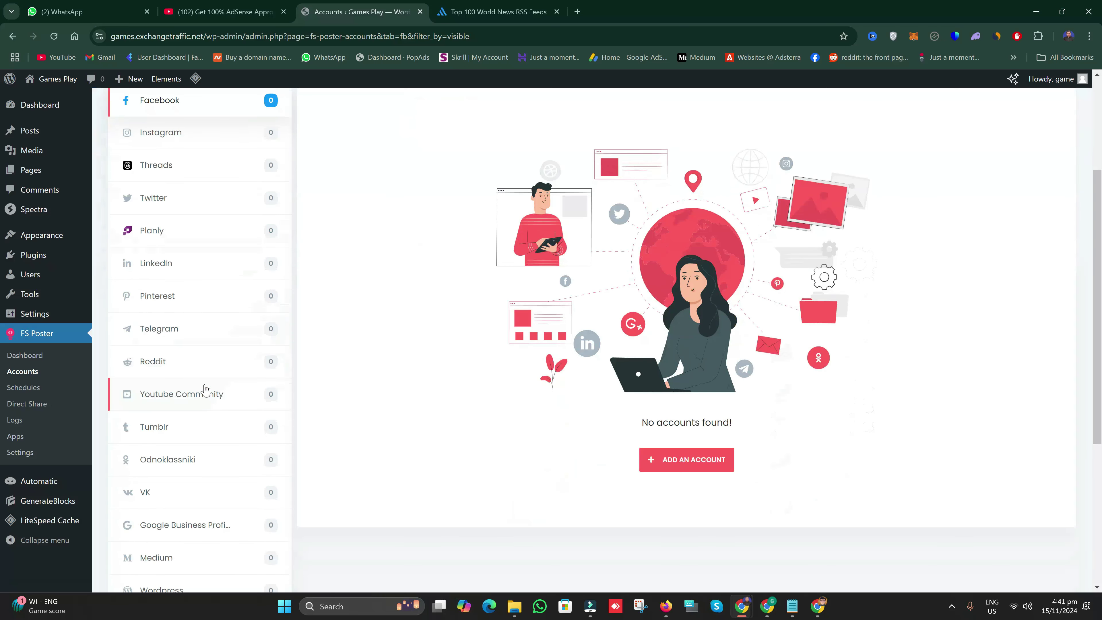
scroll(156, 505, down, 3)
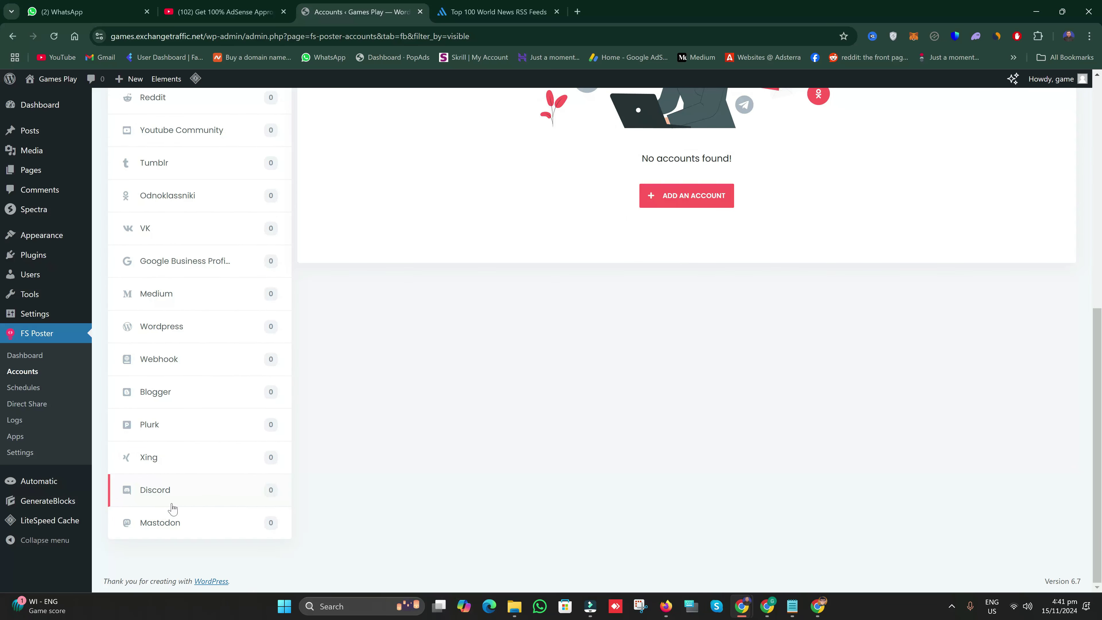
scroll(226, 514, up, 8)
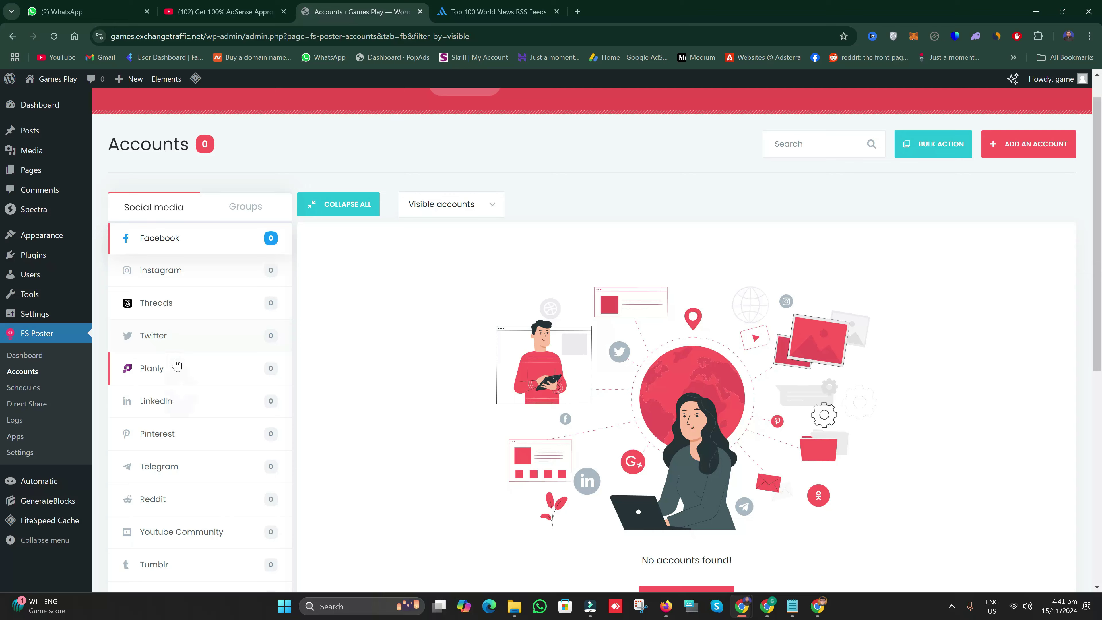
click(168, 343)
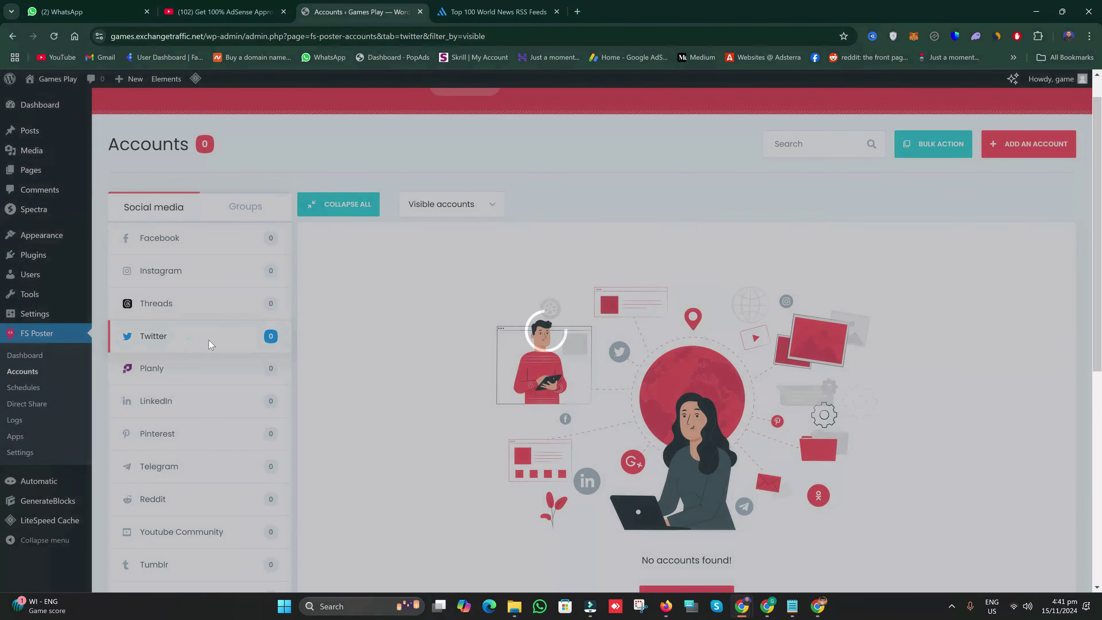